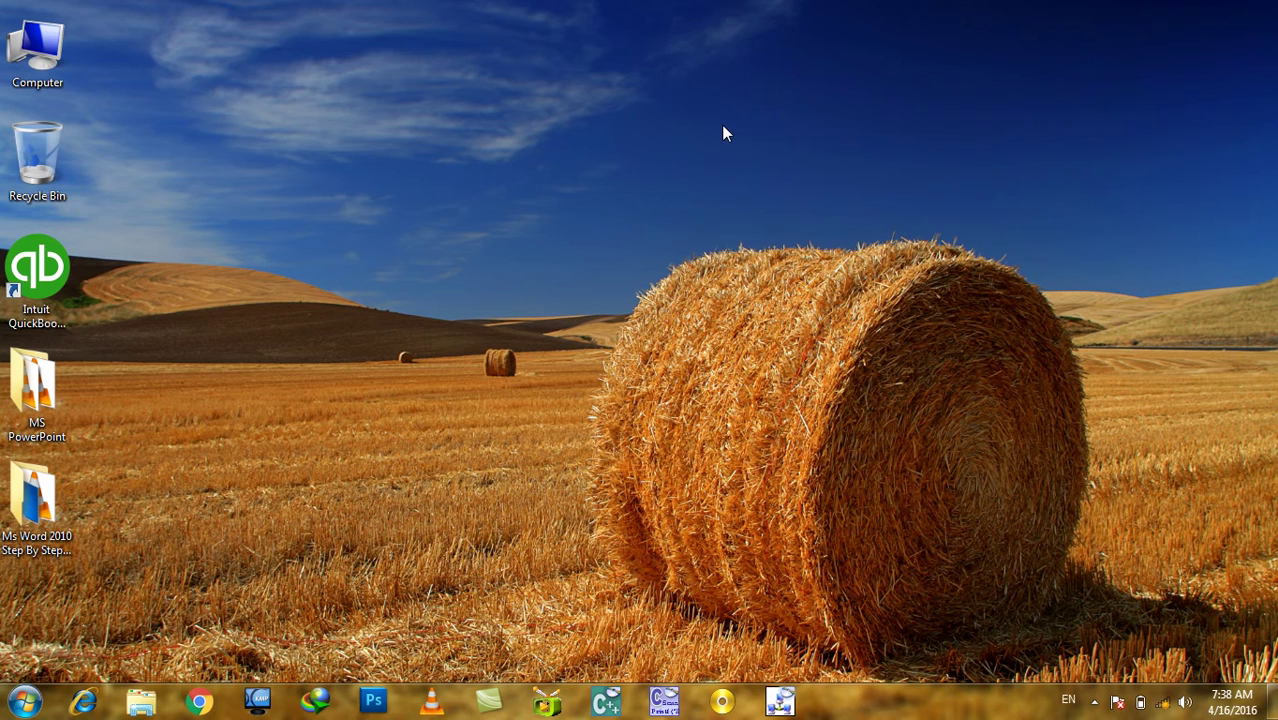
Launch PowerPoint from the Run prompt and open the PepsiCo presentation from Downloads.
key(super+r)
key(Return)
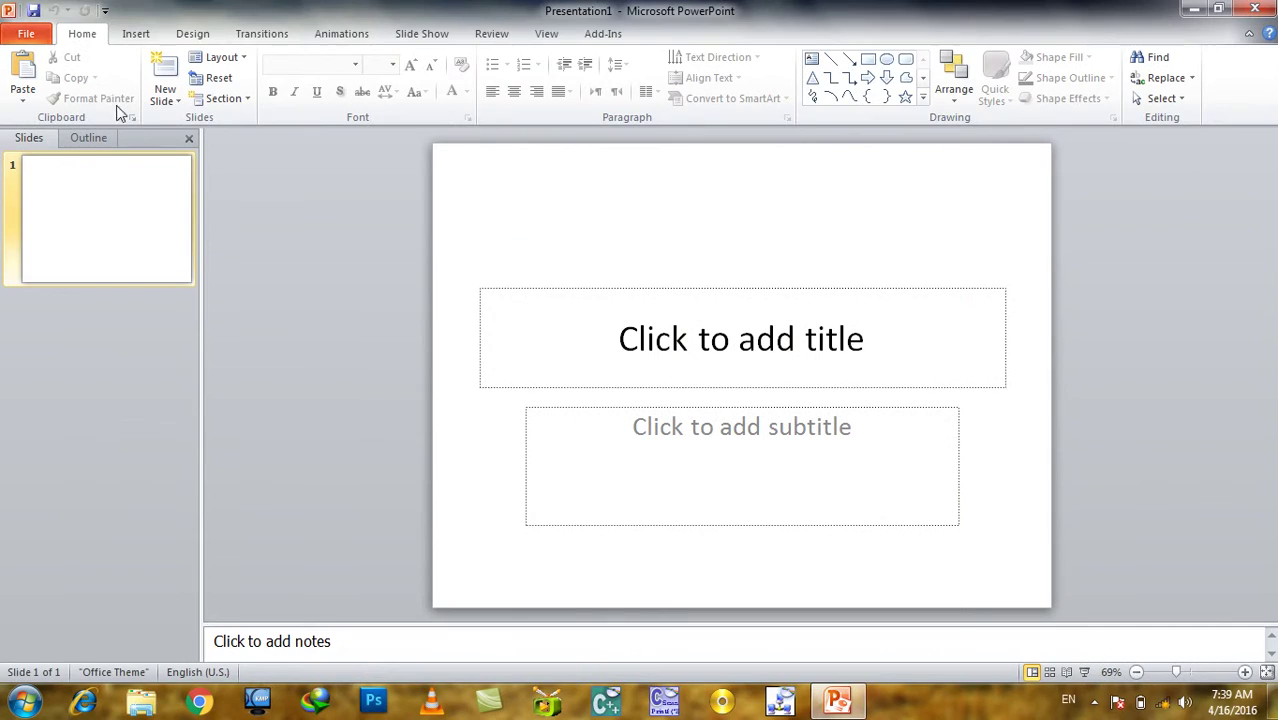
click(38, 36)
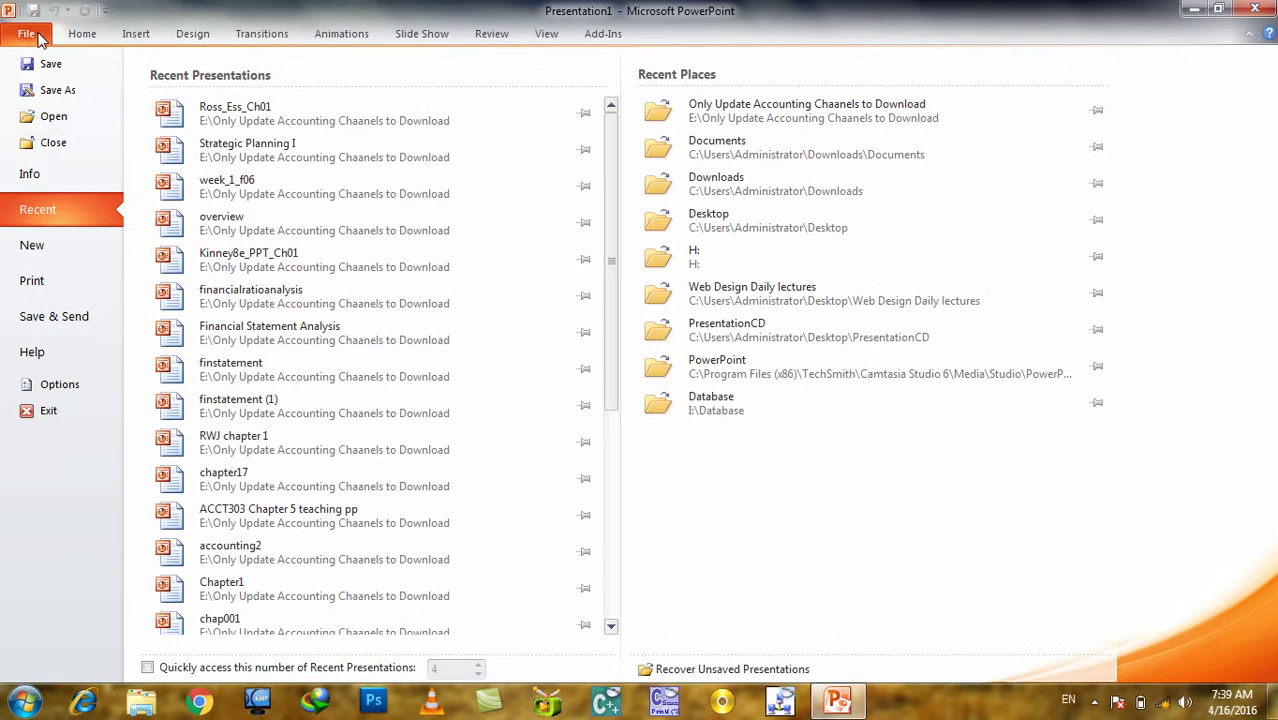
click(45, 118)
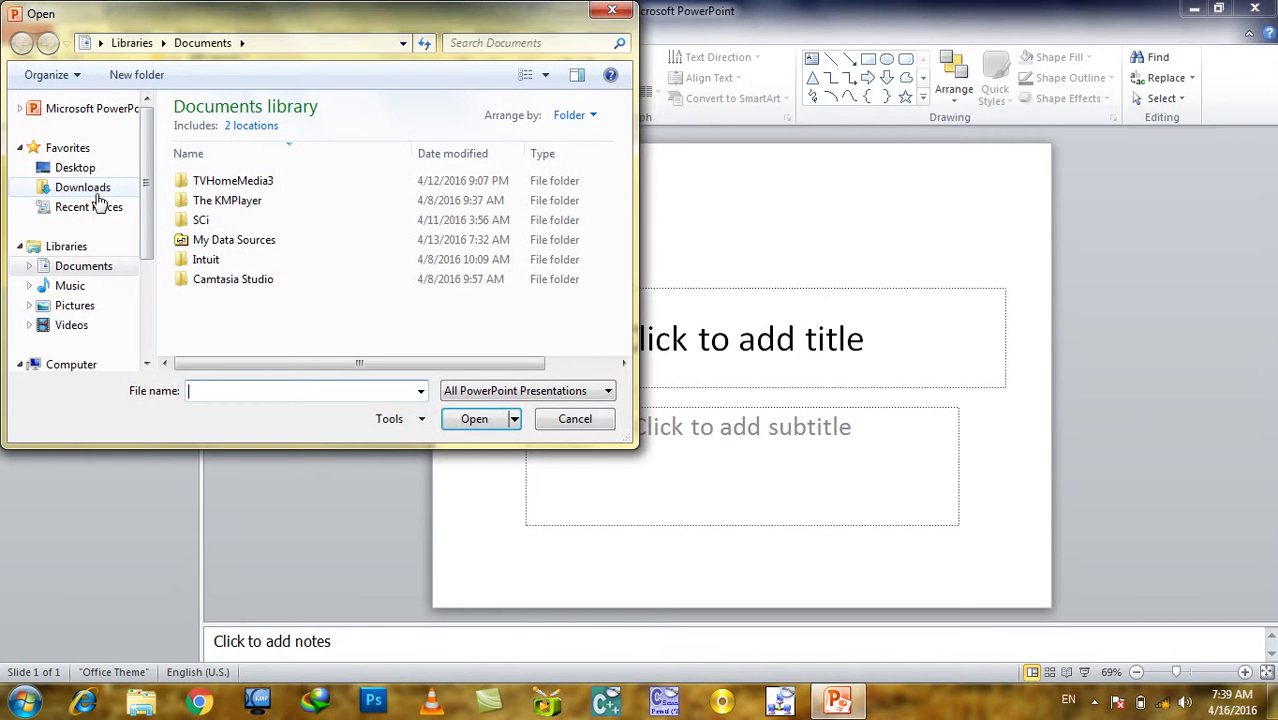
click(100, 189)
double_click(228, 232)
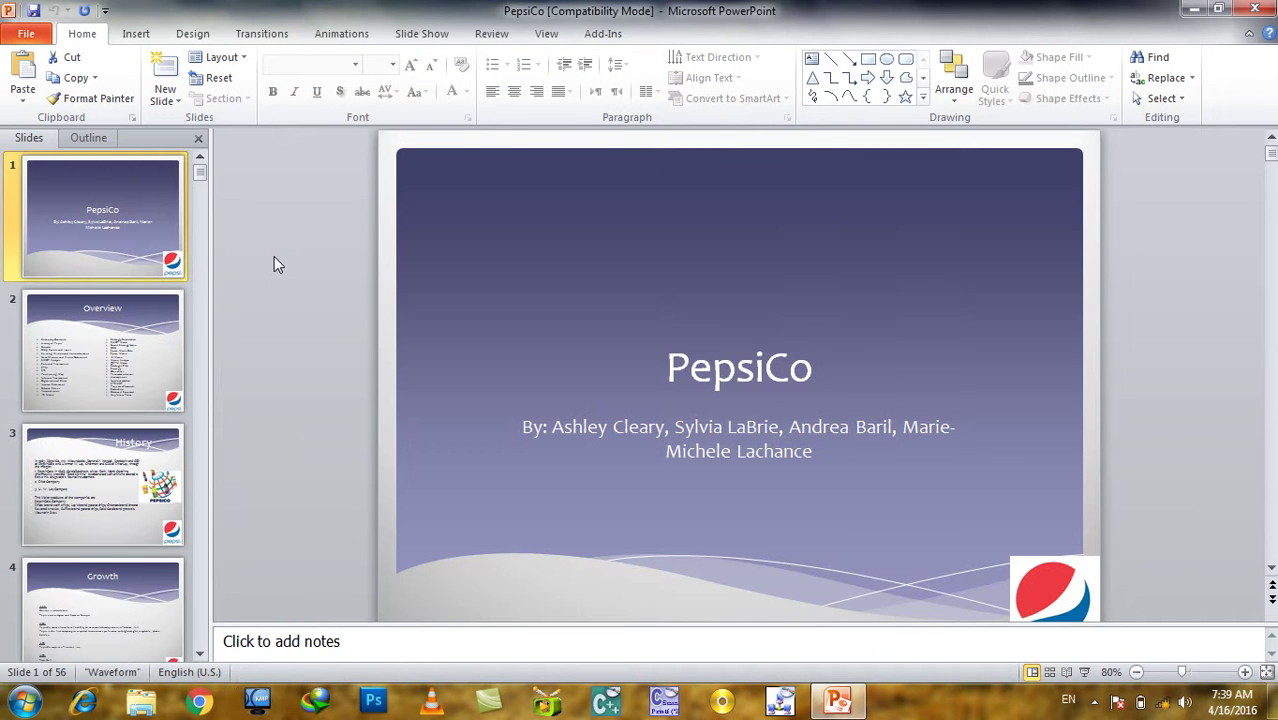
Delete slides at position 24 until the Objectives slide becomes slide 24.
scroll(111, 431, down, 5)
scroll(107, 430, down, 5)
scroll(104, 425, down, 5)
scroll(104, 424, down, 2)
scroll(106, 420, down, 1)
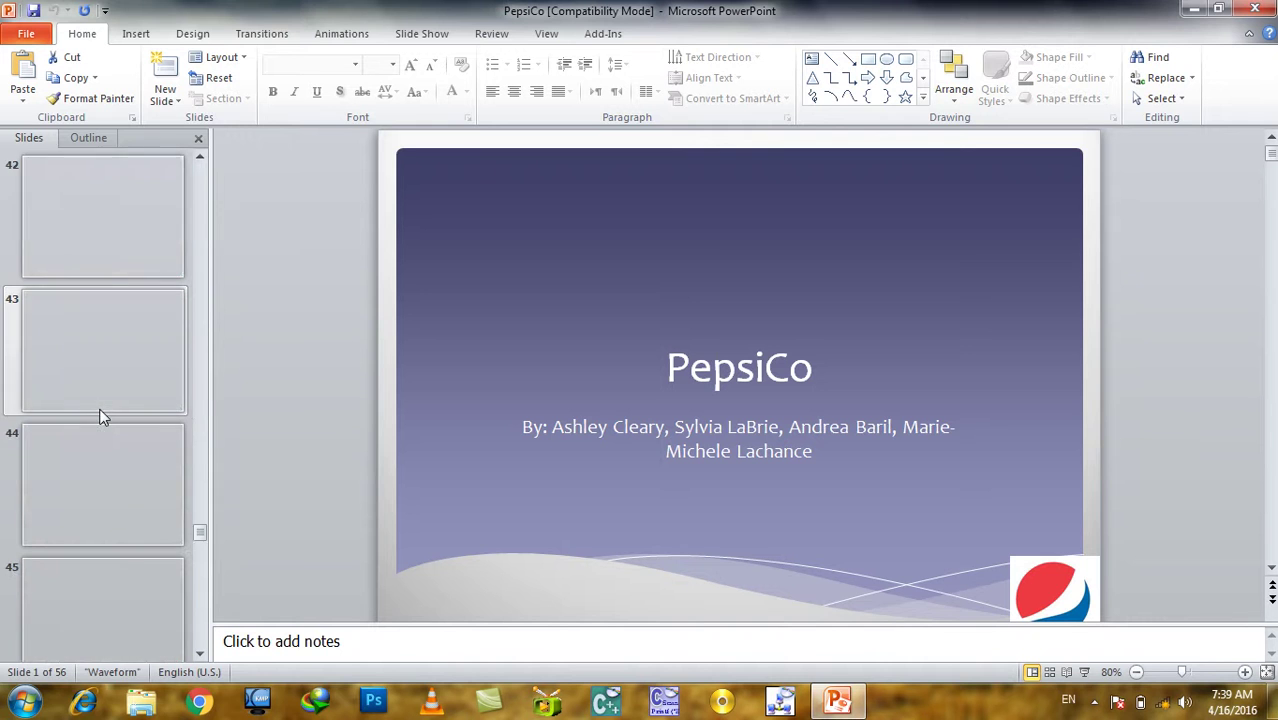
scroll(108, 418, down, 1)
scroll(111, 414, down, 1)
click(147, 335)
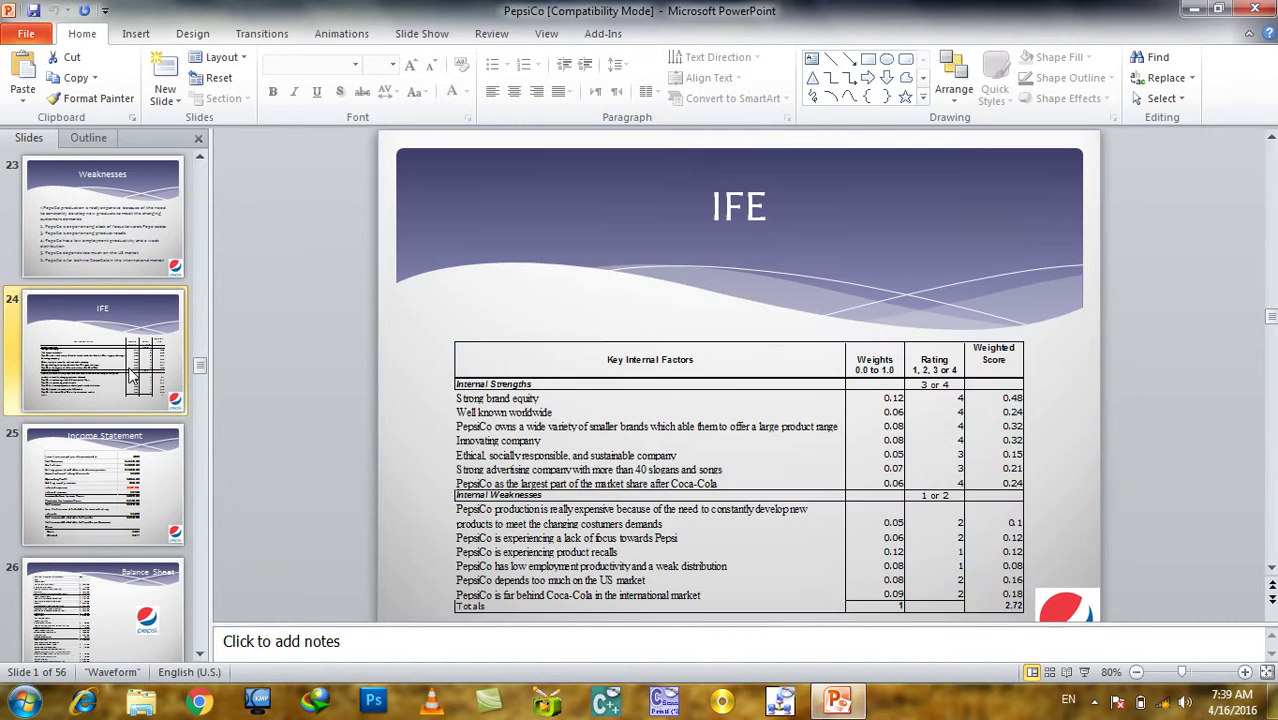
key(Delete)
key(Delete)
key(Delete)
key(Delete)
key(Delete)
key(Delete)
key(Delete)
key(Delete)
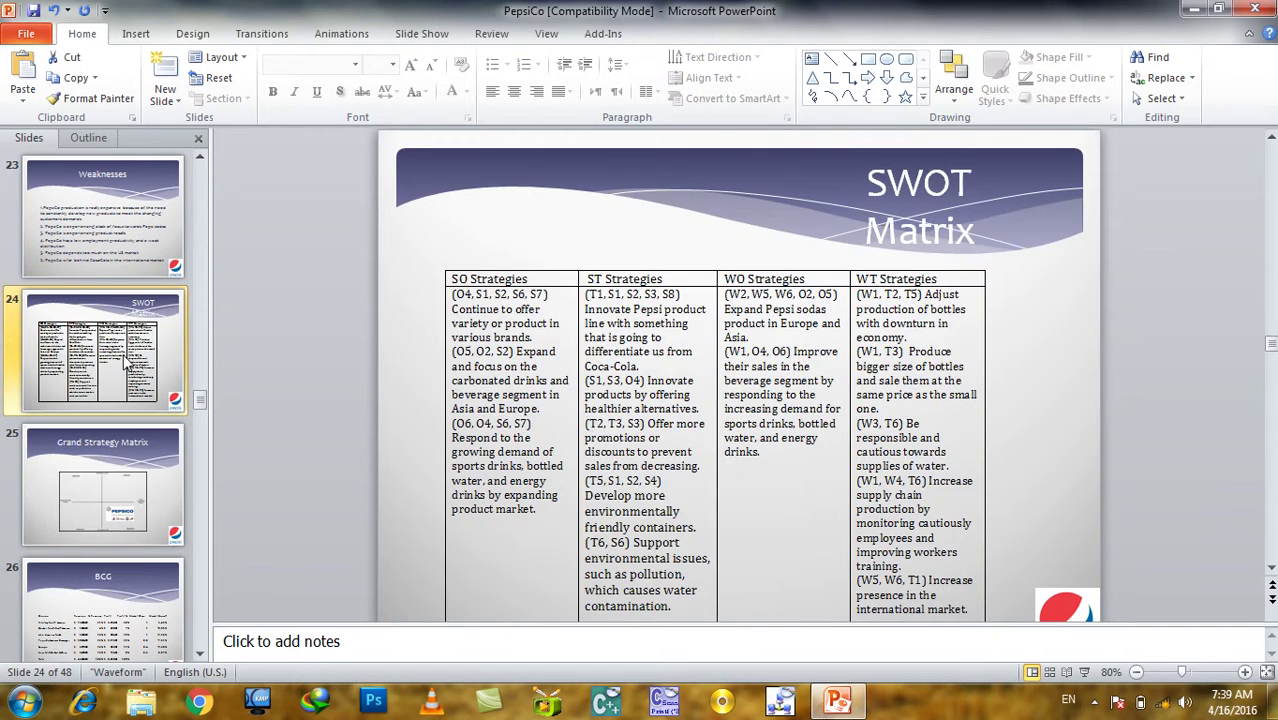
key(Delete)
key(Delete)
key(Delete)
key(Delete)
key(Delete)
key(Delete)
key(Delete)
key(Delete)
key(Delete)
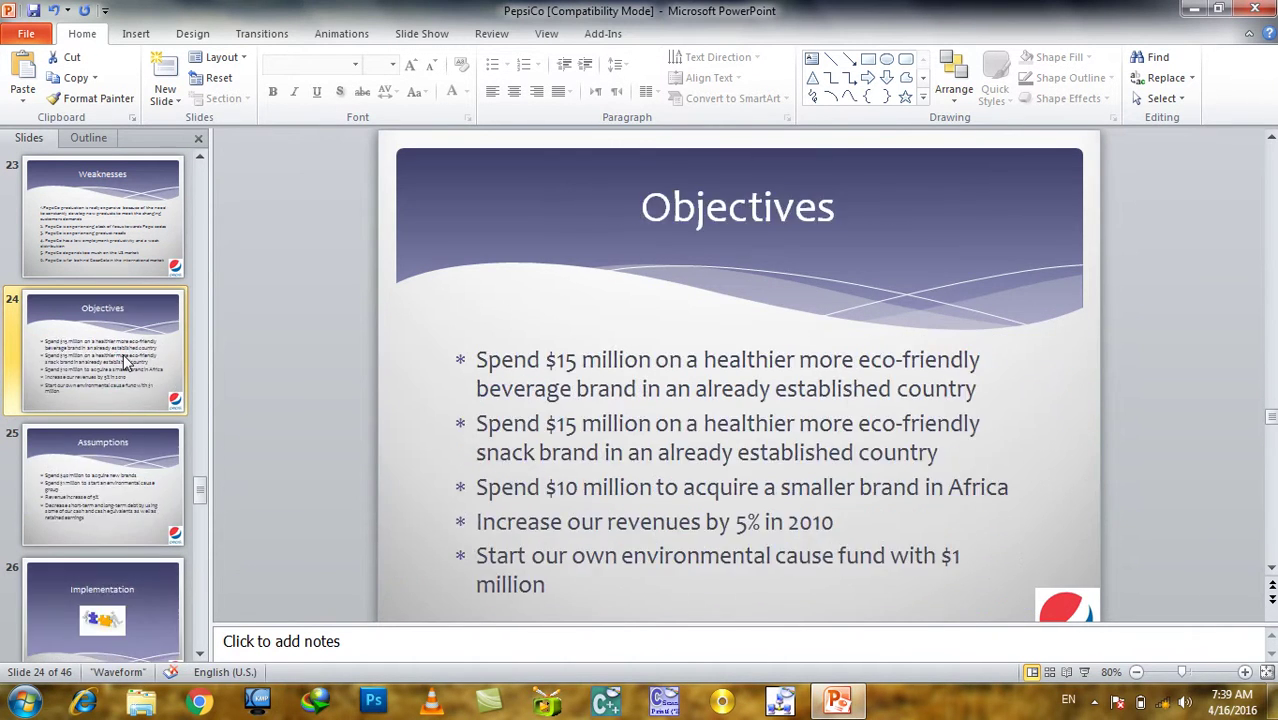
key(Delete)
key(Delete)
key(Delete)
key(Delete)
key(Delete)
key(Delete)
key(Delete)
key(Delete)
key(Delete)
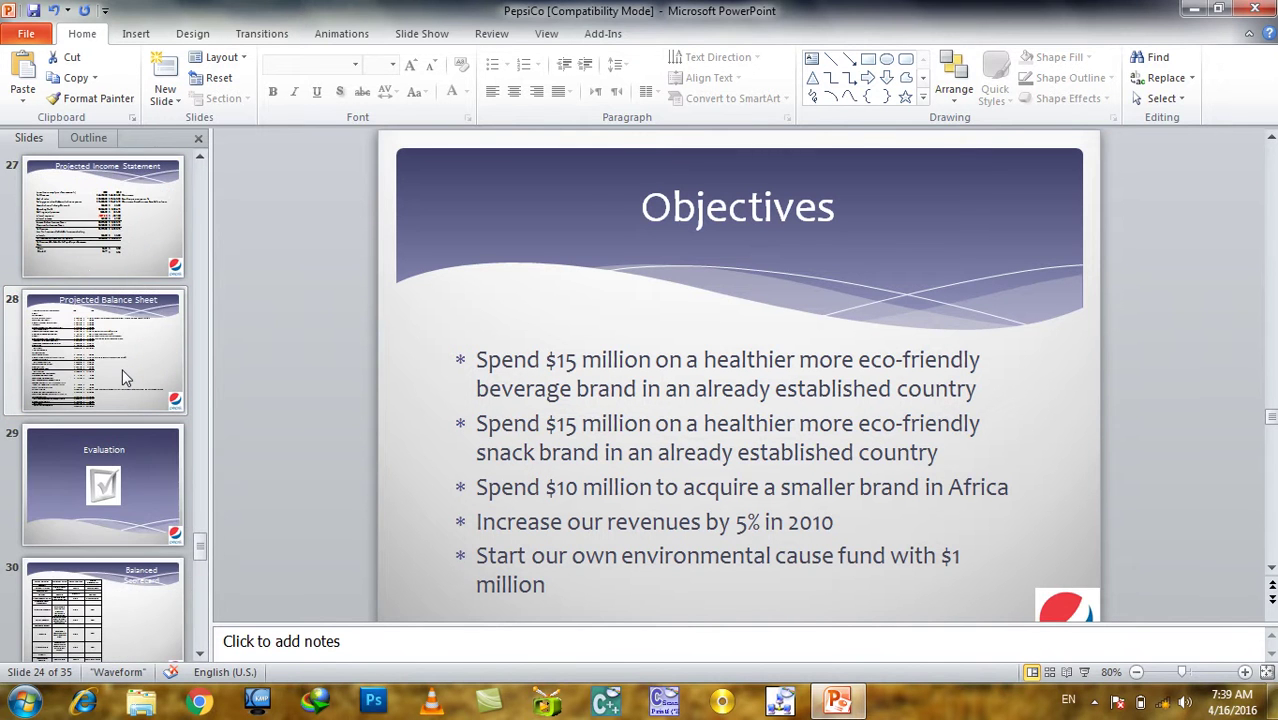
Select and then deselect the bullet text on the Objectives slide.
scroll(123, 377, up, 6)
scroll(131, 394, up, 6)
scroll(131, 394, up, 6)
scroll(131, 394, up, 6)
scroll(131, 395, up, 3)
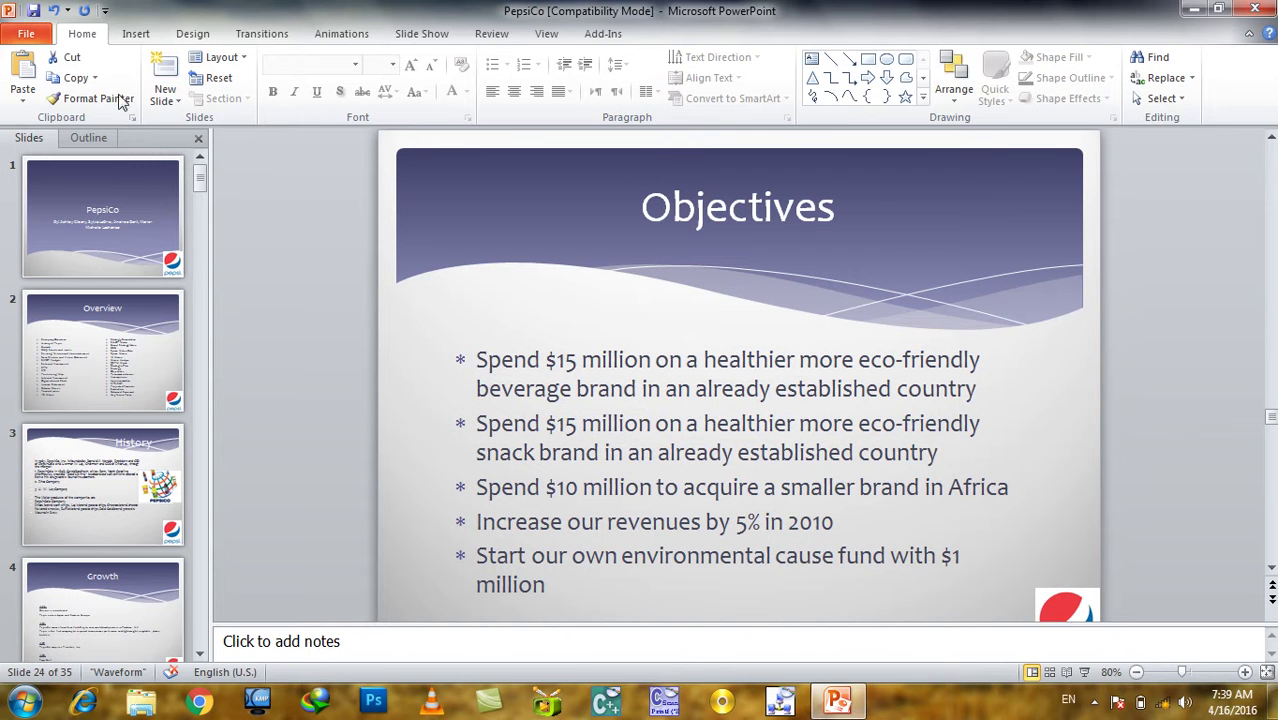
click(721, 518)
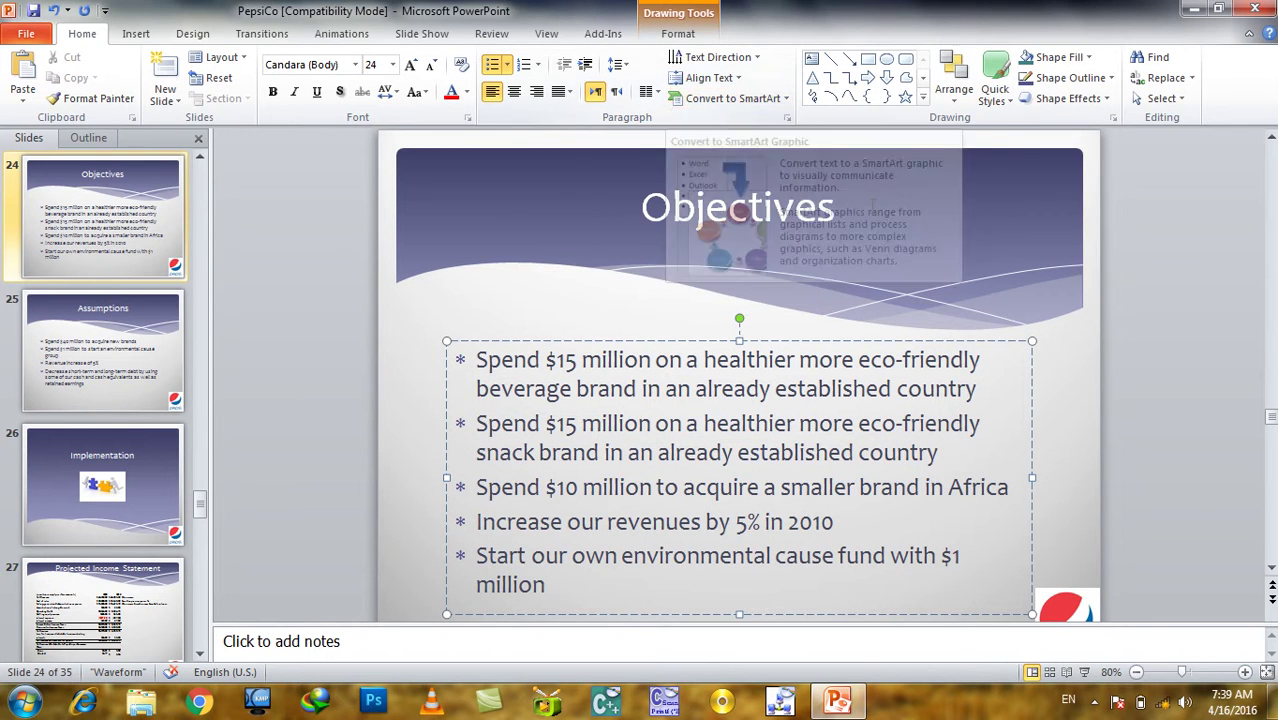
click(1160, 252)
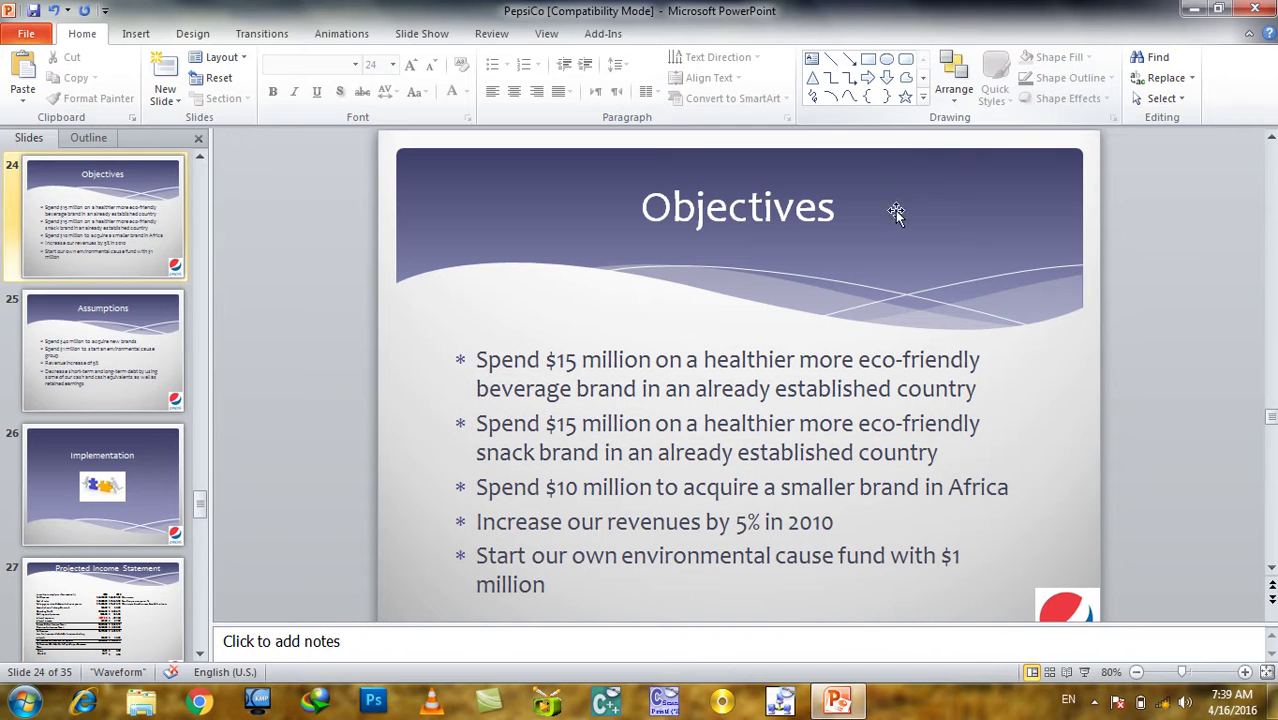
Draw a heart shape beside the Objectives title and move it toward the top-left.
click(921, 99)
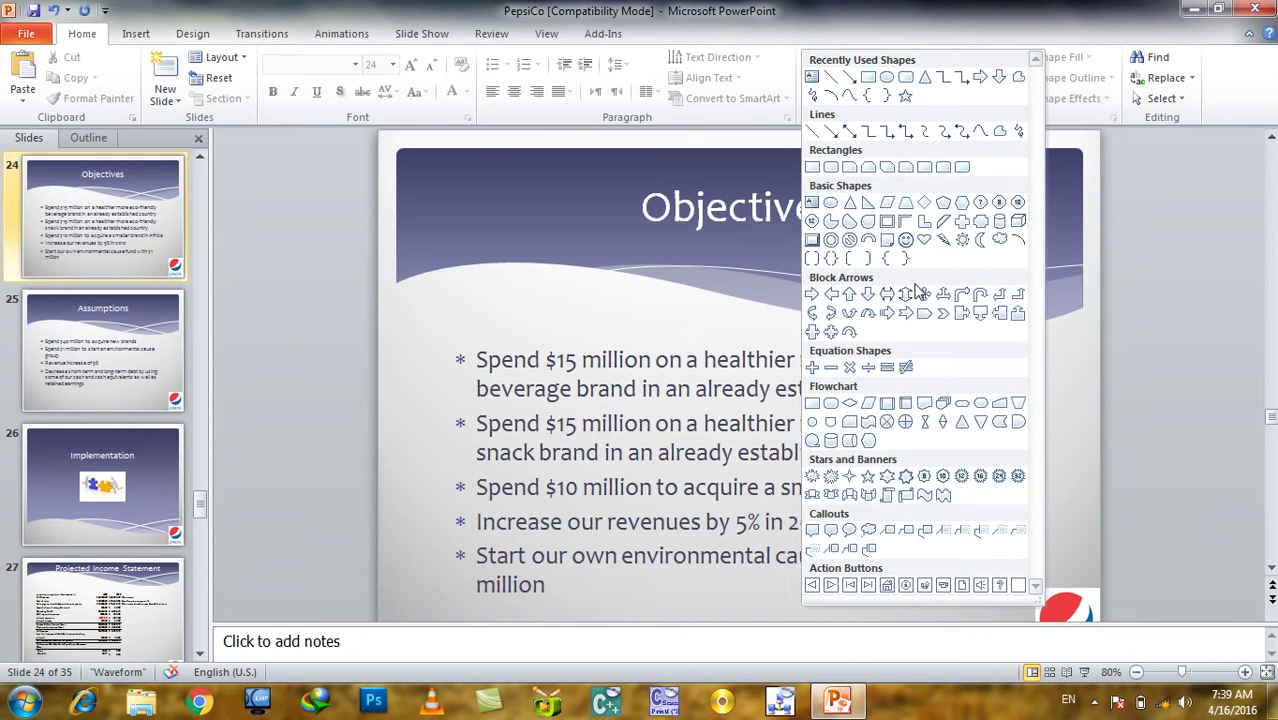
click(926, 242)
mouse_move(480, 205)
mouse_down()
mouse_move(650, 335)
mouse_move(634, 330)
mouse_up()
drag(599, 285, 557, 270)
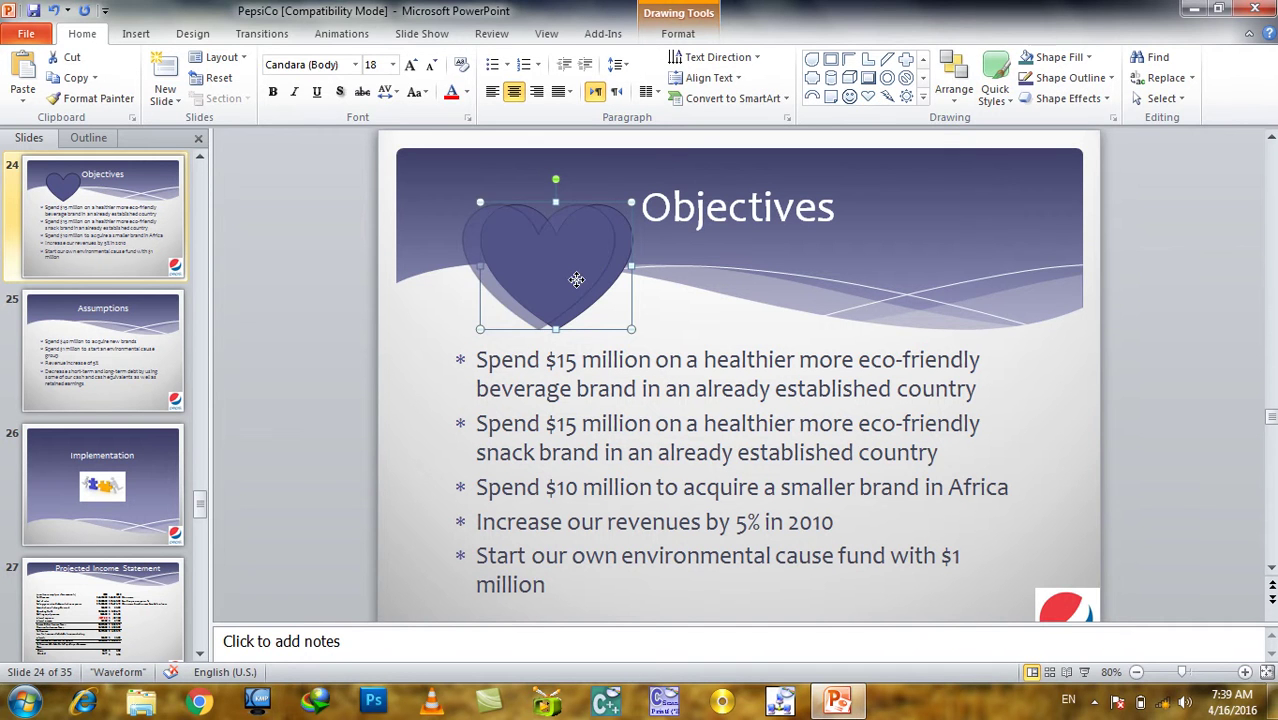
Give the heart a red fill and a red outline.
click(690, 36)
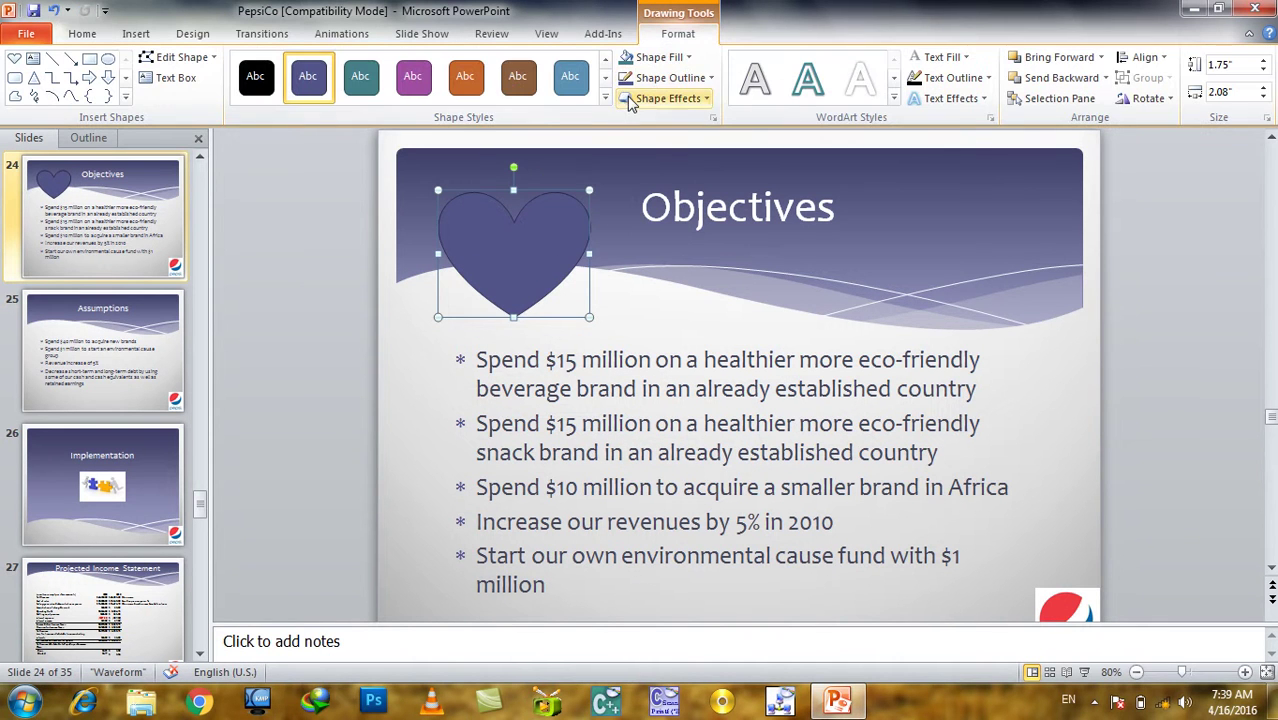
click(668, 57)
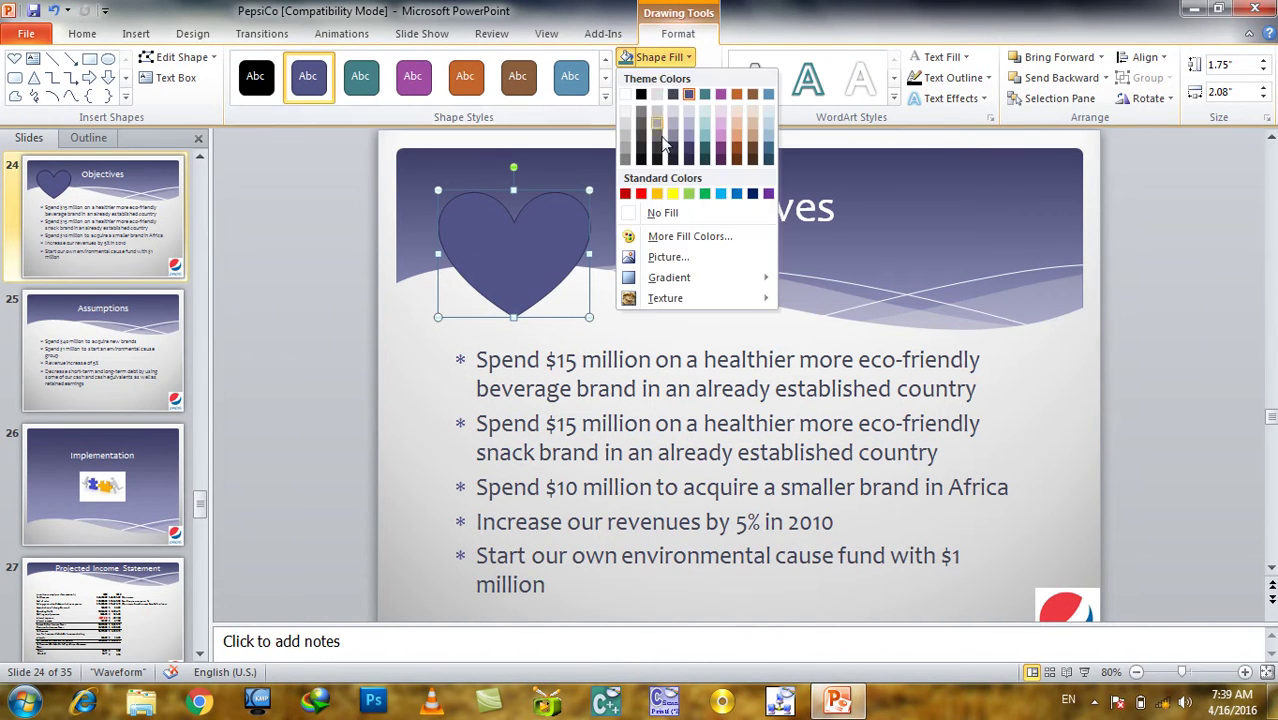
click(641, 193)
click(668, 78)
click(640, 215)
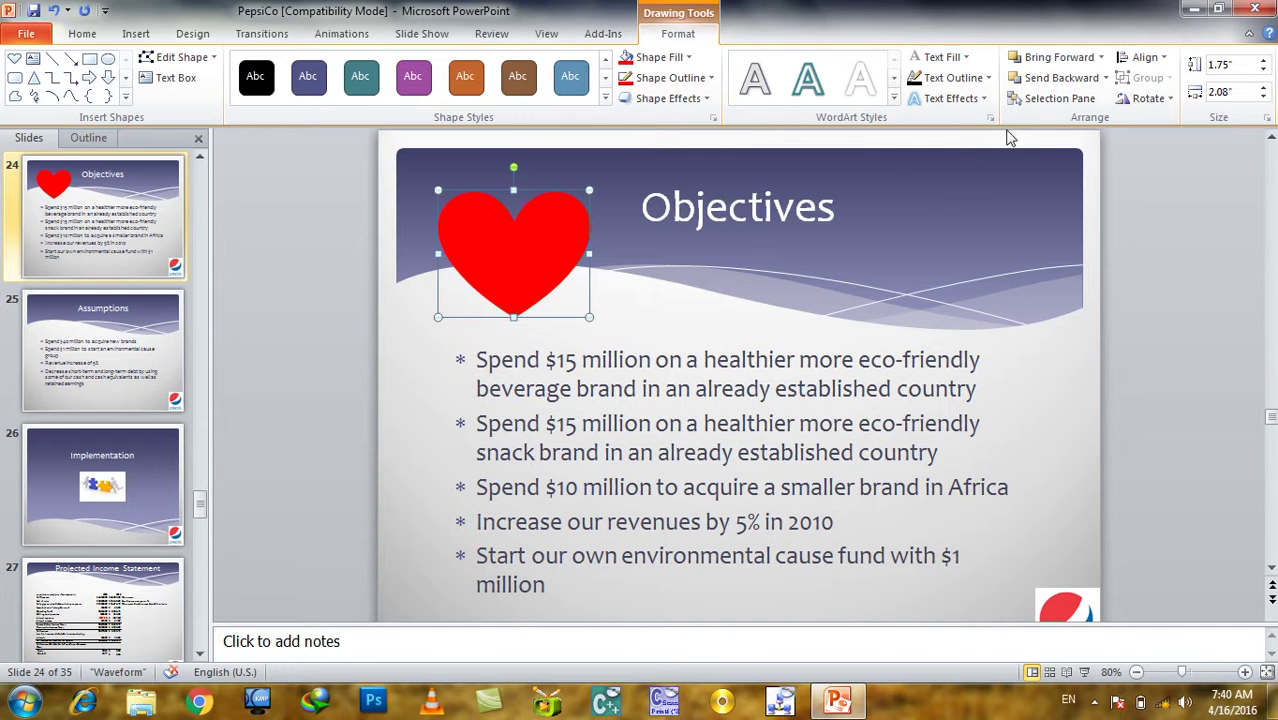
Apply an orange preset shape style to the heart.
click(83, 34)
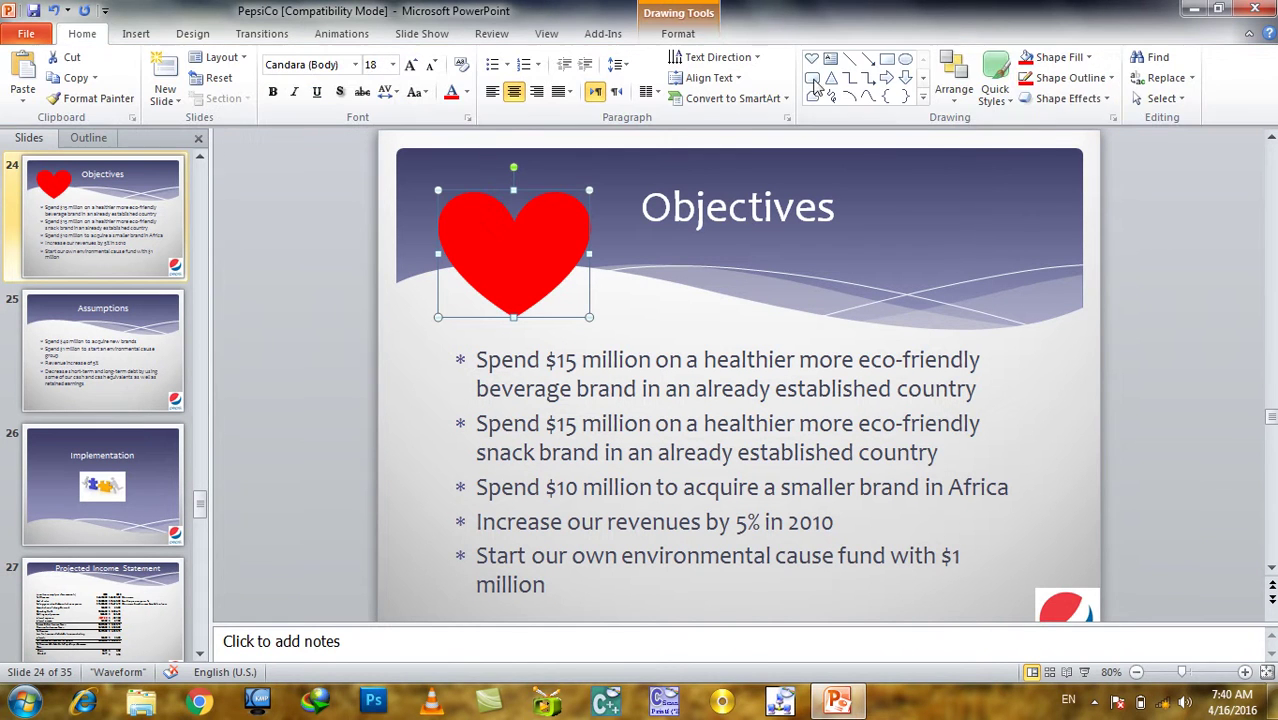
click(951, 100)
click(948, 104)
click(948, 104)
click(948, 104)
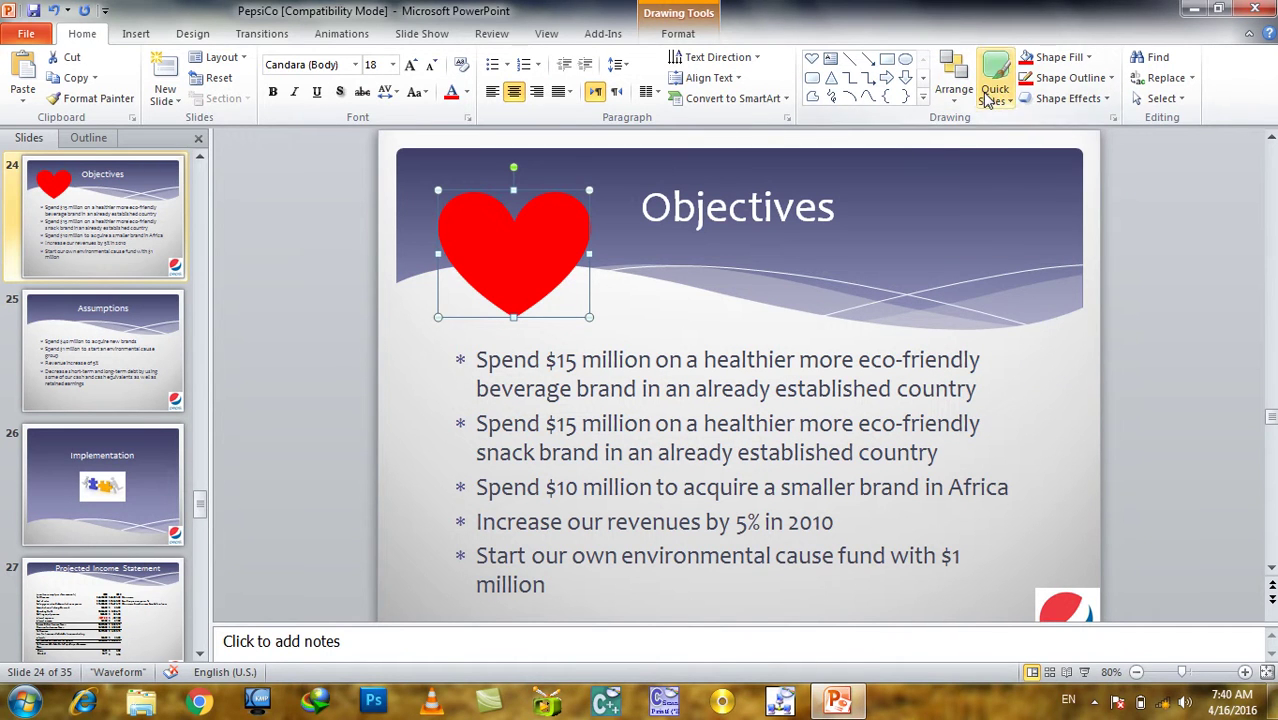
click(988, 101)
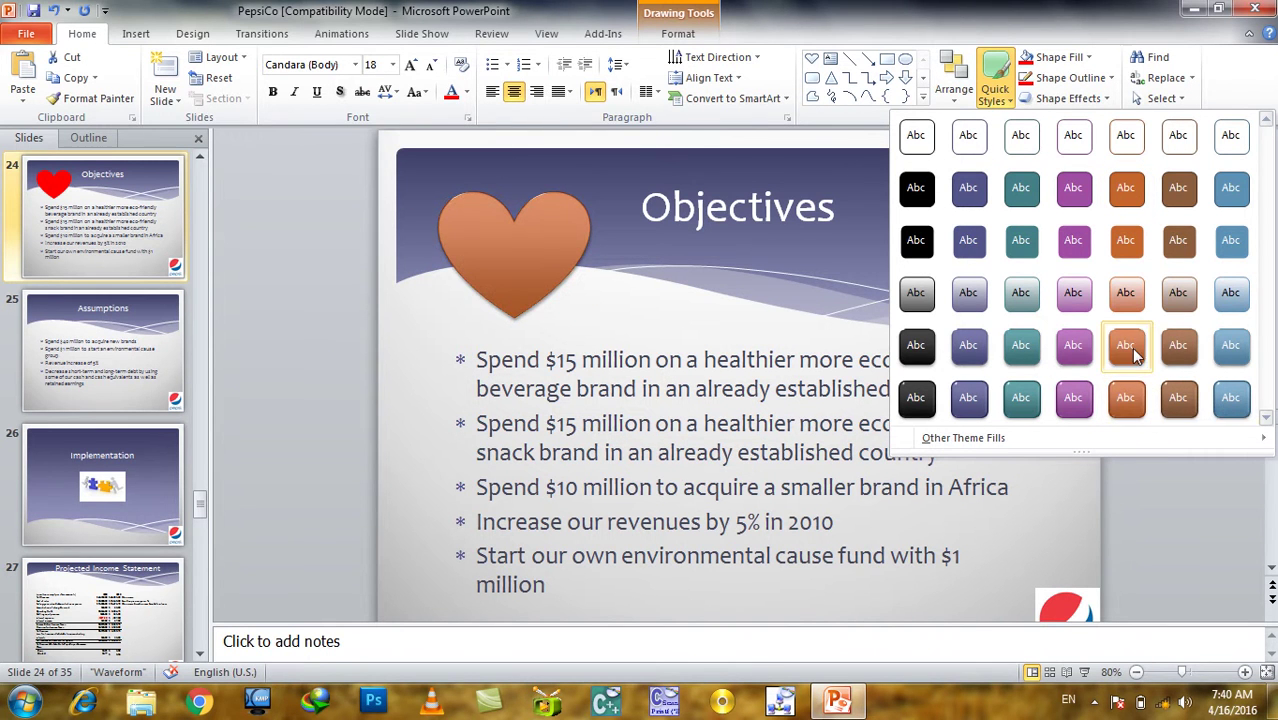
click(1127, 394)
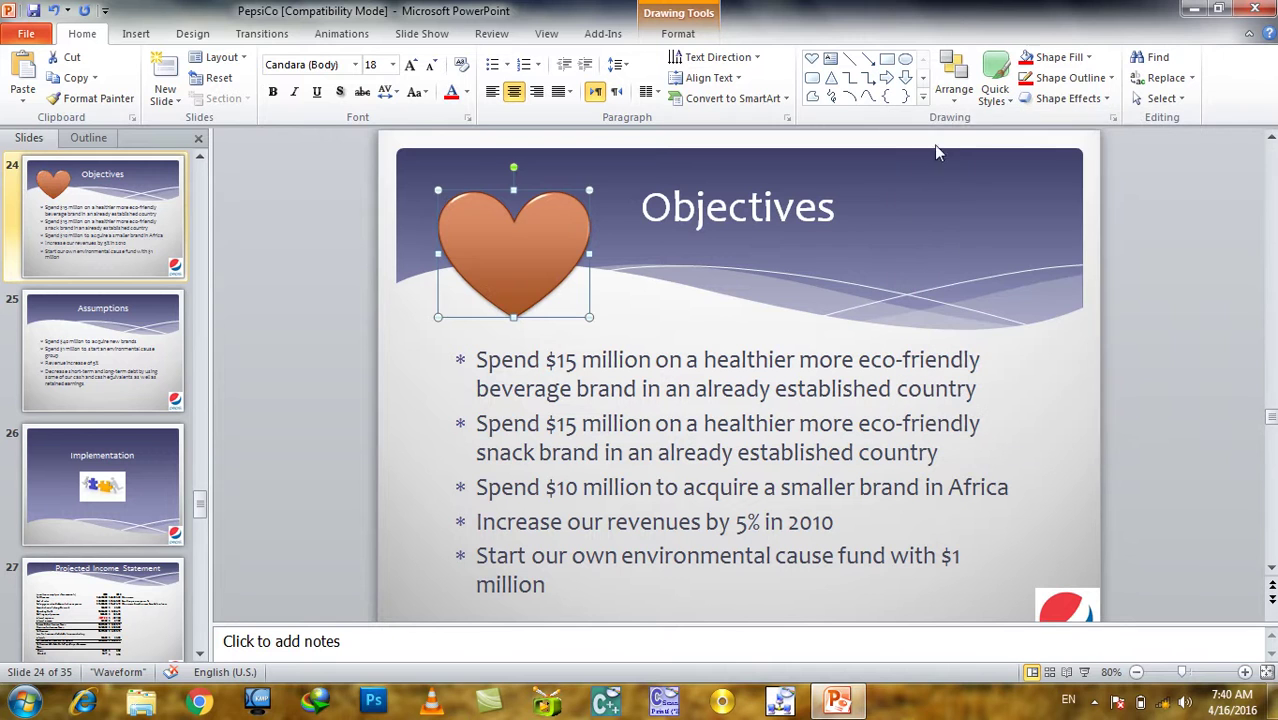
Set the heart's fill and outline back to red.
click(1050, 68)
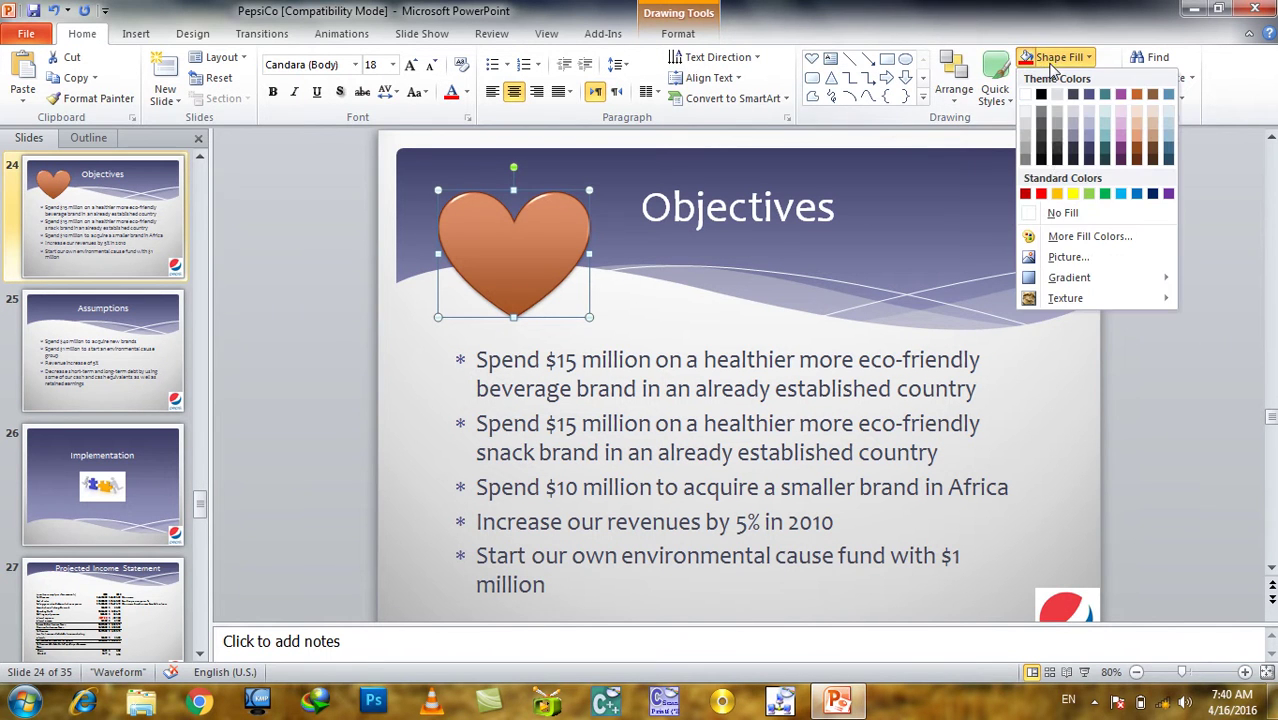
click(1041, 194)
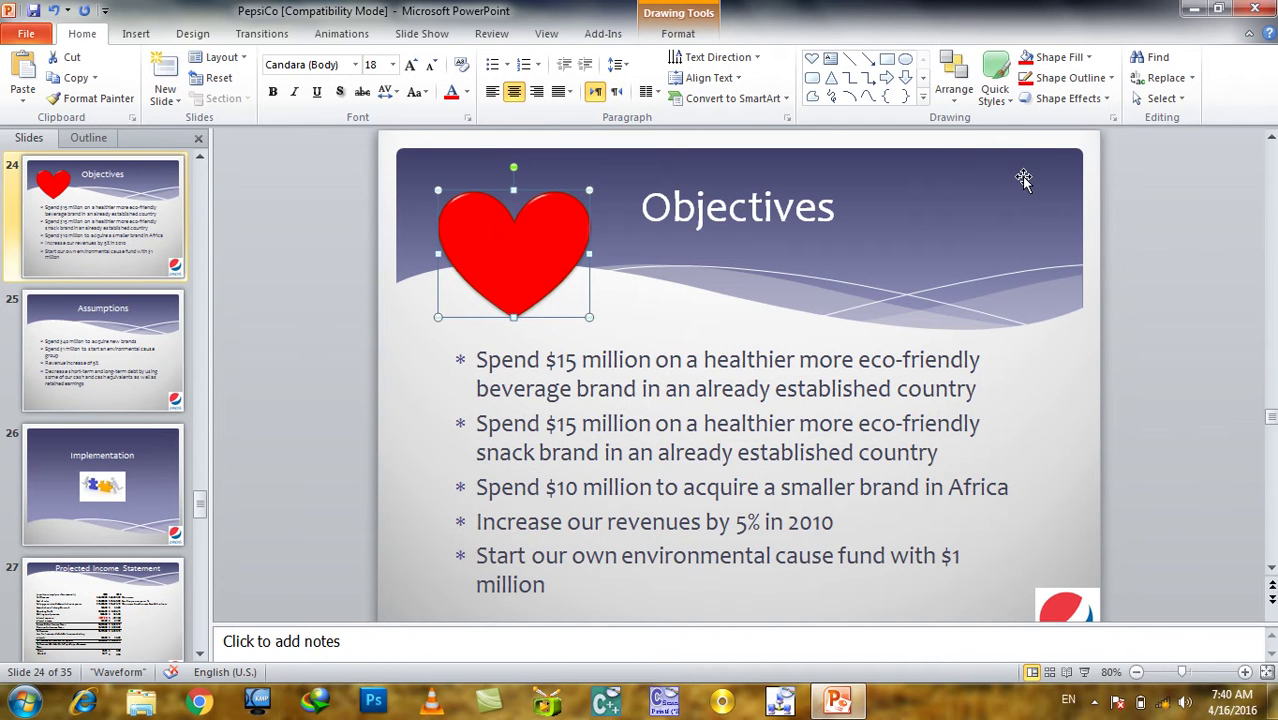
click(1087, 88)
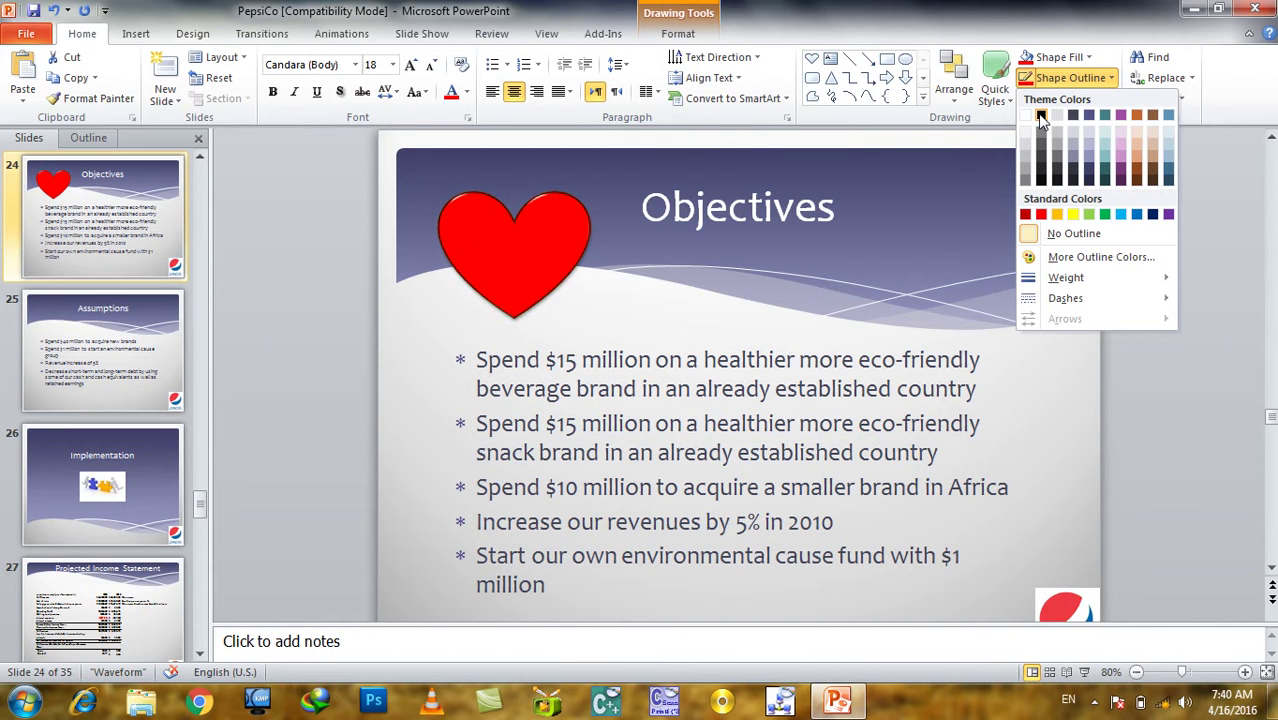
click(1031, 216)
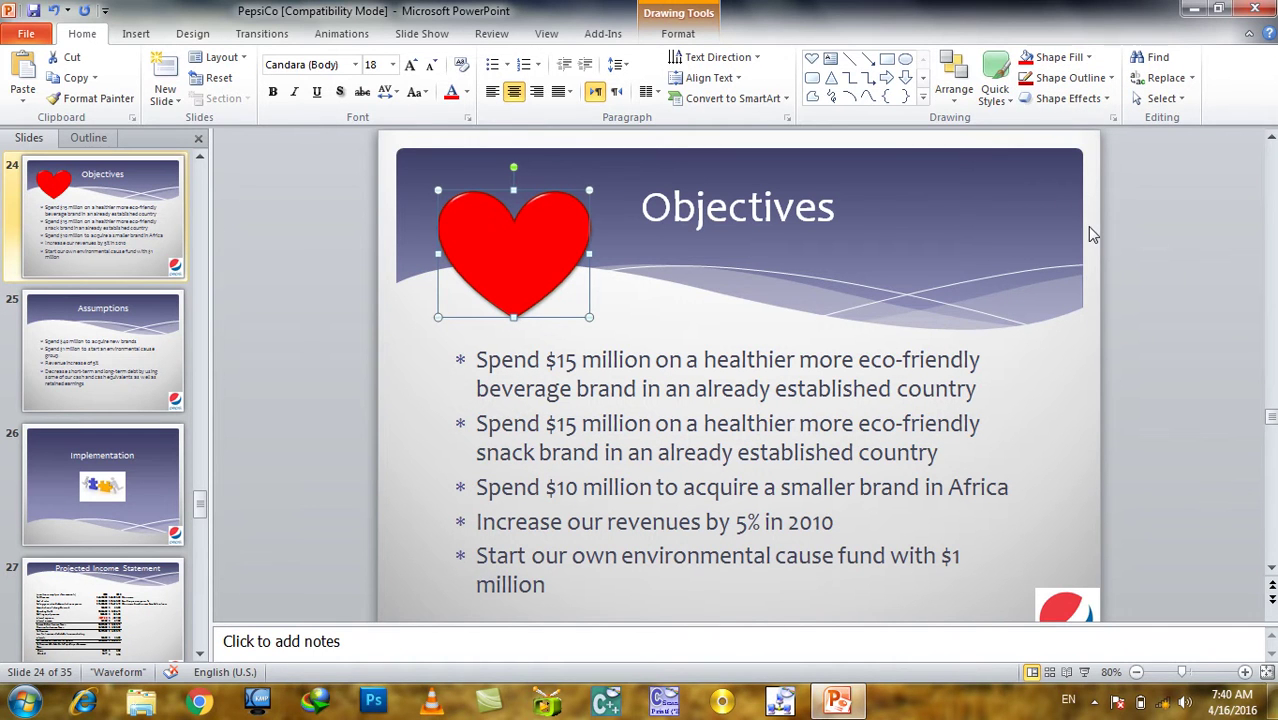
Preview Shape Effects without applying any, then delete the heart from the slide.
click(1058, 103)
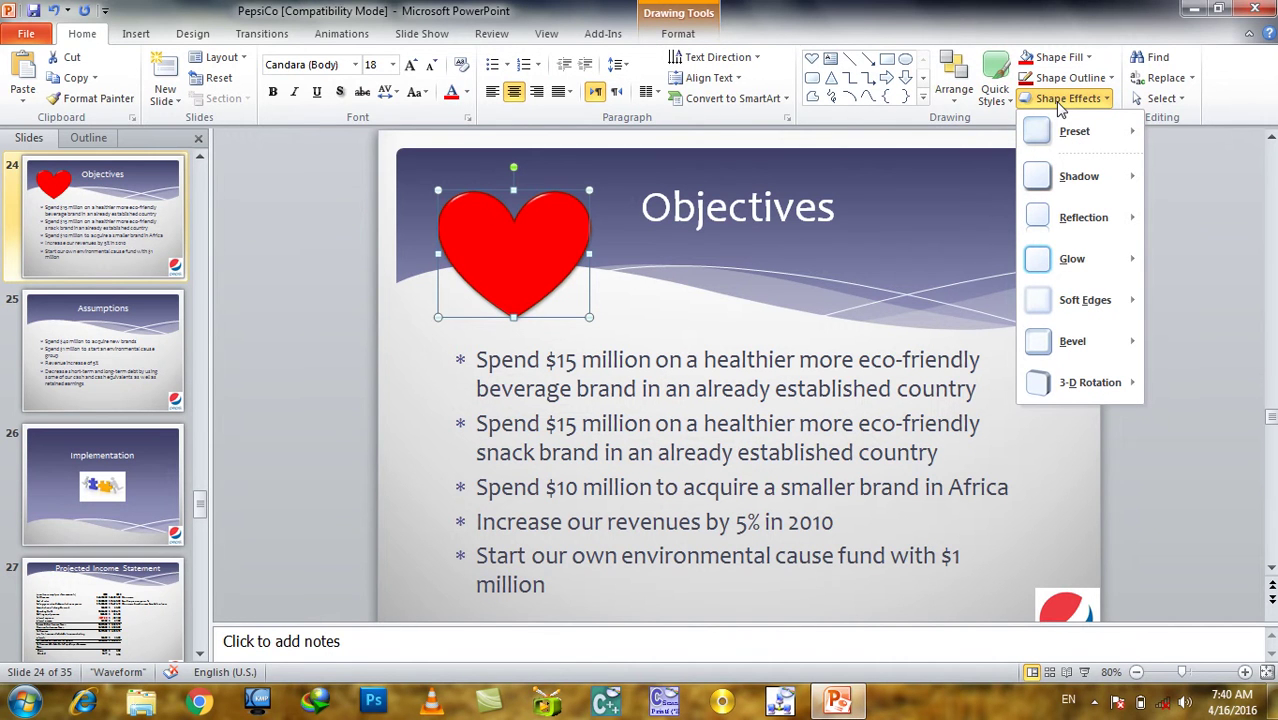
mouse_move(1083, 180)
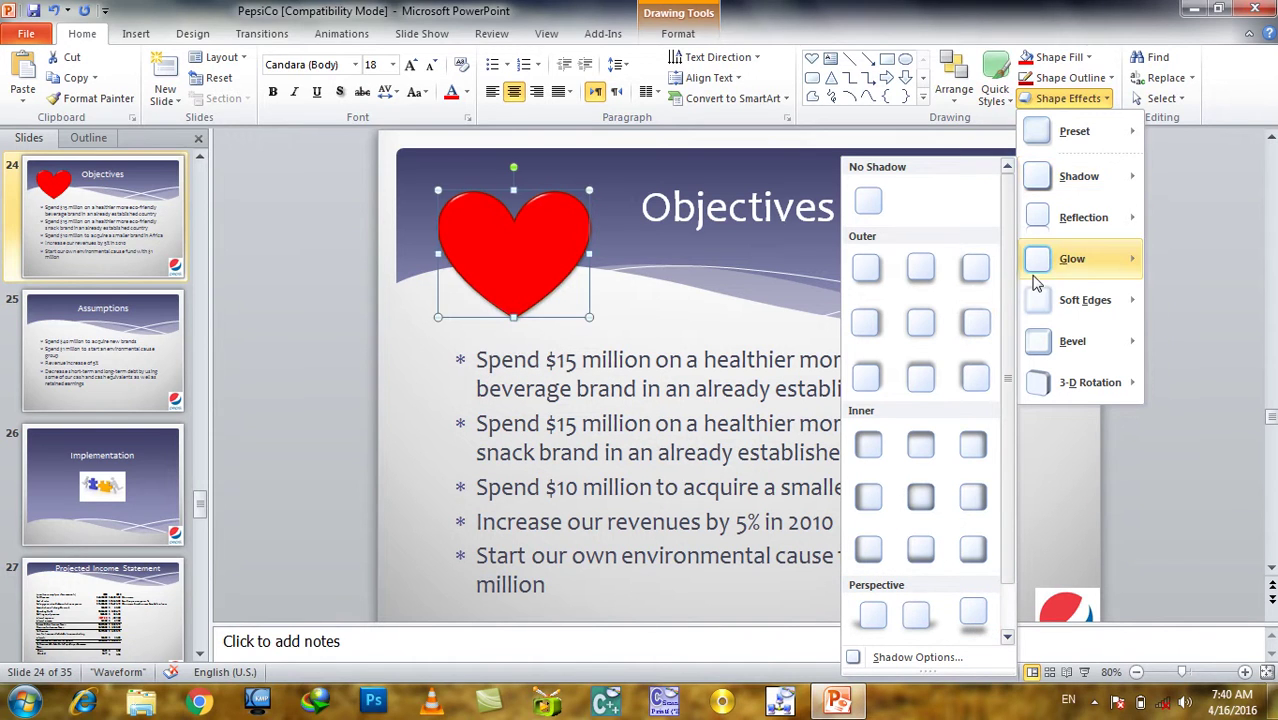
mouse_move(1087, 259)
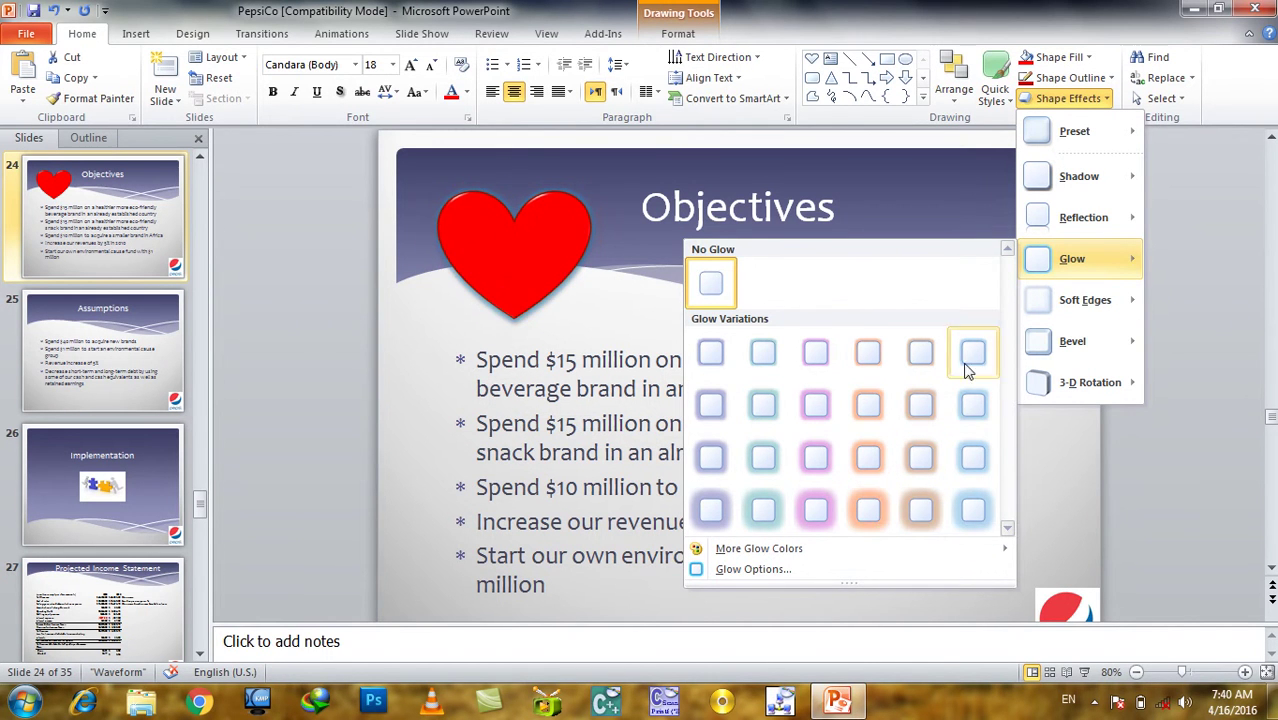
mouse_move(1061, 337)
mouse_move(1075, 301)
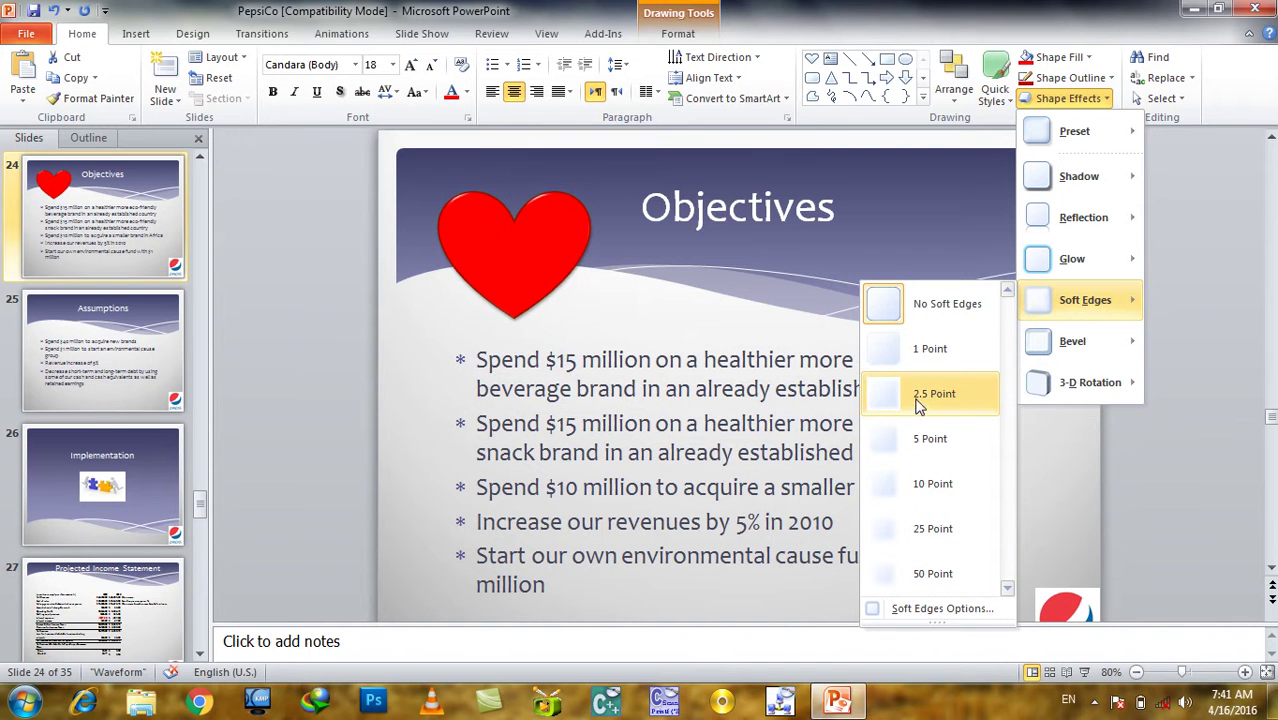
click(628, 328)
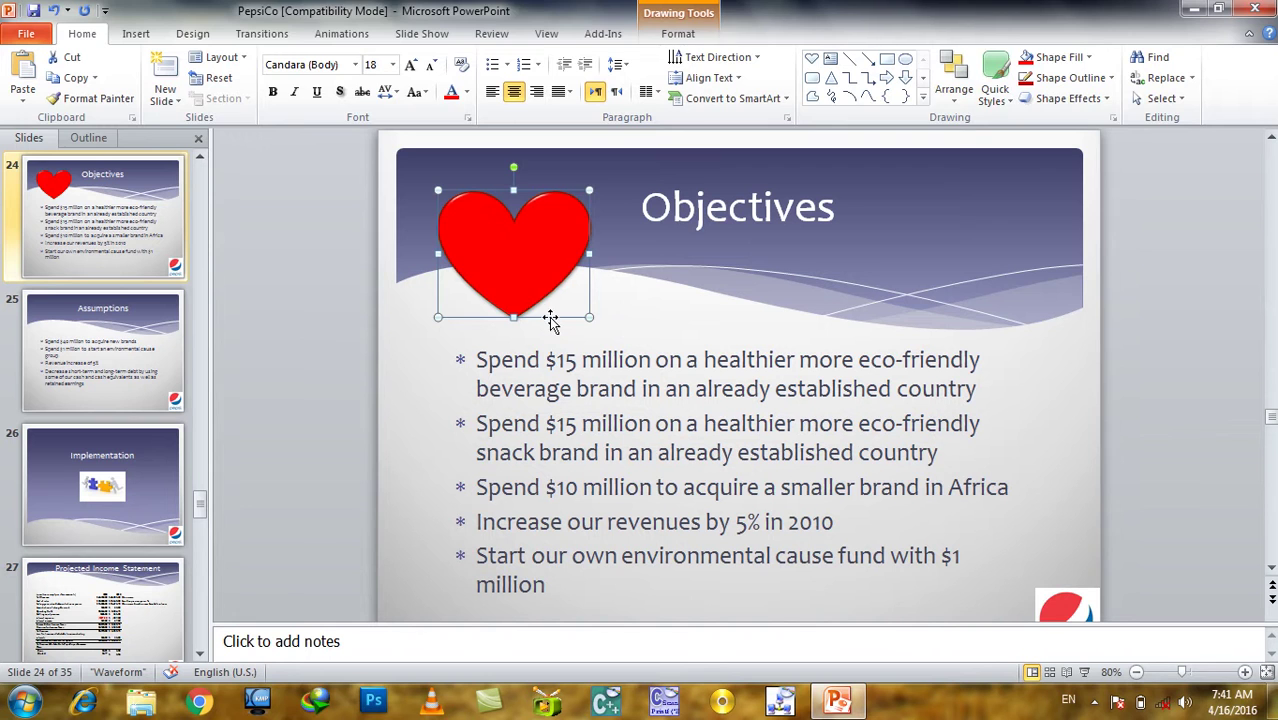
key(Delete)
click(132, 33)
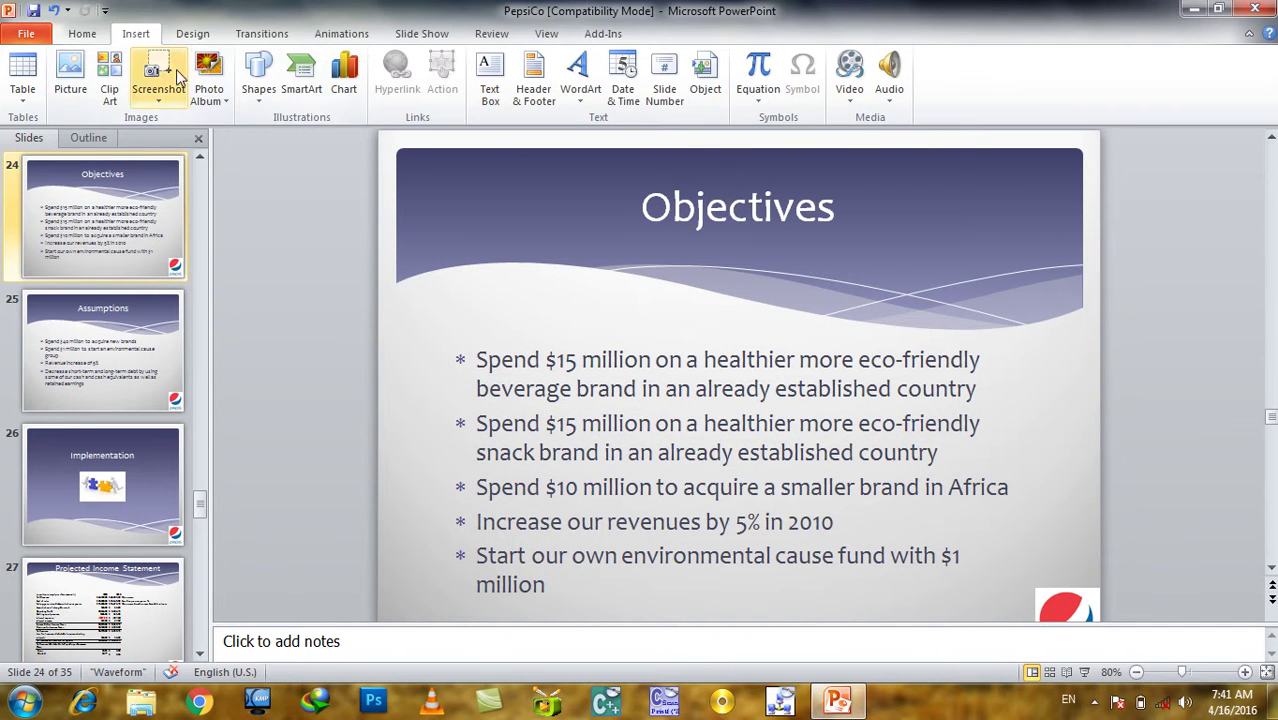
Close the Clip Art pane and go to the Fun Facts slide (slide 32).
click(110, 68)
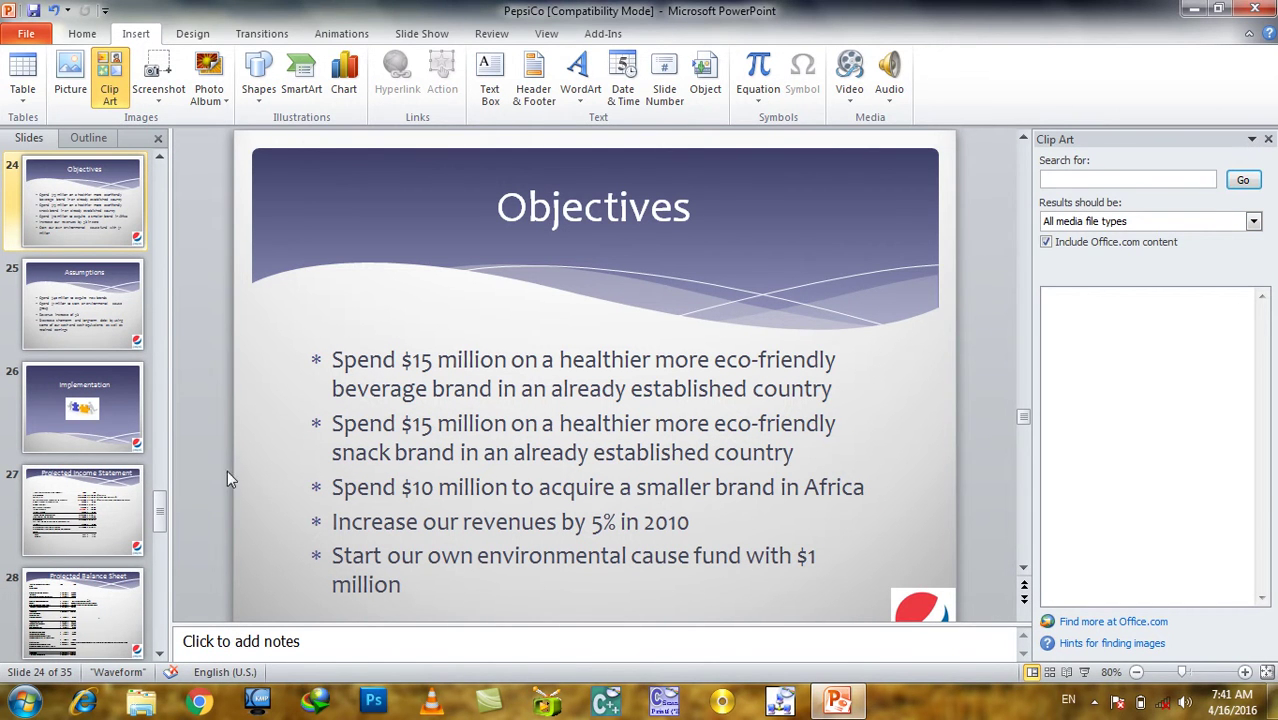
click(1268, 139)
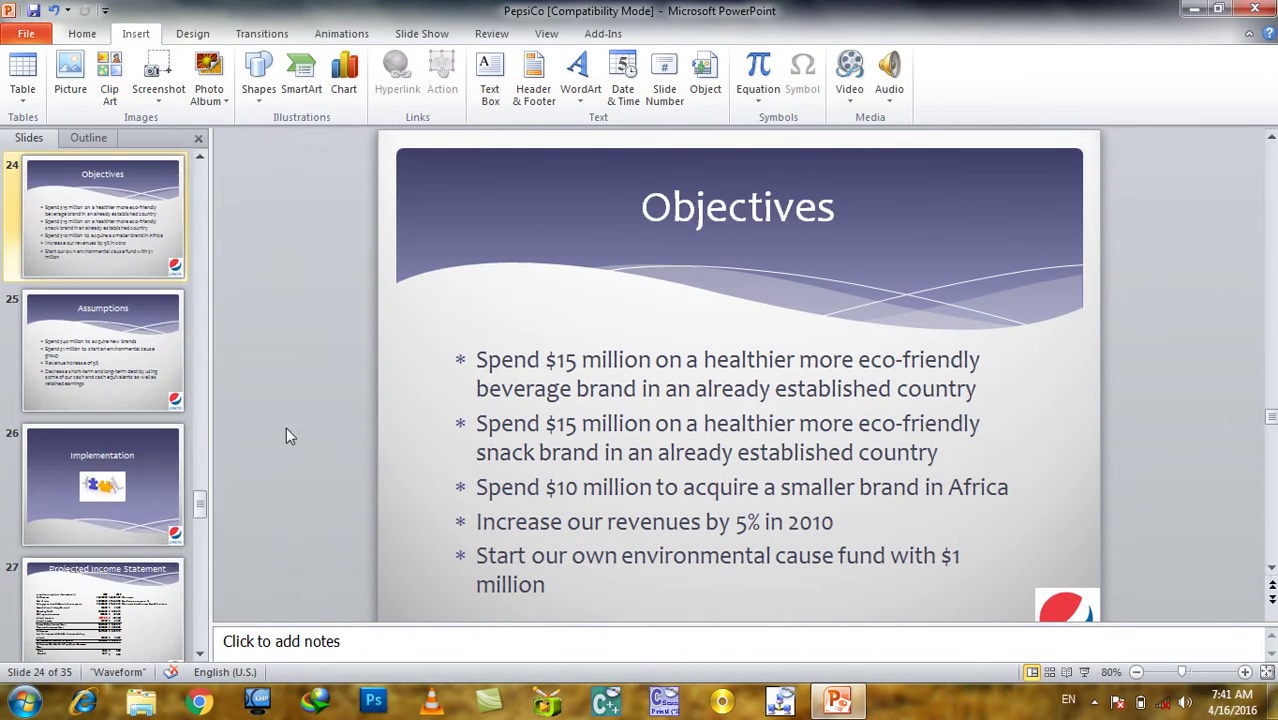
scroll(286, 430, down, 1)
scroll(113, 477, down, 5)
scroll(113, 480, down, 1)
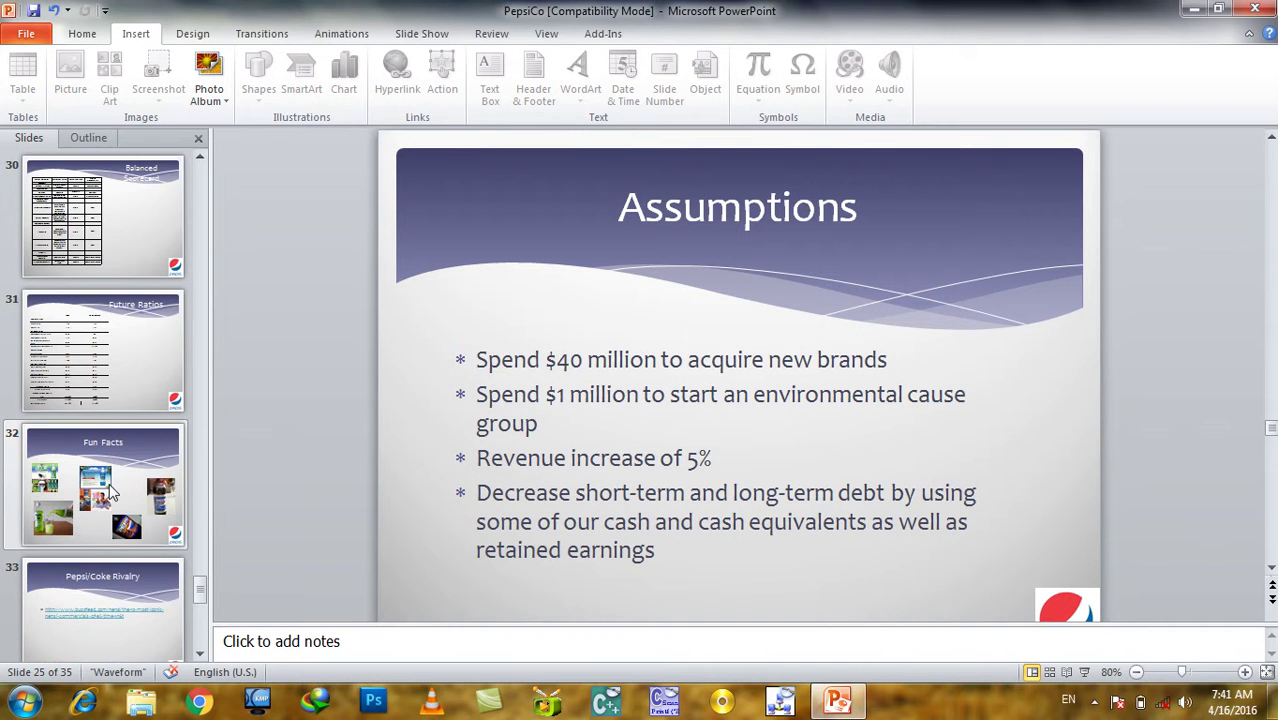
click(114, 486)
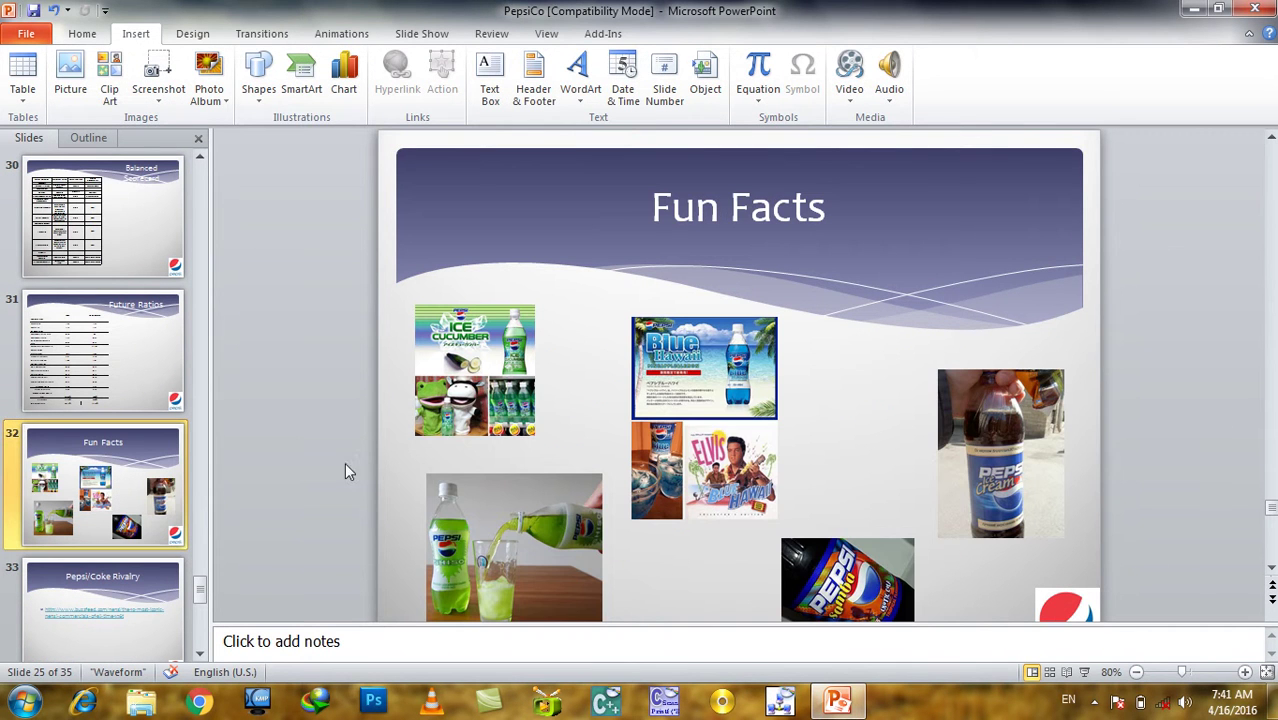
Reposition the Blue Hawaii picture group slightly up and to the right.
click(718, 362)
drag(801, 444, 1060, 294)
click(872, 395)
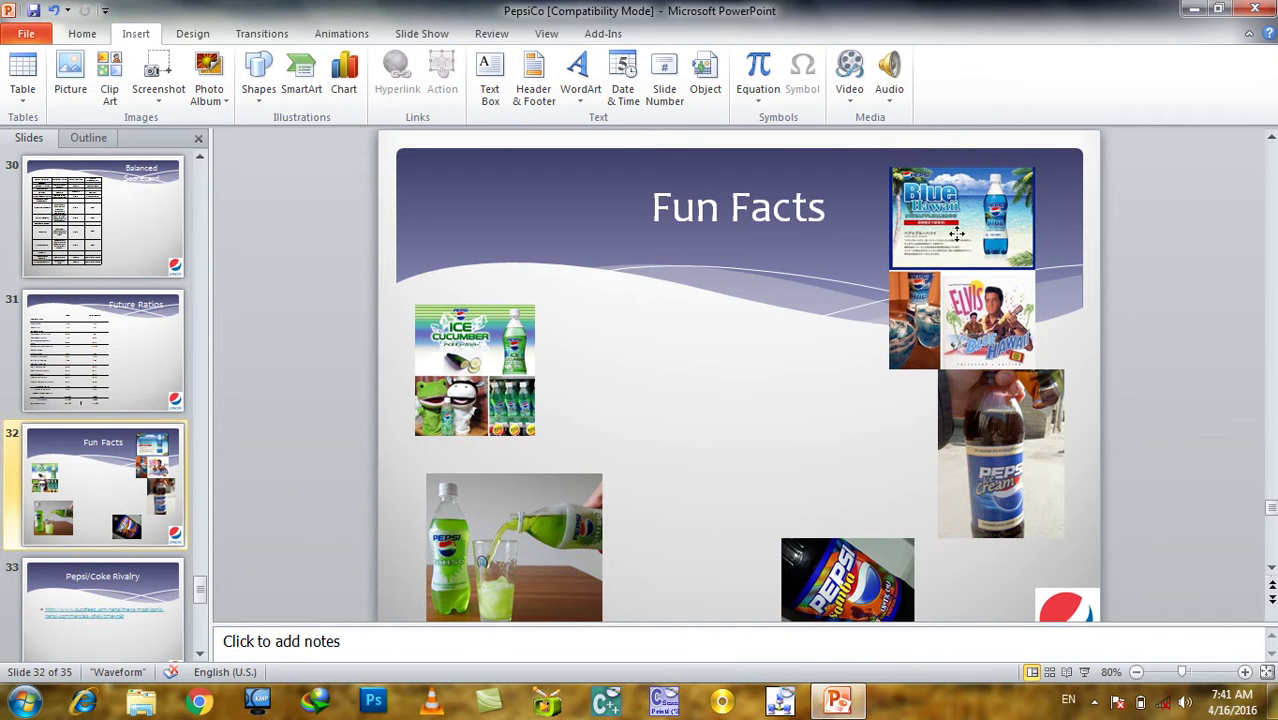
drag(957, 232, 735, 332)
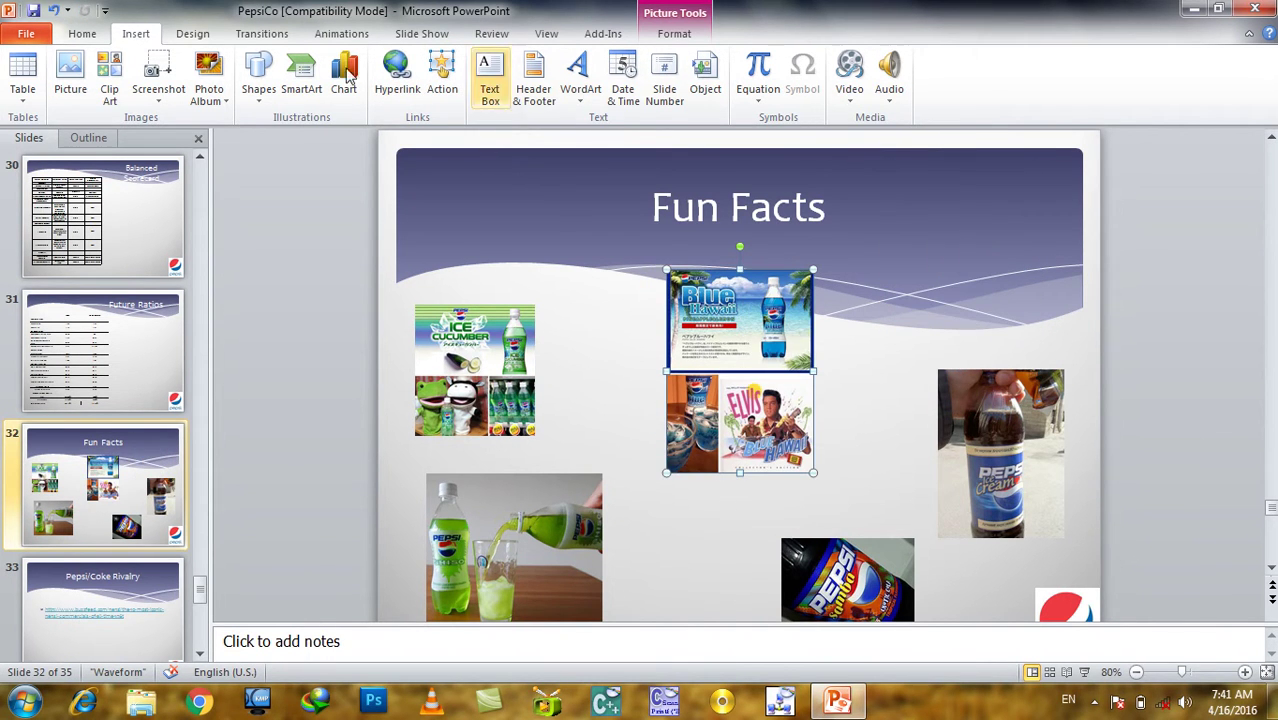
Apply a perspective 3-D rotation effect to the Blue Hawaii picture group.
click(82, 33)
click(1066, 99)
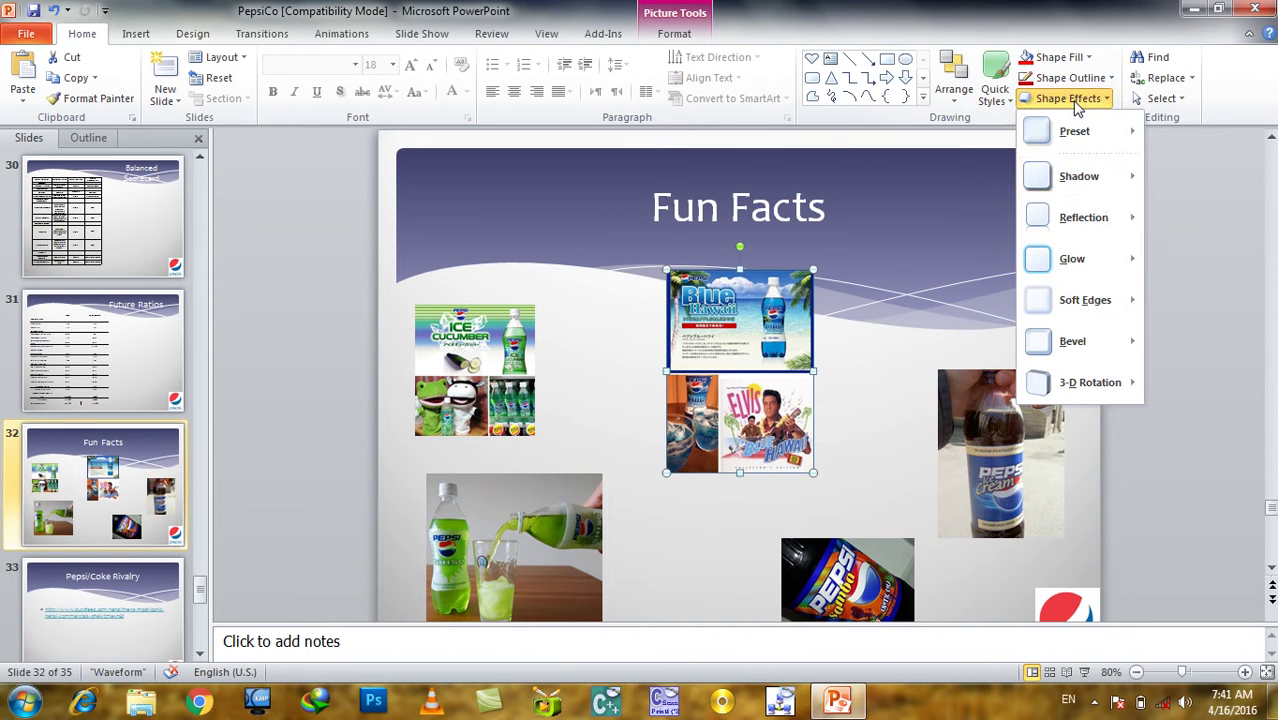
mouse_move(1113, 302)
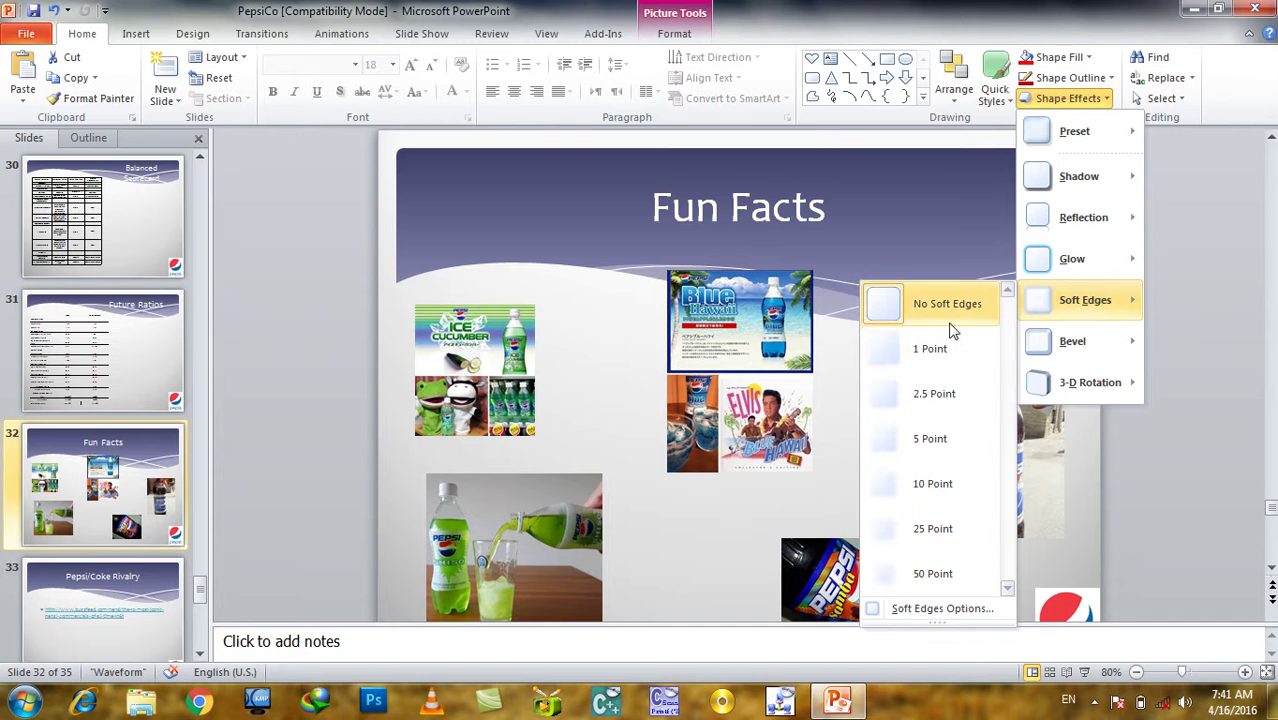
mouse_move(1100, 343)
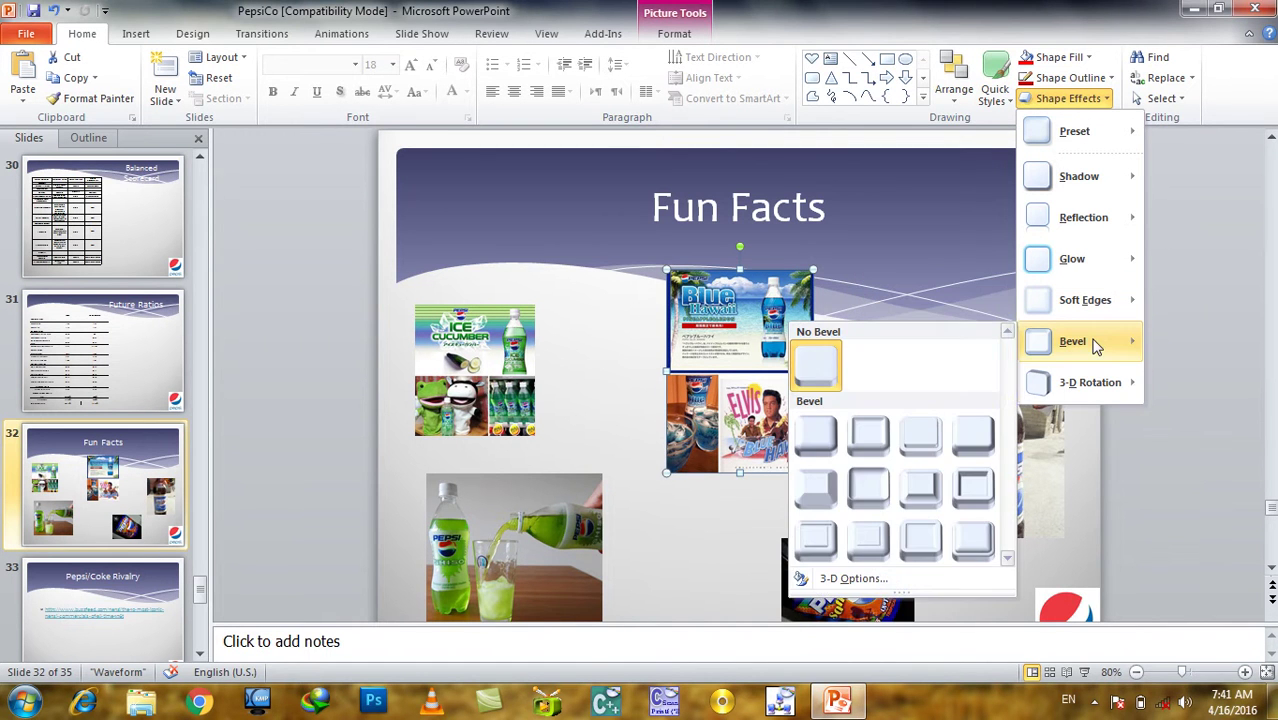
mouse_move(1095, 397)
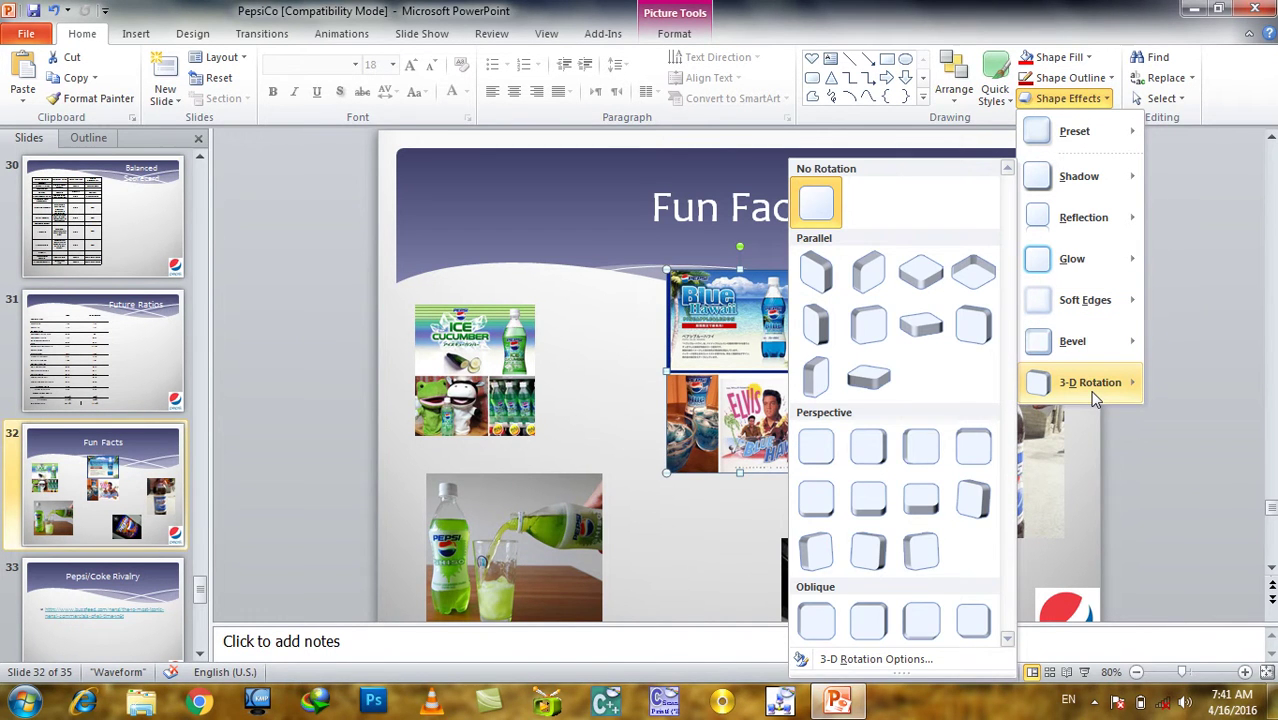
click(888, 512)
click(1204, 482)
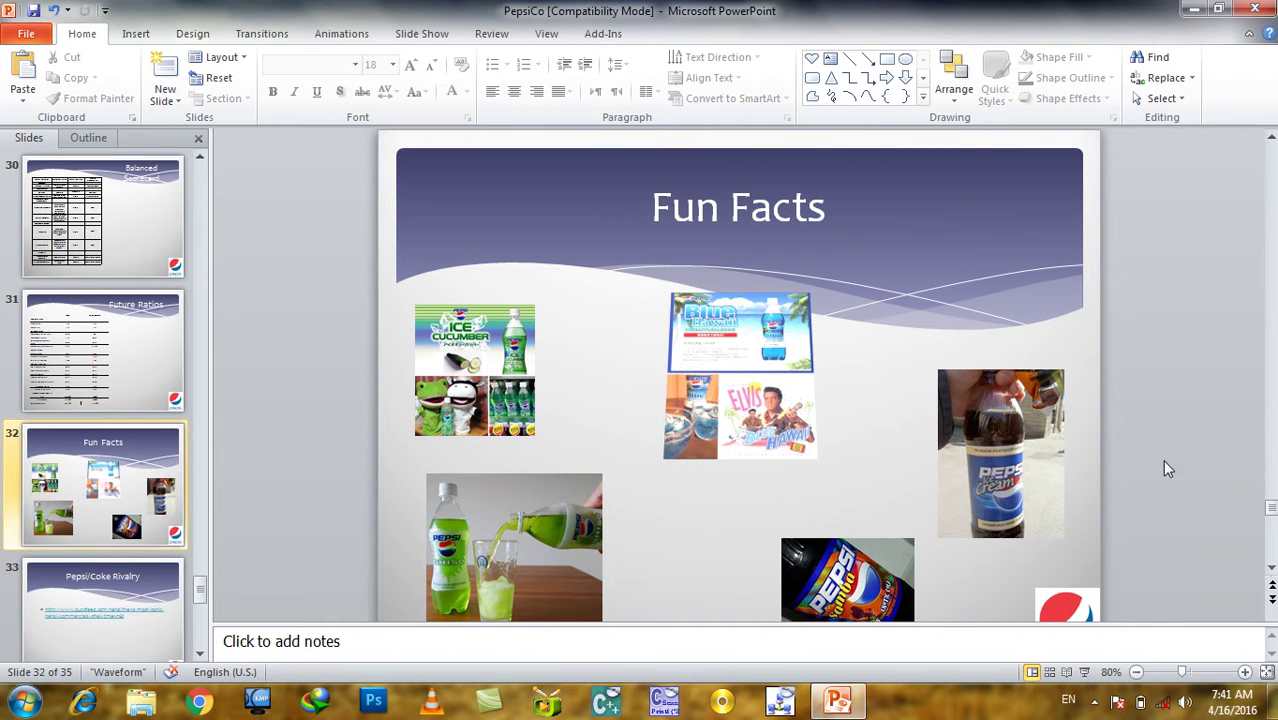
Delete the Blue Hawaii and Elvis picture group and go to slide 30, Balanced Scorecard.
click(713, 381)
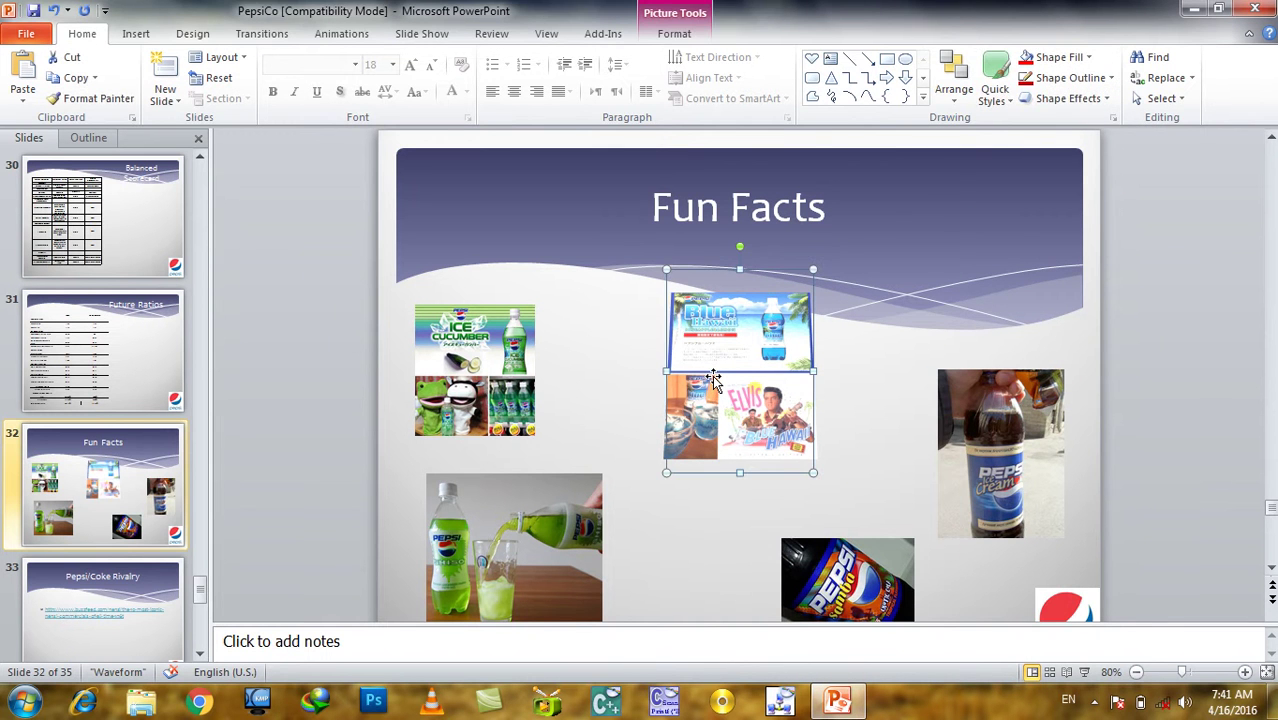
key(Delete)
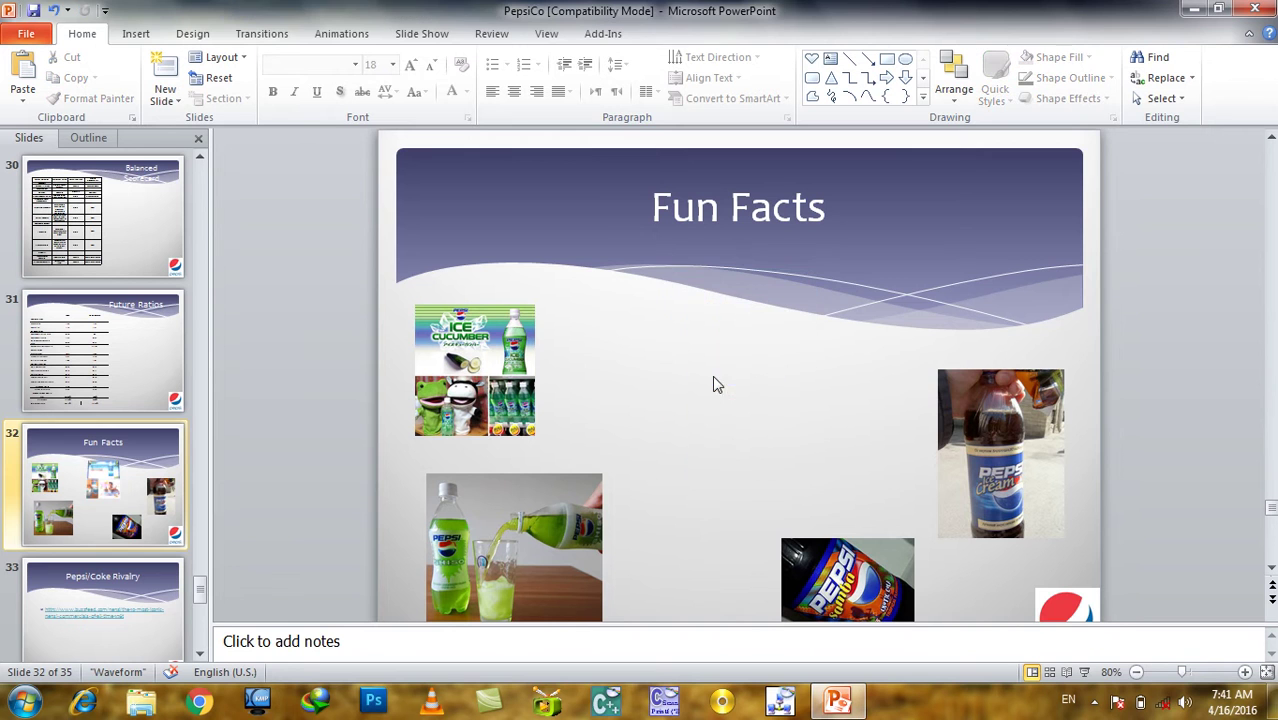
click(155, 260)
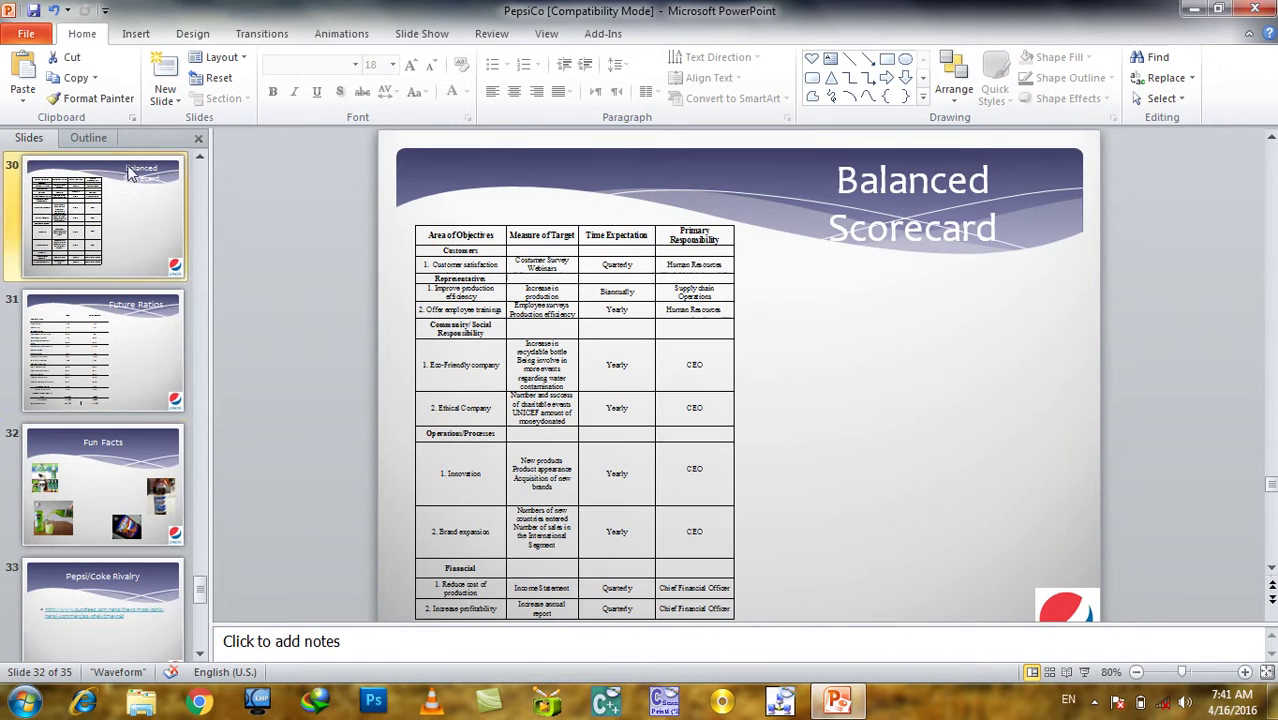
click(136, 33)
click(86, 37)
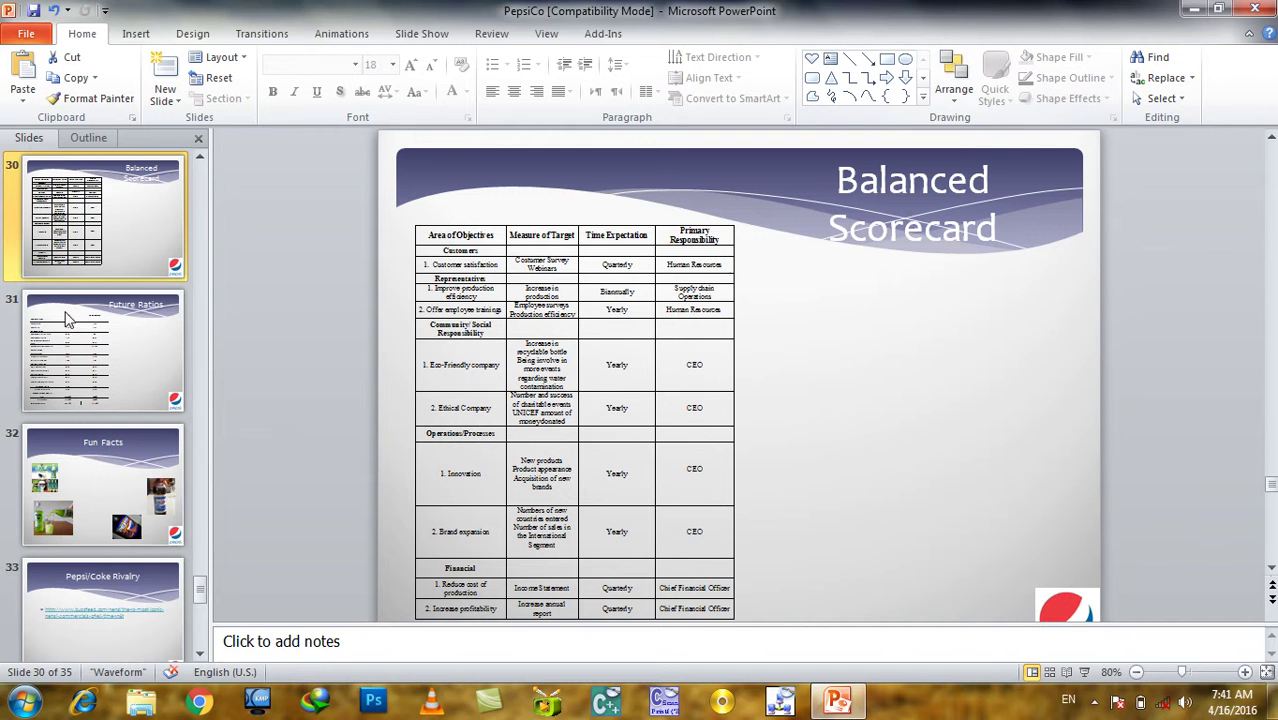
scroll(127, 258, up, 5)
scroll(122, 280, up, 10)
On the Vision Statement slide, replace the body text with =rand() filler paragraphs.
scroll(110, 300, up, 10)
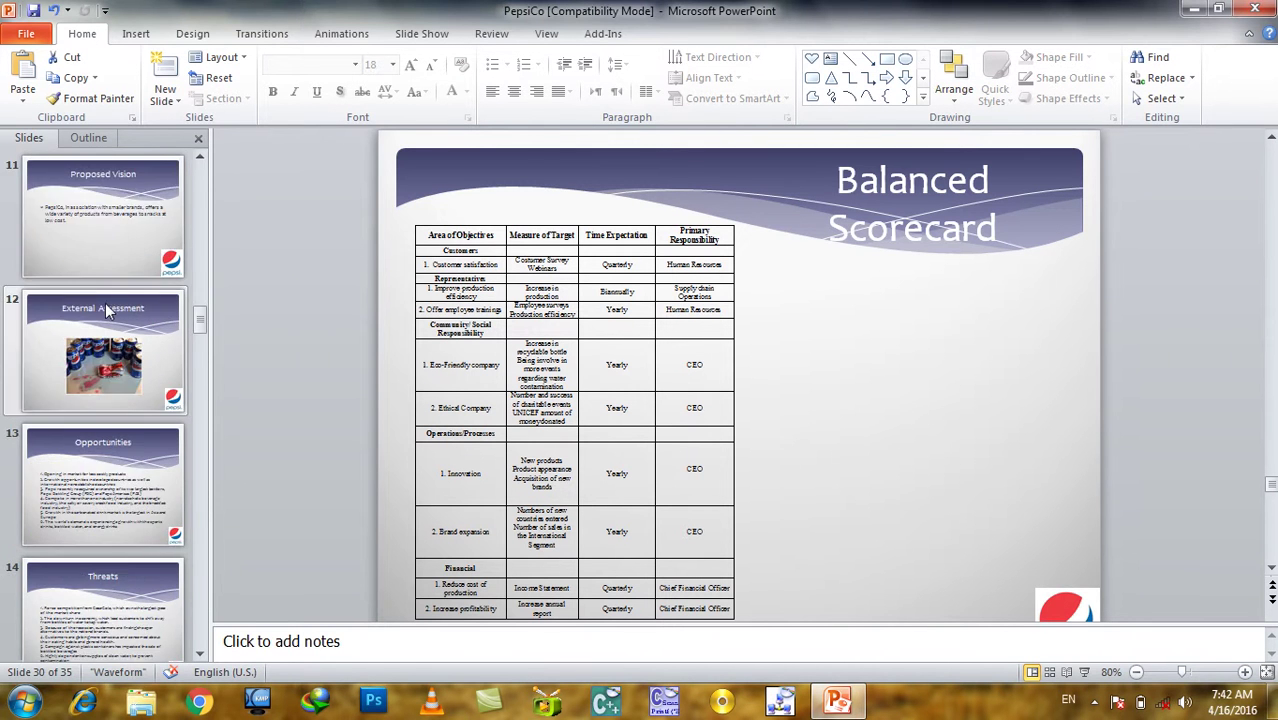
scroll(103, 310, up, 8)
scroll(95, 303, down, 5)
scroll(80, 312, down, 3)
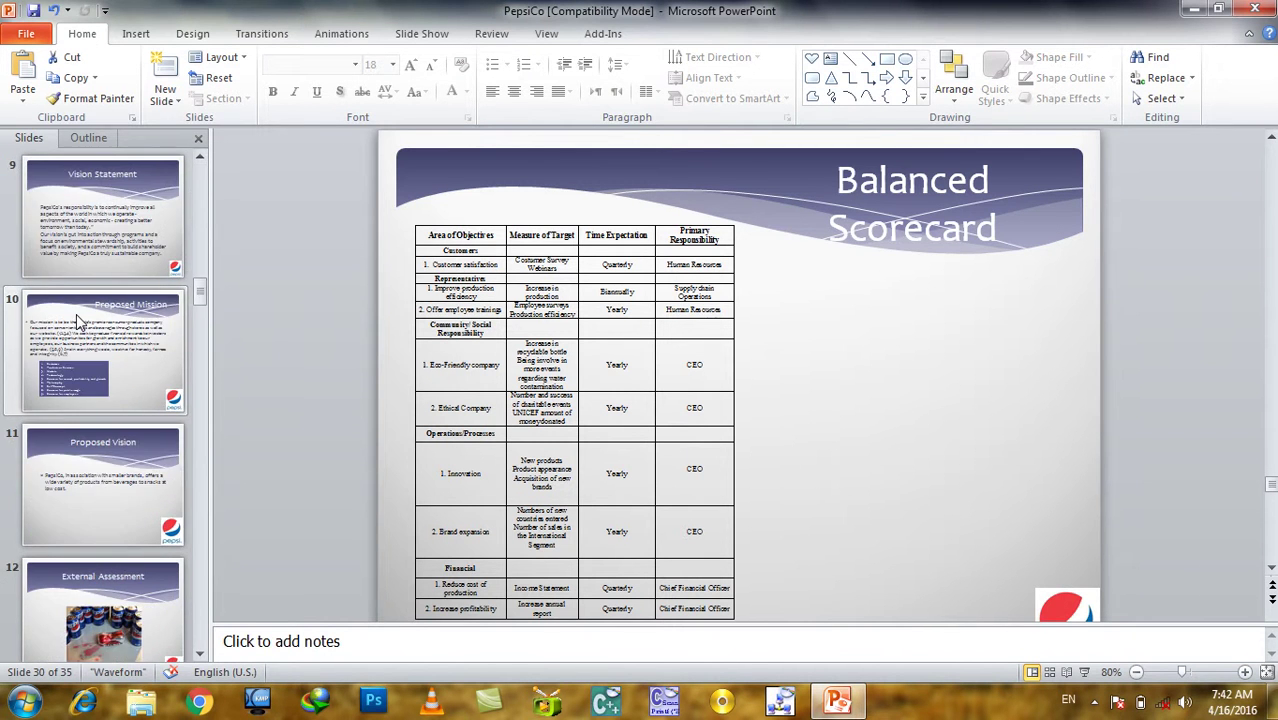
click(100, 262)
click(552, 362)
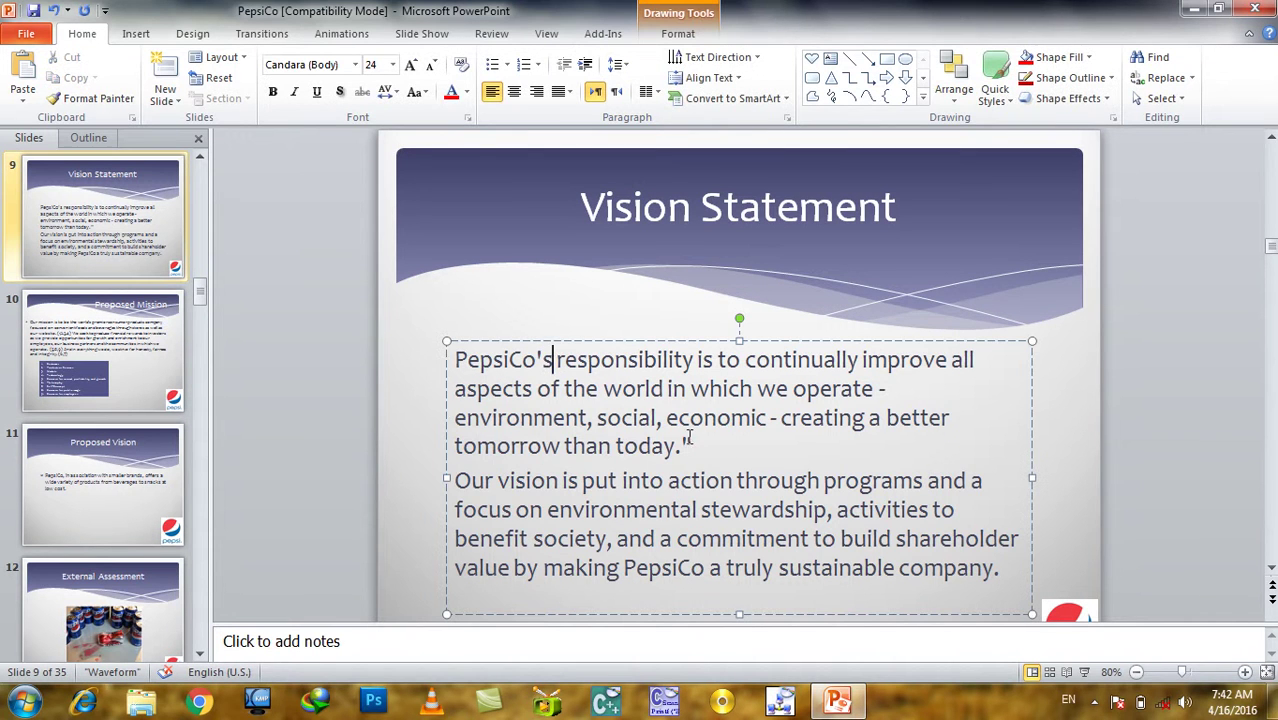
key(ctrl+a)
text(=ra)
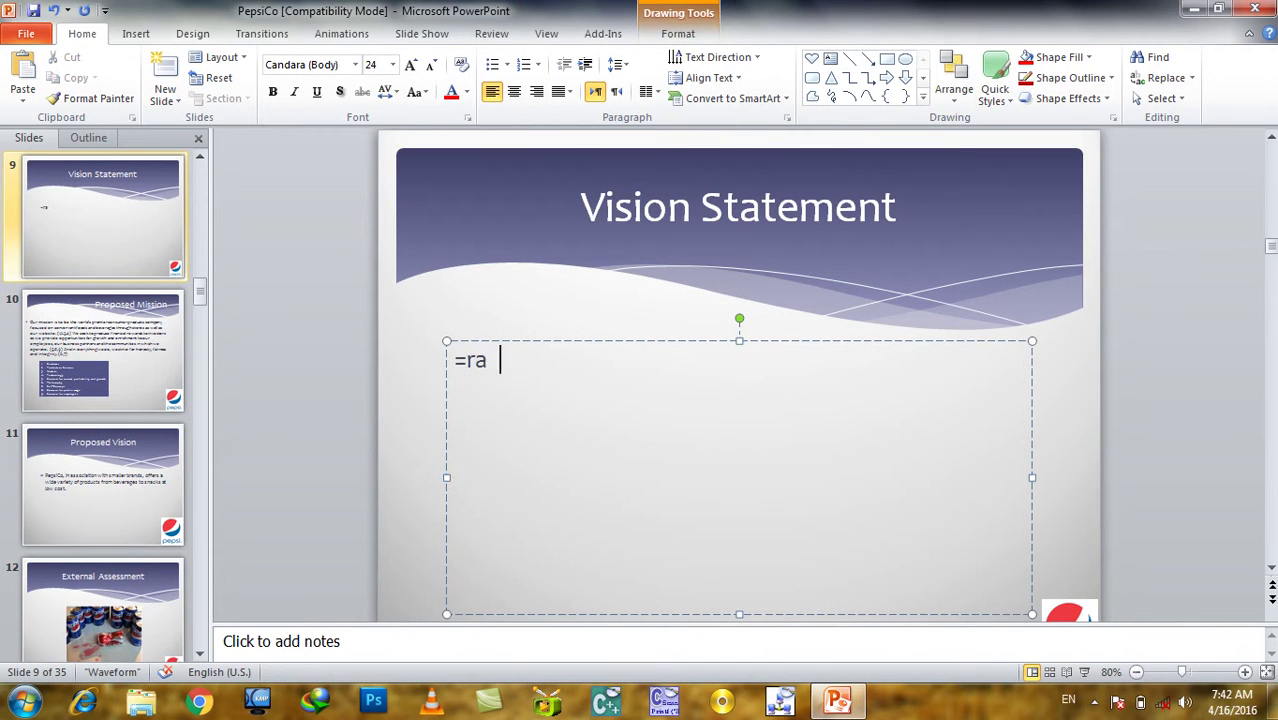
text())
key(Return)
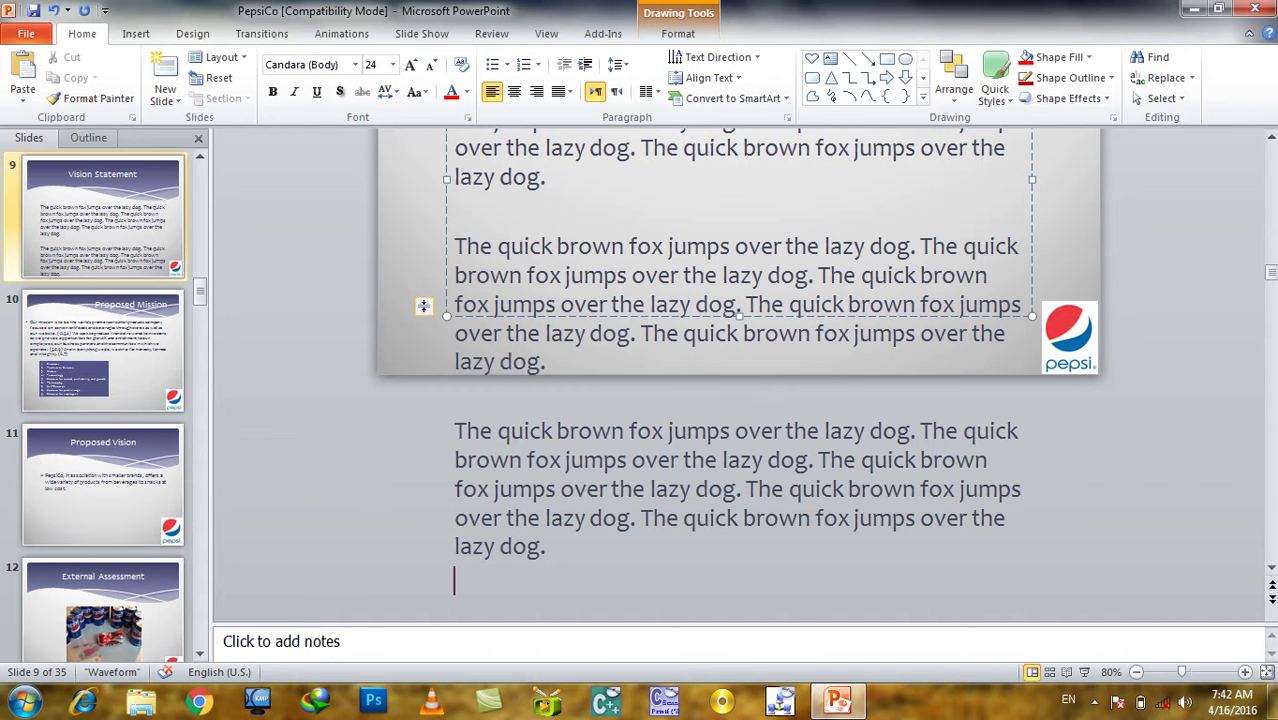
key(ctrl+a)
text(=r)
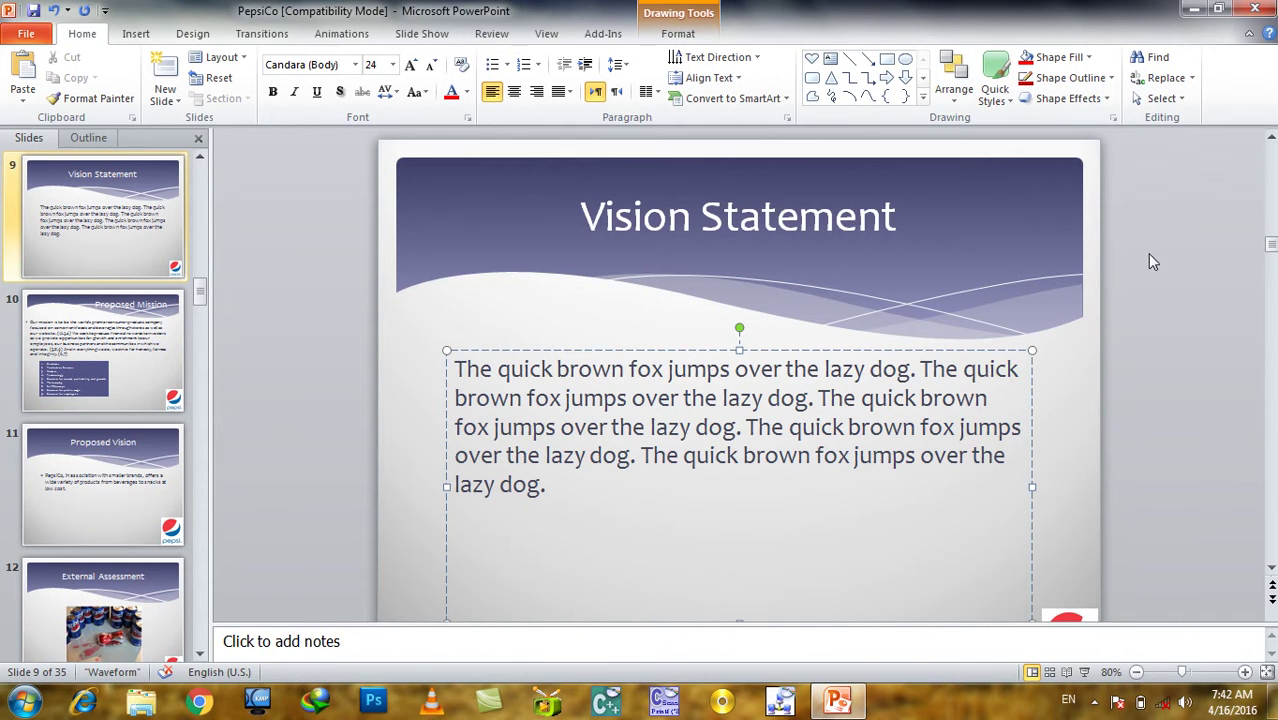
Replace all the body text with the words 'What is computer'.
click(1157, 57)
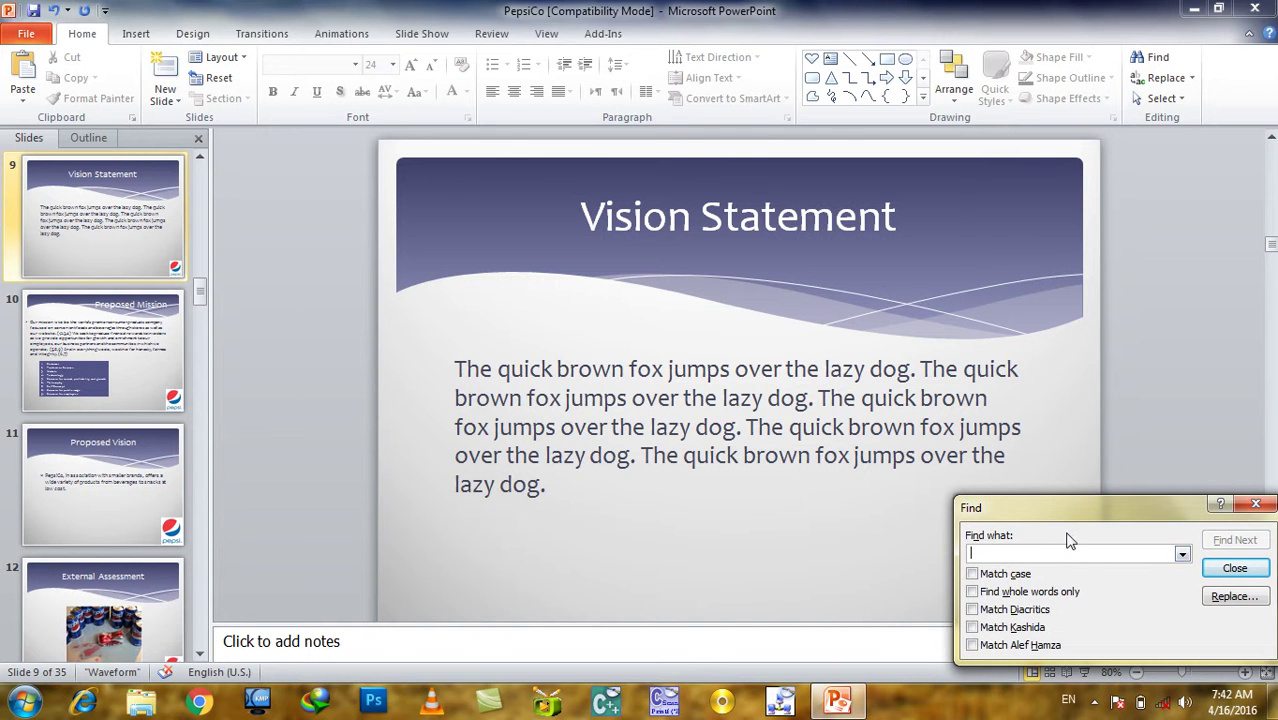
click(1232, 568)
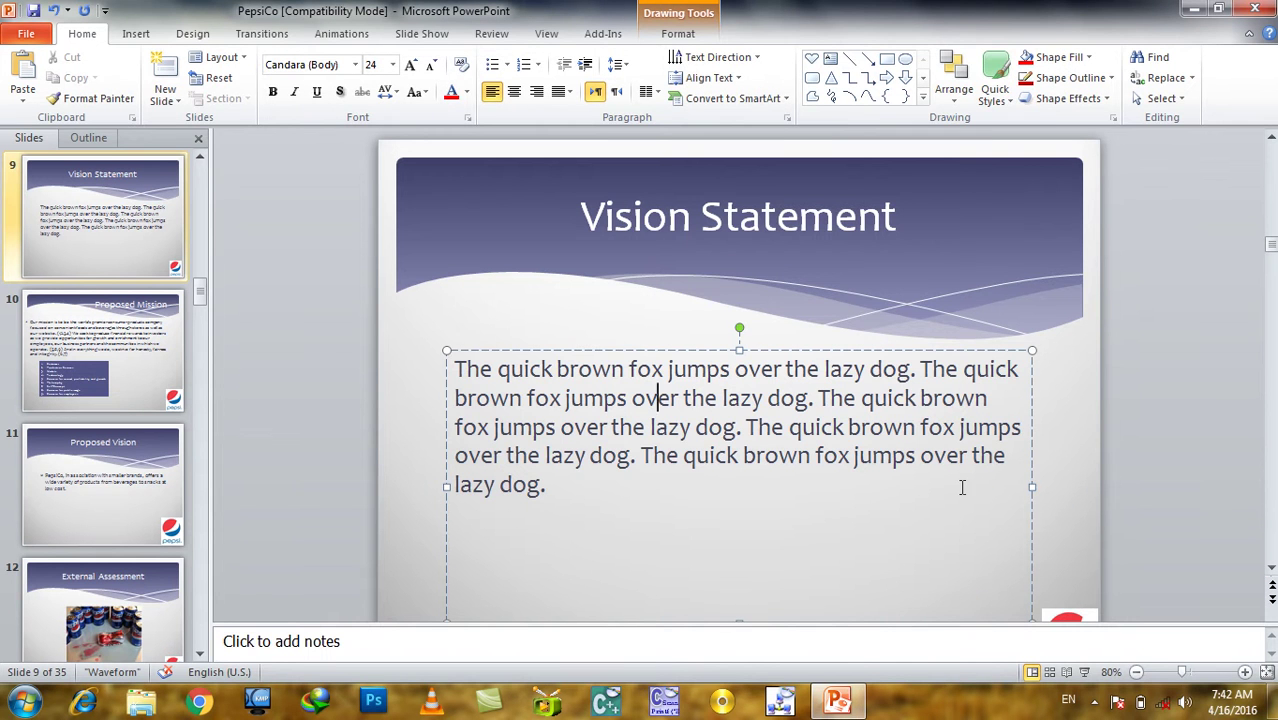
key(ctrl+a)
text(what i s computer)
scroll(212, 234, up, 3)
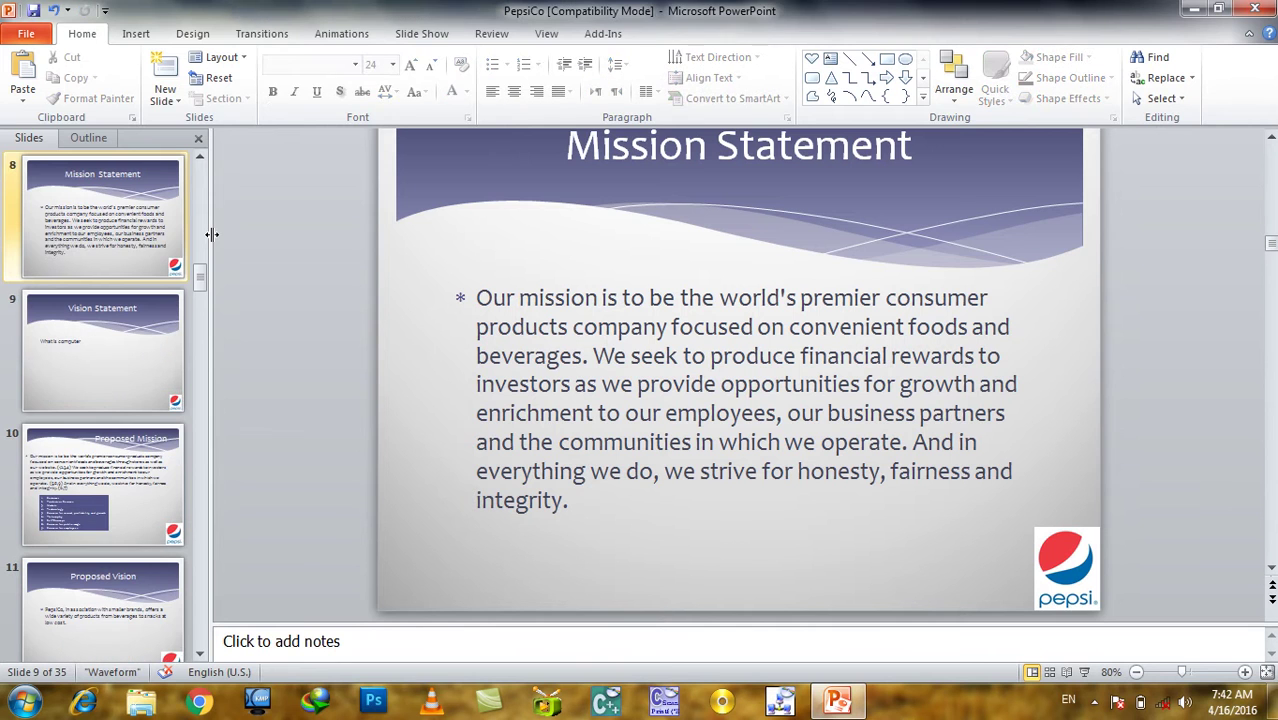
Complete the line as 'What is computer and what for we use?' and copy it.
click(126, 382)
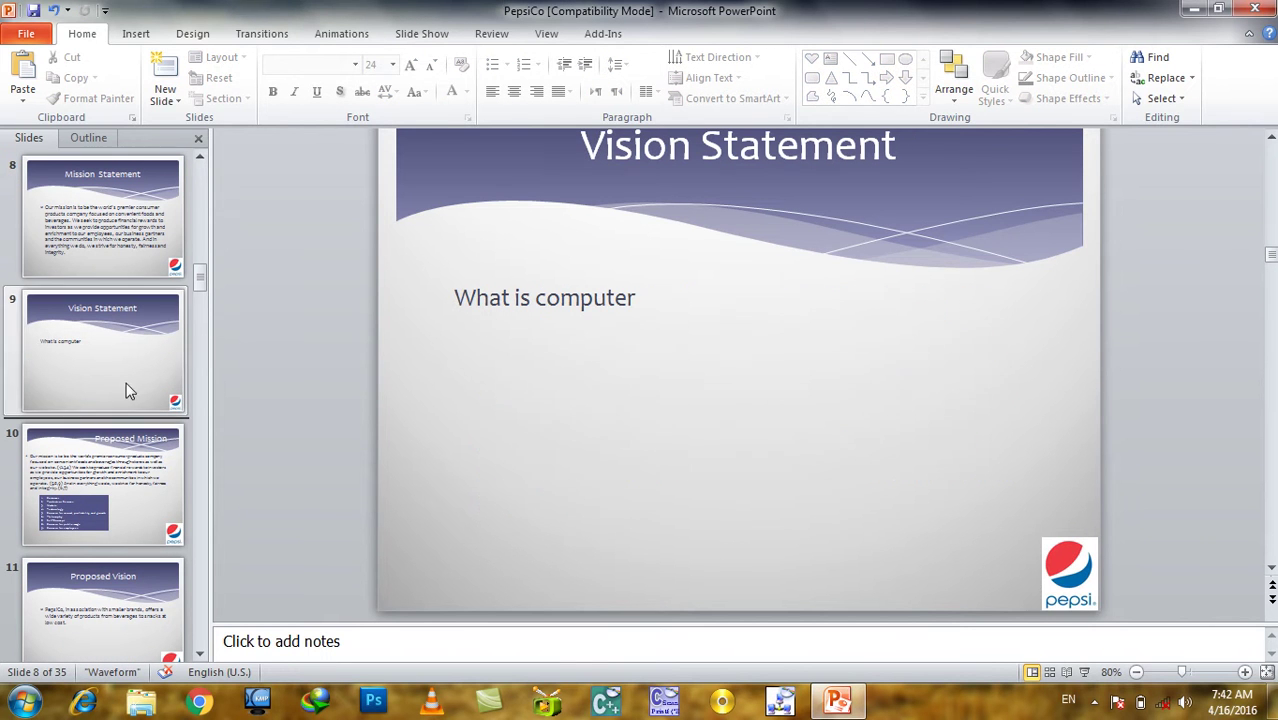
click(611, 342)
click(655, 308)
text(and what for we use?)
key(ctrl+a)
key(ctrl+c)
Paste the question repeatedly and remove blank lines until seven copies remain.
key(ctrl+v)
key(ctrl+v)
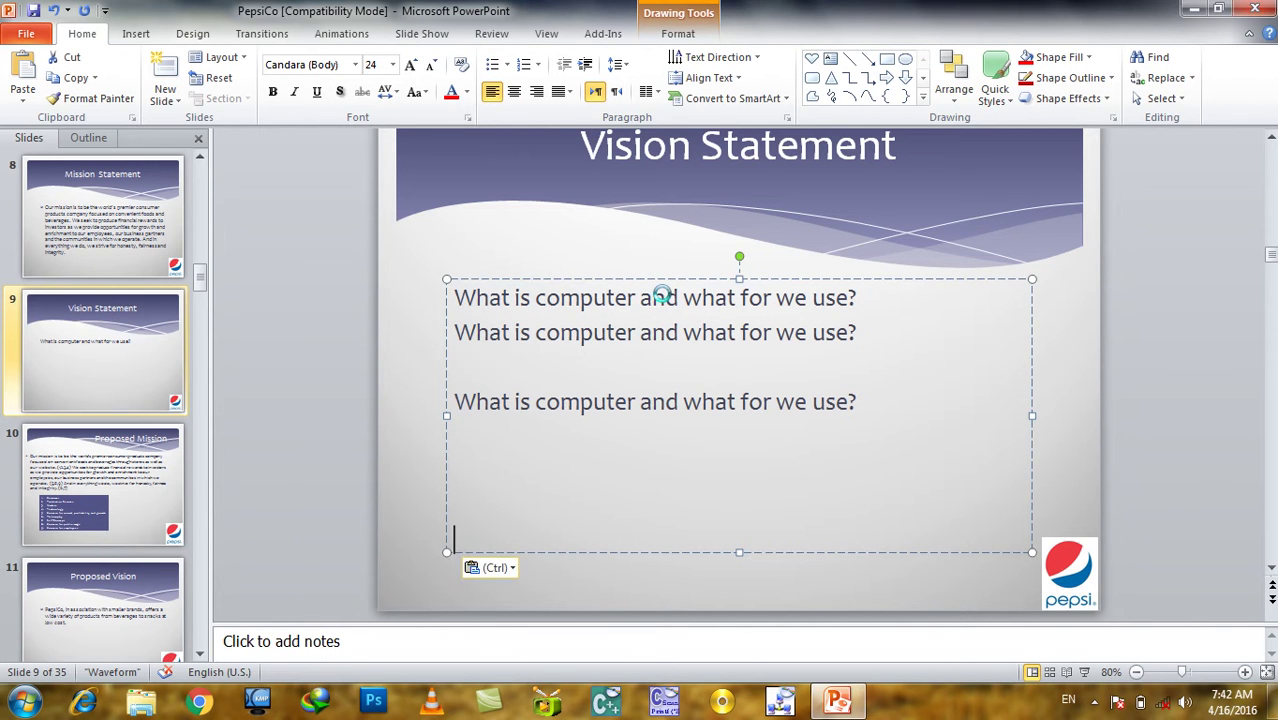
key(ctrl+v)
key(ctrl+v)
key(Delete)
click(603, 370)
key(Delete)
click(561, 464)
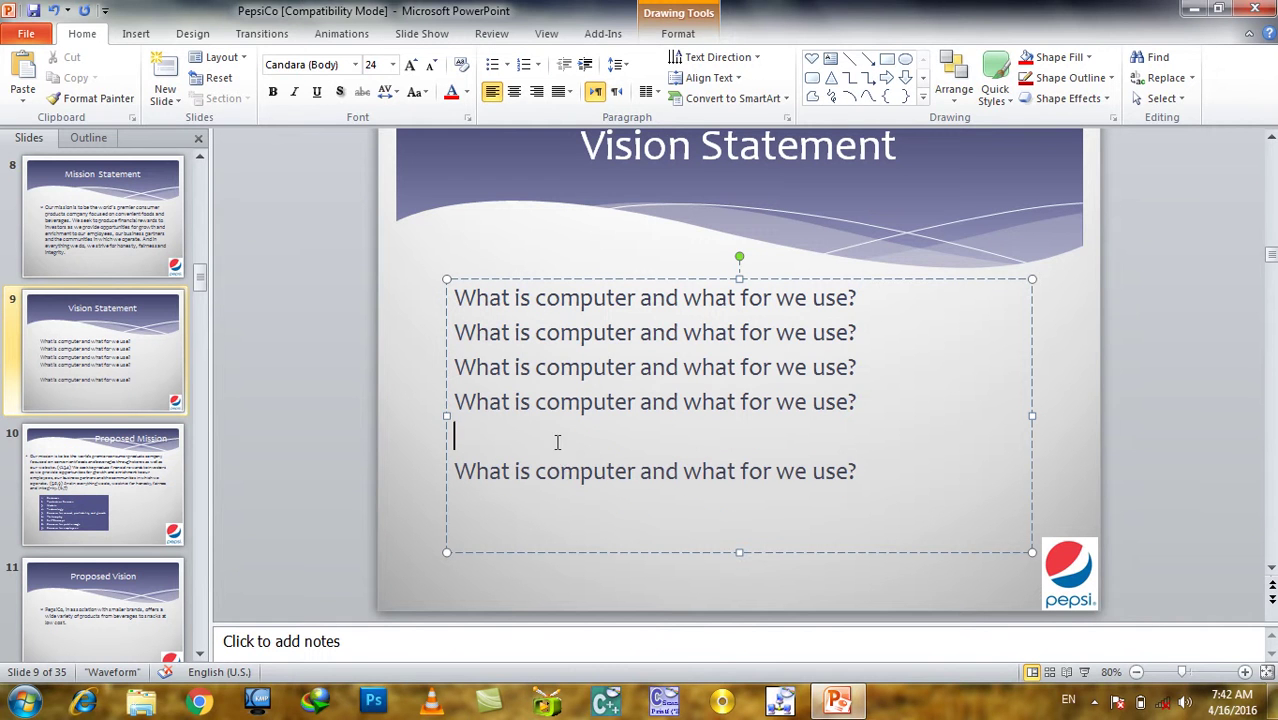
key(Delete)
key(ctrl+v)
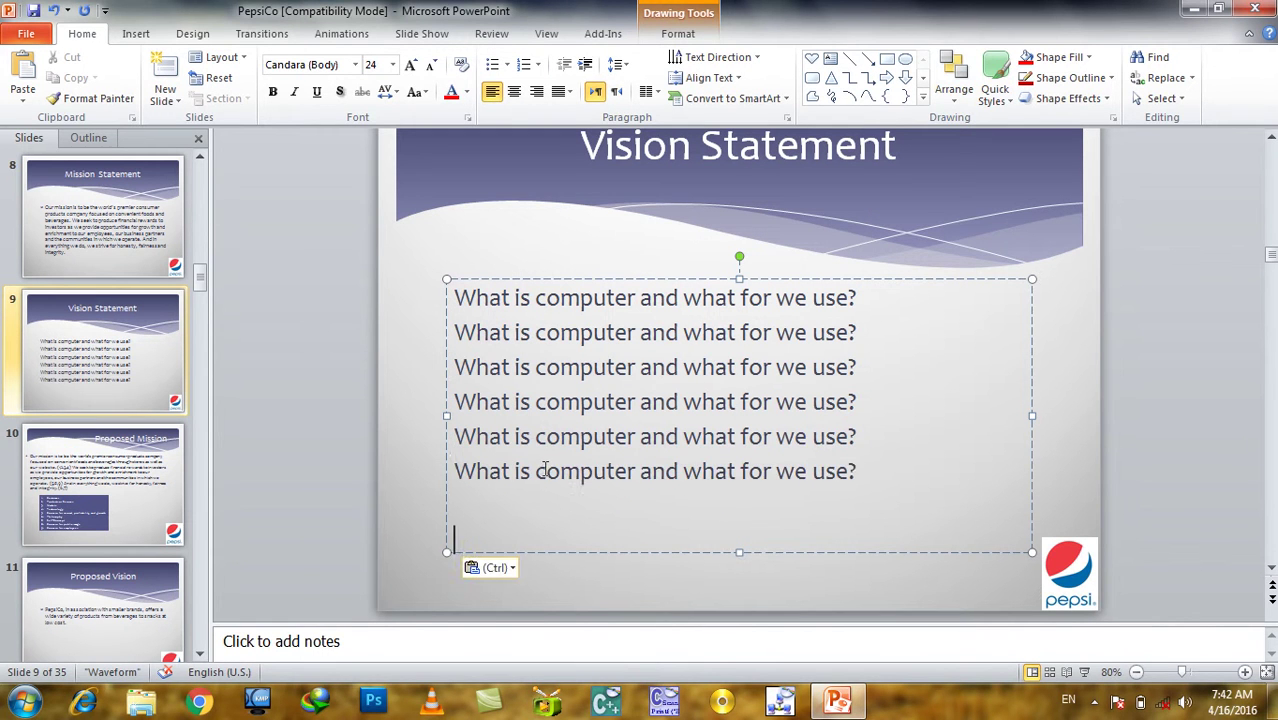
key(BackSpace)
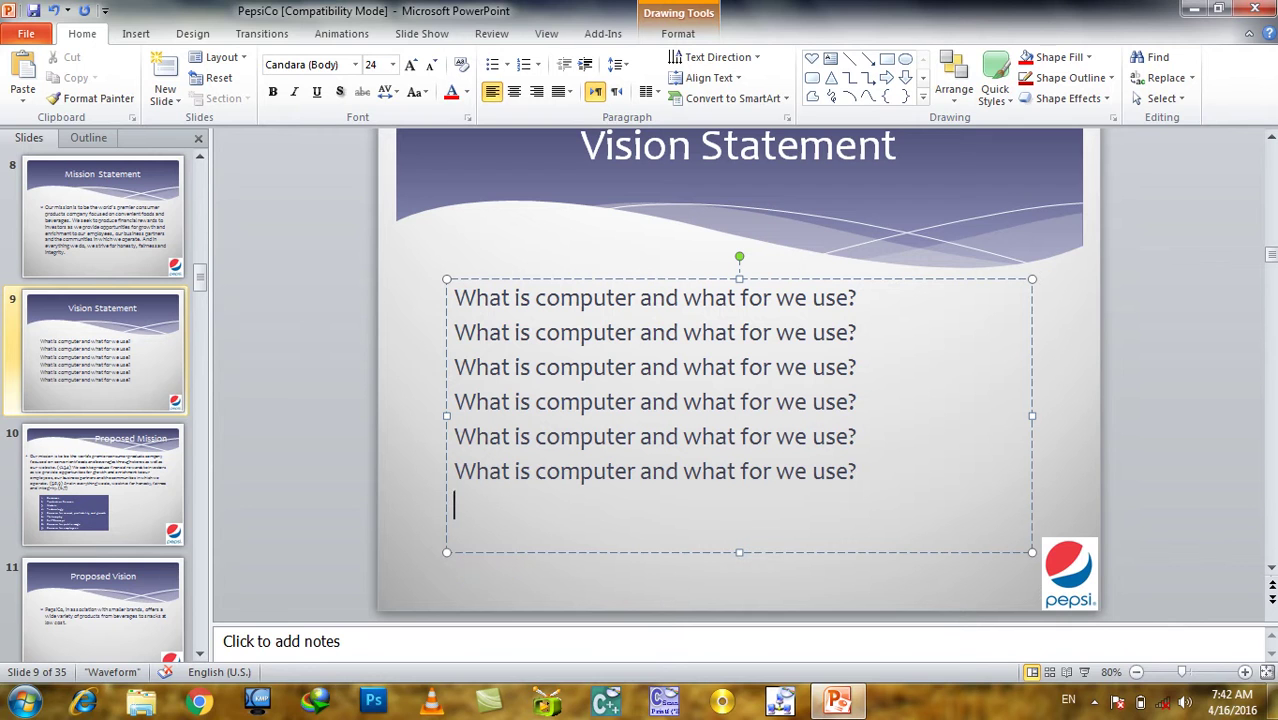
key(ctrl+v)
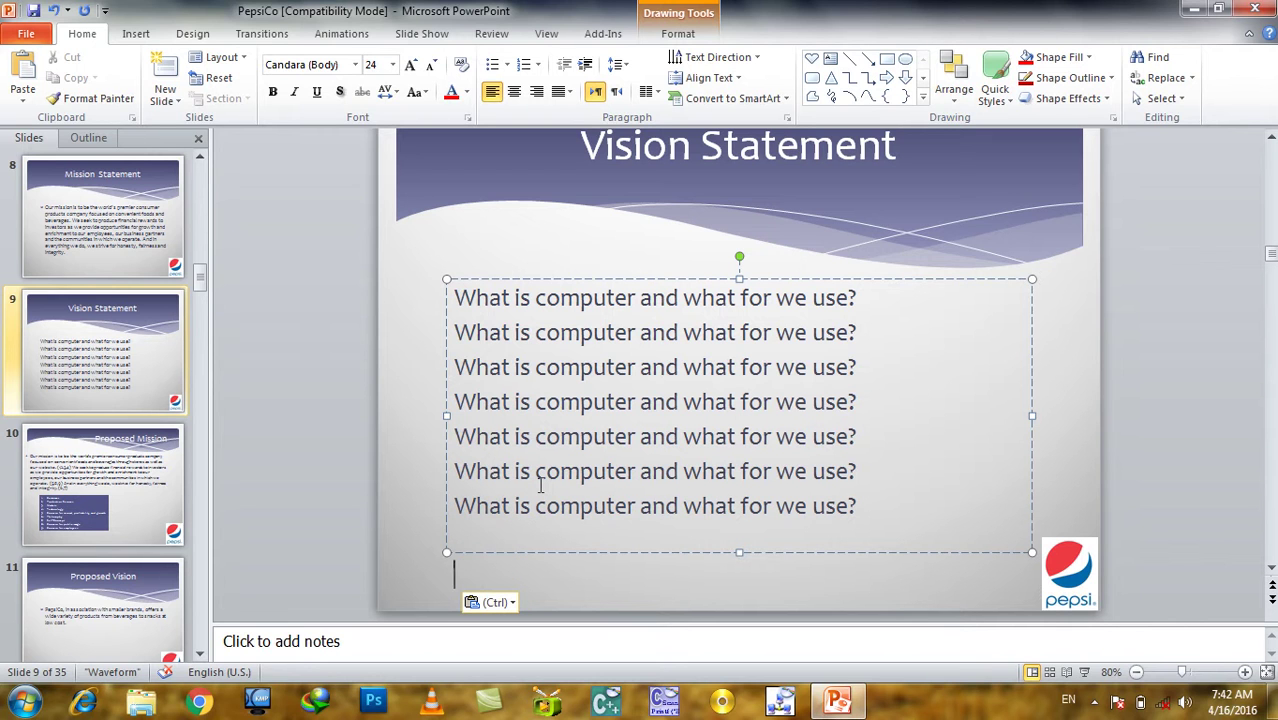
key(BackSpace)
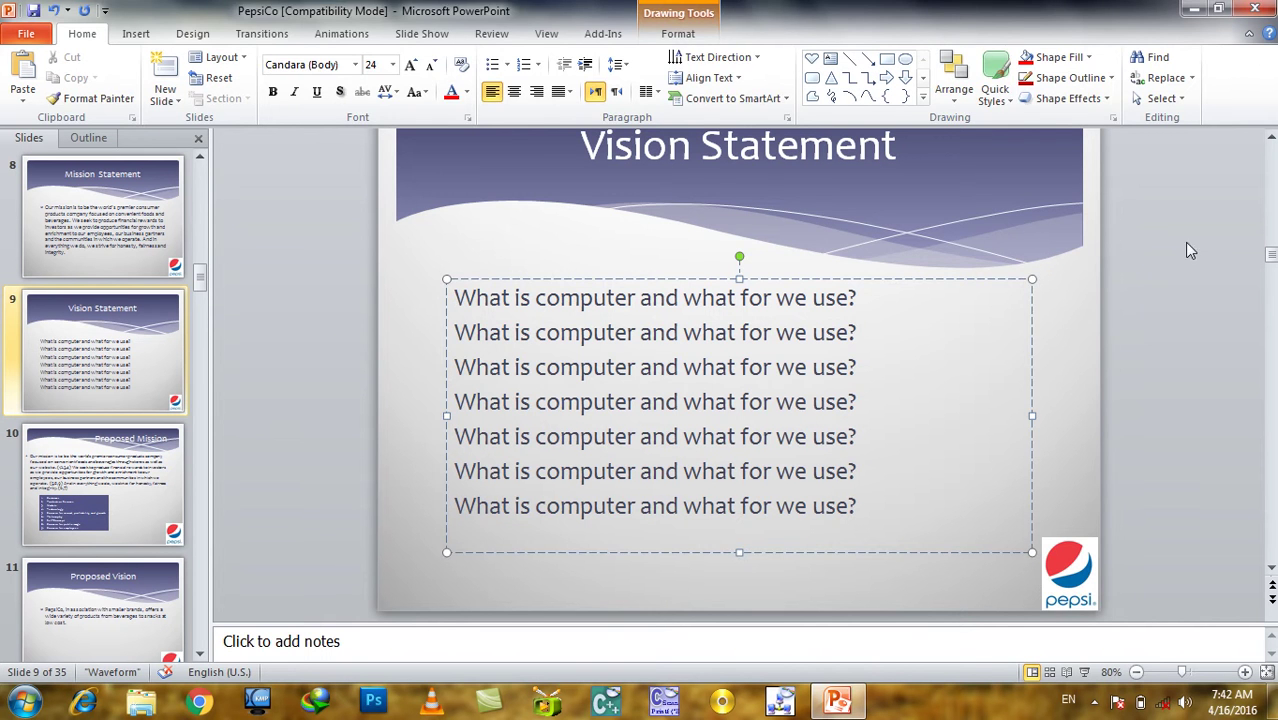
click(1186, 245)
Search the slide for 'what' and step through each occurrence.
click(1150, 57)
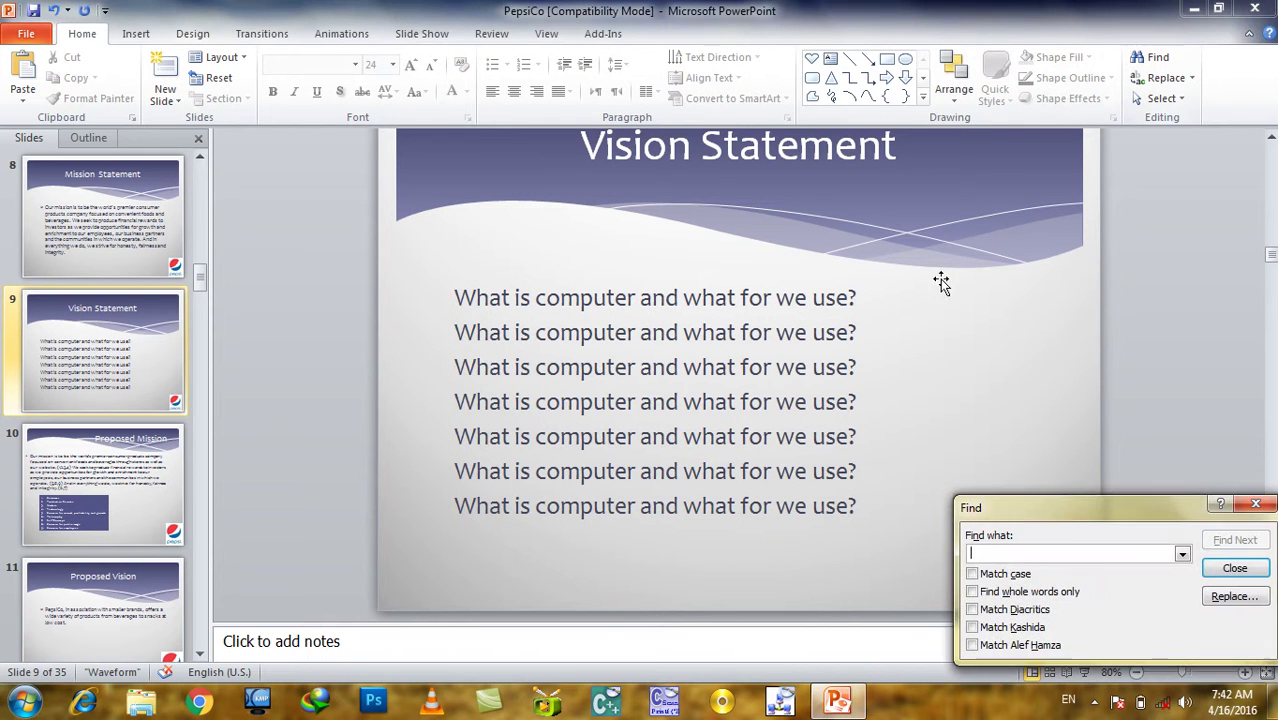
text(what)
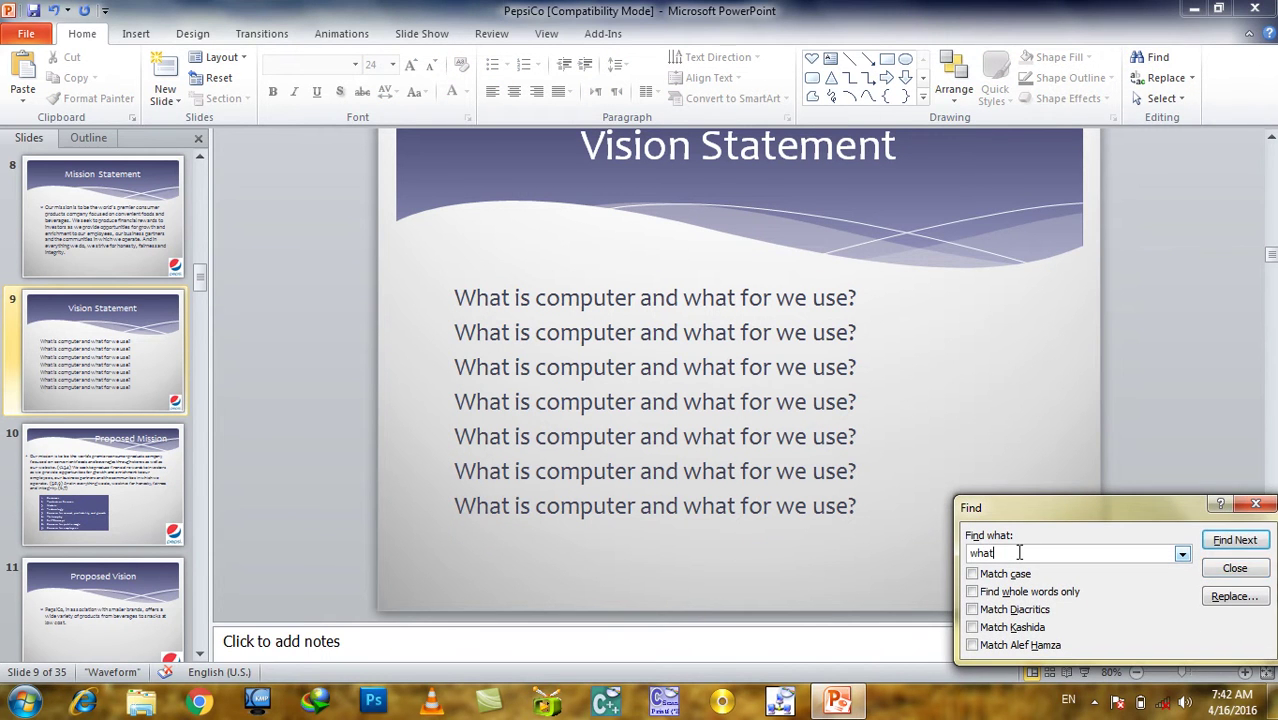
click(1232, 541)
click(1232, 542)
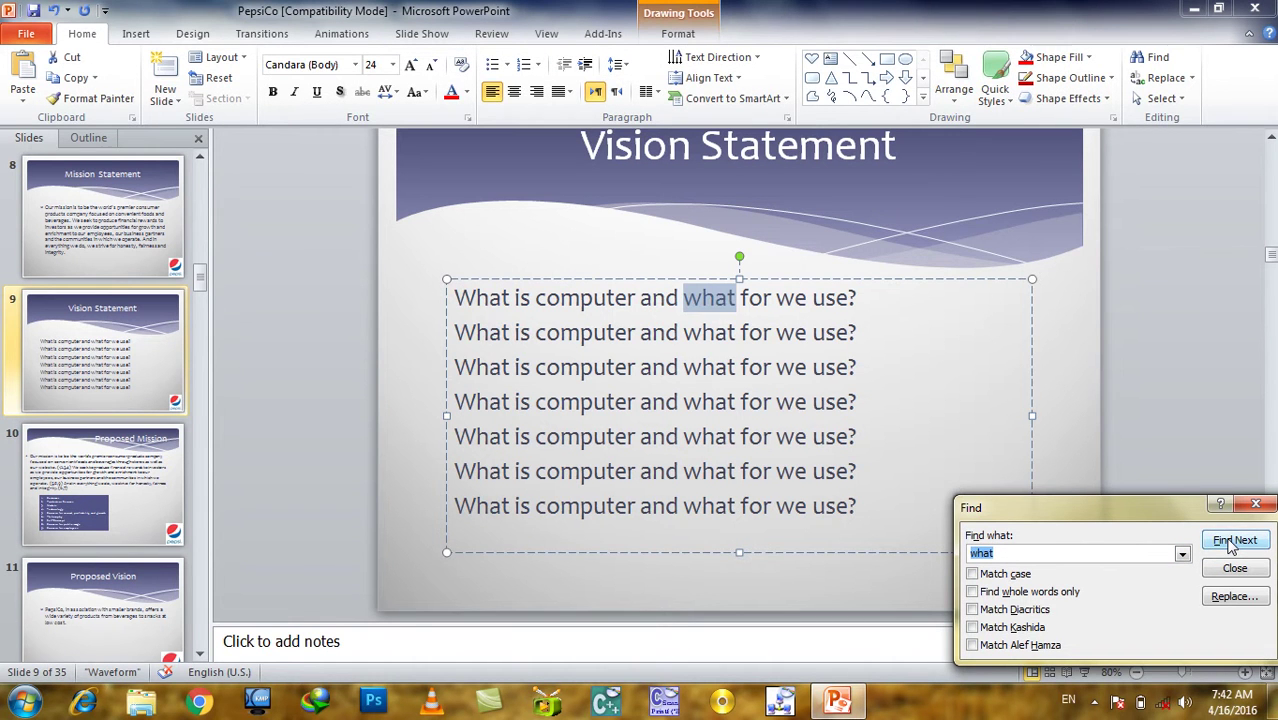
click(1232, 542)
click(1232, 542)
click(1232, 542)
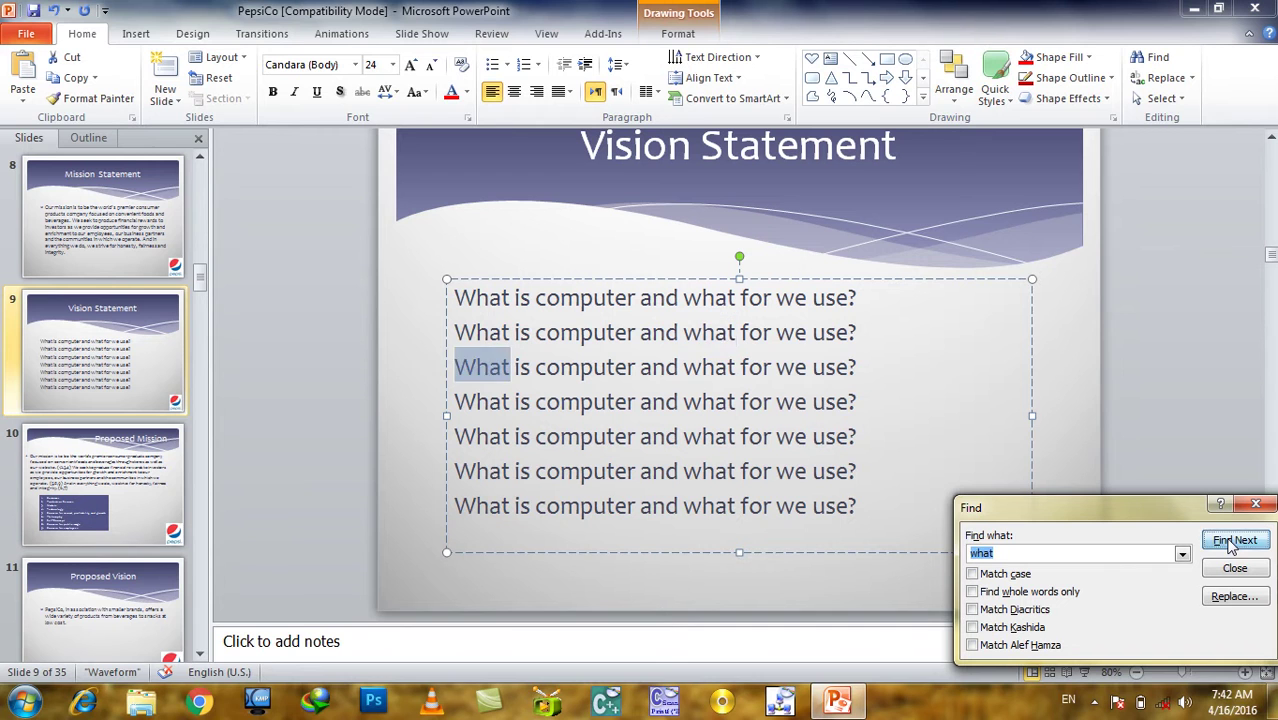
click(1232, 543)
click(1232, 543)
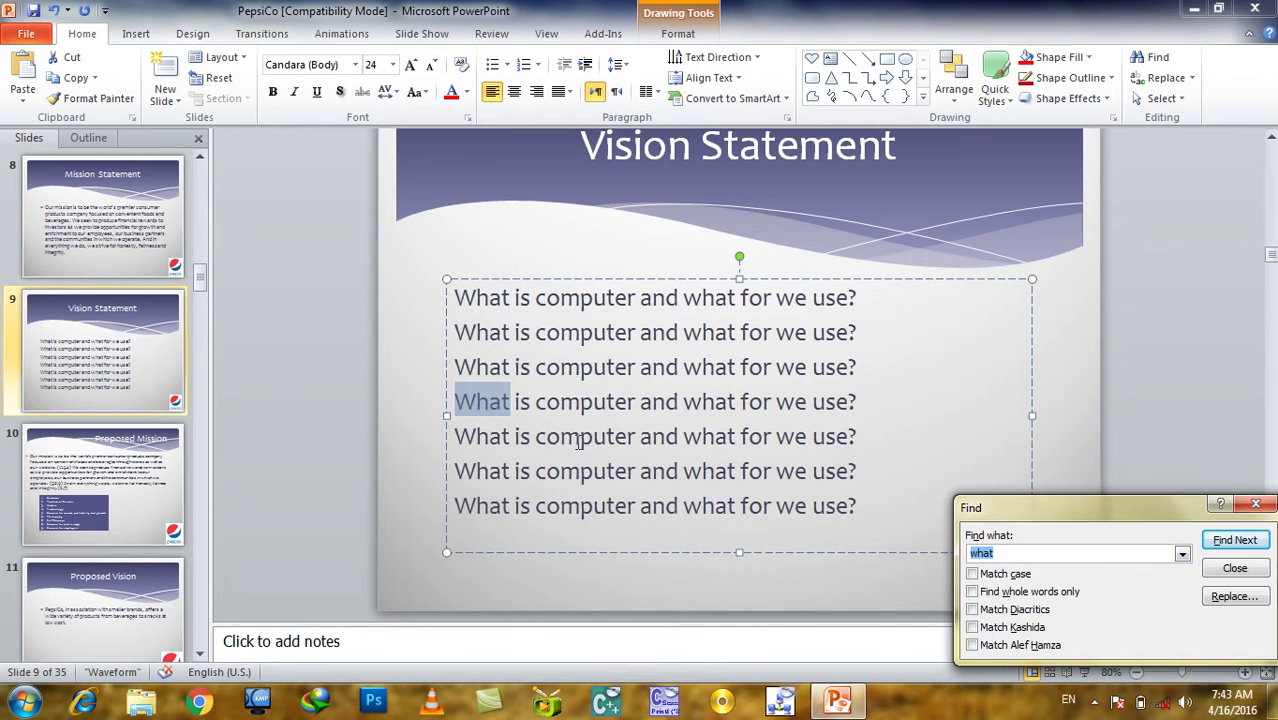
Turn on Match case and find the lowercase 'what' occurrences.
click(1020, 574)
double_click(1027, 553)
click(1235, 540)
click(1238, 540)
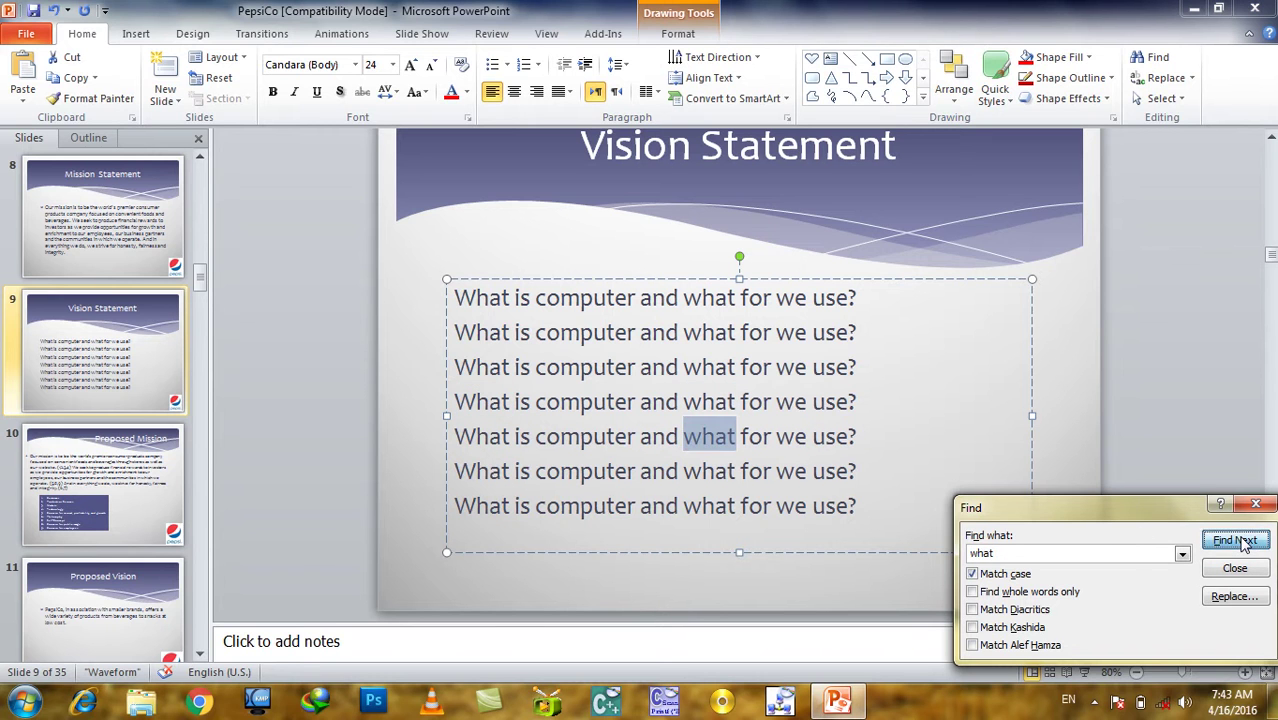
click(1243, 542)
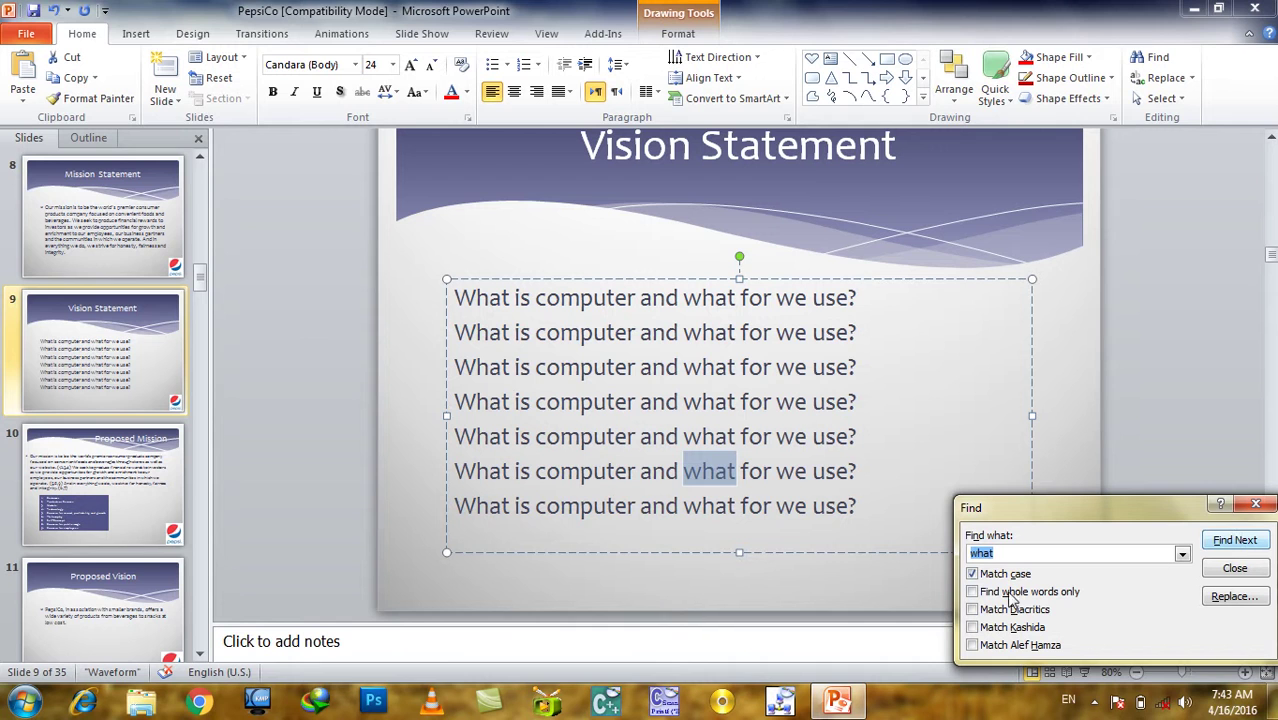
Turn off Match case and step through matches of 'wha'.
click(985, 576)
click(1010, 552)
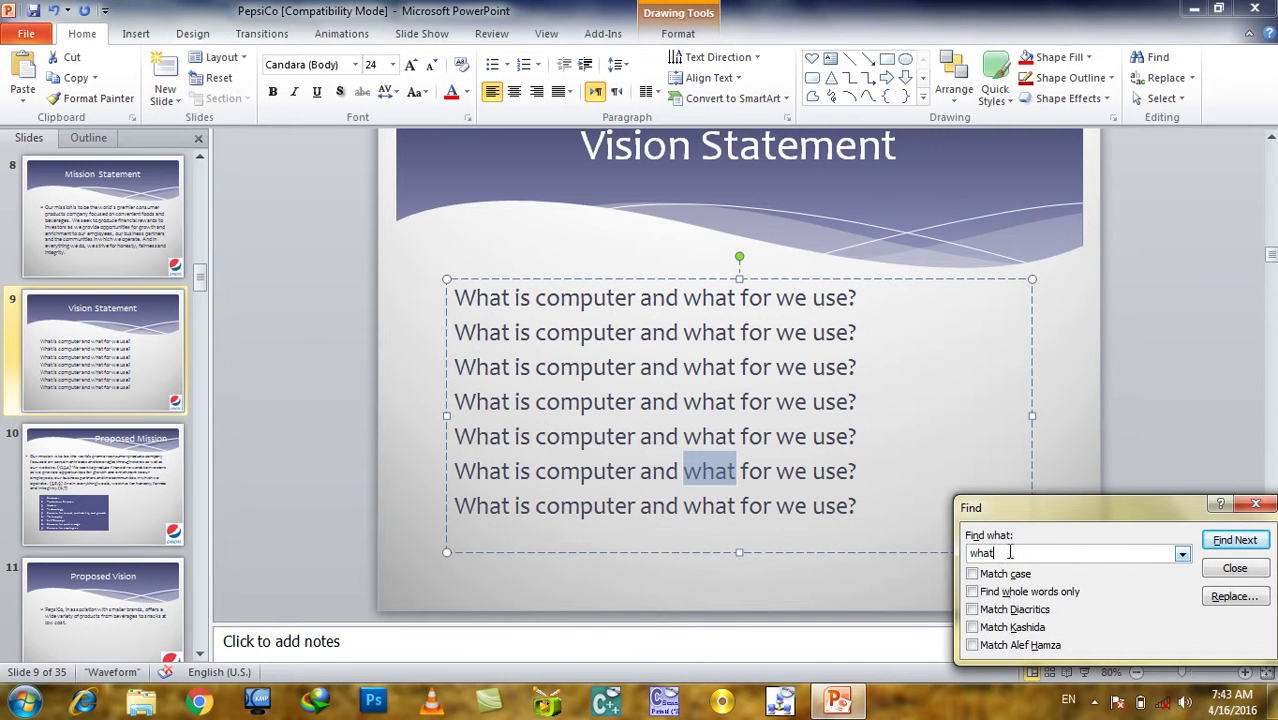
click(1252, 542)
click(1250, 541)
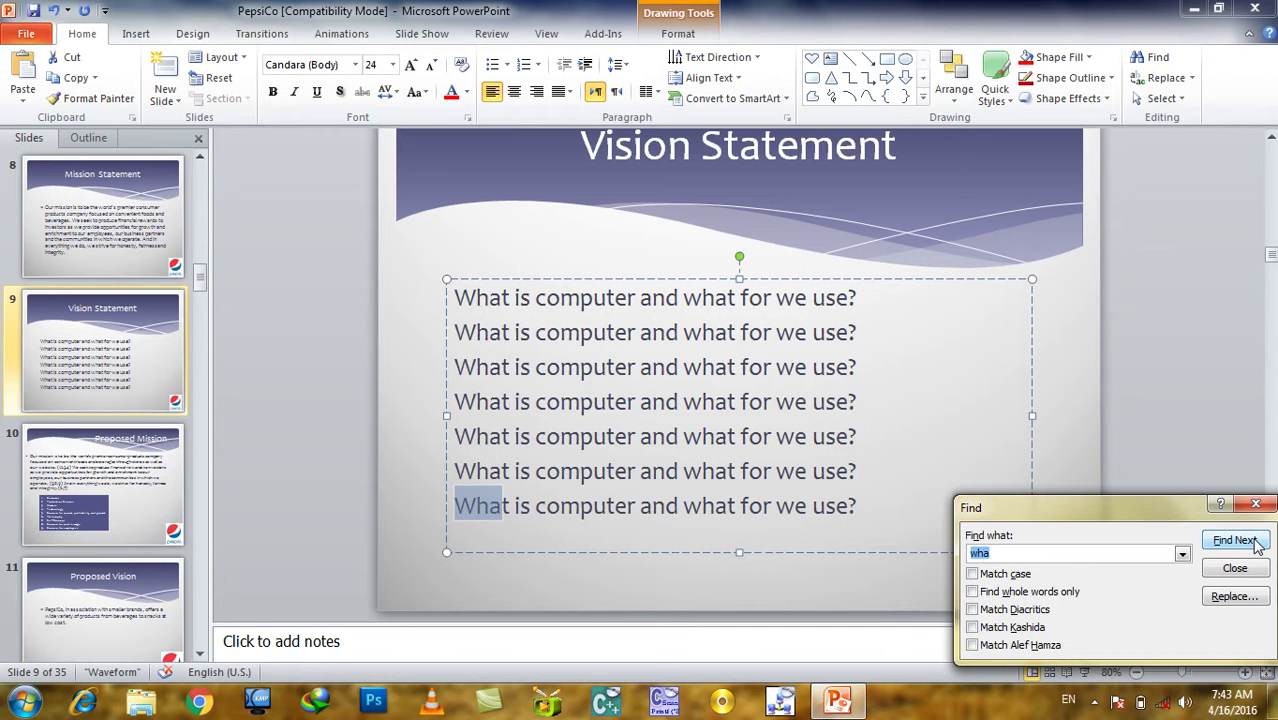
click(1250, 541)
Search 'wha' as whole words only, get no matches, then turn the option off and move the Find dialog beside the text.
click(1047, 597)
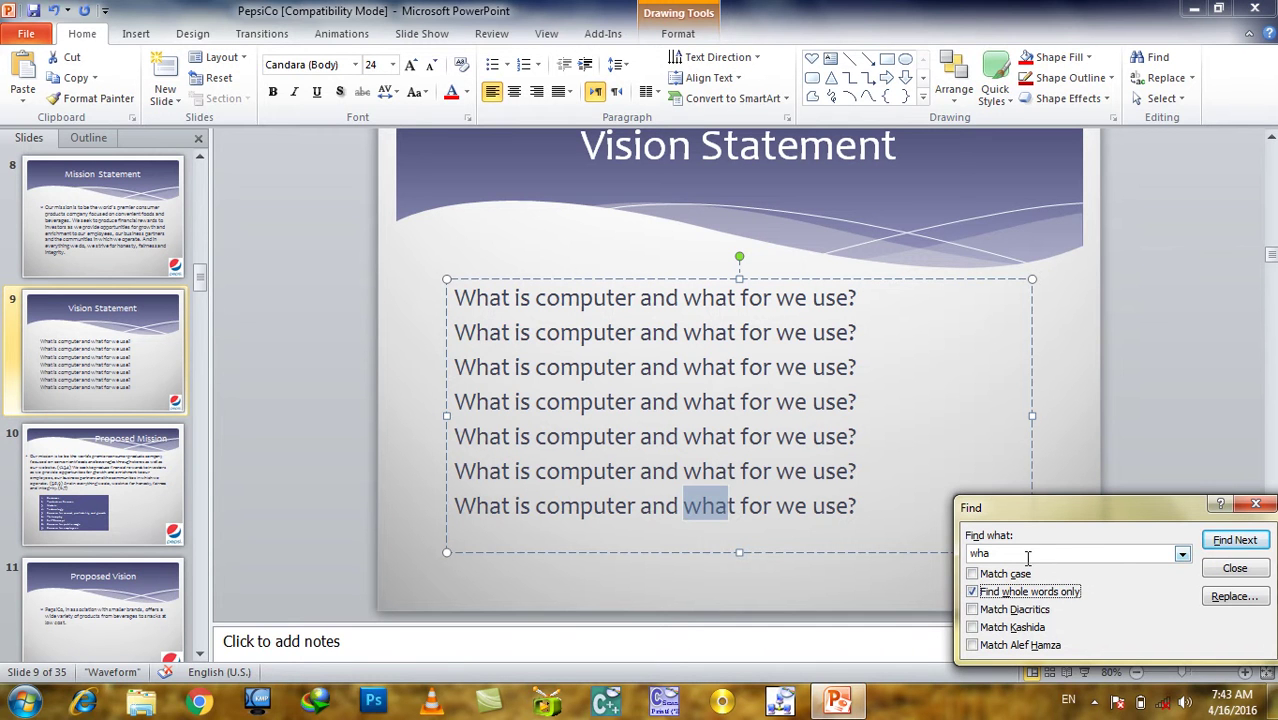
click(1236, 543)
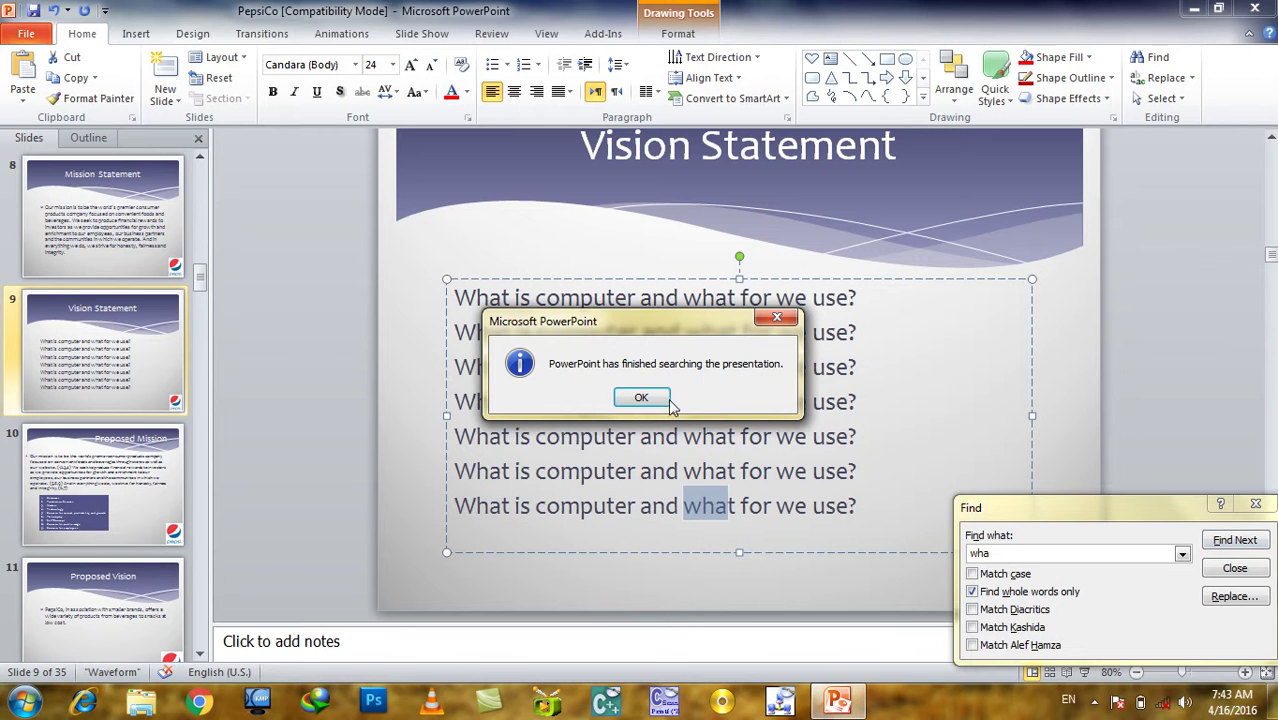
click(662, 399)
click(1236, 540)
click(648, 398)
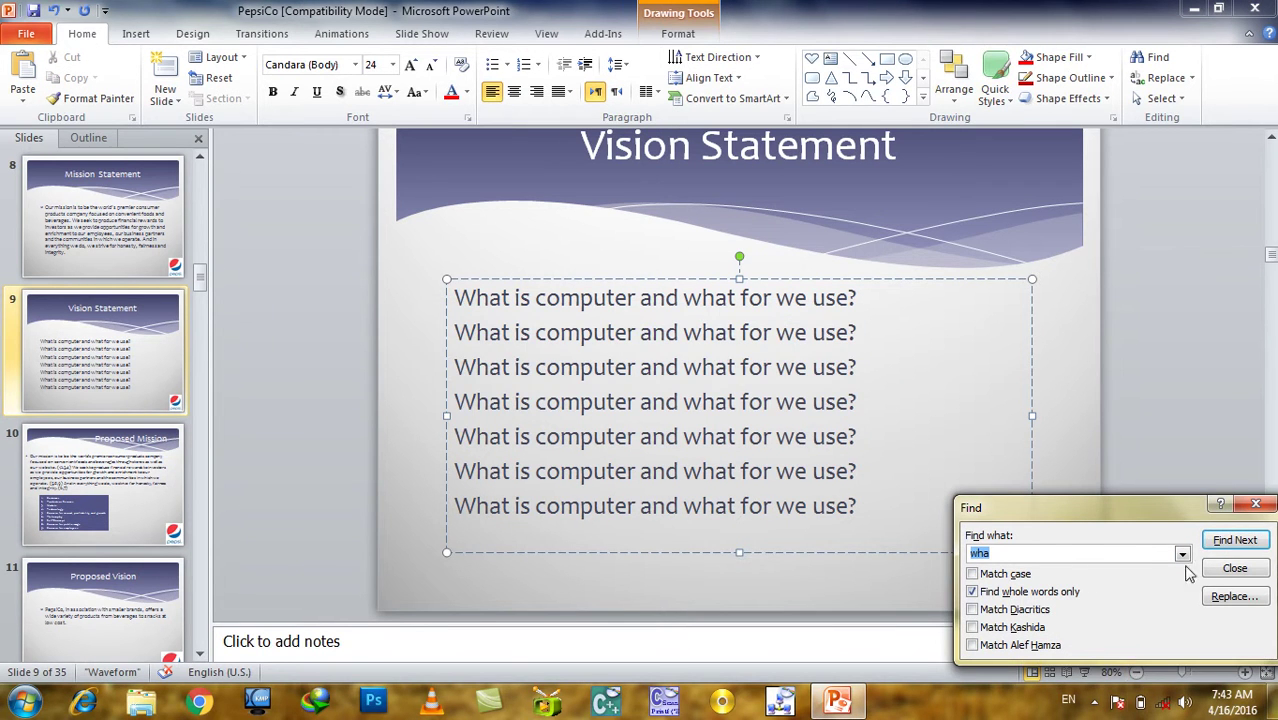
click(1236, 540)
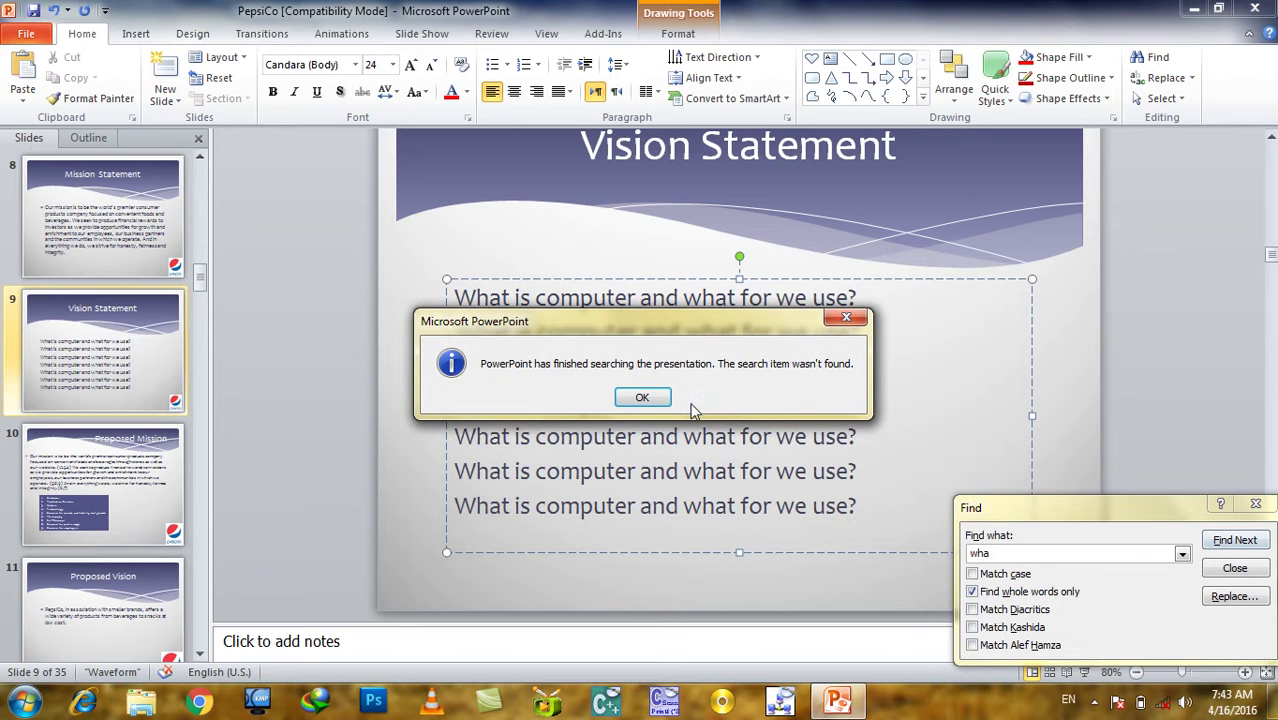
click(650, 397)
click(1010, 592)
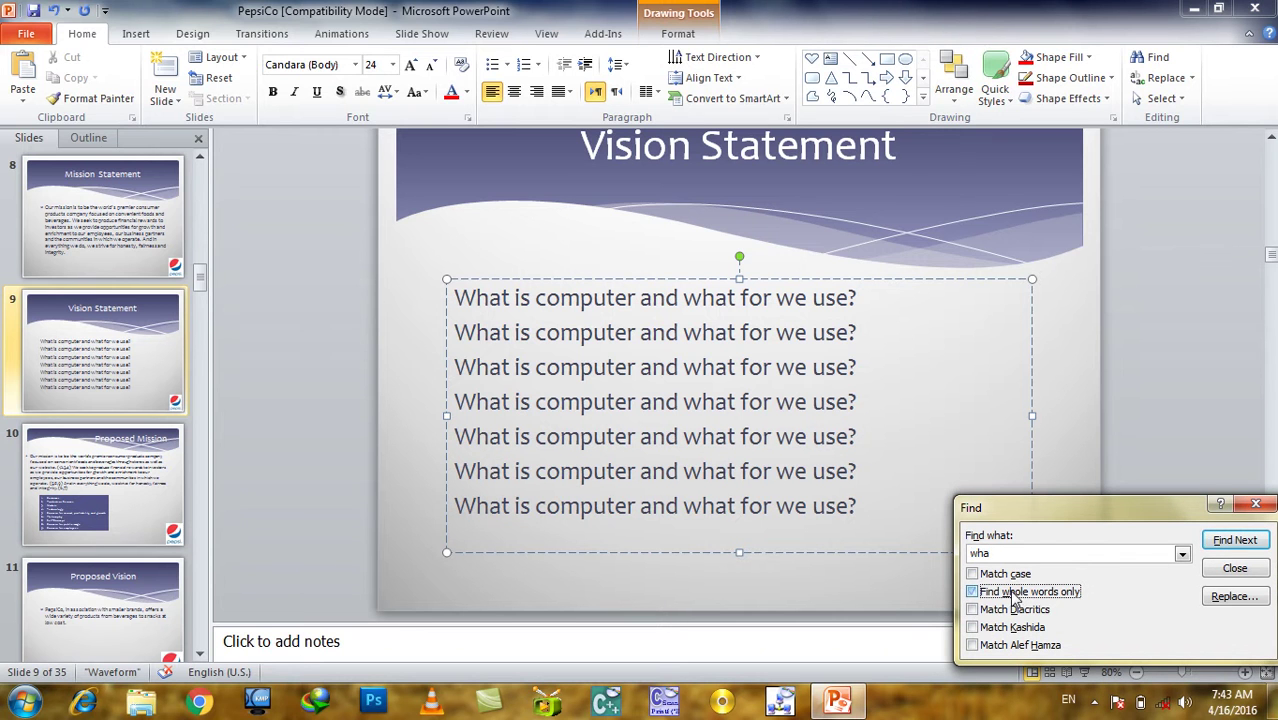
drag(1082, 517, 1040, 305)
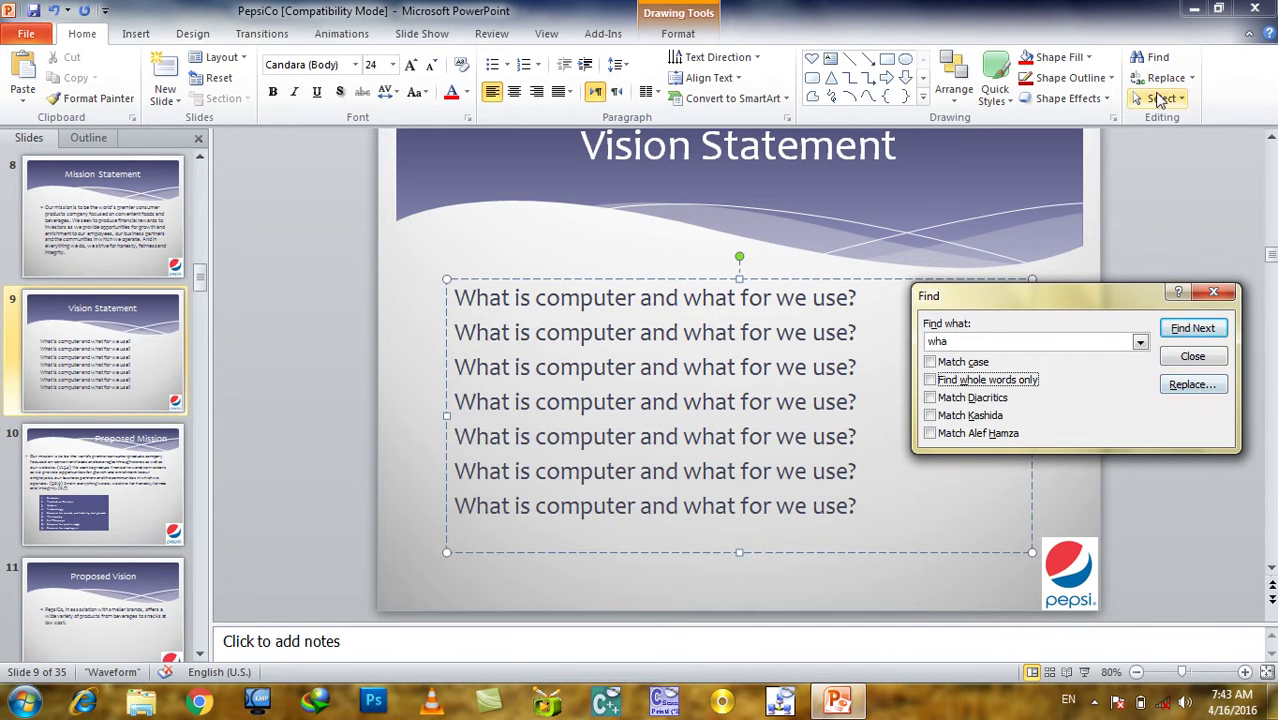
Capitalise every 'what' to 'What' with Replace All (14 replacements).
click(1177, 386)
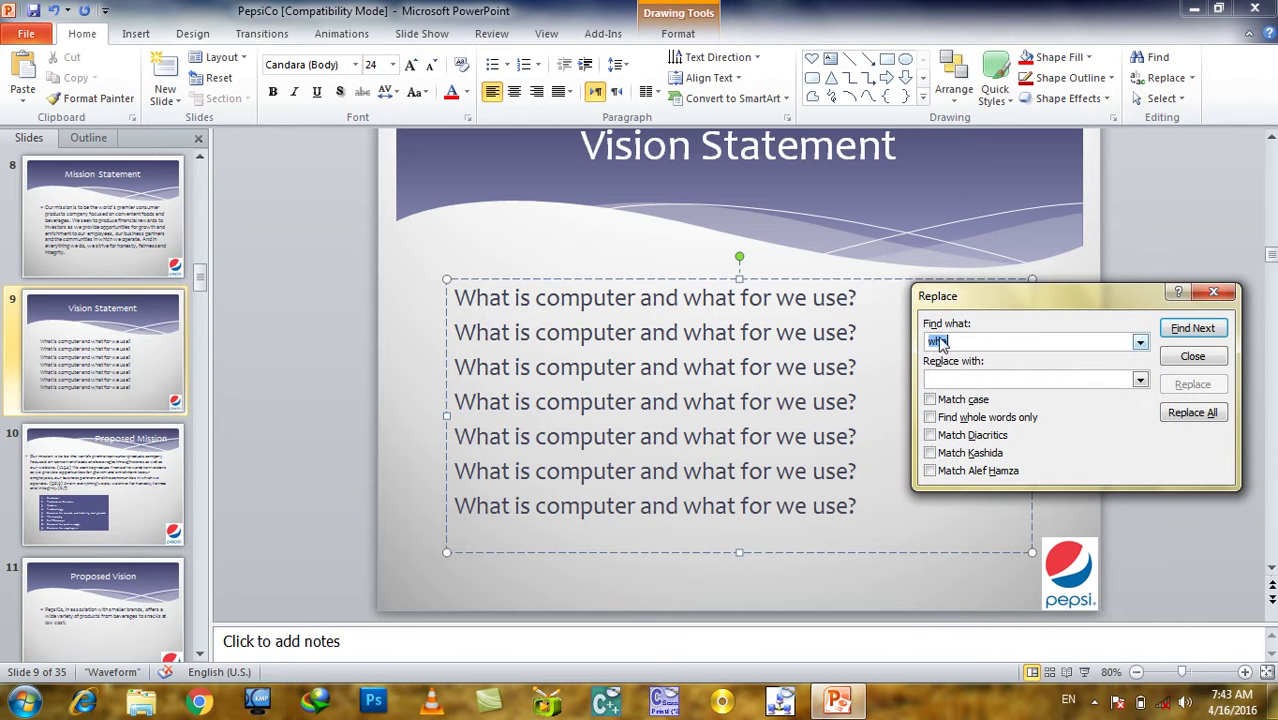
text(What)
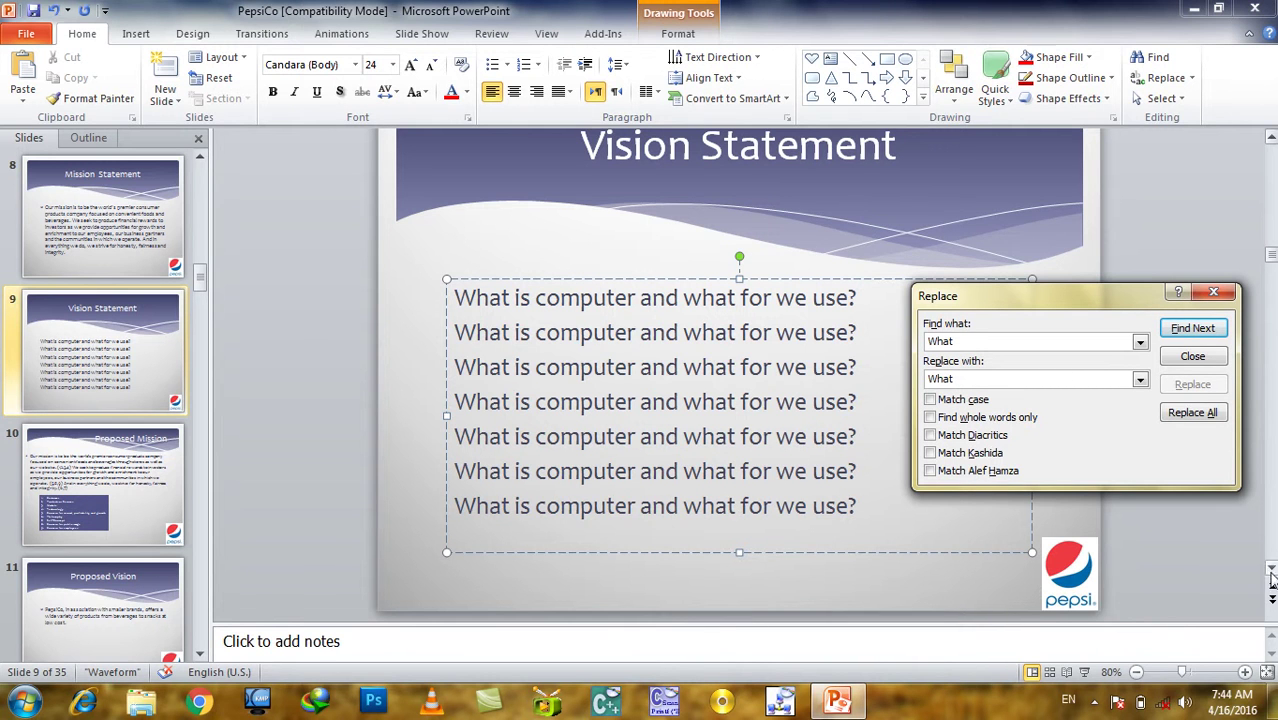
click(1175, 413)
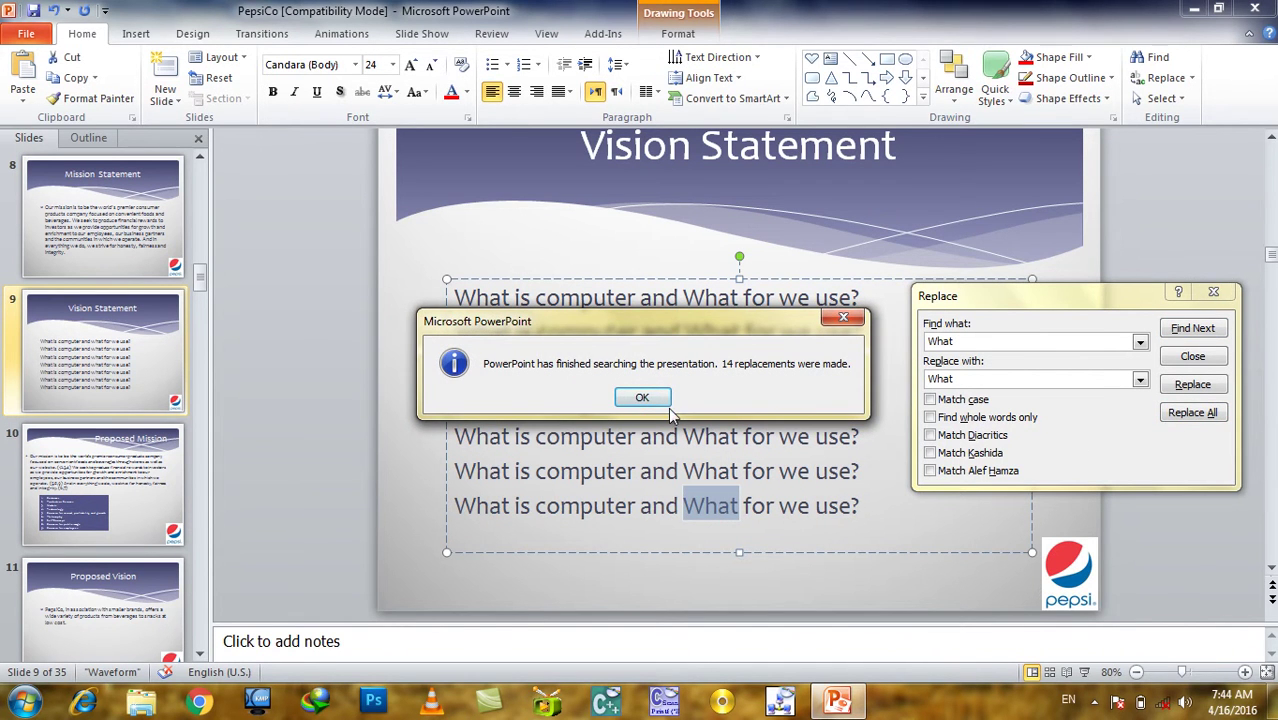
click(645, 400)
Replace every 'What' with 'that', confirm none remain, and close Find and Replace.
double_click(953, 379)
text(that)
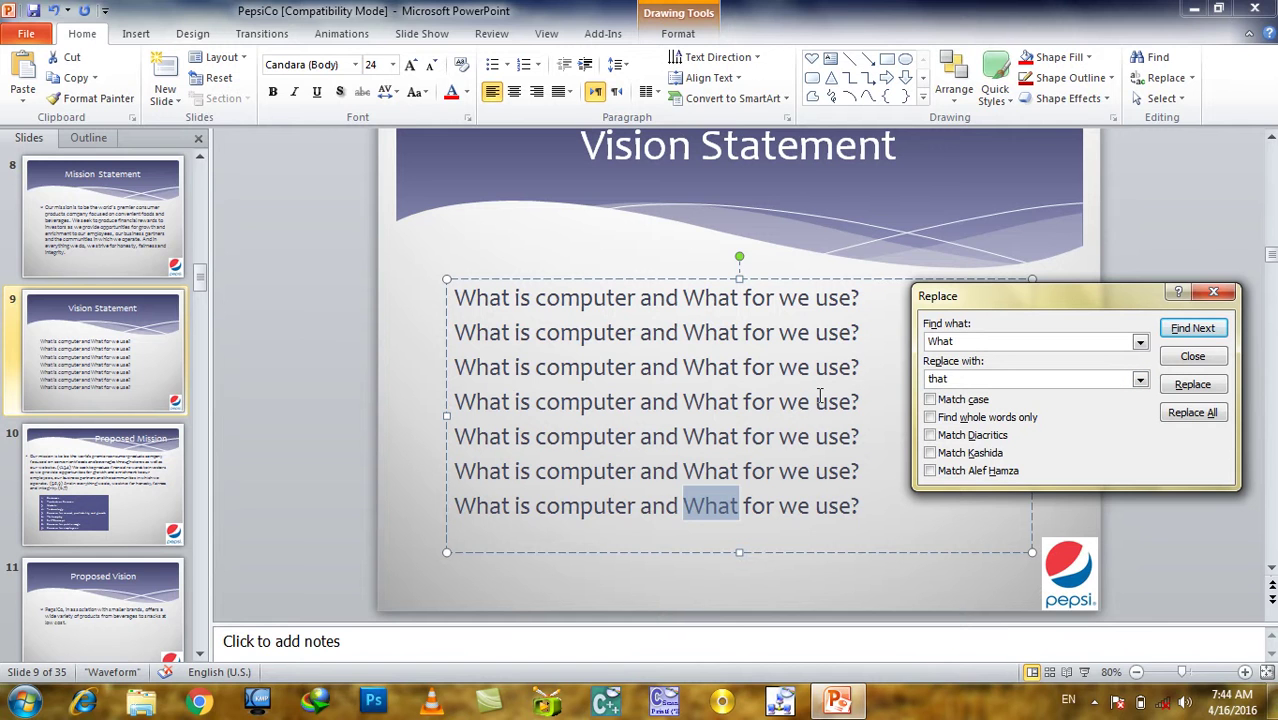
click(1177, 388)
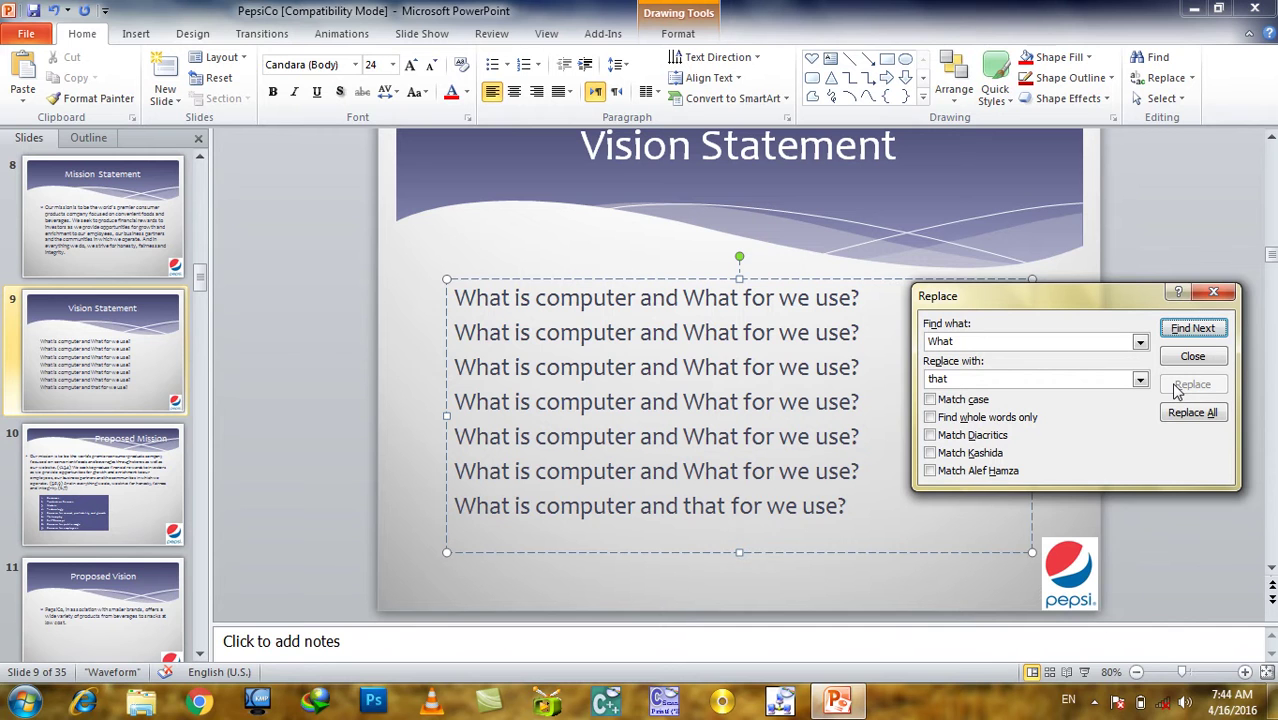
click(1180, 412)
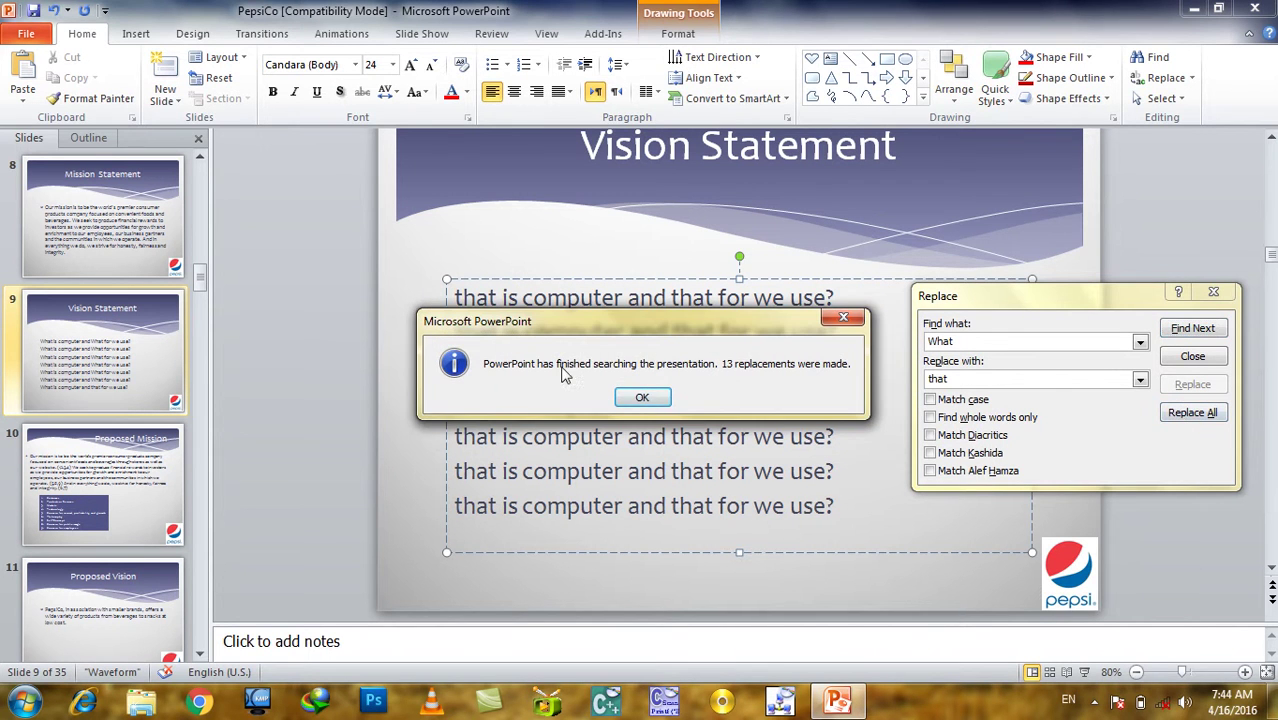
click(636, 396)
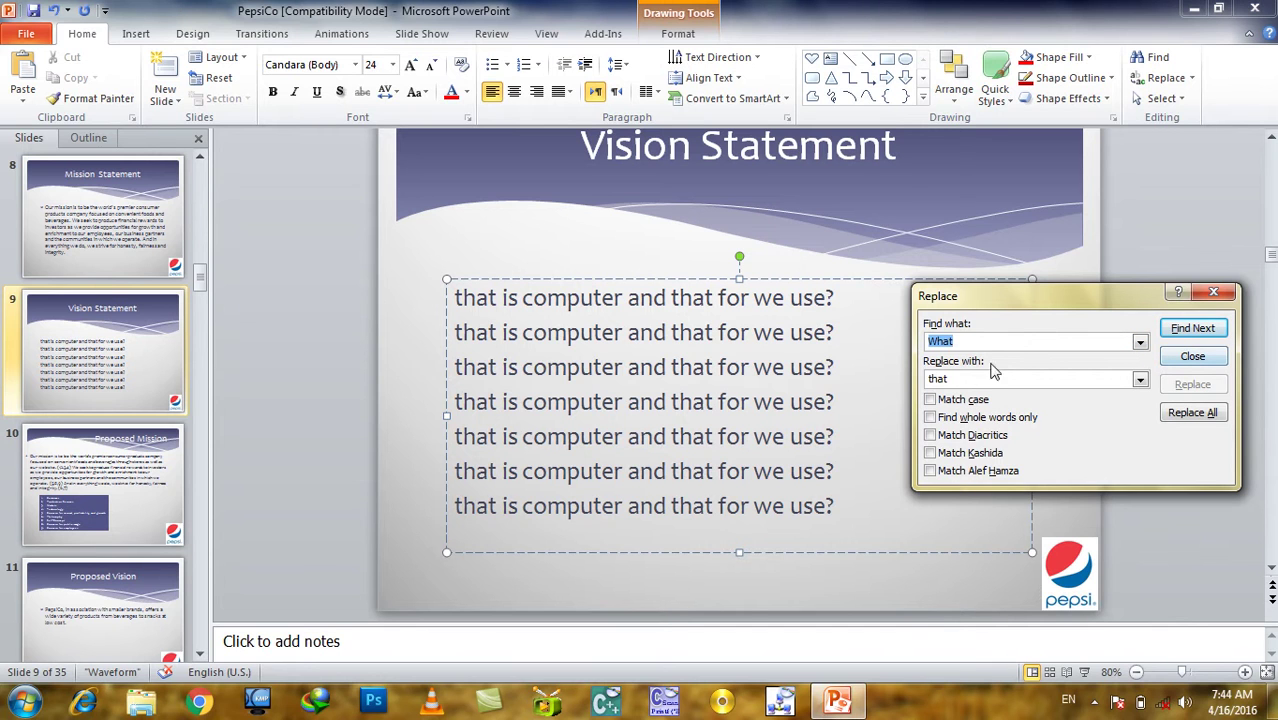
key(Tab)
click(1195, 412)
click(642, 399)
click(1192, 357)
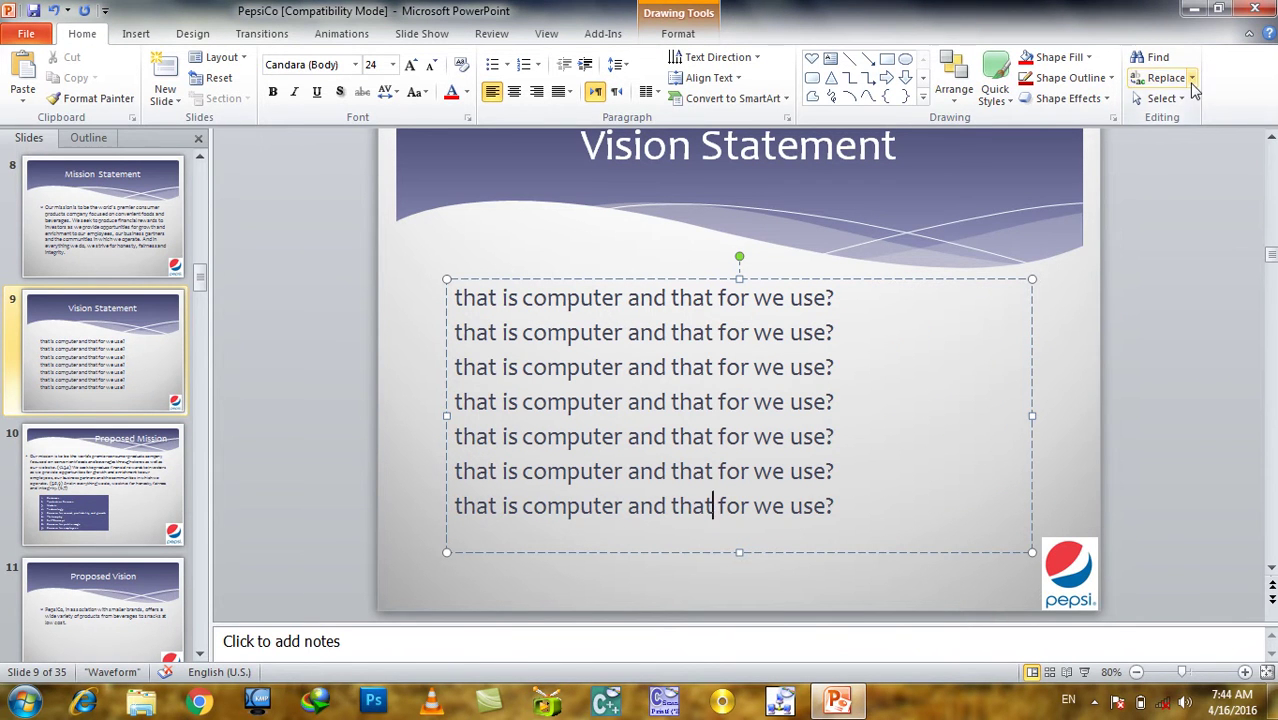
Replace the Arial font with Chiller throughout the presentation.
click(1191, 78)
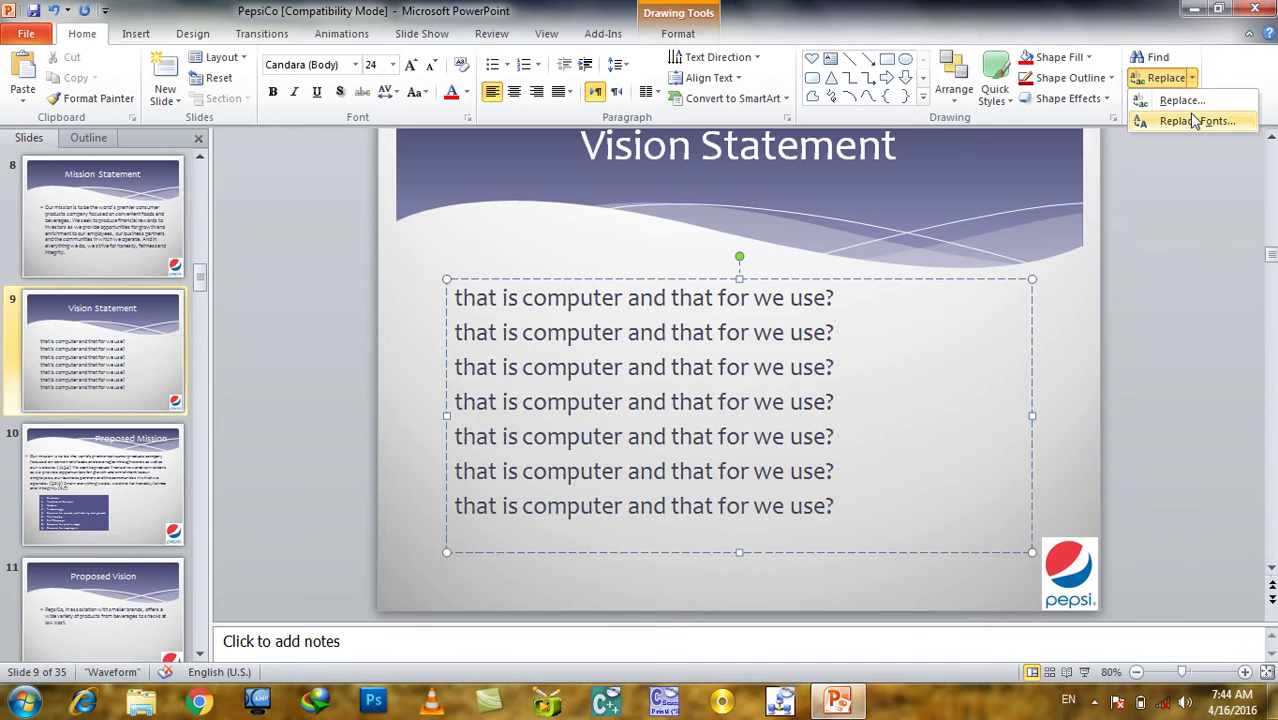
click(1195, 120)
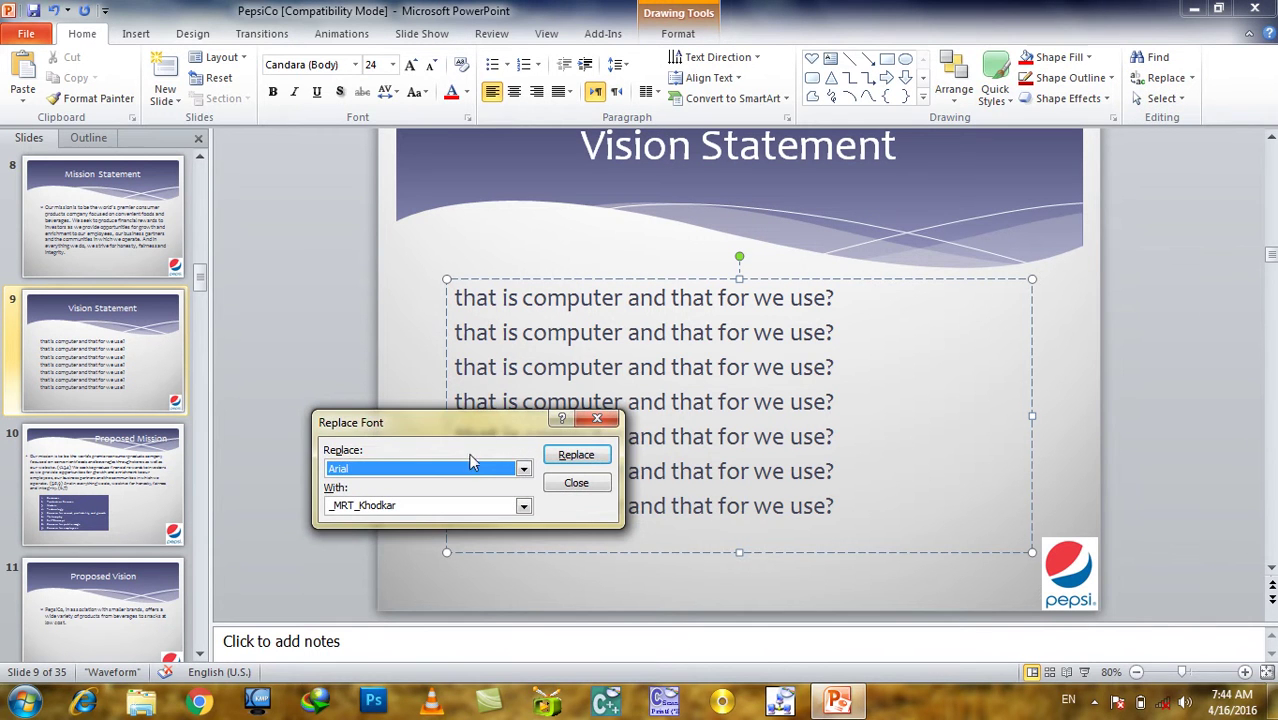
drag(466, 424, 1095, 278)
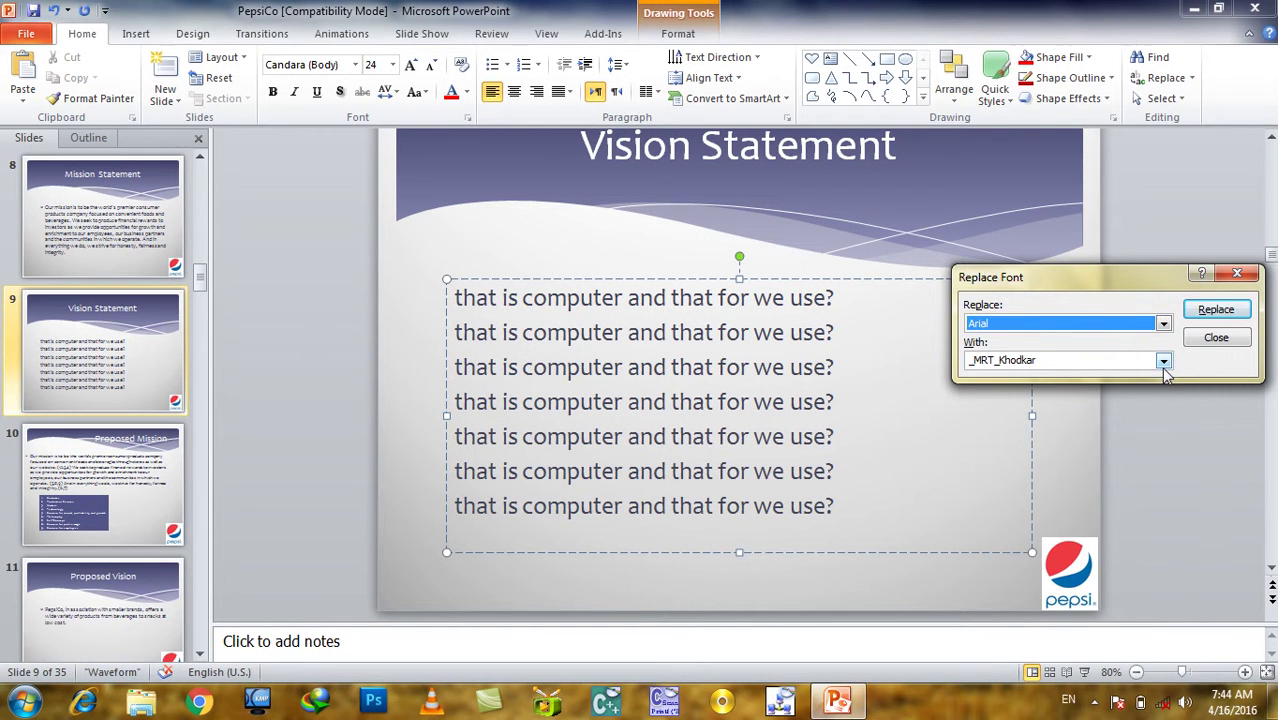
click(1163, 360)
scroll(1062, 427, down, 10)
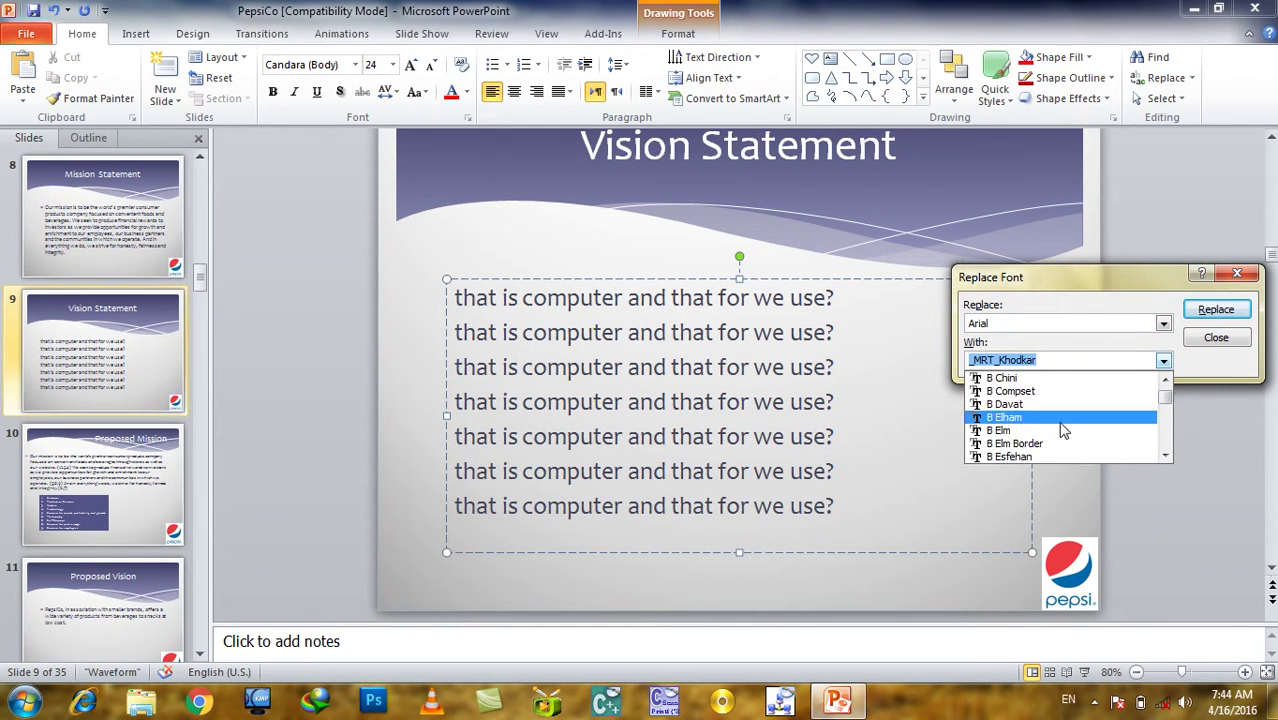
scroll(1060, 429, down, 5)
scroll(1055, 432, down, 5)
scroll(1055, 432, down, 3)
scroll(1055, 432, down, 2)
scroll(1055, 432, down, 2)
scroll(1055, 432, down, 6)
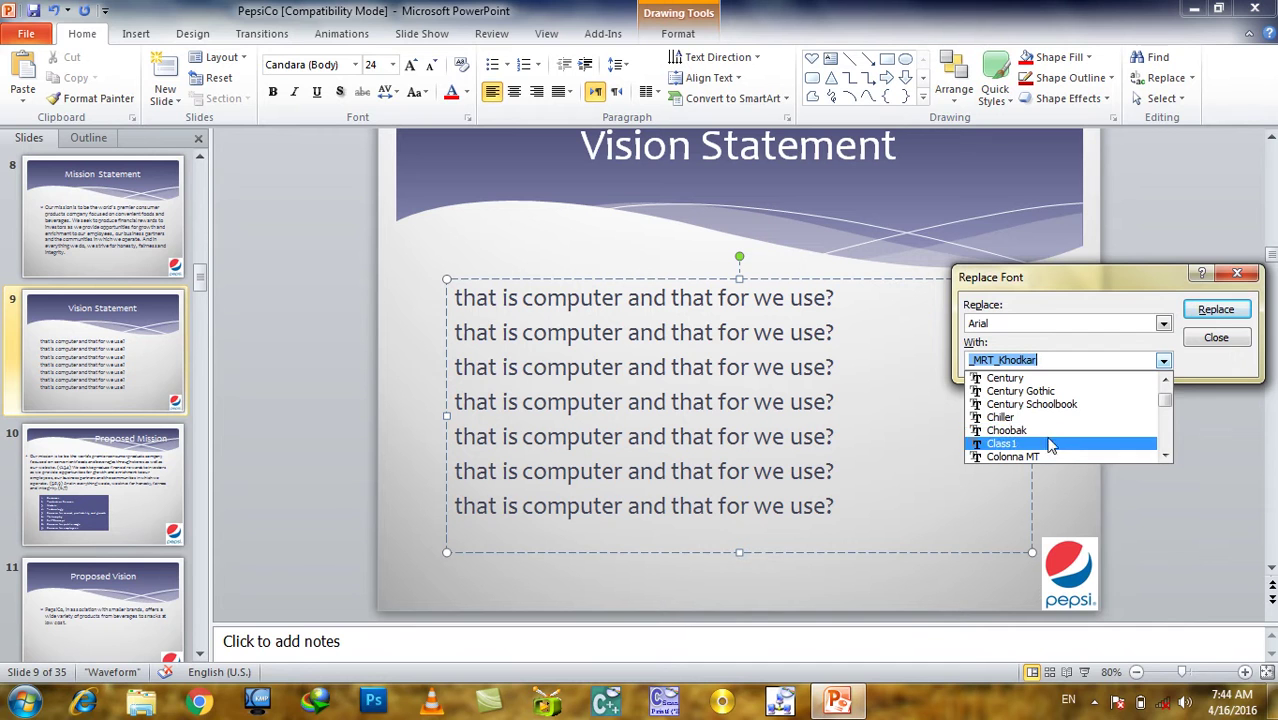
click(1050, 417)
click(1209, 314)
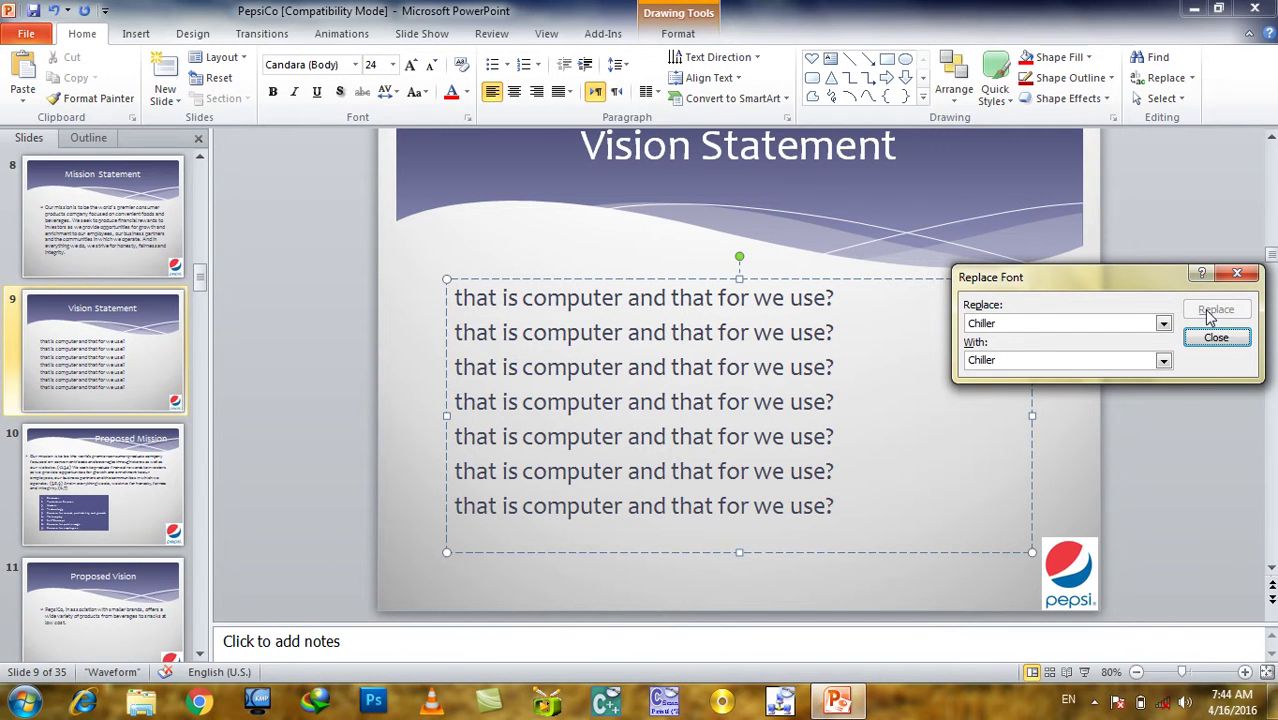
click(1216, 337)
Select all seven body lines, set up Replace Fonts for Arial, then cancel without replacing.
double_click(727, 370)
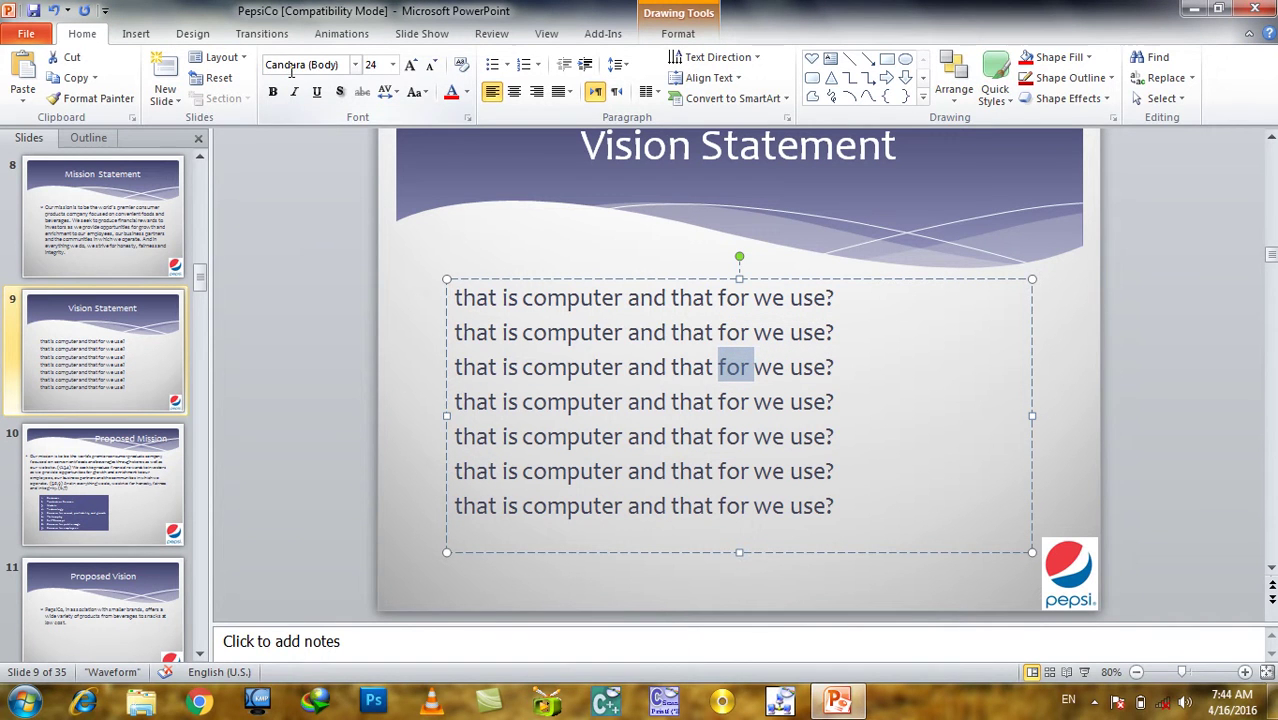
double_click(572, 367)
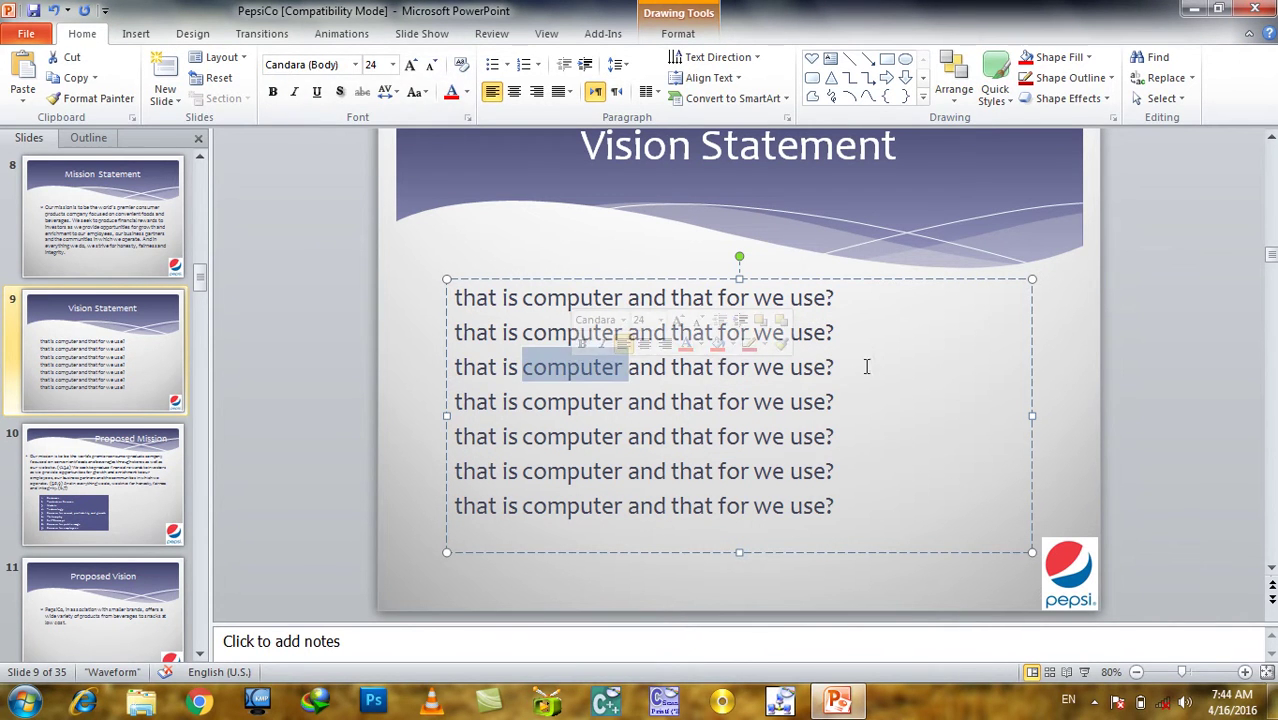
drag(844, 502, 450, 297)
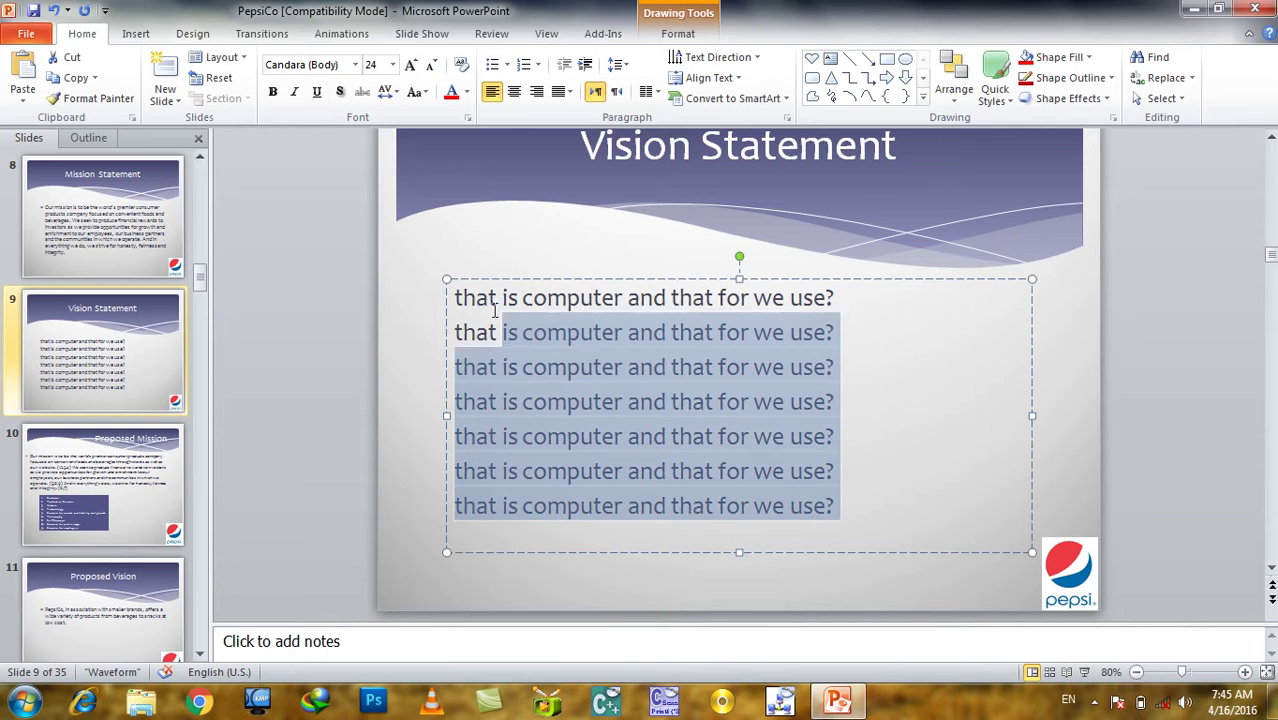
click(1191, 80)
key(Escape)
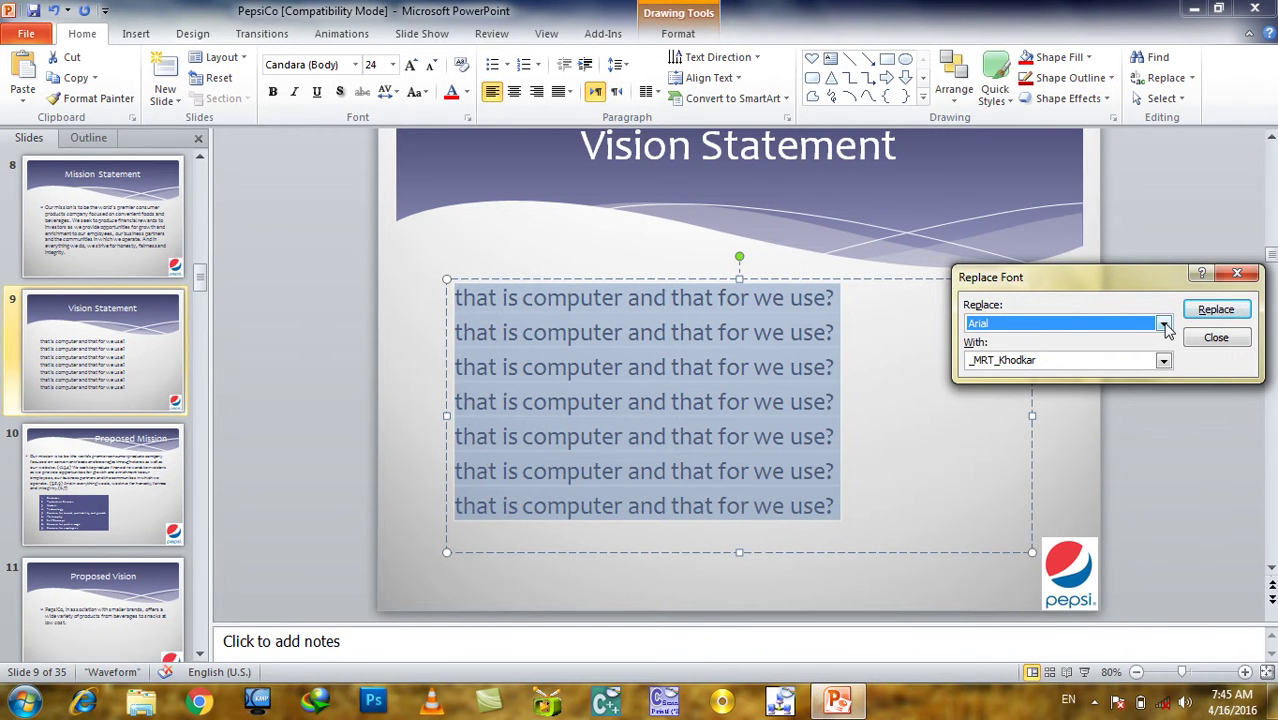
click(1165, 325)
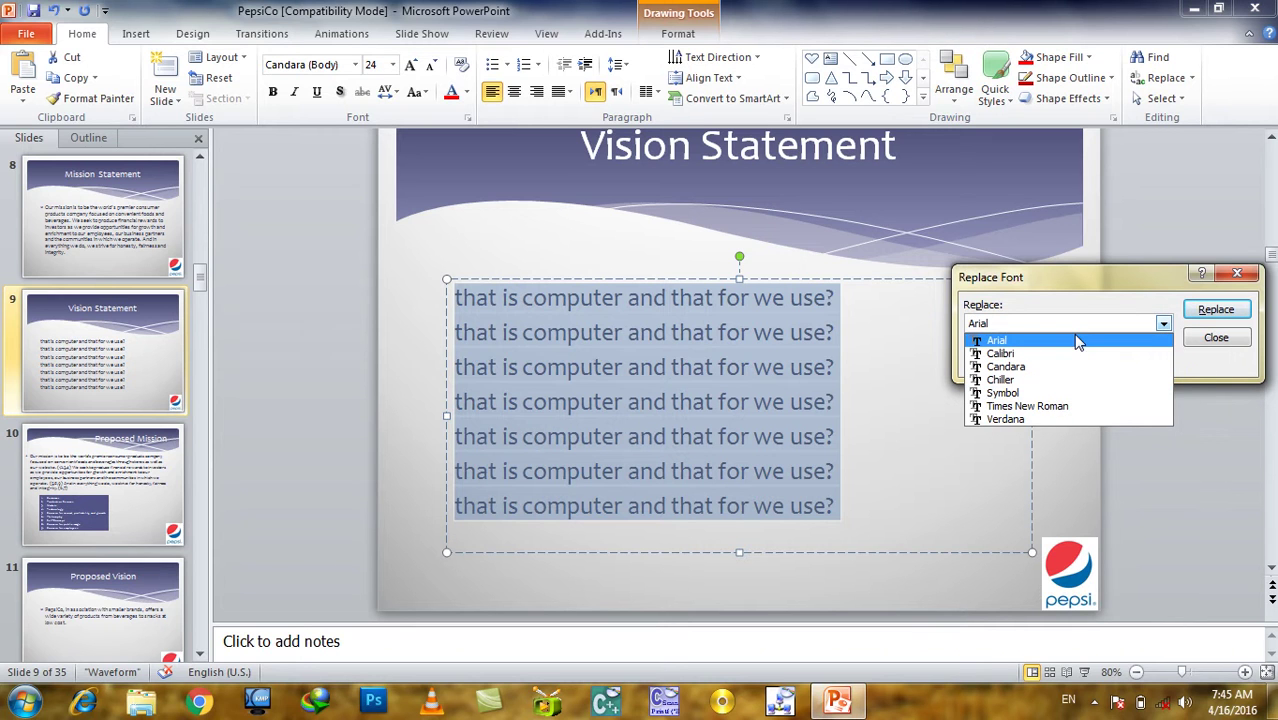
click(1097, 295)
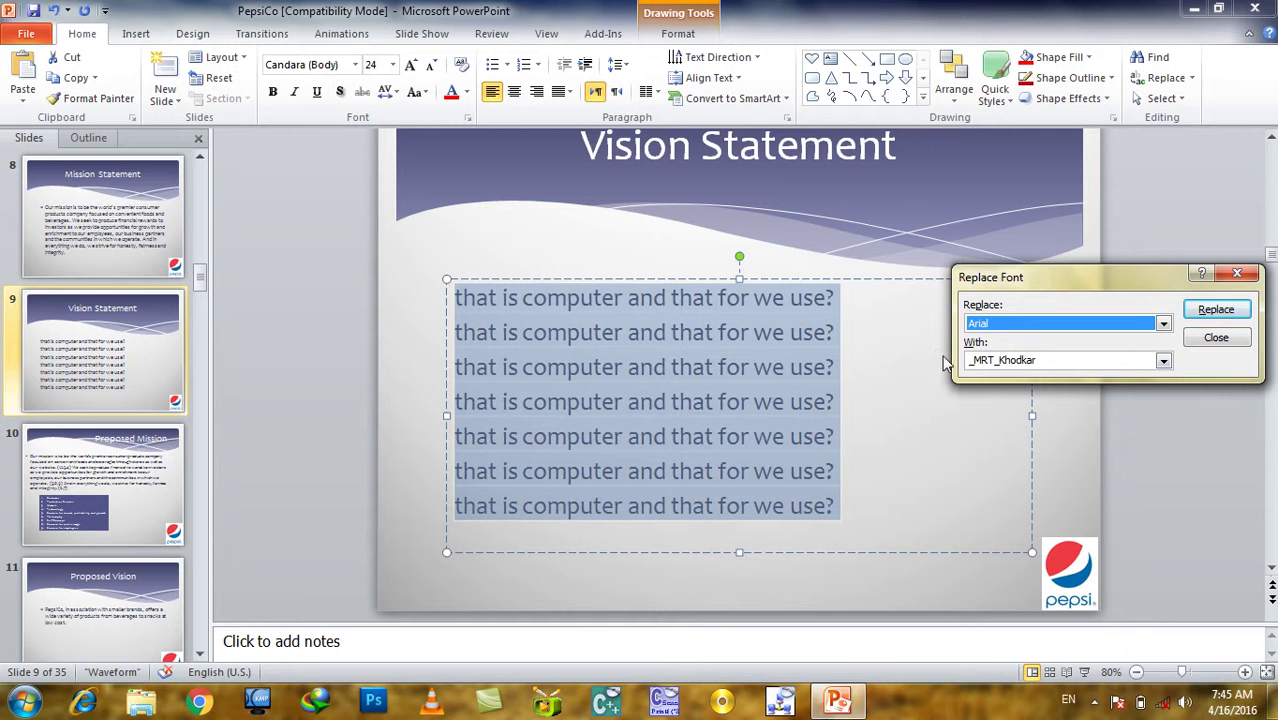
click(1230, 340)
click(672, 401)
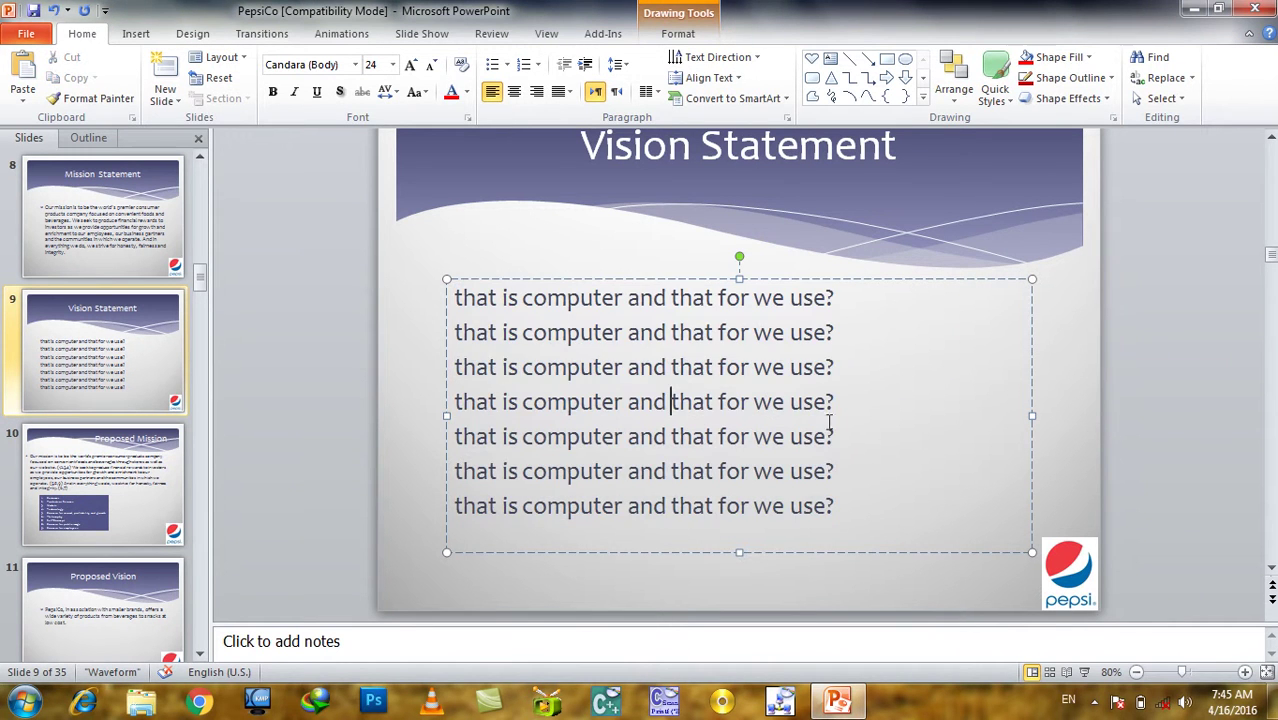
Set the selected Vision Statement body text to Arial.
mouse_move(836, 505)
mouse_down()
mouse_move(510, 280)
mouse_move(452, 284)
mouse_up()
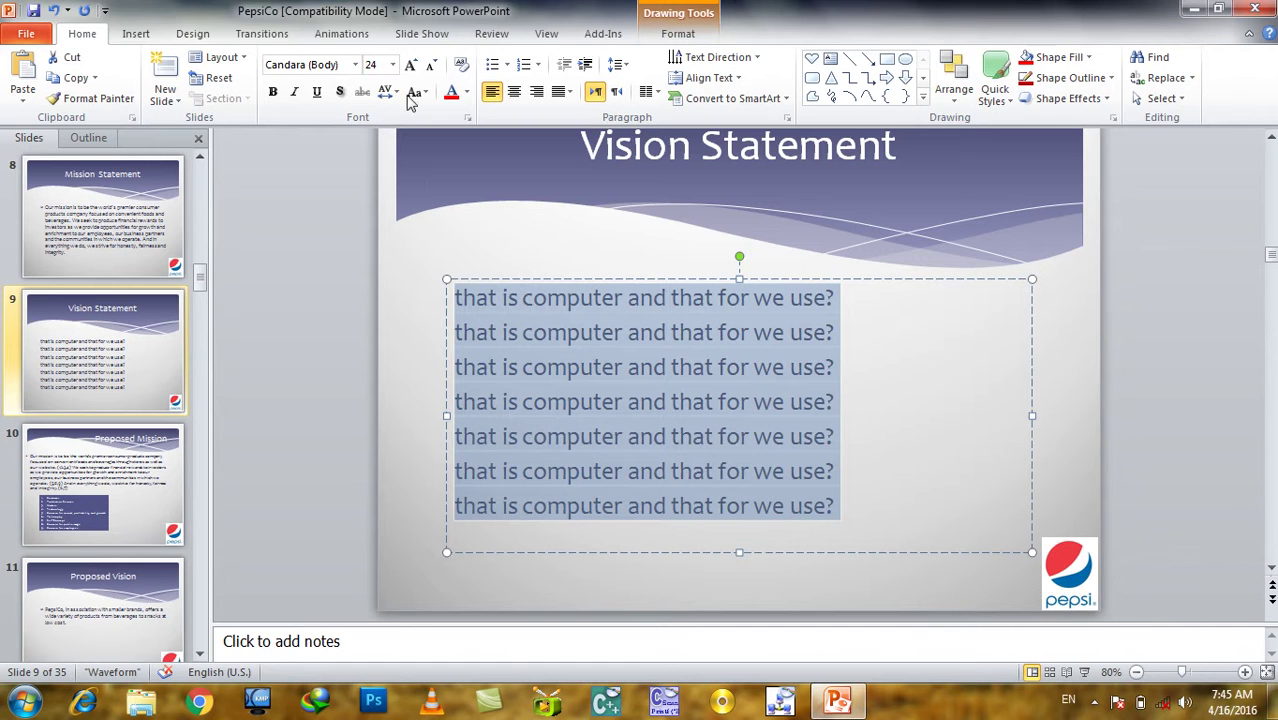
click(345, 65)
click(354, 65)
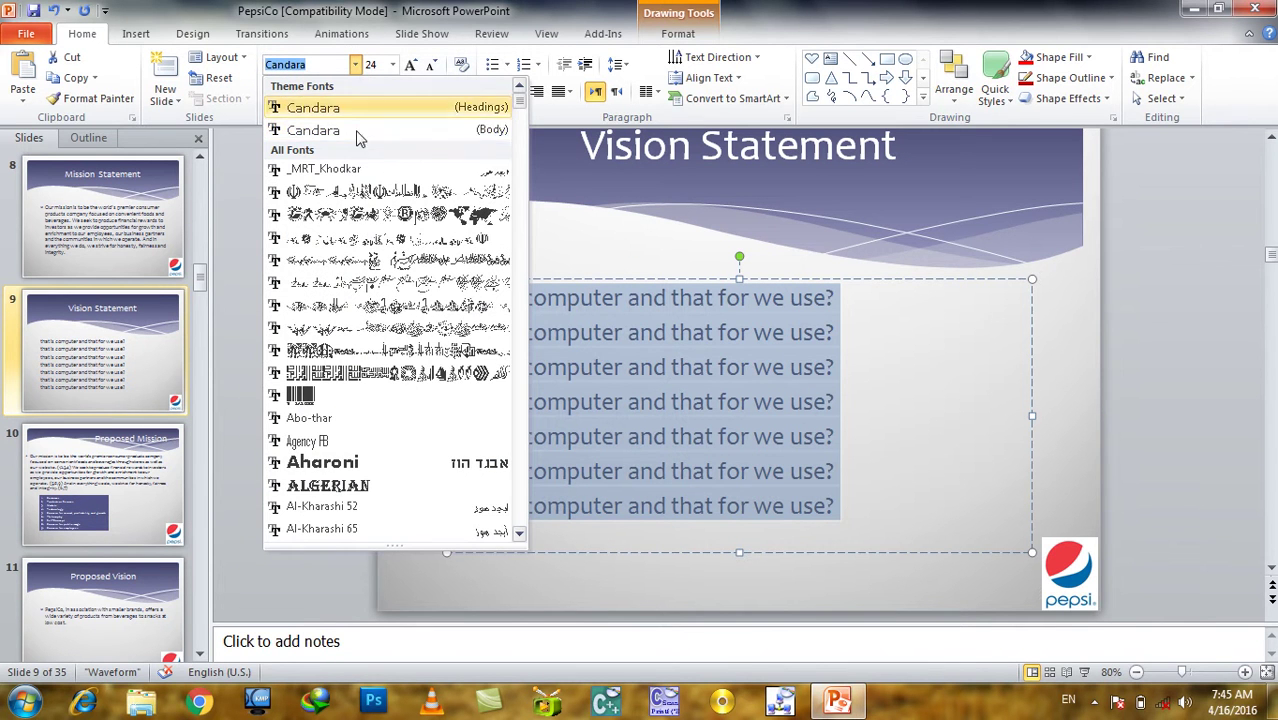
scroll(397, 152, down, 1)
scroll(397, 155, down, 4)
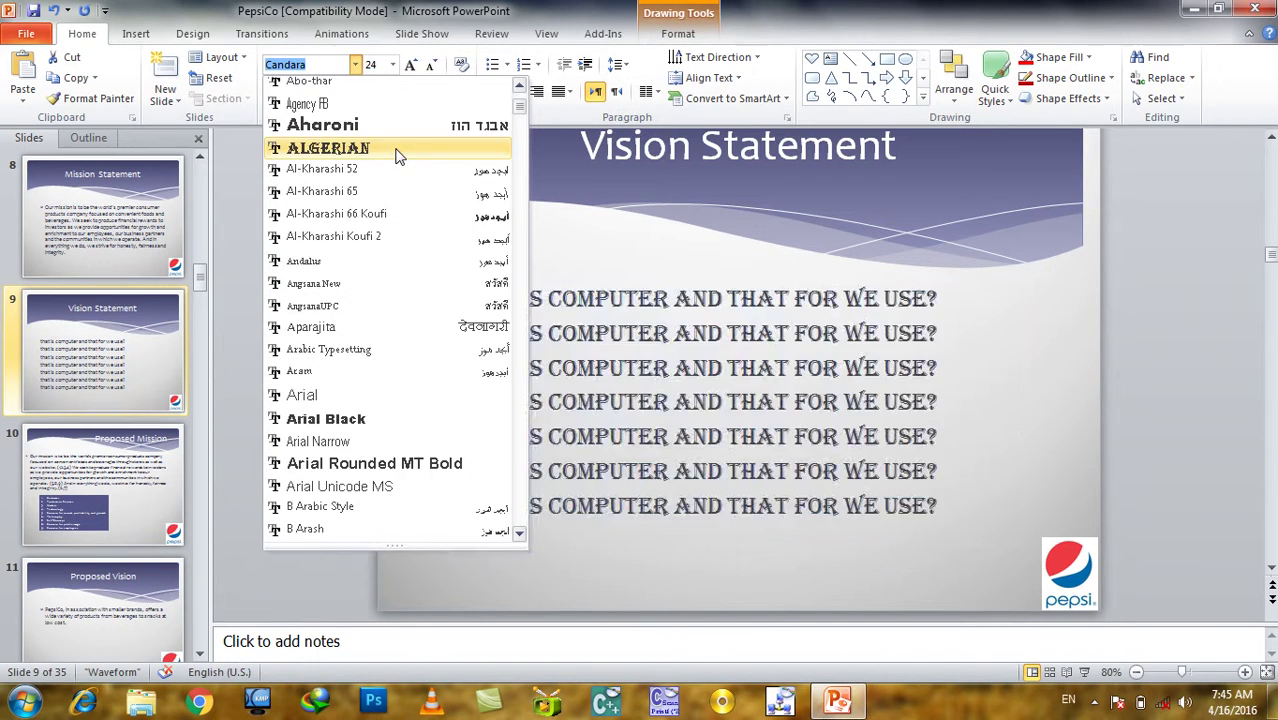
click(389, 396)
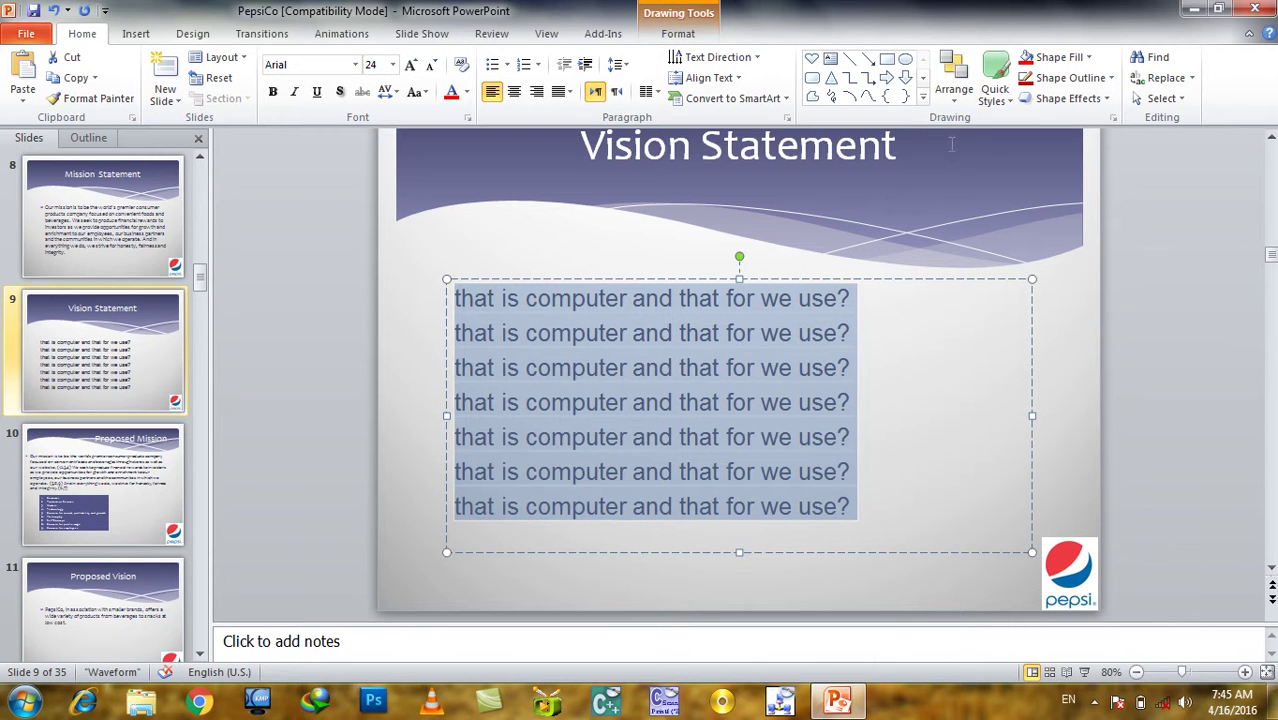
Replace Arial with B Badr throughout the presentation.
click(1192, 80)
click(1185, 120)
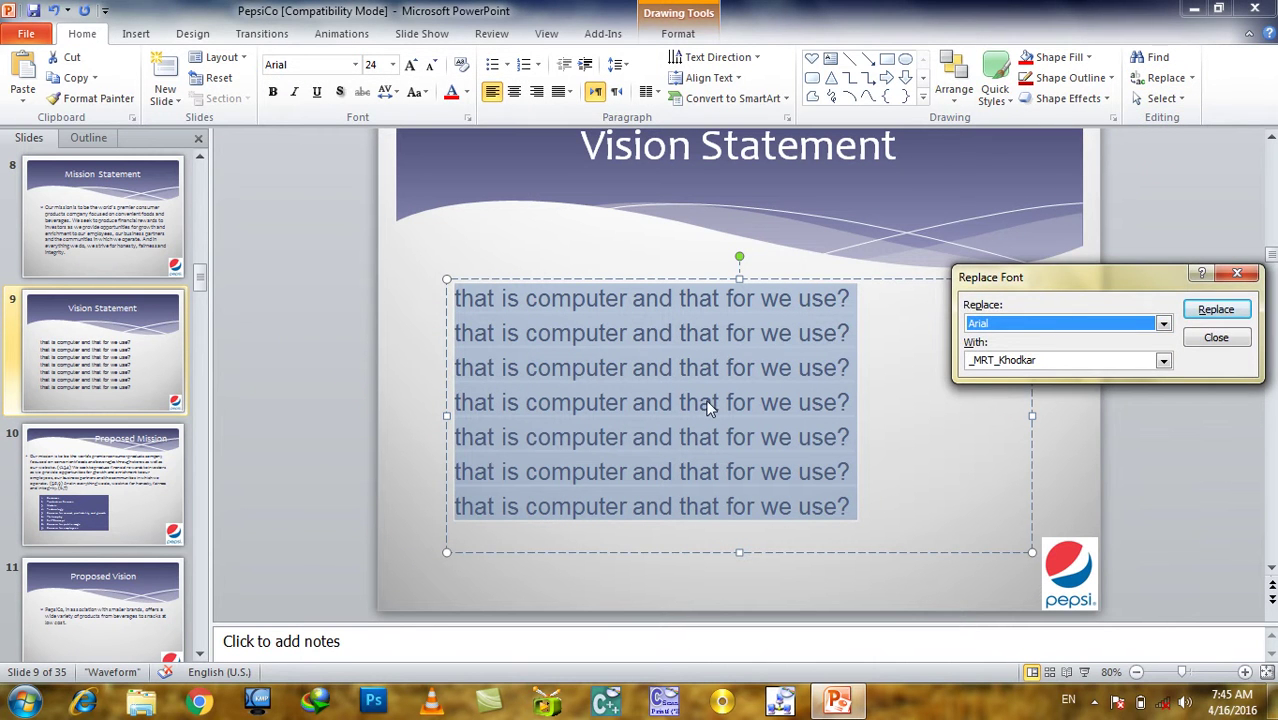
click(1163, 362)
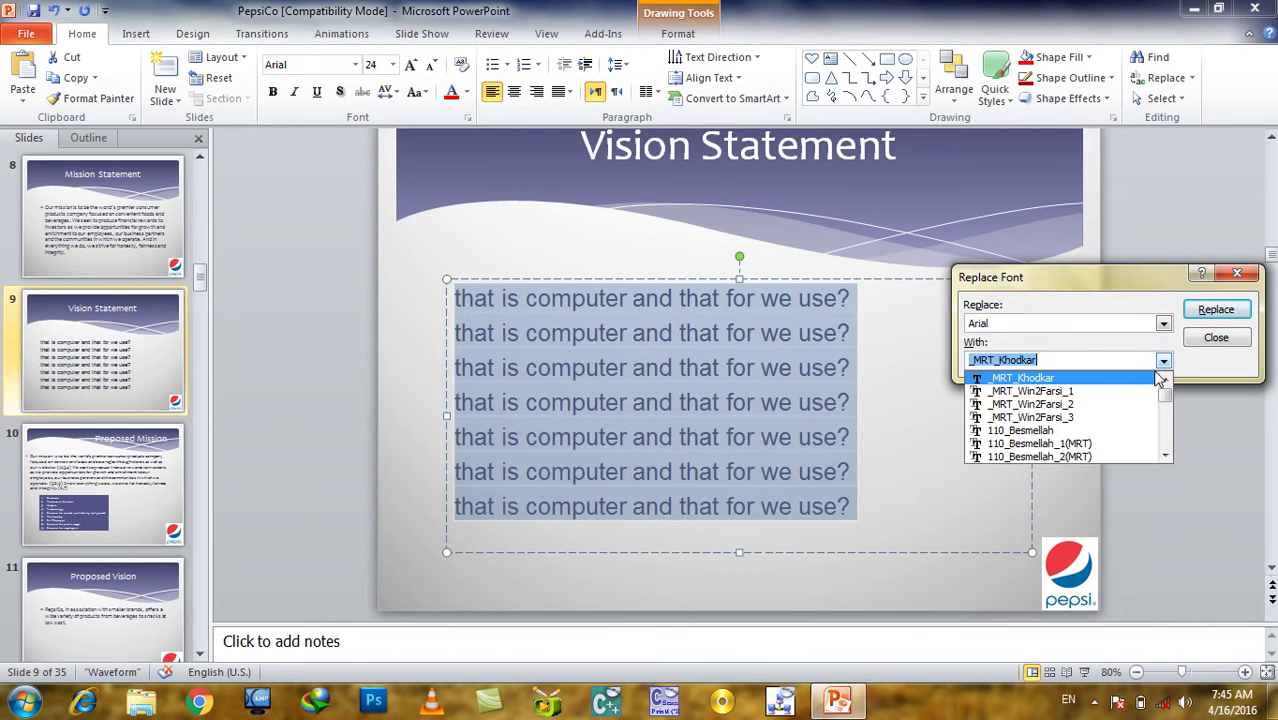
scroll(1084, 414, down, 5)
scroll(1090, 406, down, 5)
scroll(1045, 420, up, 1)
scroll(1030, 410, up, 1)
click(1051, 392)
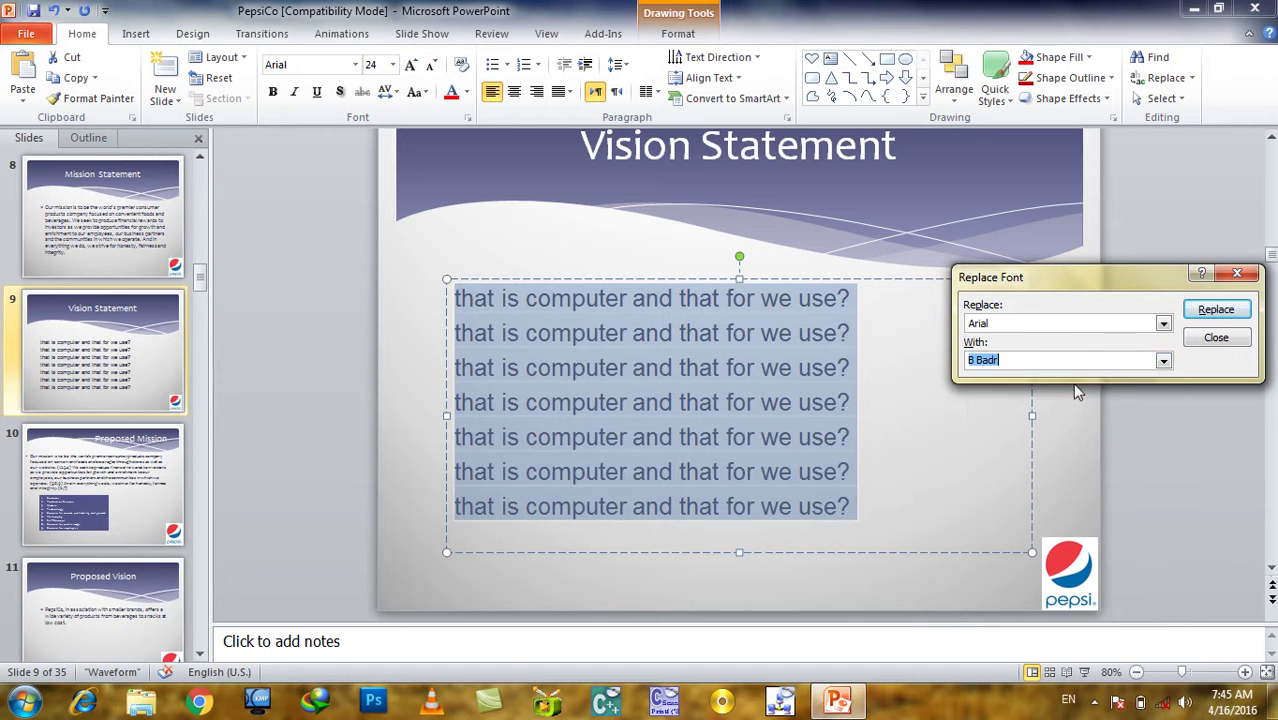
click(1209, 312)
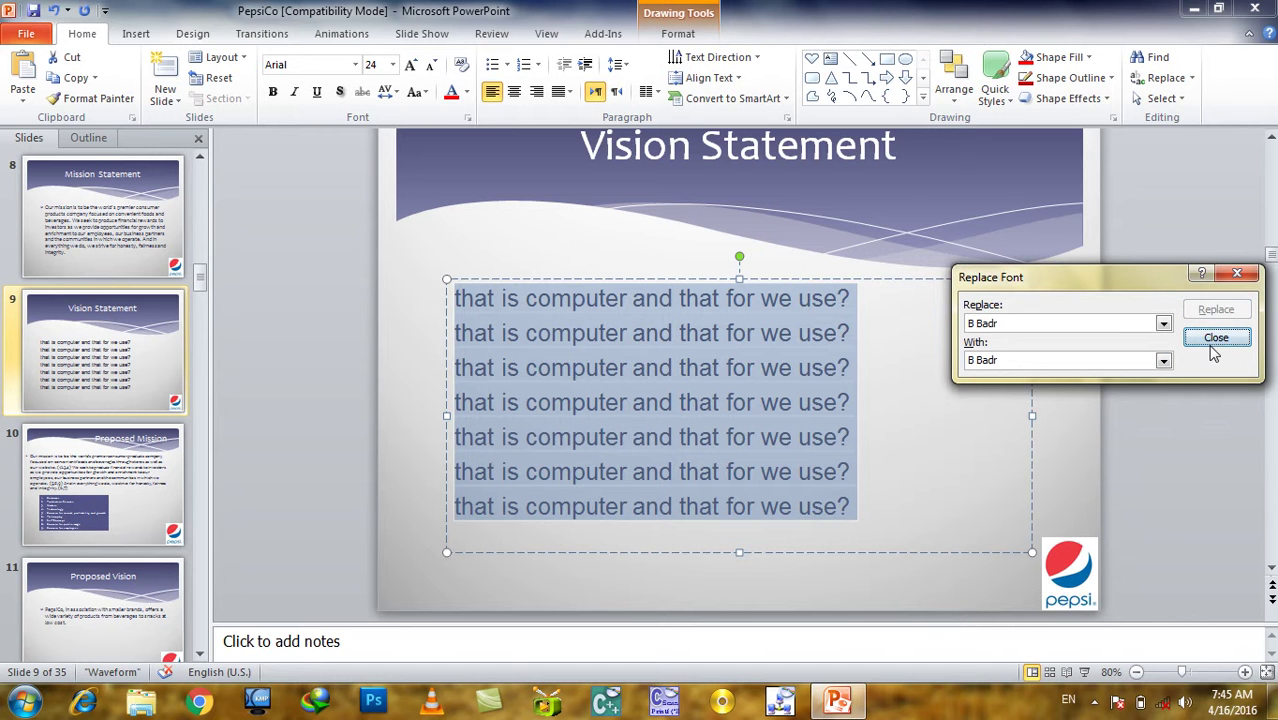
click(1215, 340)
Create a new presentation and title its first slide 'what is computer'.
key(ctrl+n)
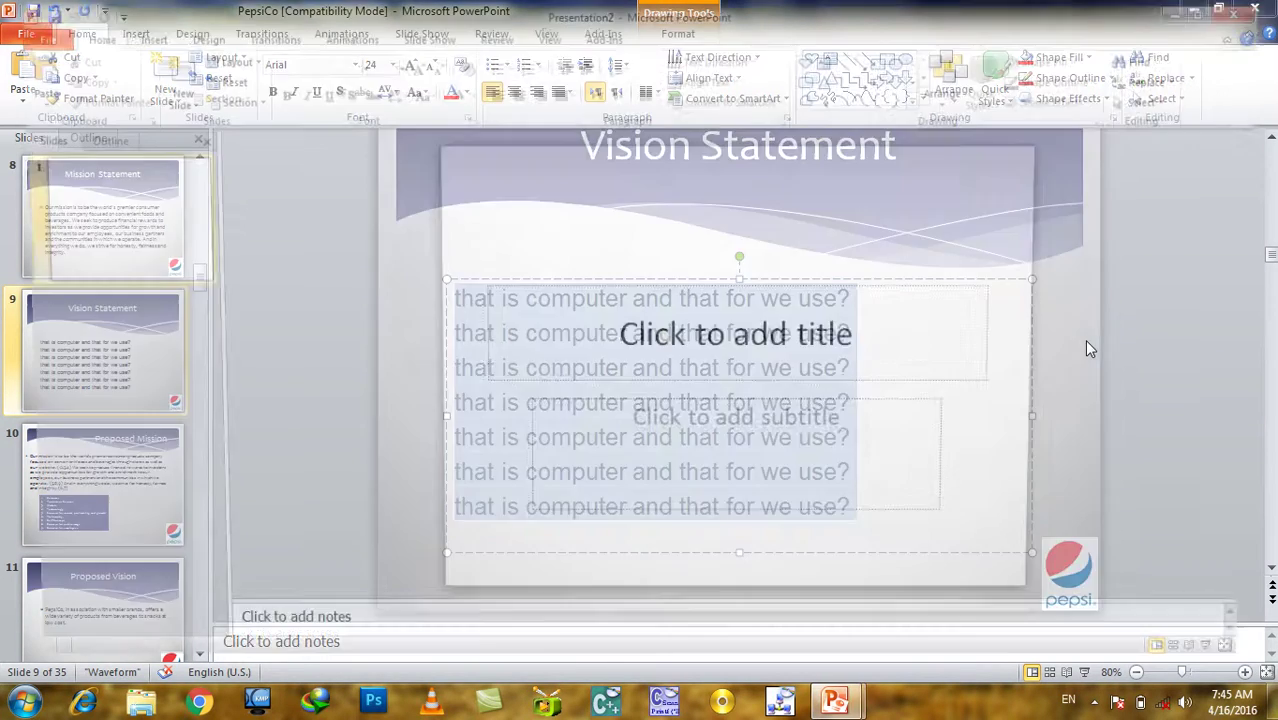
click(727, 318)
text(what is computer)
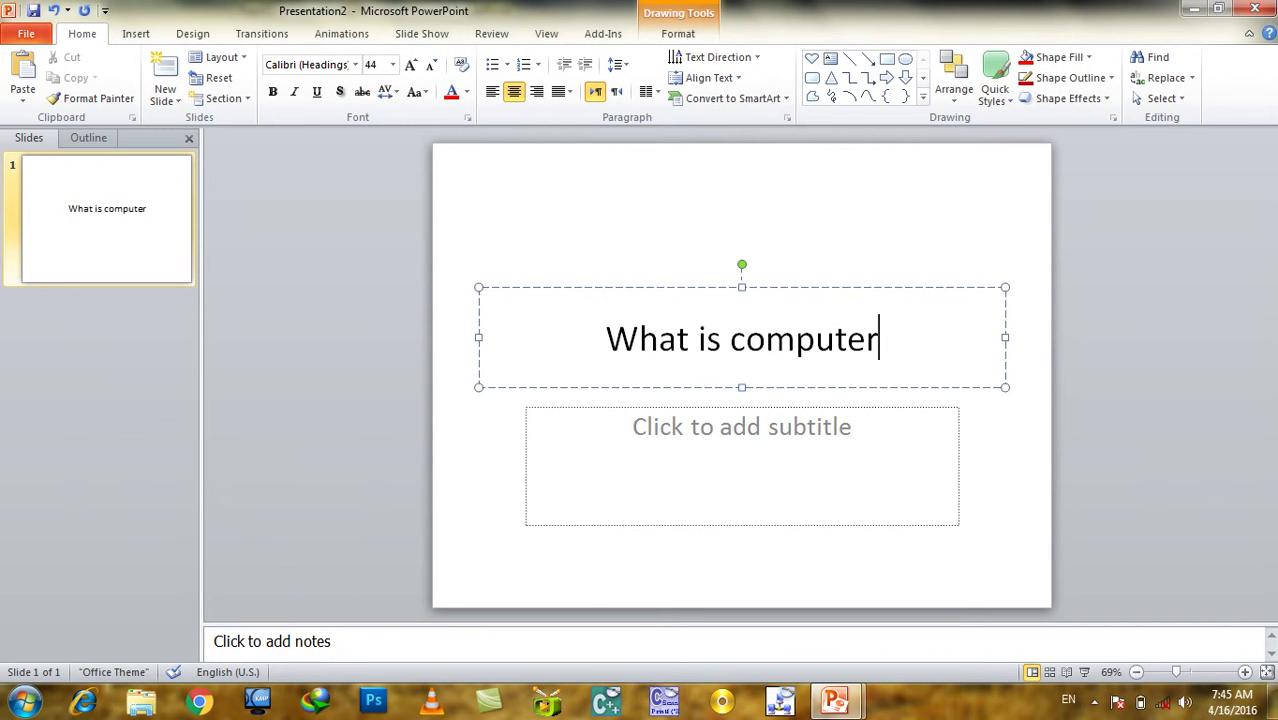
click(1010, 372)
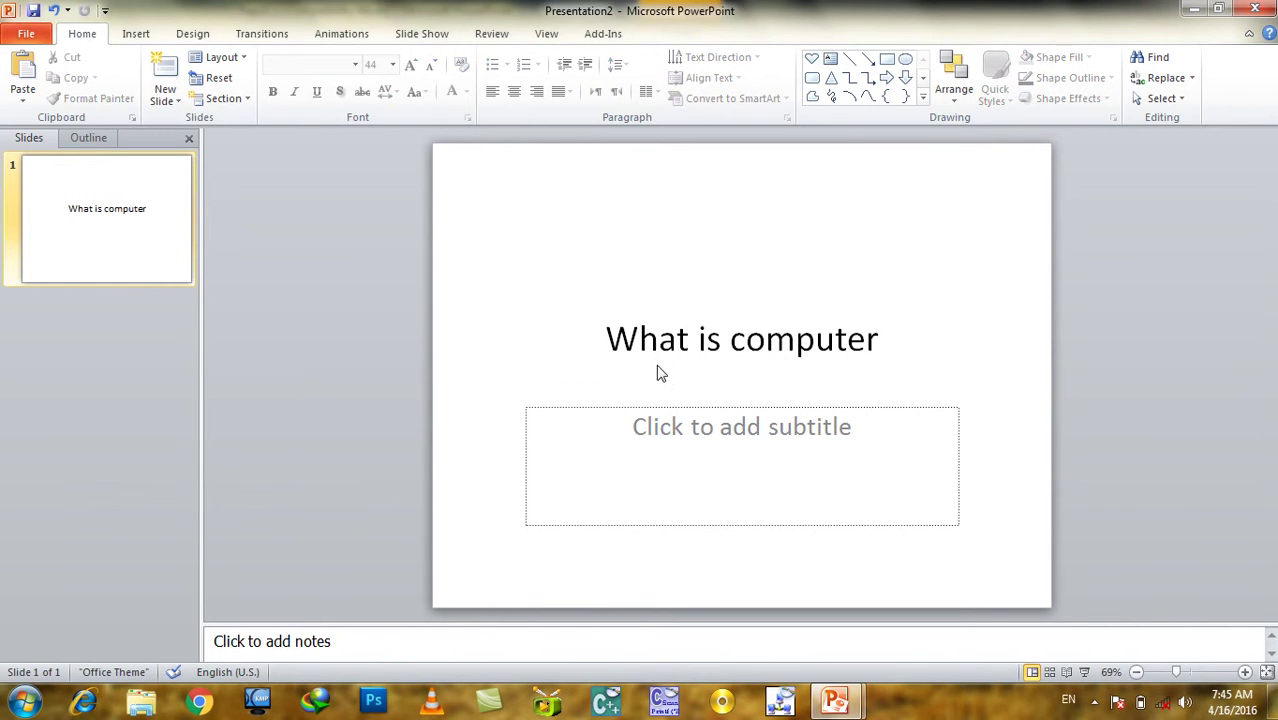
Replace Calibri with Corbel throughout the new presentation.
click(1191, 78)
click(1191, 121)
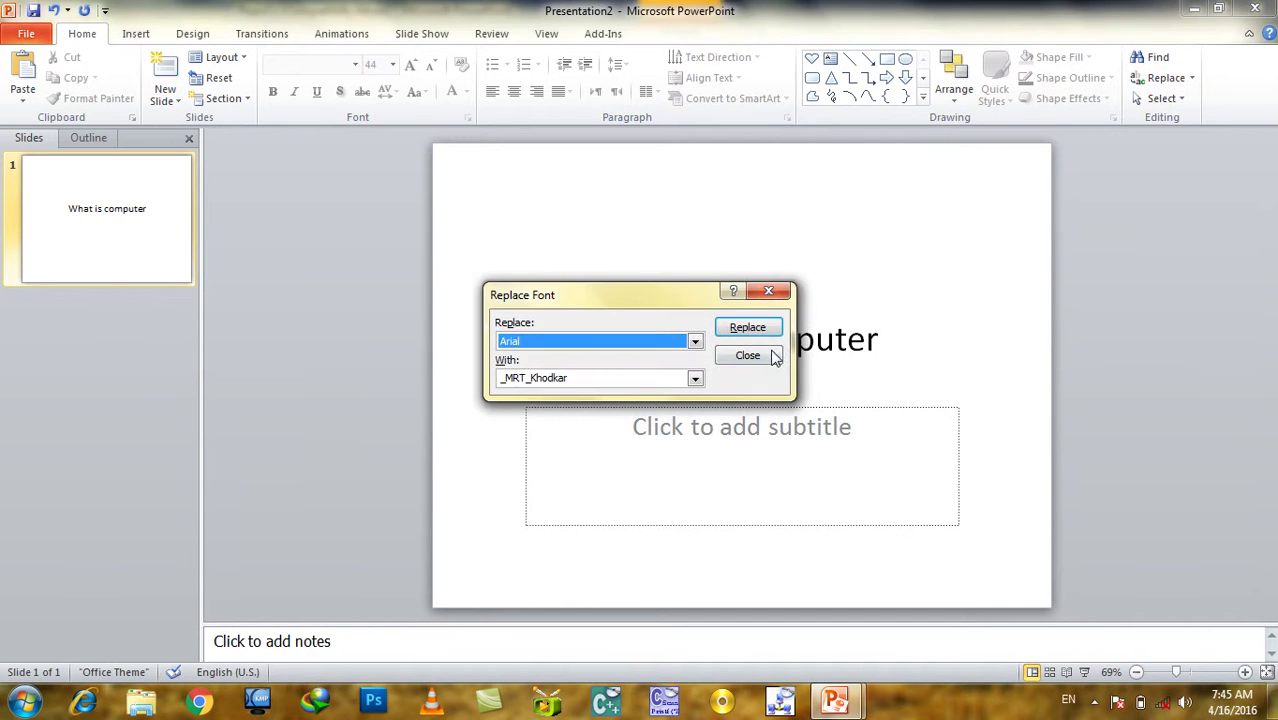
drag(715, 292, 1031, 197)
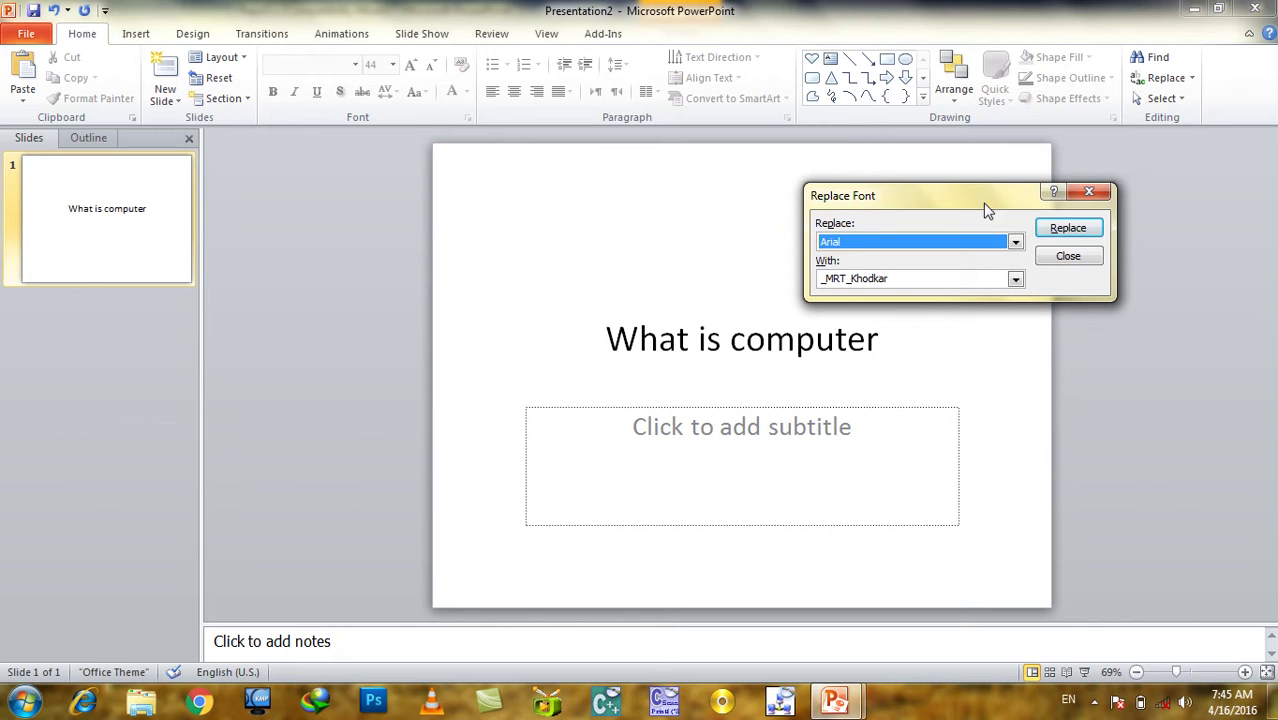
click(1015, 244)
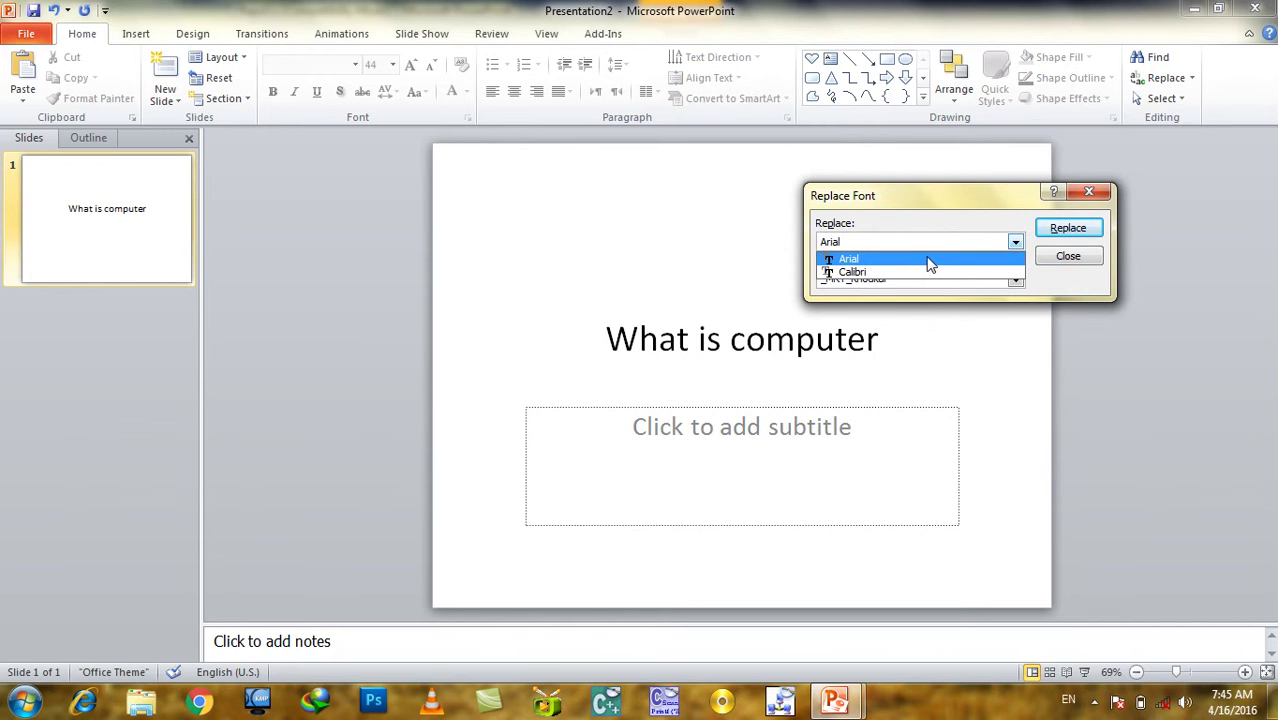
click(909, 271)
click(1015, 280)
scroll(925, 312, down, 3)
scroll(922, 312, down, 5)
scroll(920, 312, down, 5)
scroll(916, 312, down, 5)
scroll(912, 313, down, 5)
scroll(910, 310, up, 4)
scroll(910, 312, up, 2)
scroll(910, 312, down, 2)
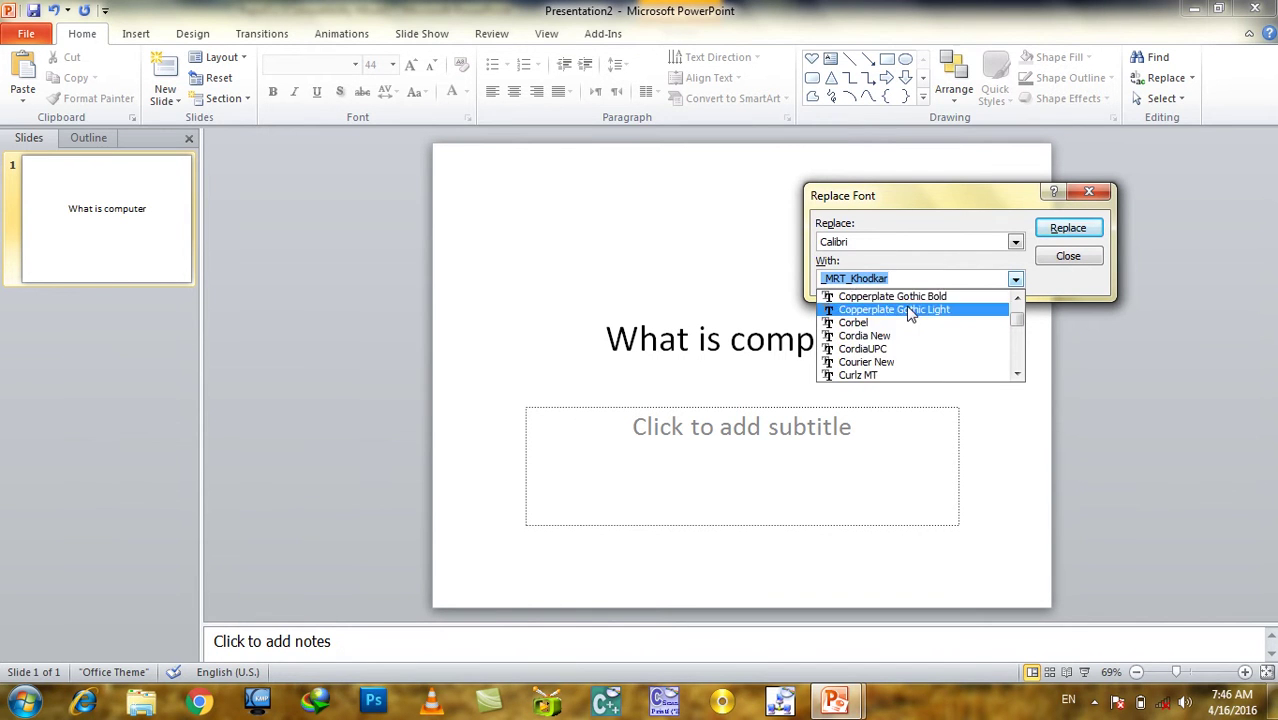
click(903, 324)
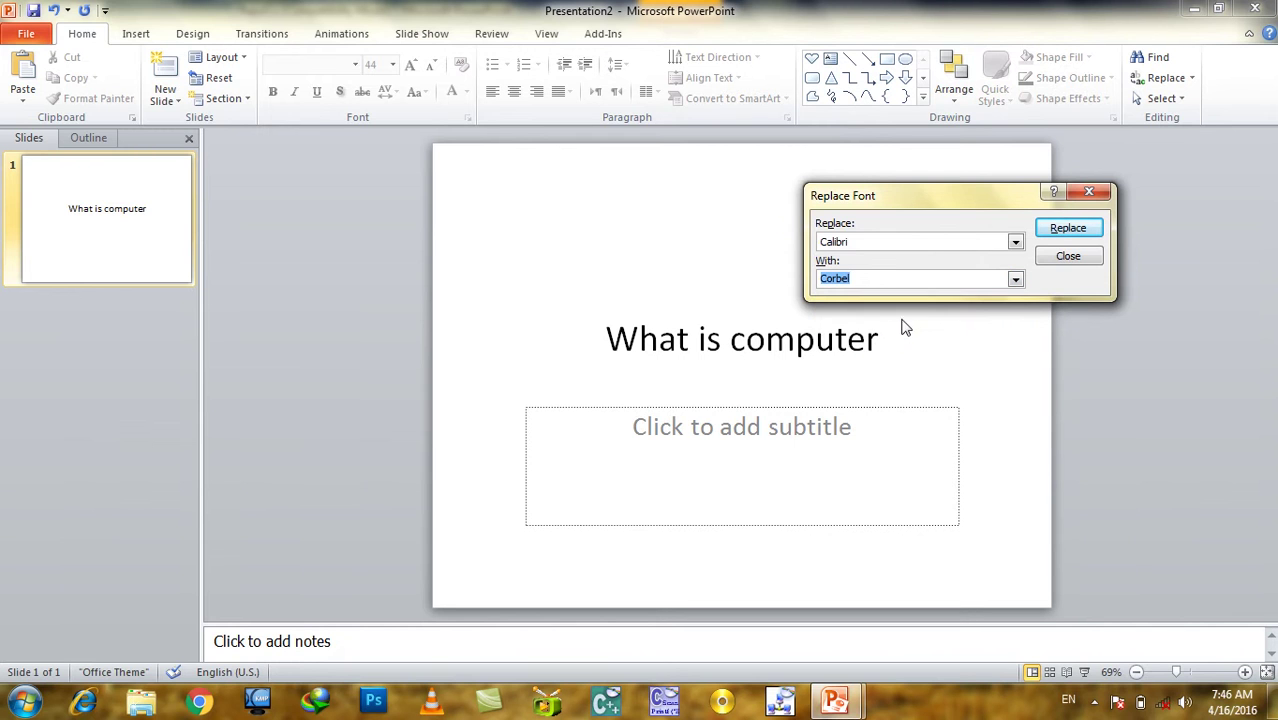
drag(985, 195, 983, 142)
click(1057, 185)
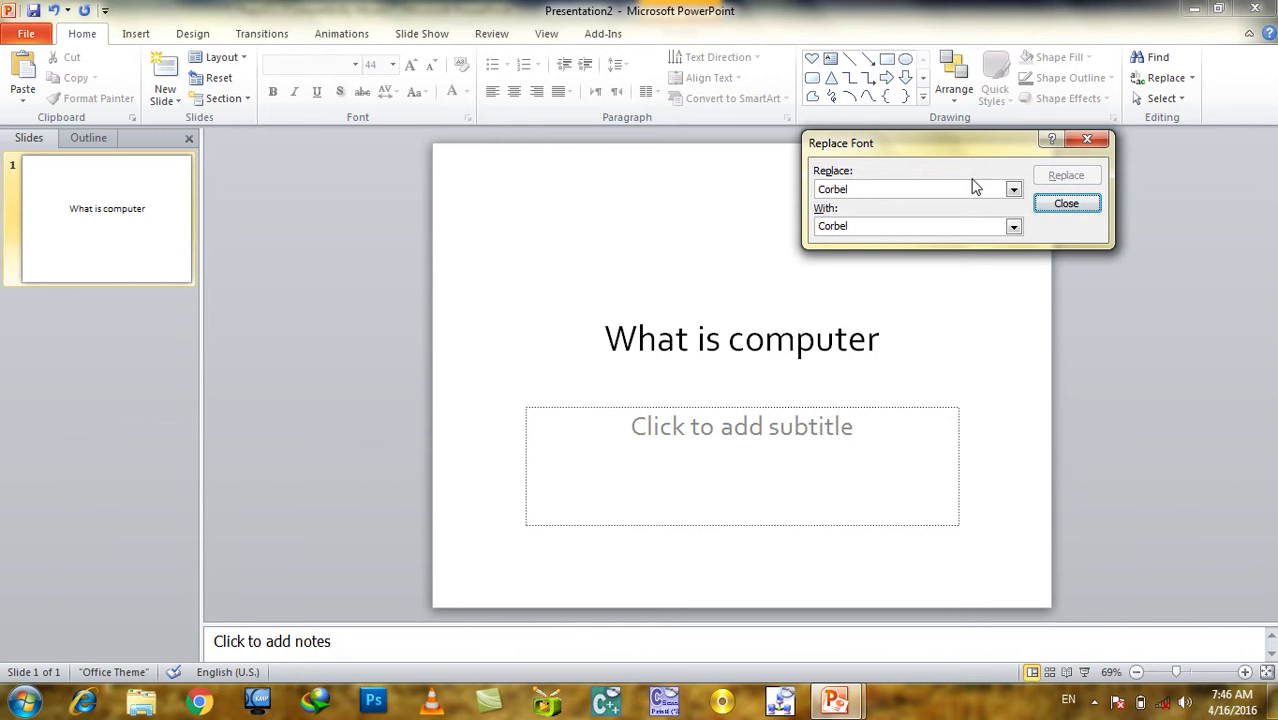
Replace Corbel with Cordia New throughout and check the title's font.
click(1016, 228)
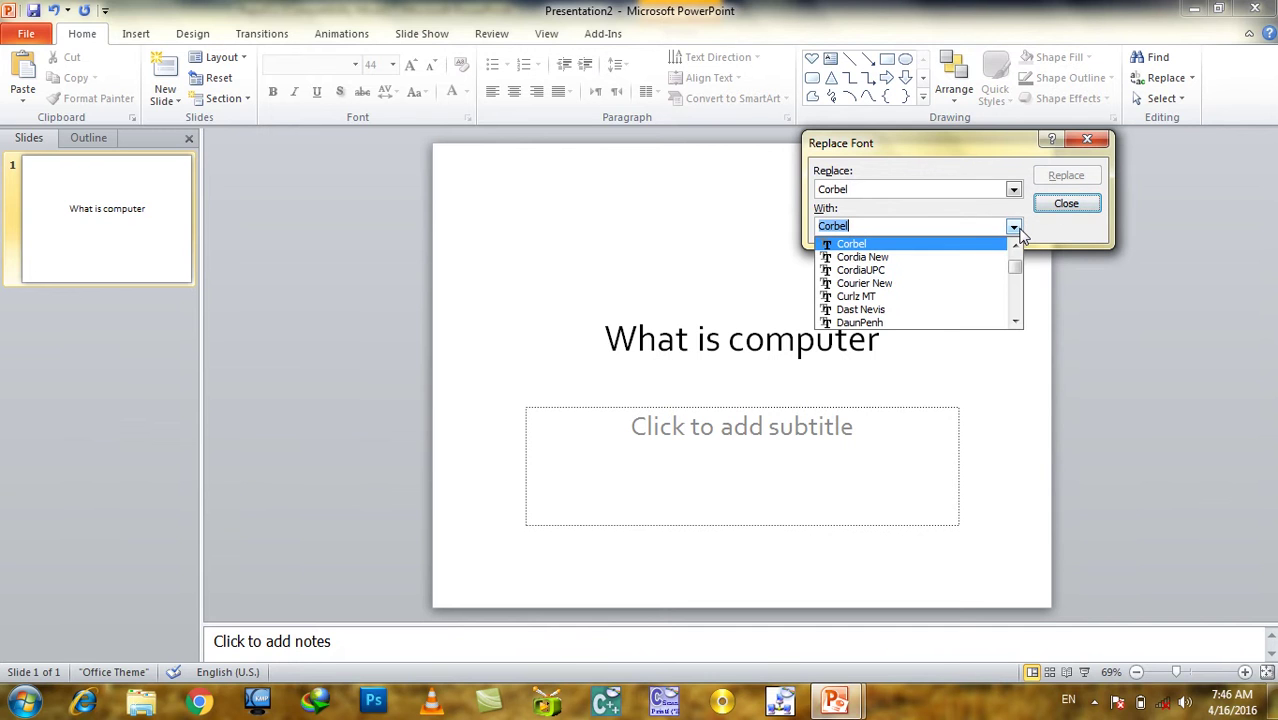
click(890, 258)
click(1062, 178)
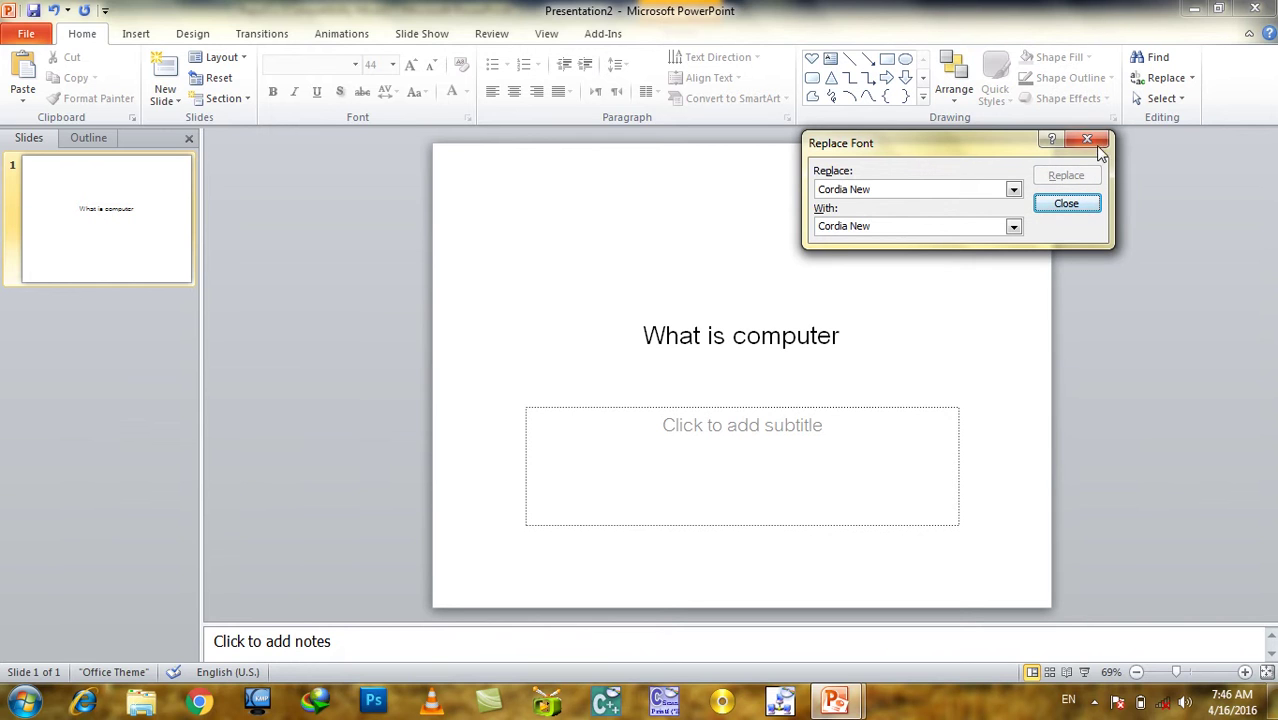
click(1058, 198)
click(982, 312)
click(1133, 281)
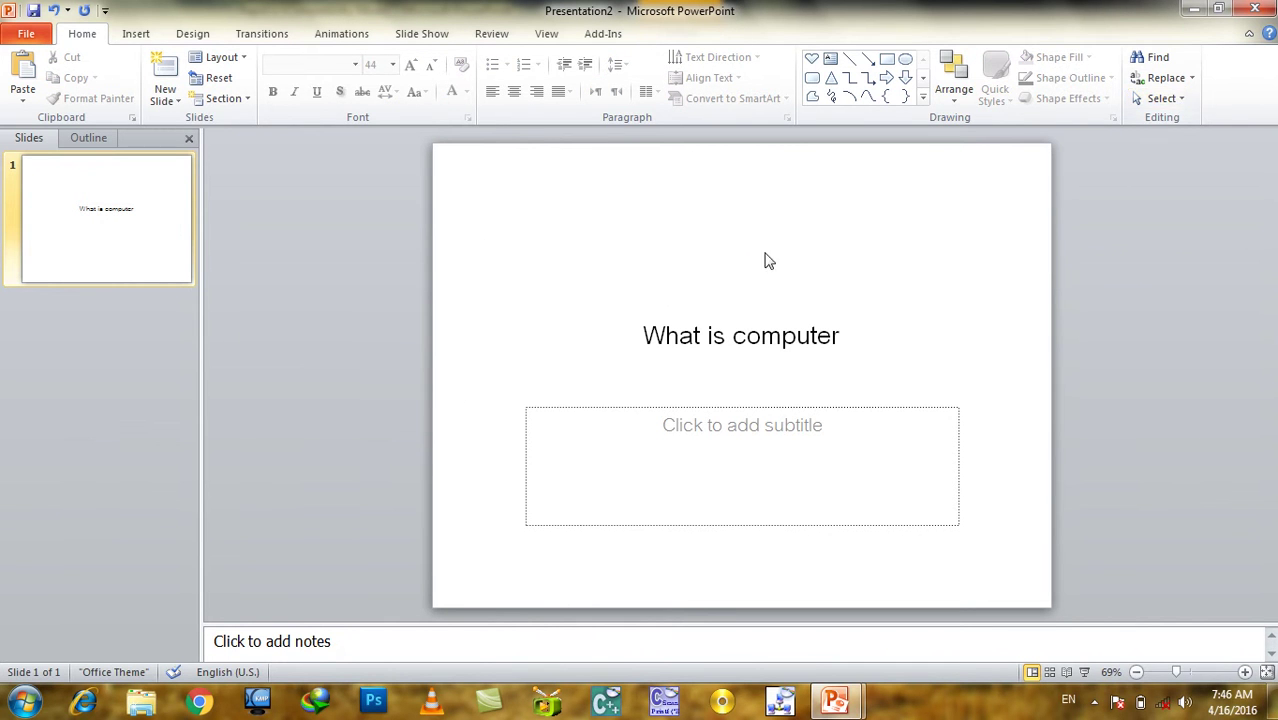
Draw a hexagon at the upper left and copy it to the slide's right side.
click(136, 34)
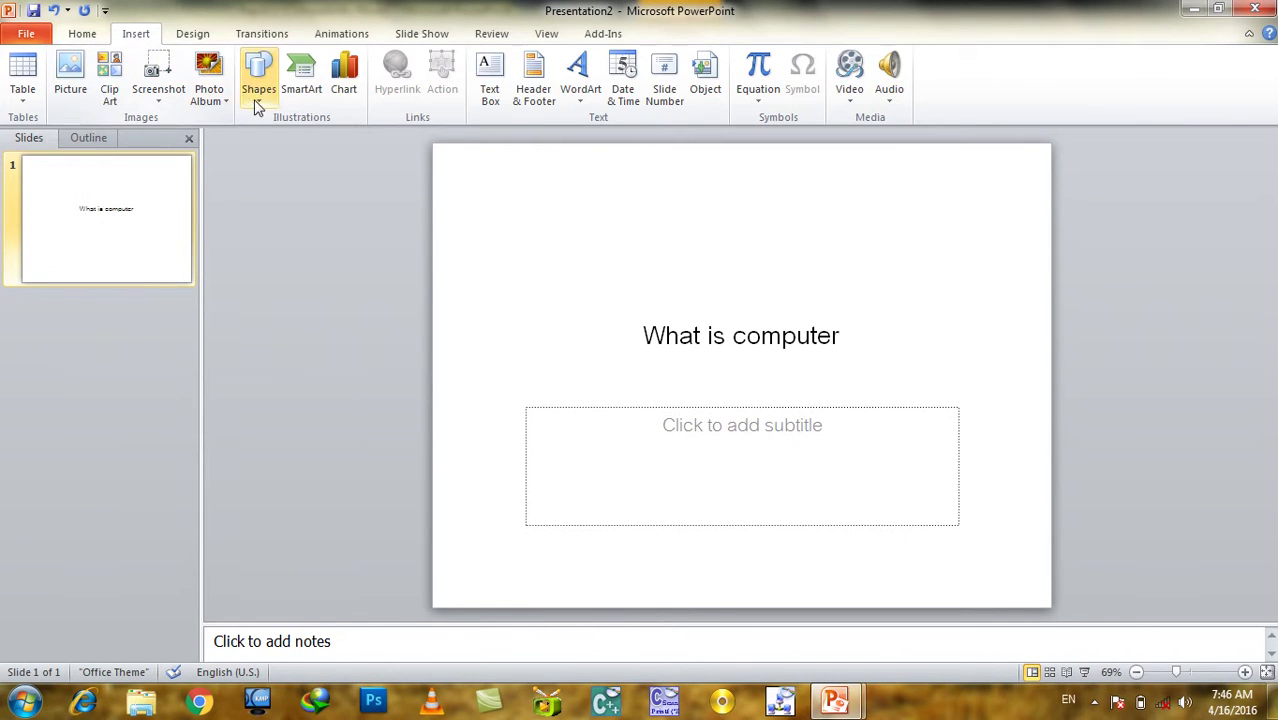
click(257, 85)
click(398, 264)
drag(484, 179, 650, 345)
drag(518, 261, 920, 262)
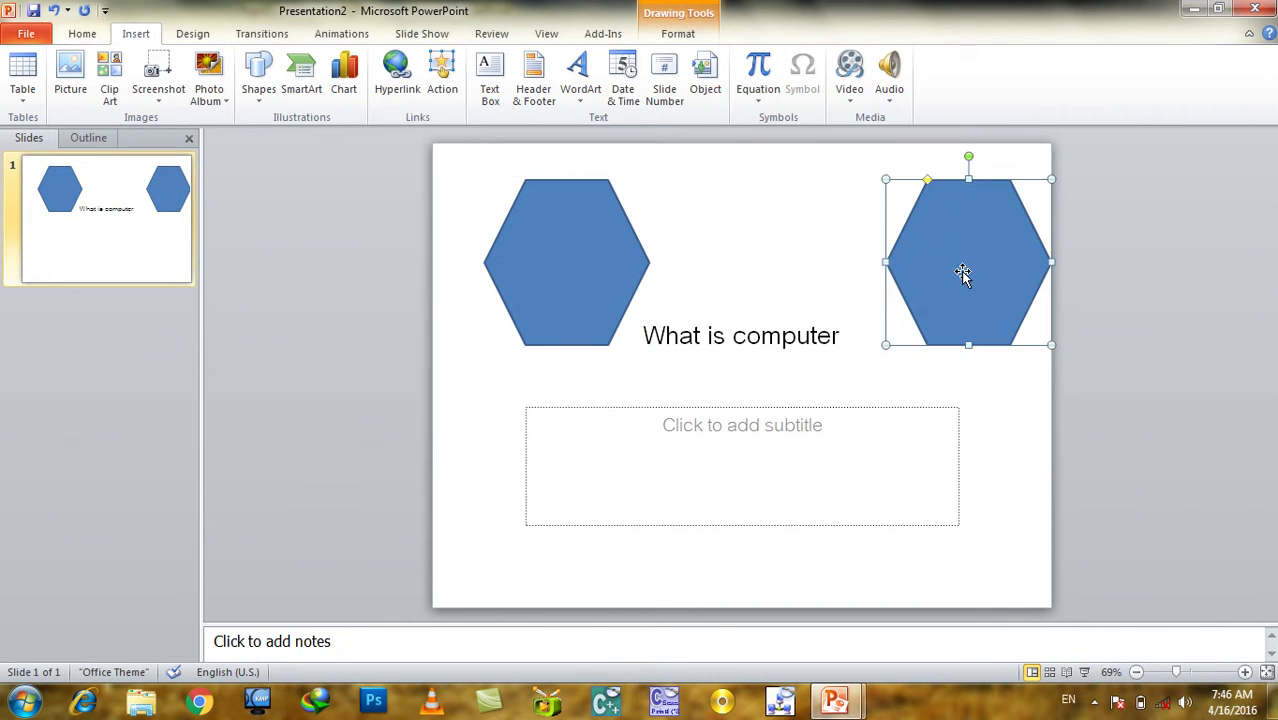
click(1200, 330)
drag(989, 314, 969, 314)
click(1058, 287)
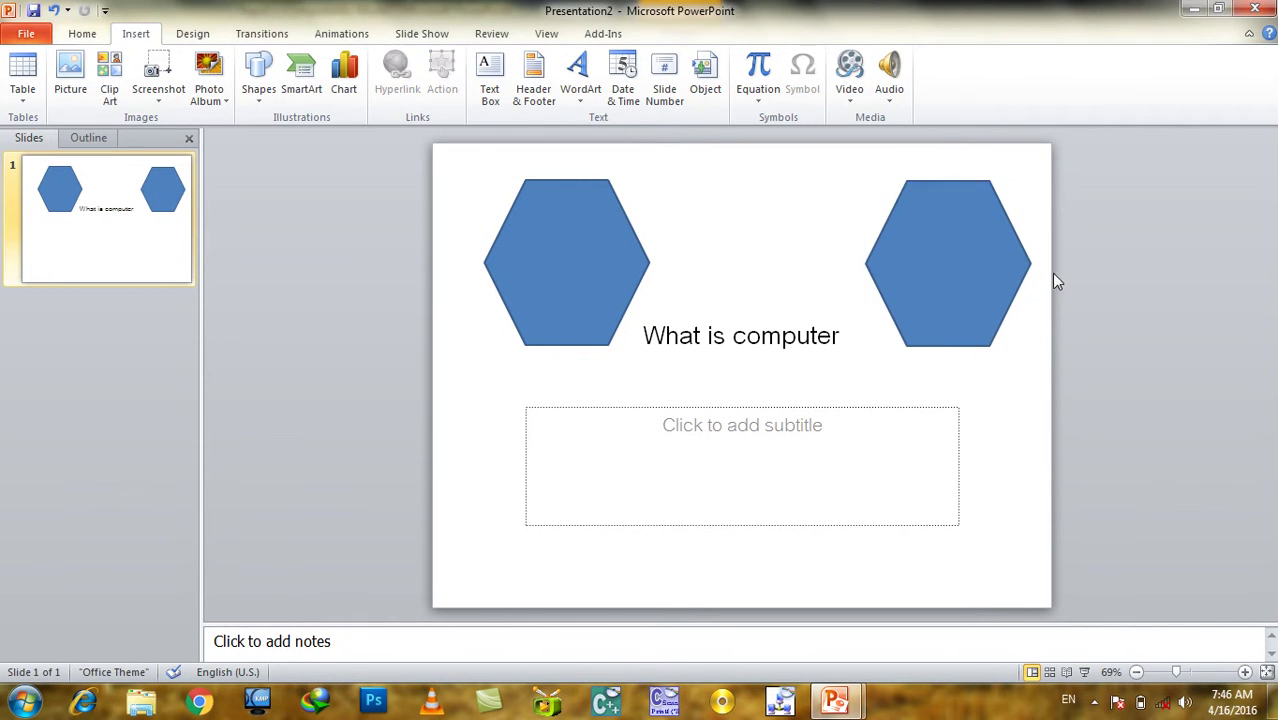
Try Select All, then select the title and right hexagon in object selection mode.
click(82, 33)
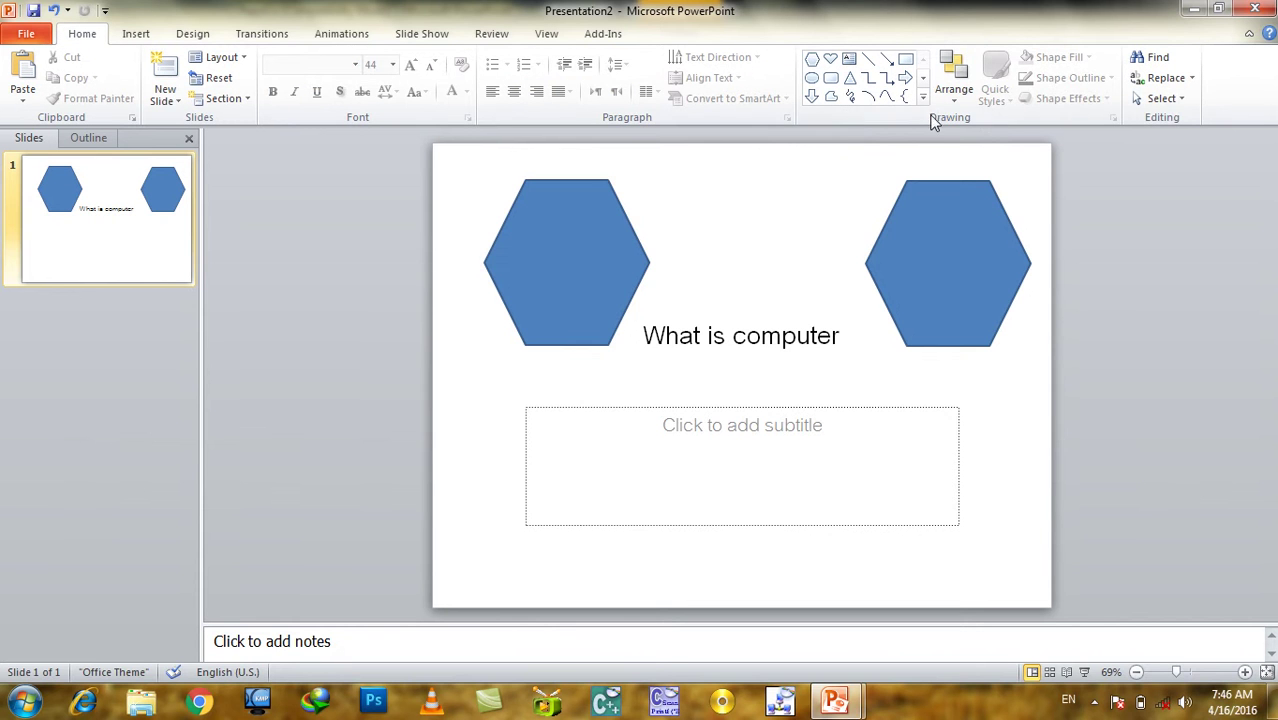
click(1158, 98)
click(1175, 122)
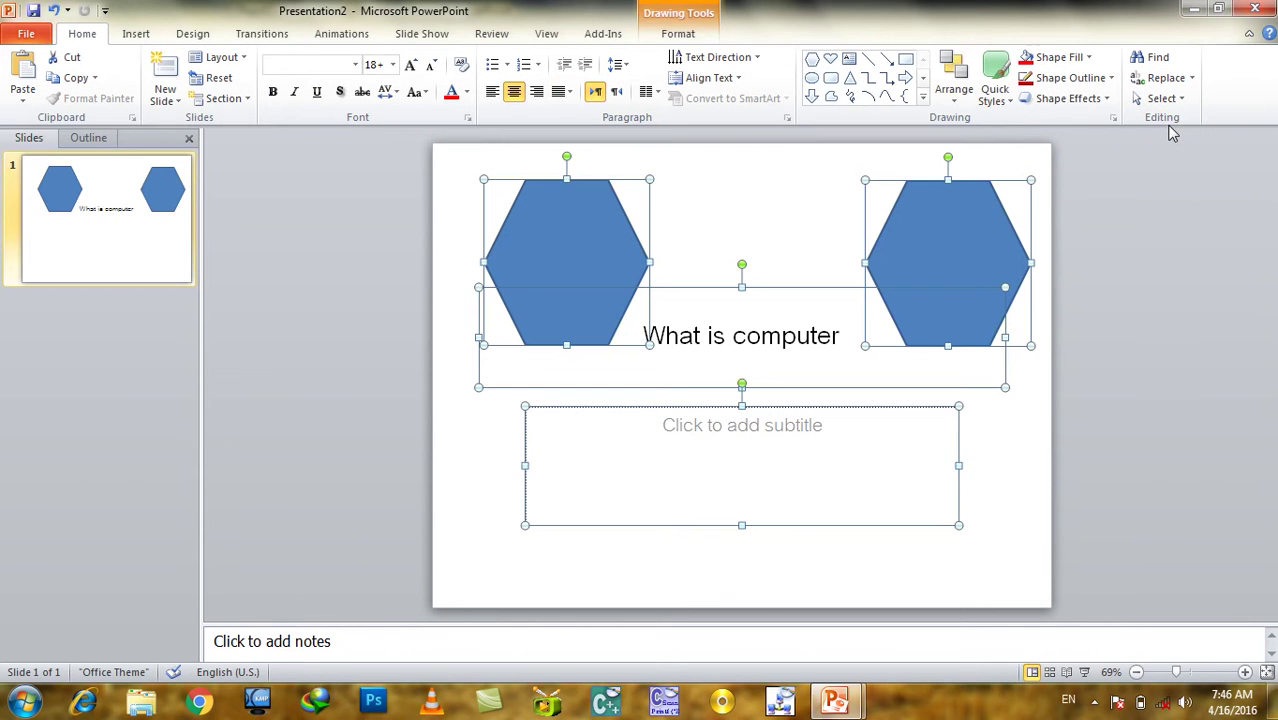
click(1120, 230)
click(1160, 98)
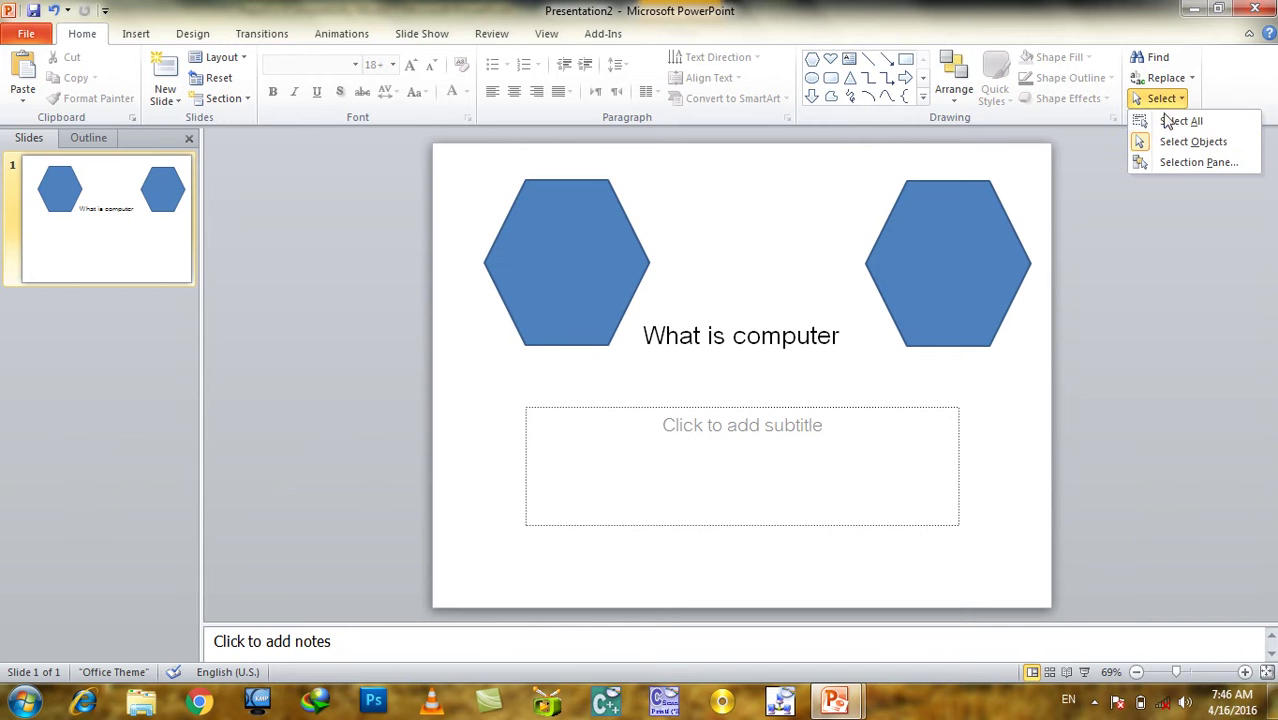
click(1168, 143)
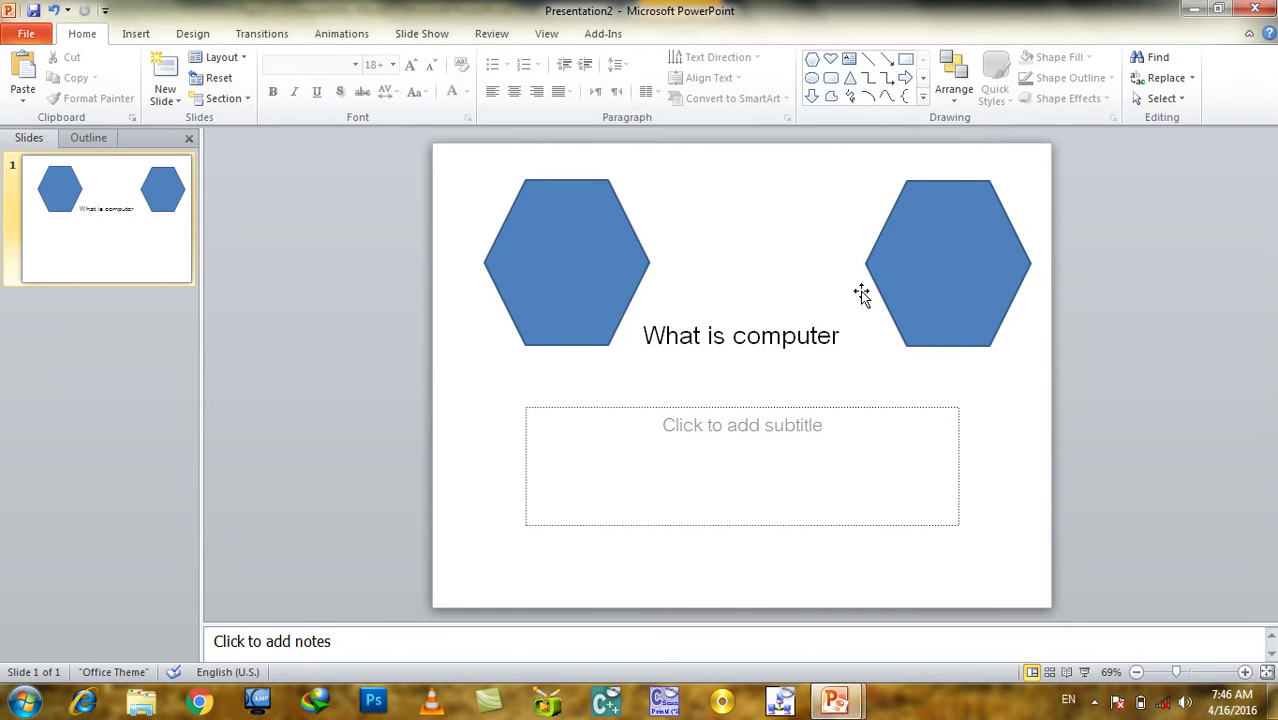
click(747, 340)
click(998, 211)
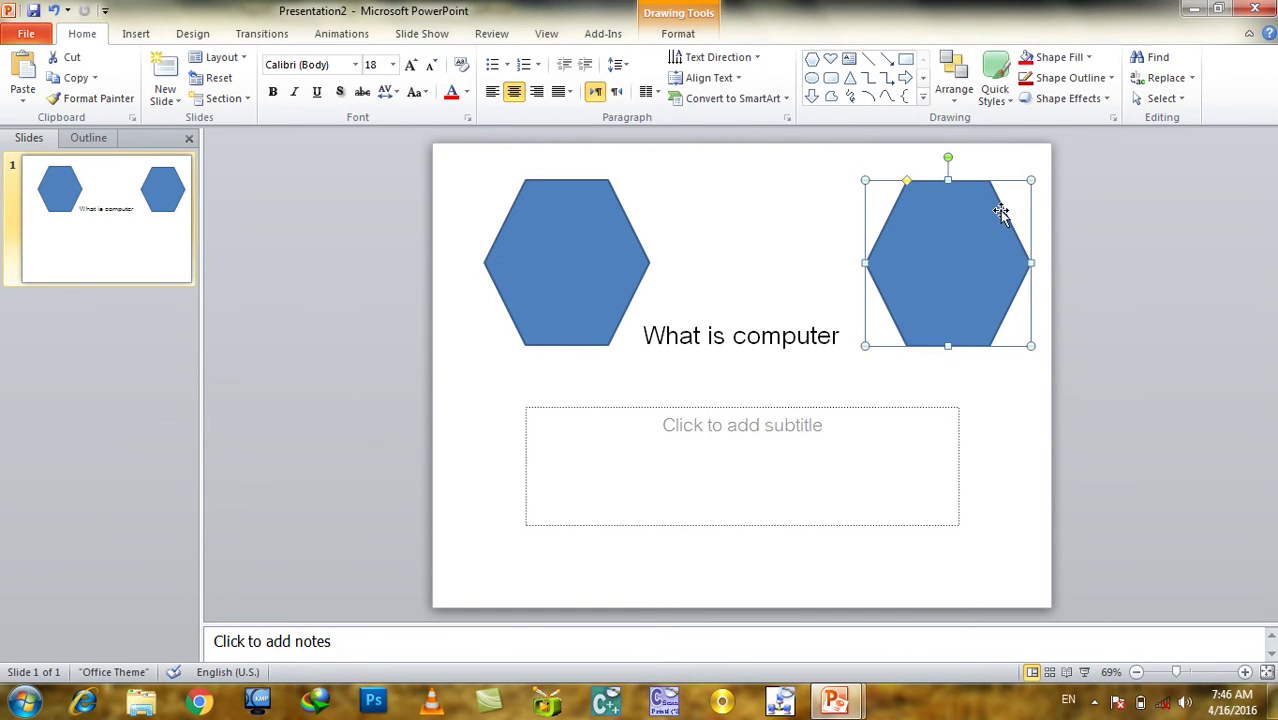
click(1114, 281)
Select each hexagon and the title text in turn with object selection enabled.
click(1165, 97)
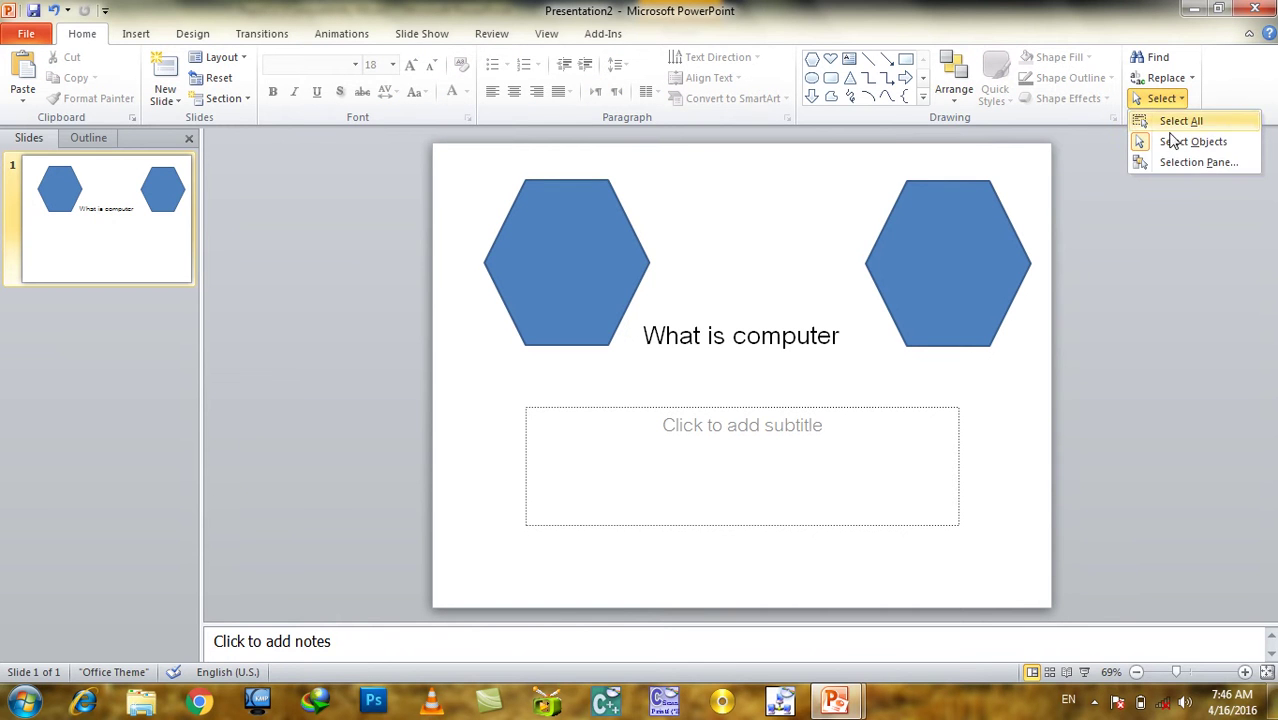
click(1190, 143)
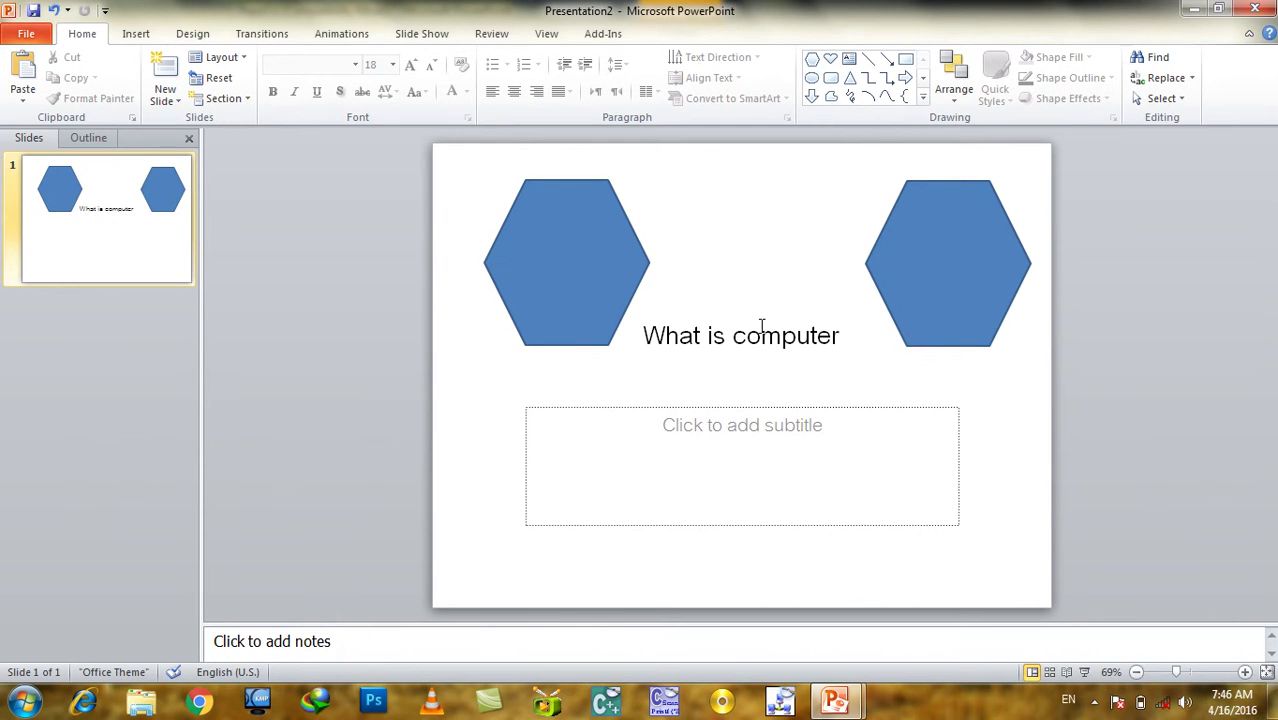
click(894, 262)
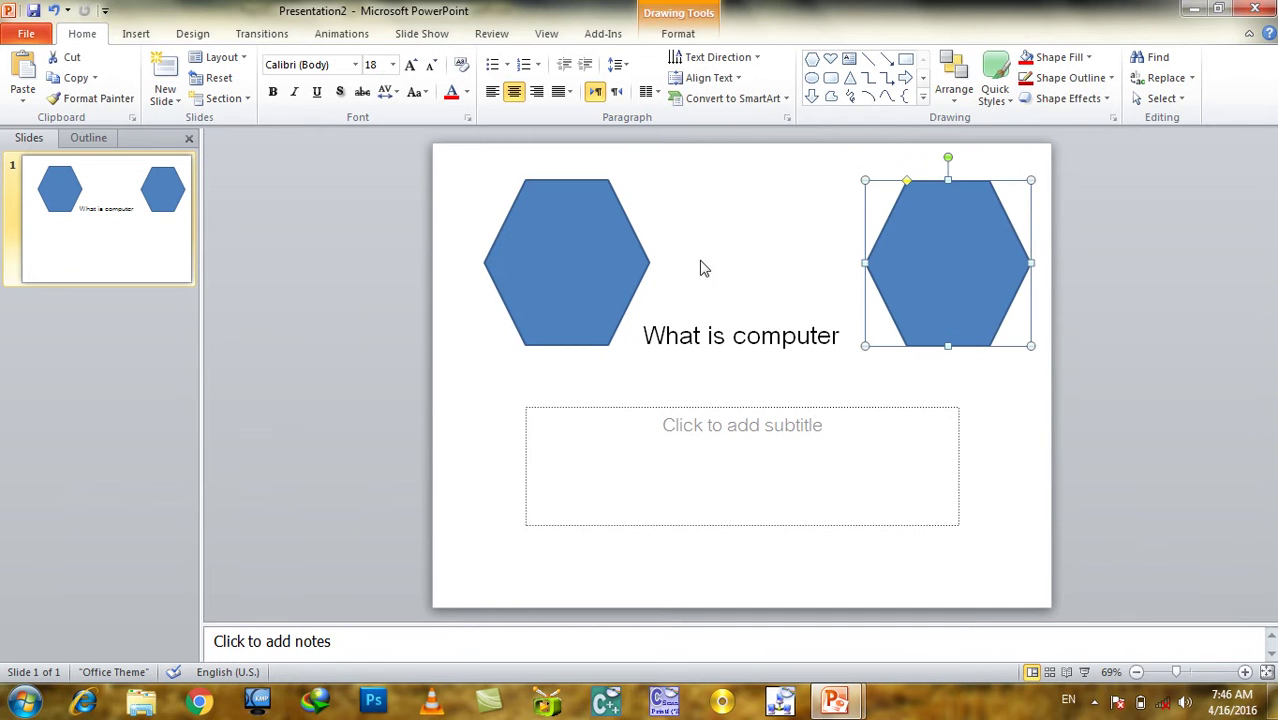
click(590, 252)
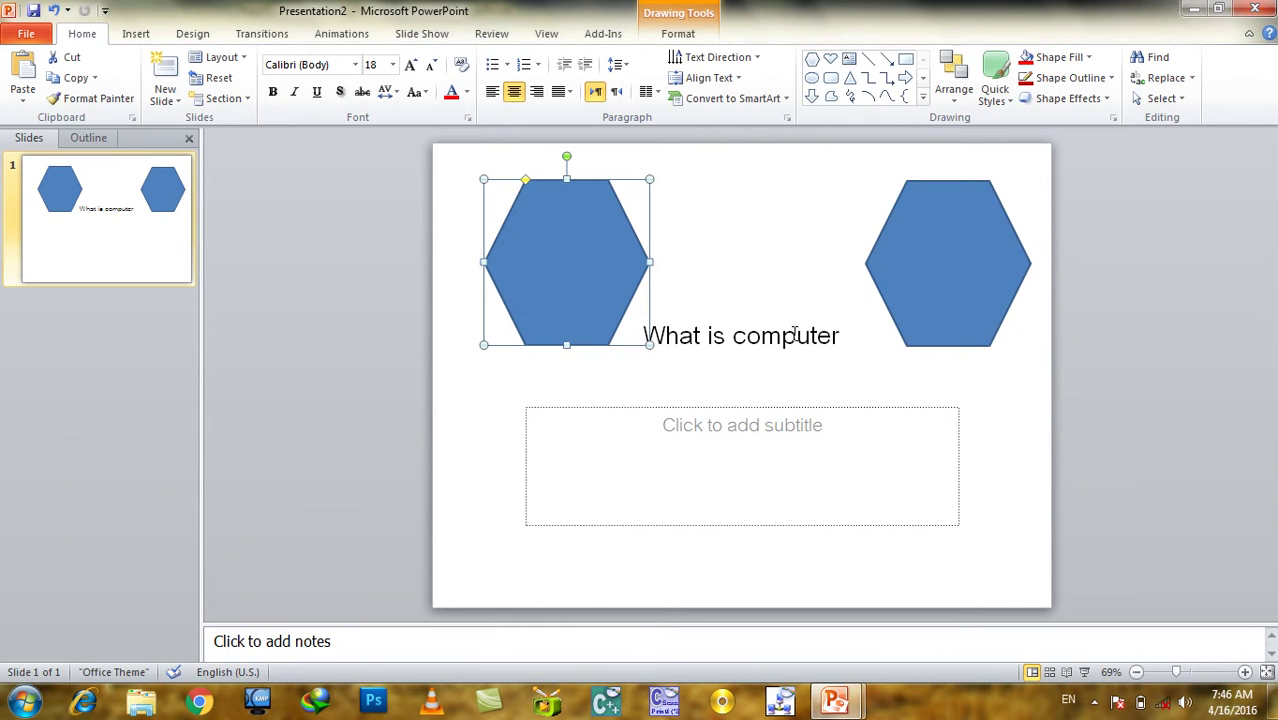
click(794, 335)
triple_click(794, 335)
click(1121, 374)
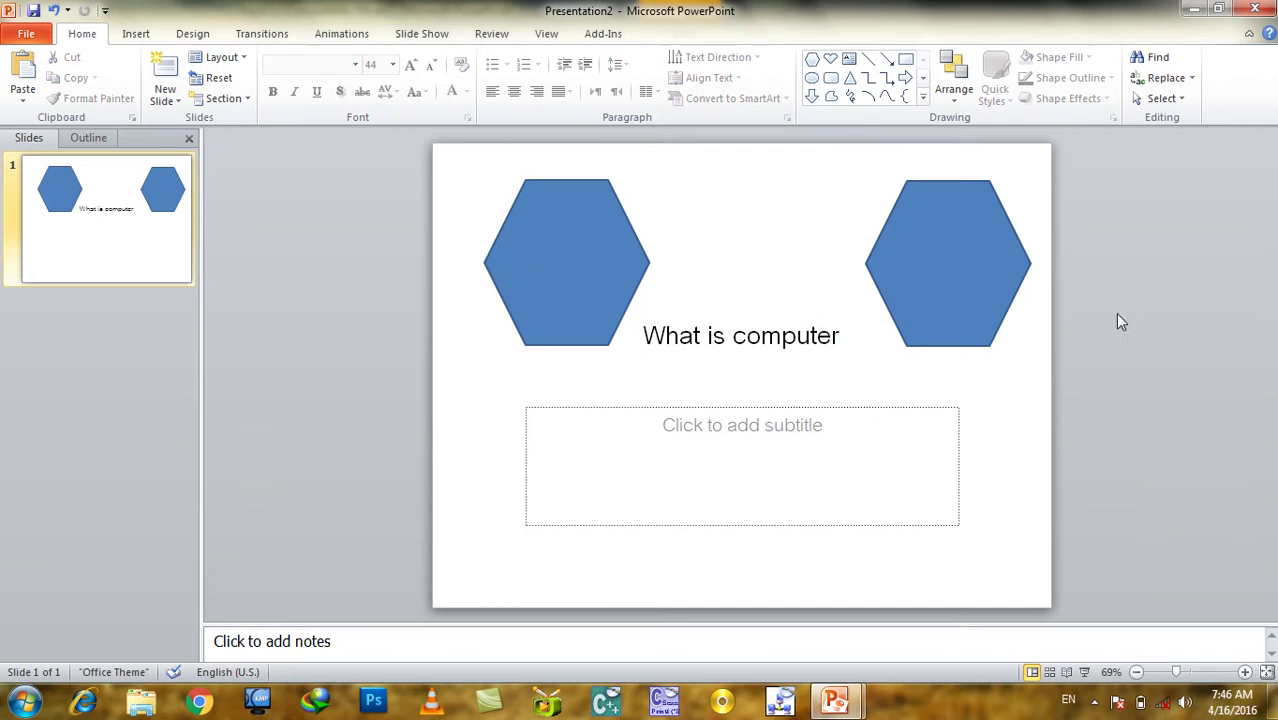
click(1183, 100)
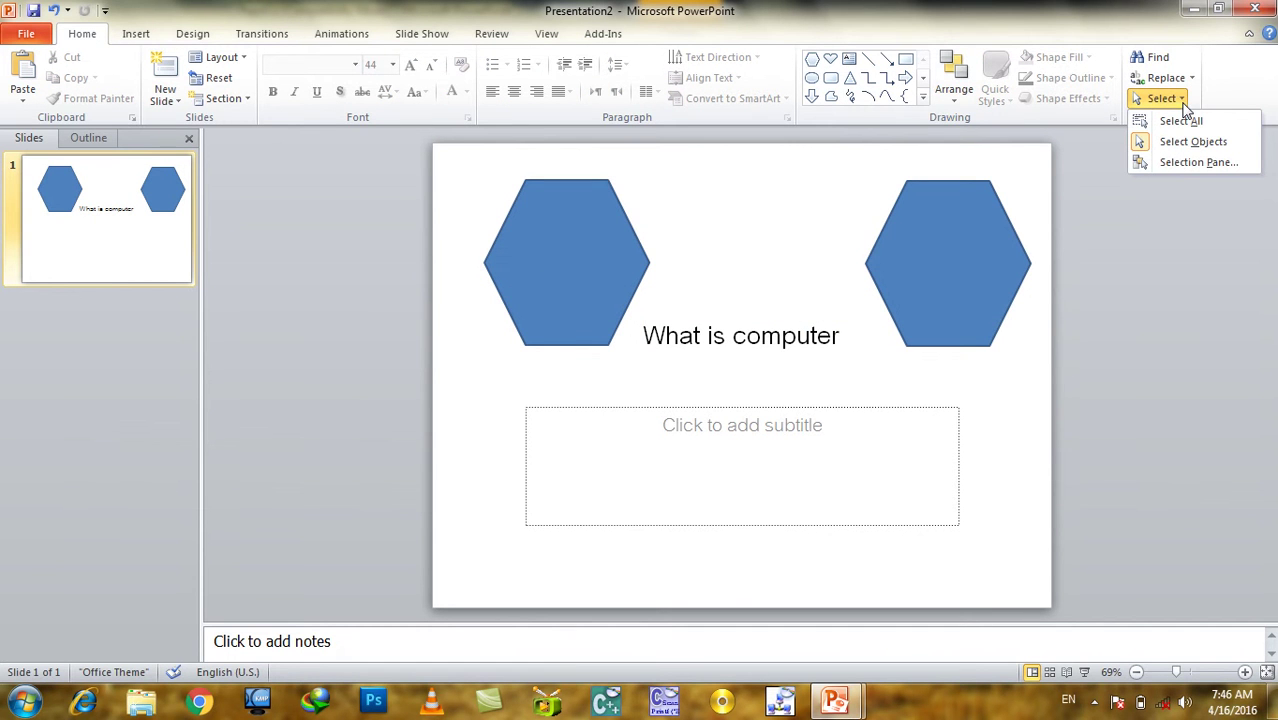
Hide and then show all shapes in the Selection Pane, then close it.
click(1198, 163)
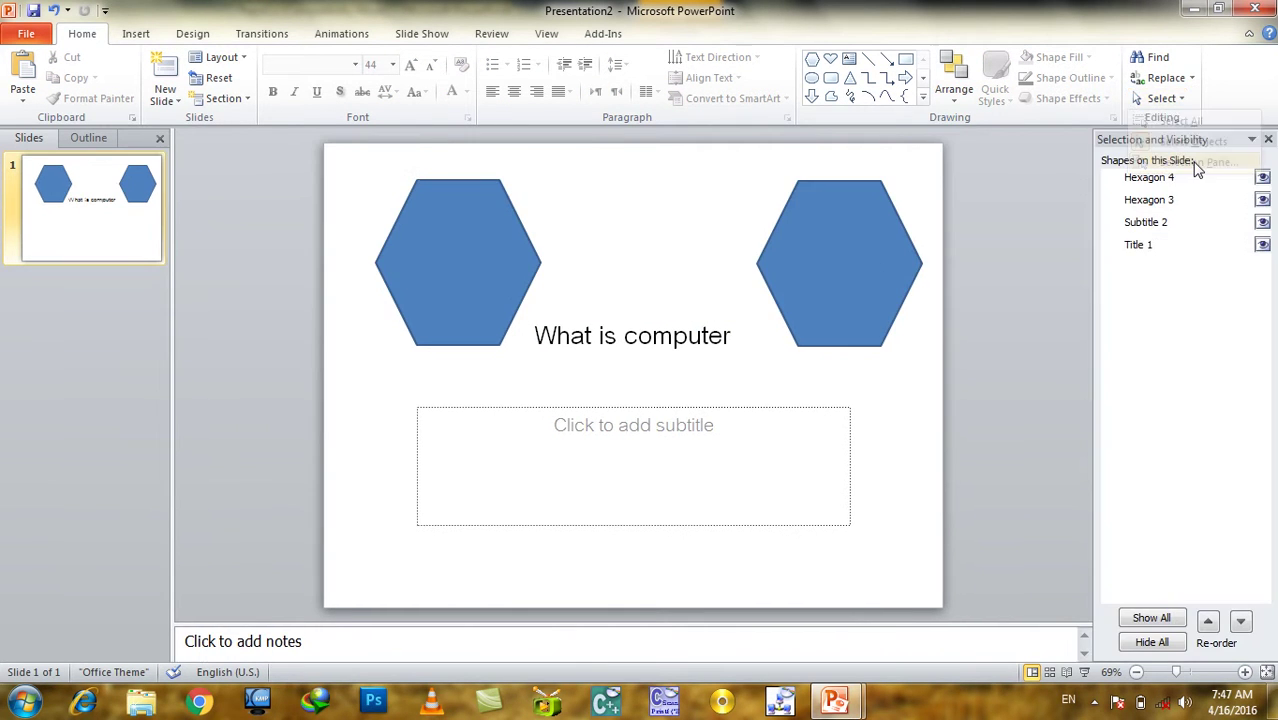
click(1166, 645)
click(1163, 620)
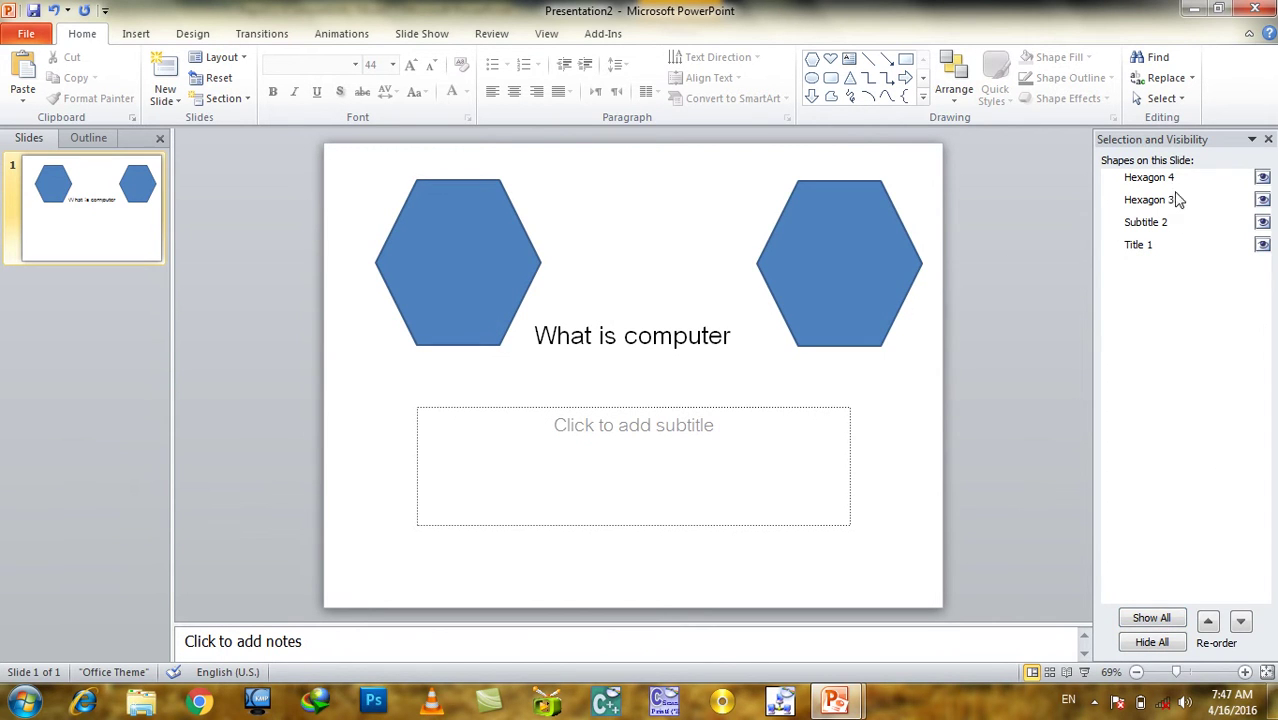
click(1267, 140)
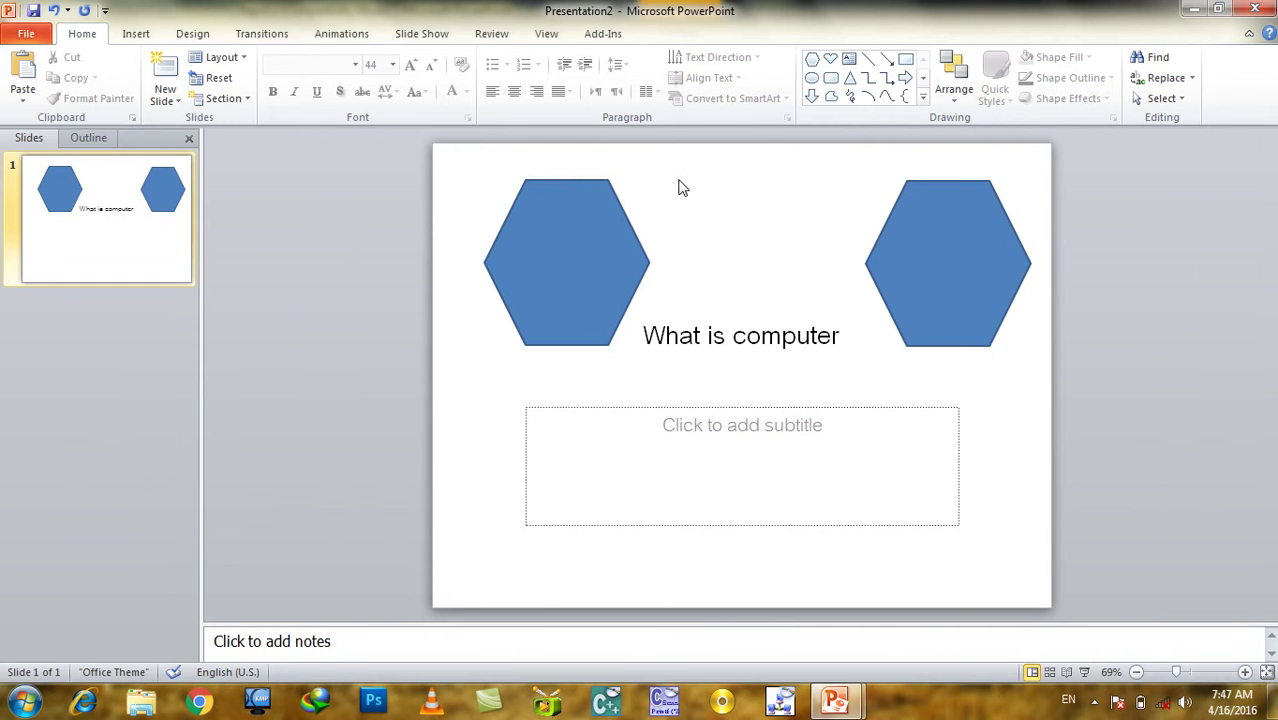
click(1180, 100)
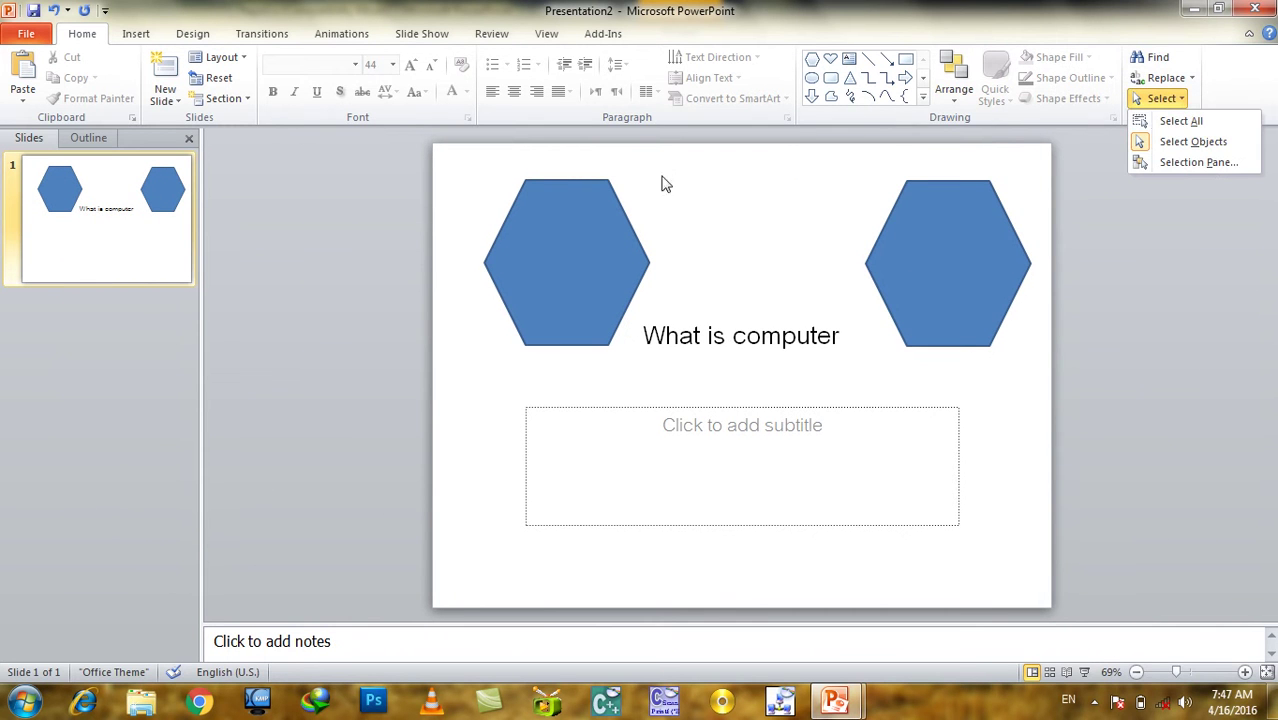
click(283, 318)
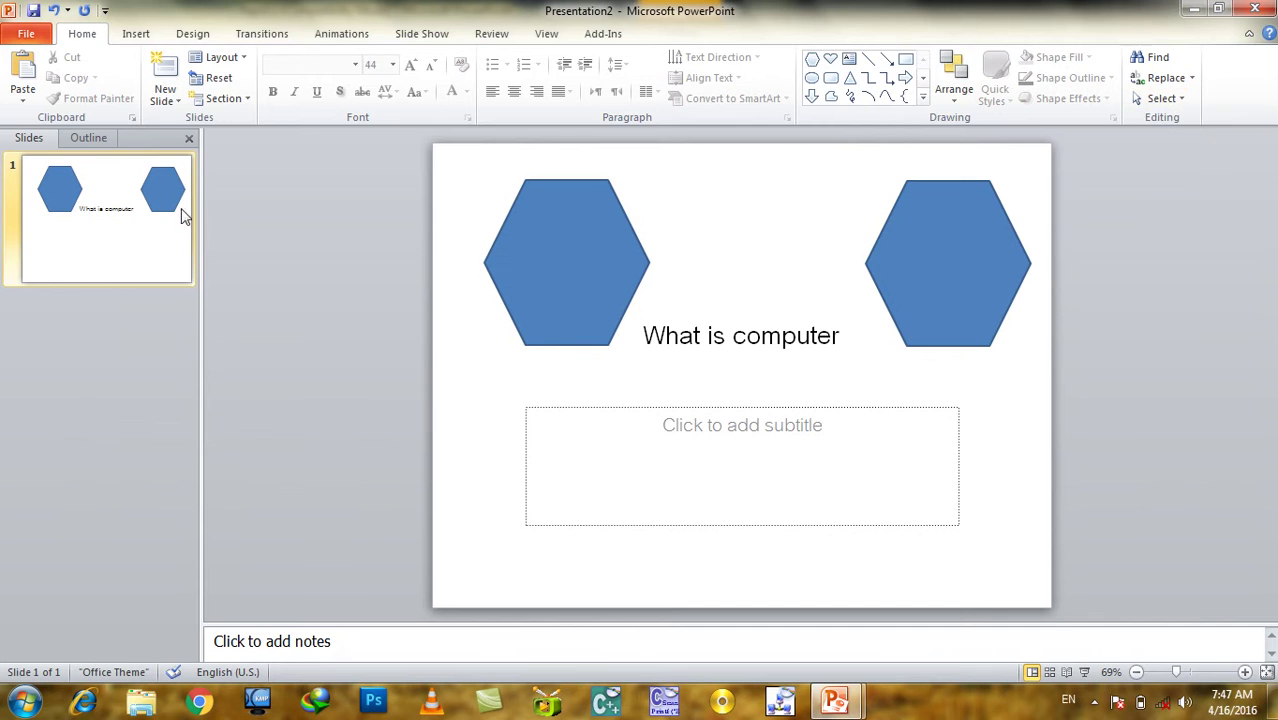
Add a second slide after the title slide and delete its title placeholder.
click(136, 33)
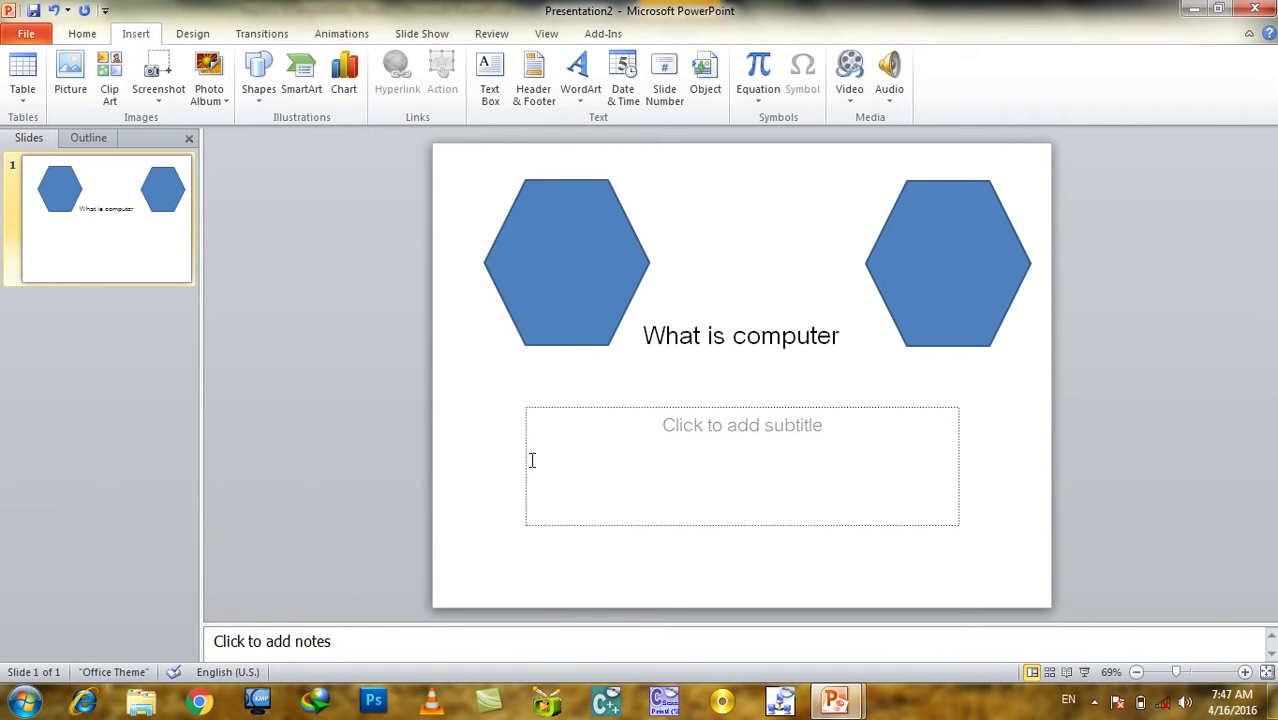
click(596, 305)
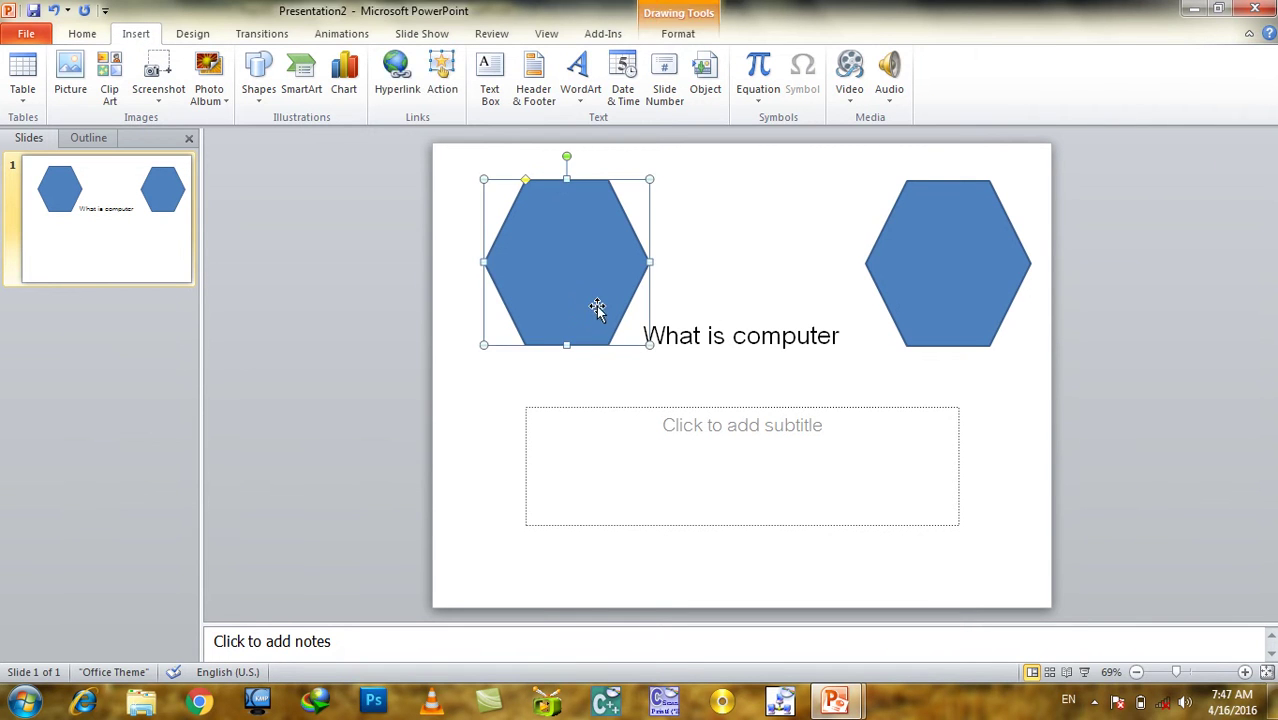
click(57, 393)
key(Return)
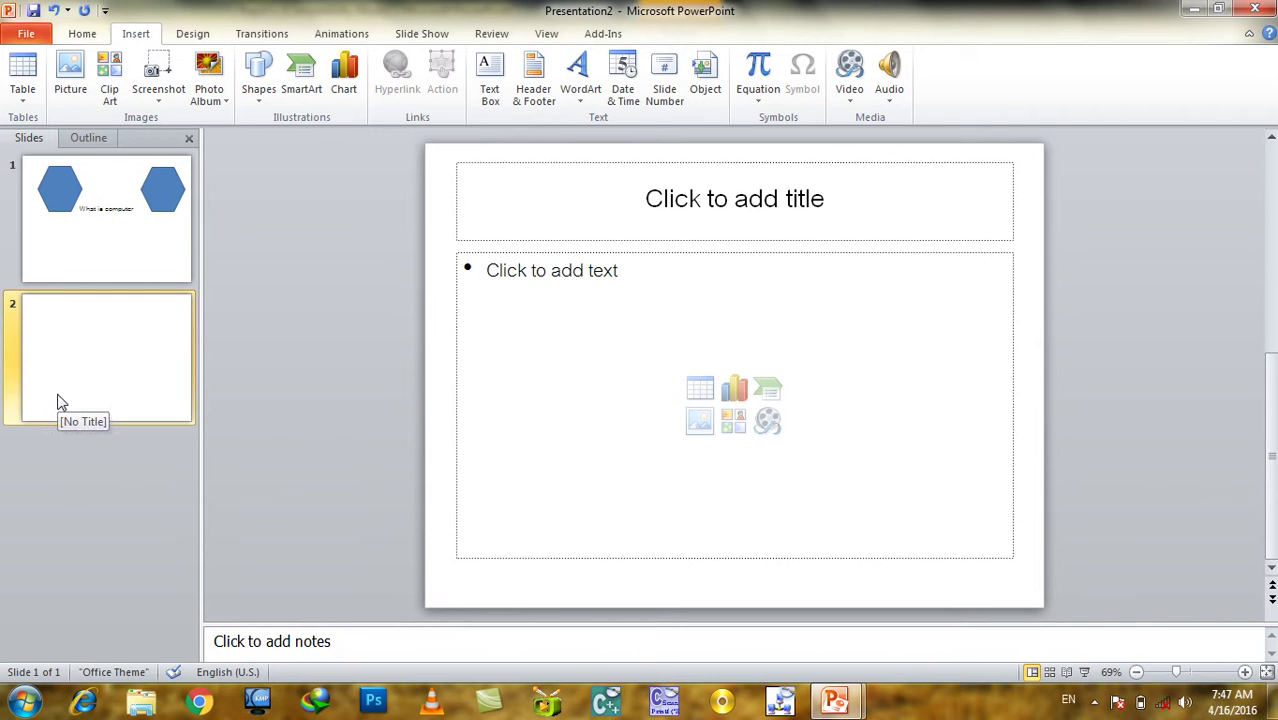
click(674, 300)
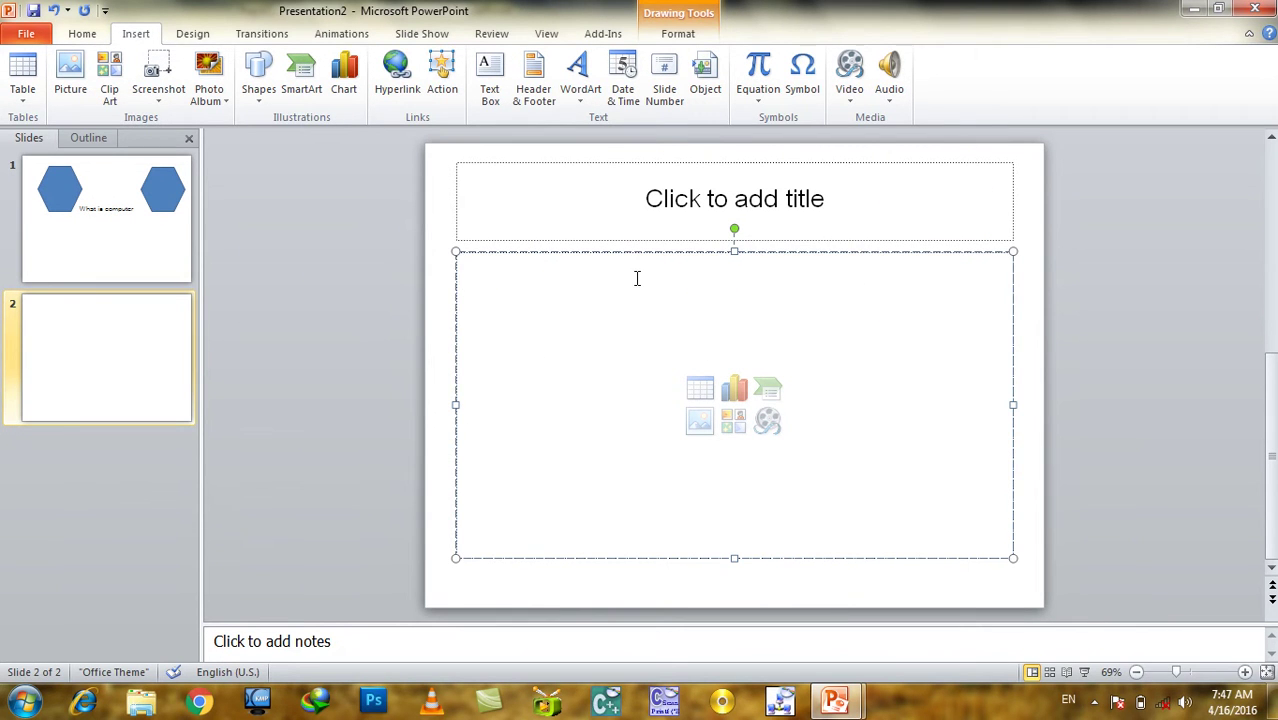
click(670, 246)
key(Delete)
Delete the content placeholder and insert a 3-column, 10-row table.
click(668, 250)
key(Delete)
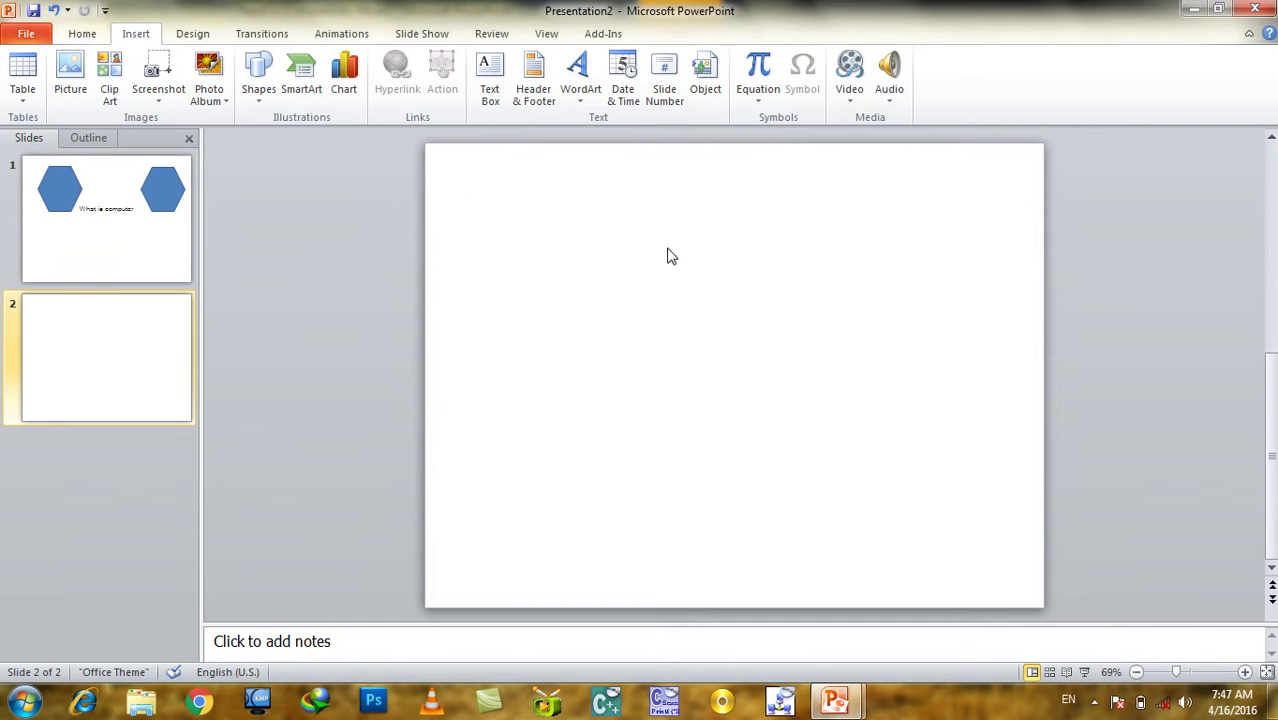
click(24, 92)
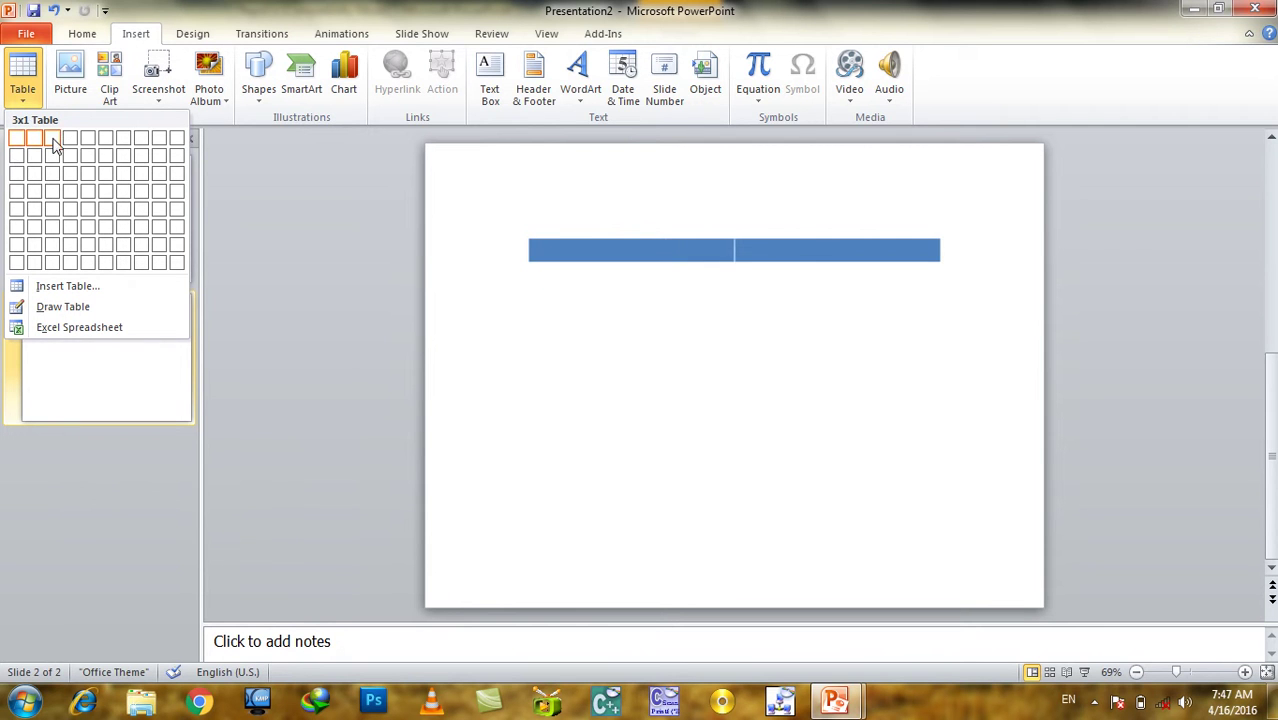
click(92, 286)
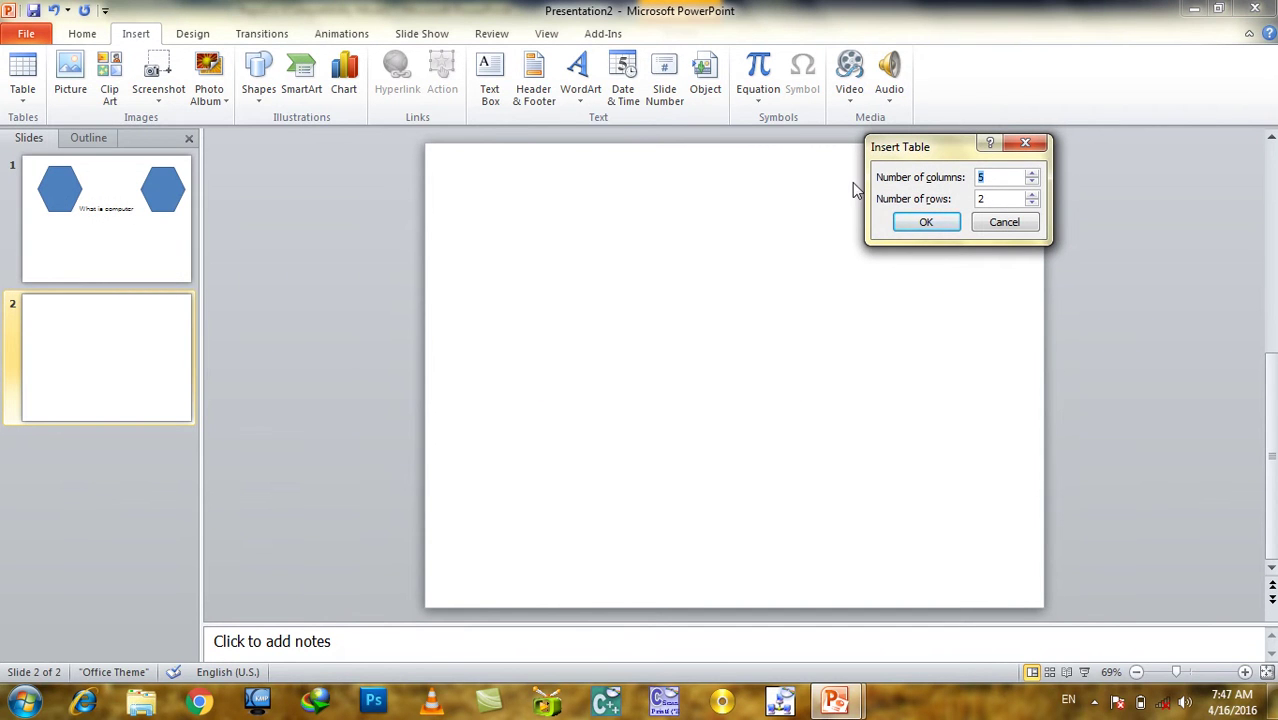
text(3)
key(Tab)
key(Return)
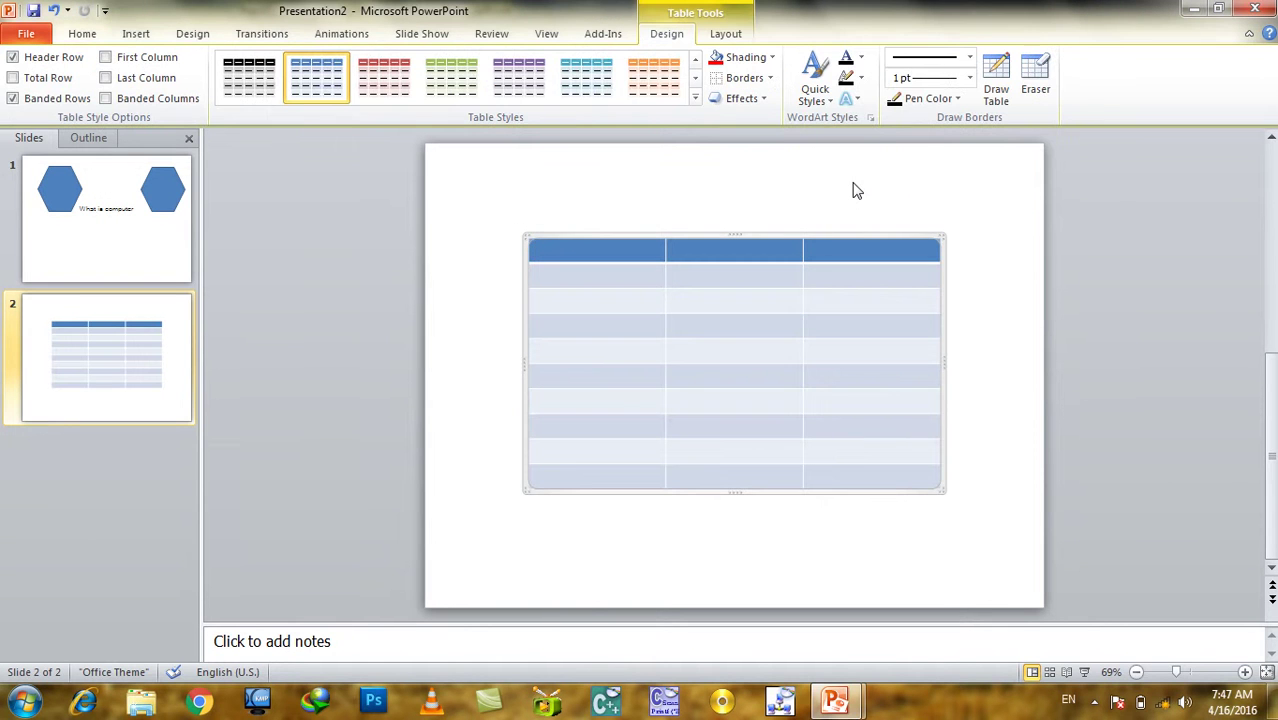
Enter headers SID, Sname and Program and number the SID column 1 to 9.
text(SIDSname)
text(4)
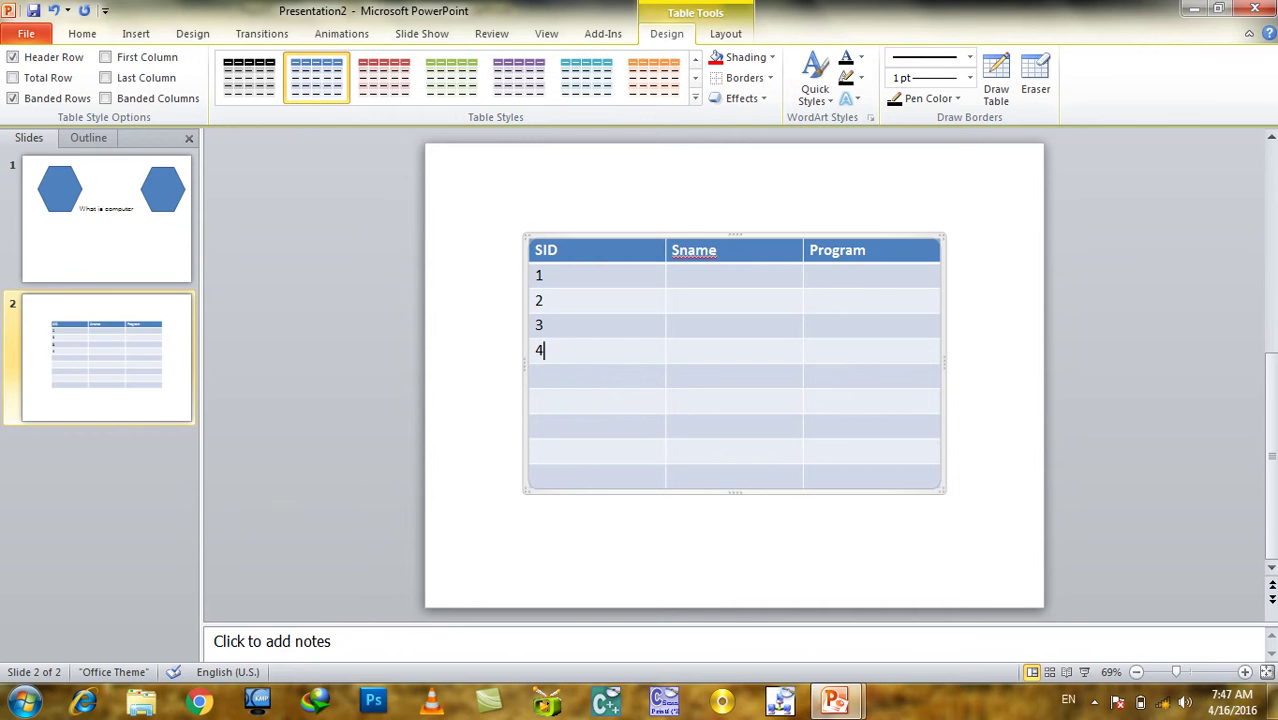
text(90)
Apply the purple Light table style to the student table.
click(996, 360)
click(820, 358)
click(696, 99)
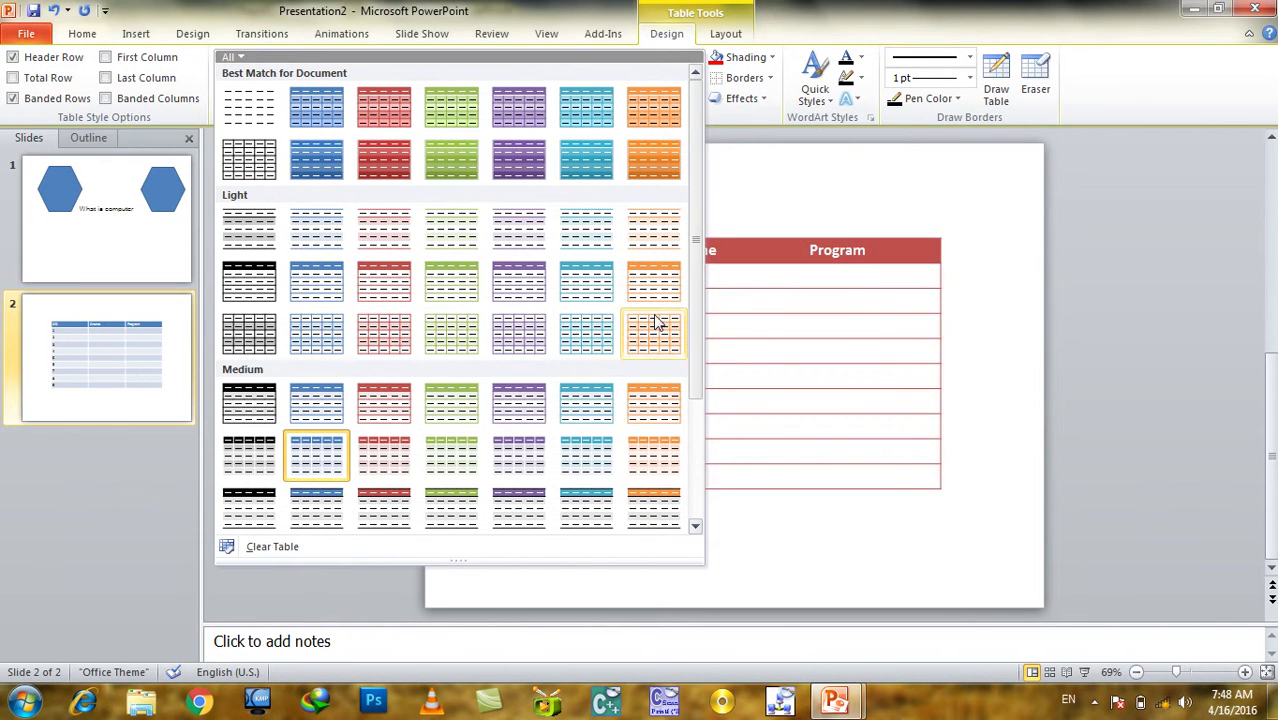
click(510, 287)
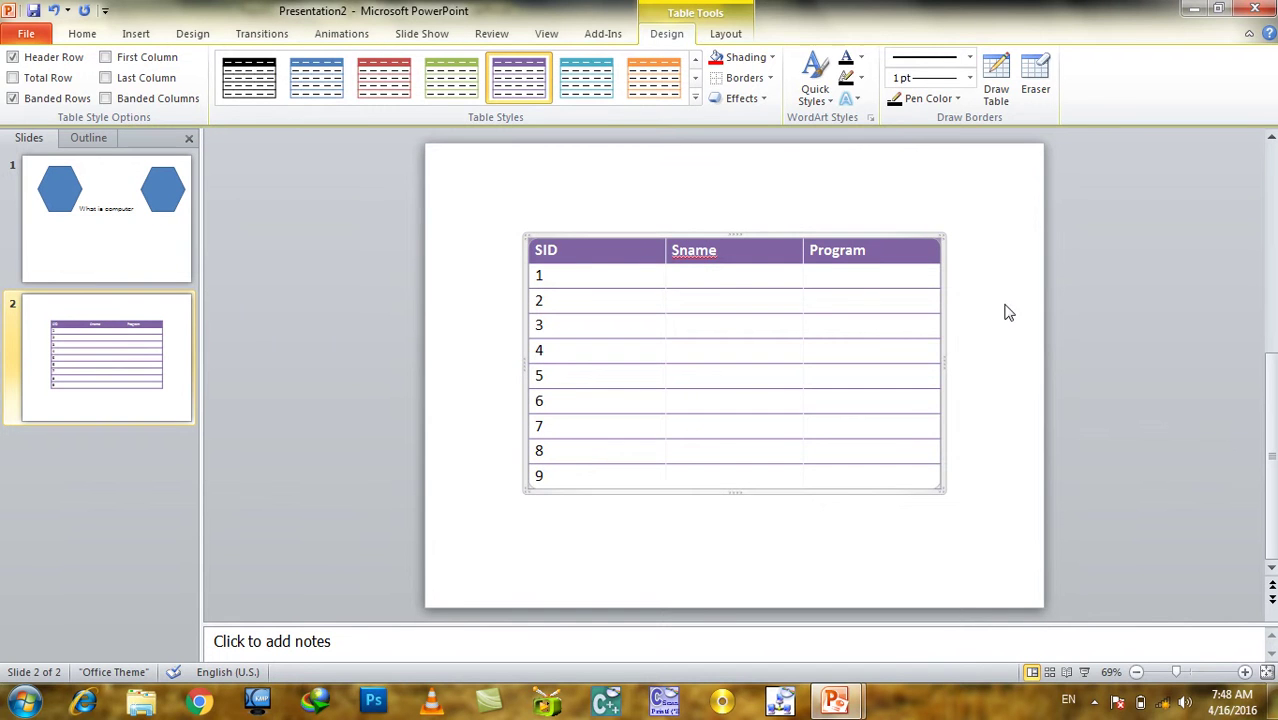
click(979, 331)
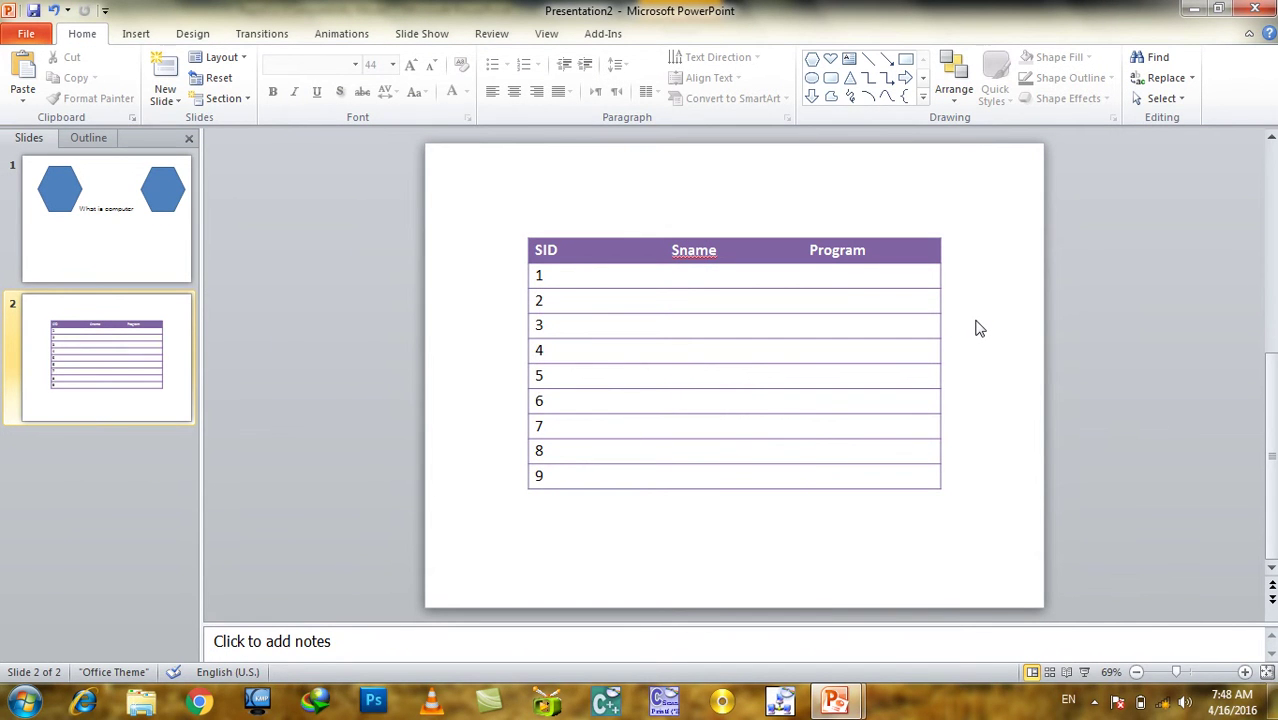
Switch the table to the orange Light style, leaving Sname's spelling unchanged.
click(881, 399)
click(696, 102)
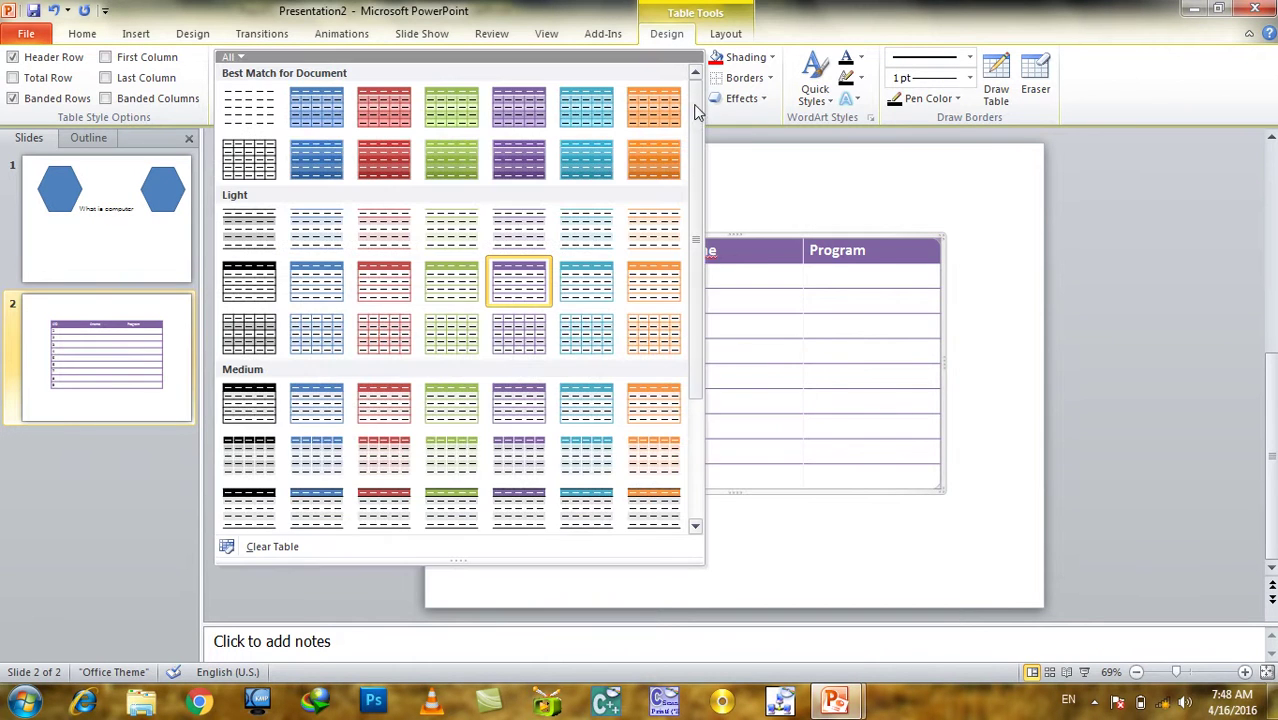
click(656, 330)
click(998, 454)
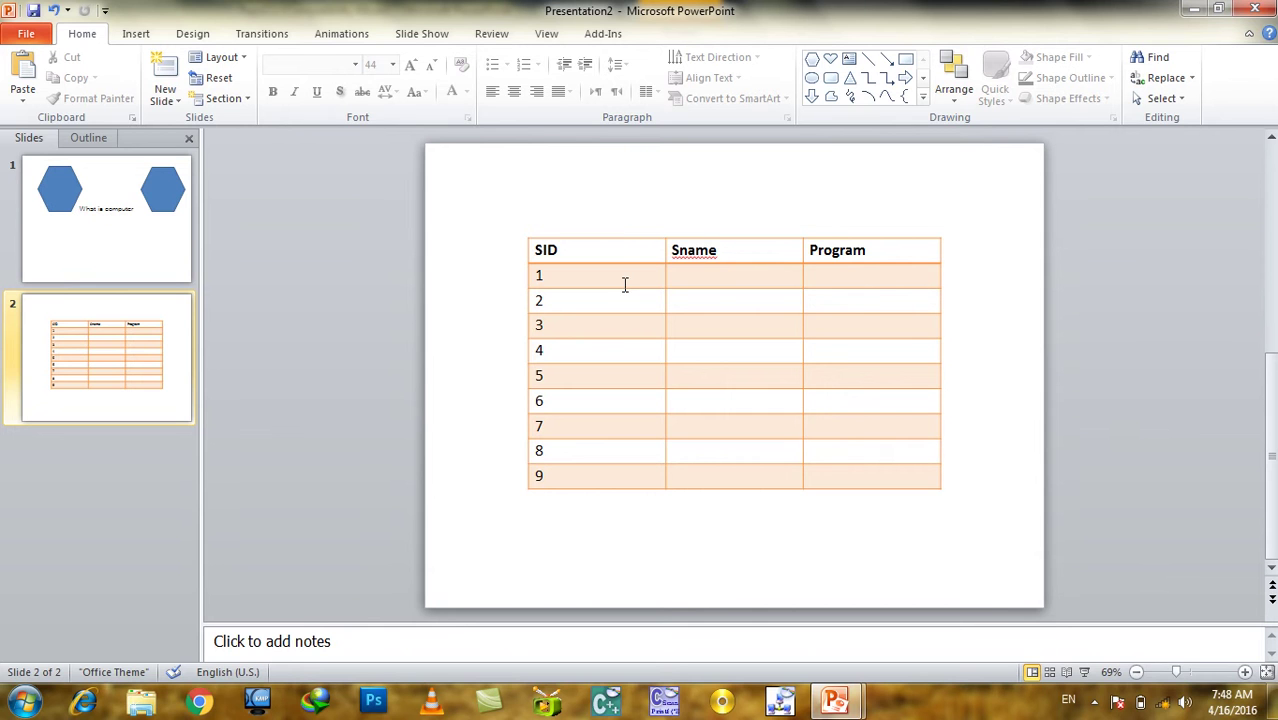
right_click(692, 249)
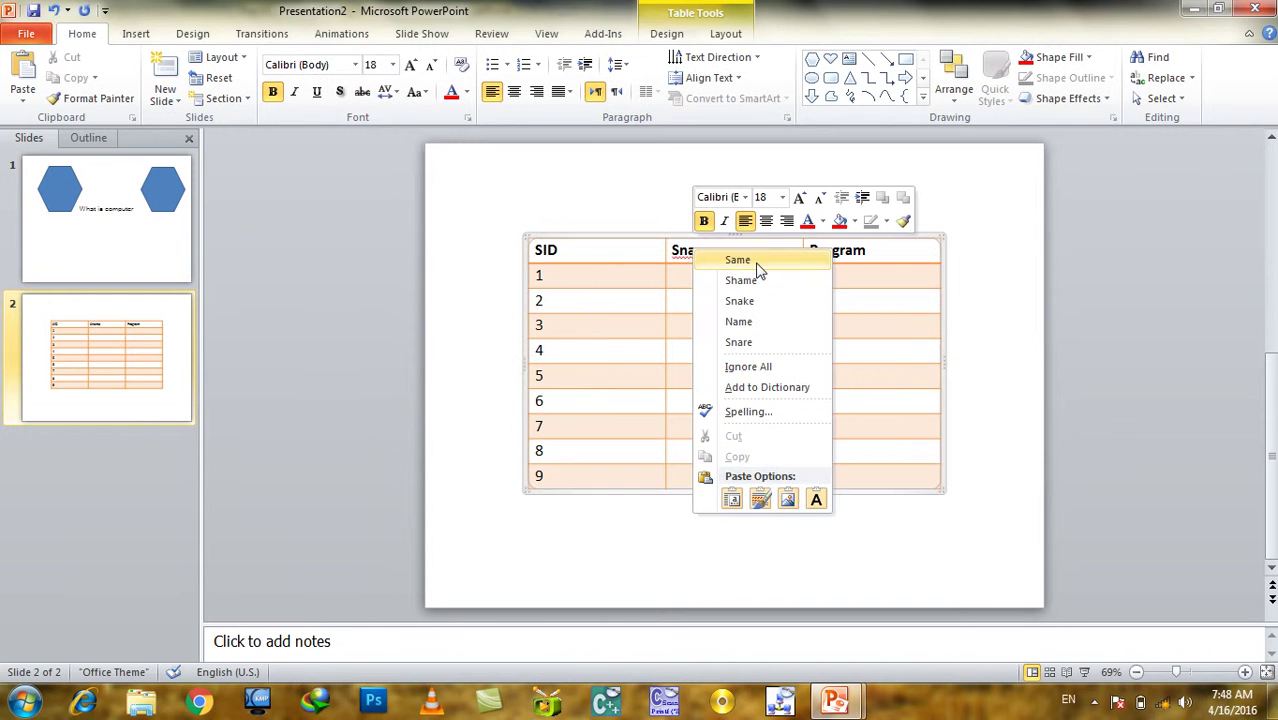
click(998, 322)
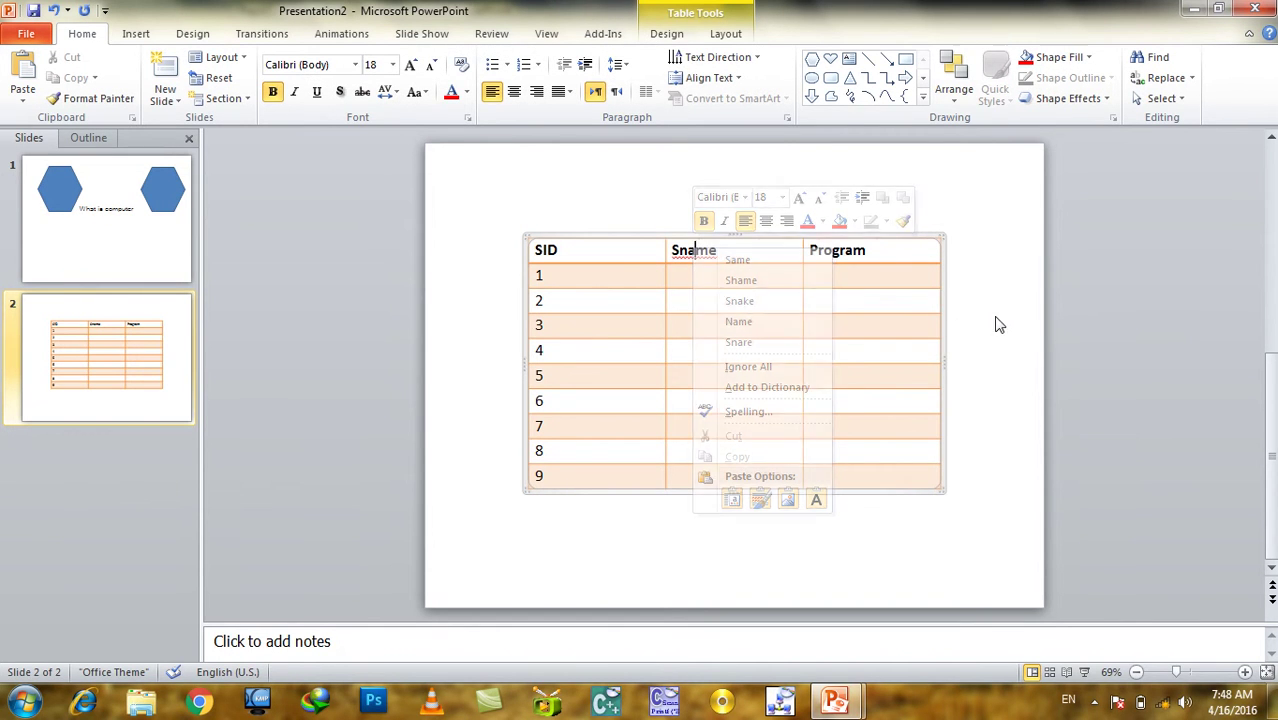
click(136, 34)
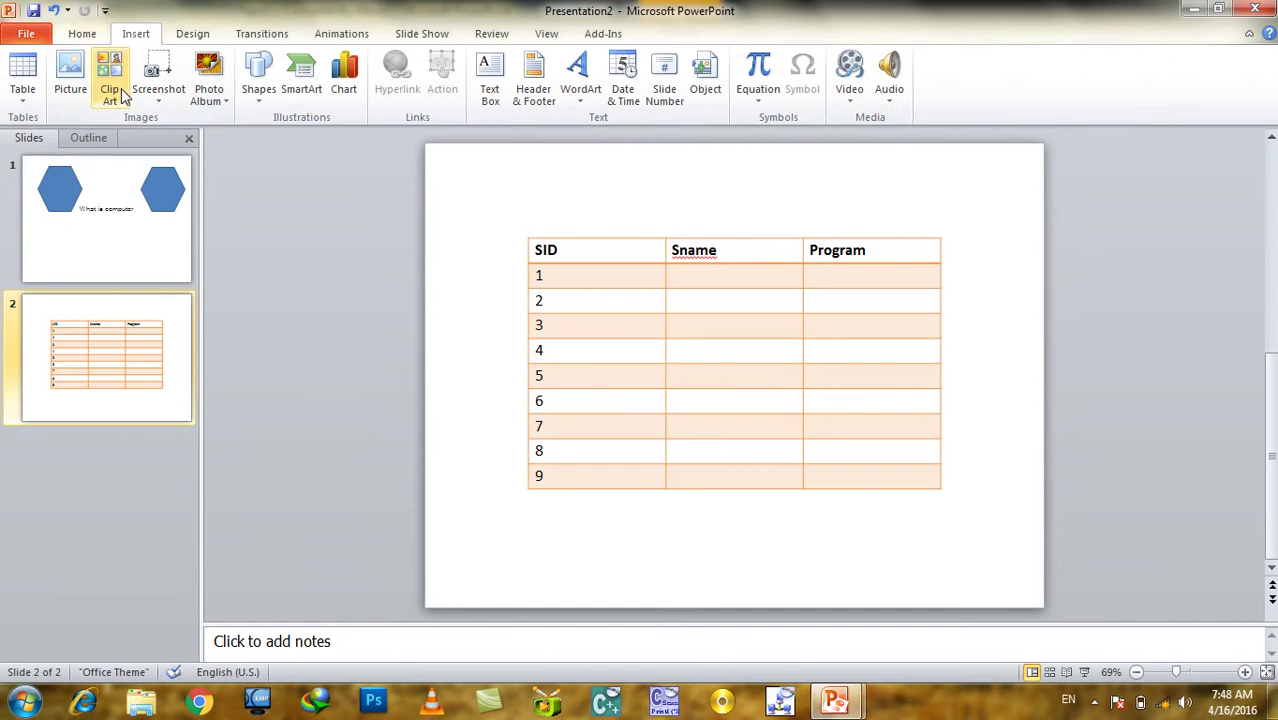
Add a new third slide after the table slide.
click(24, 95)
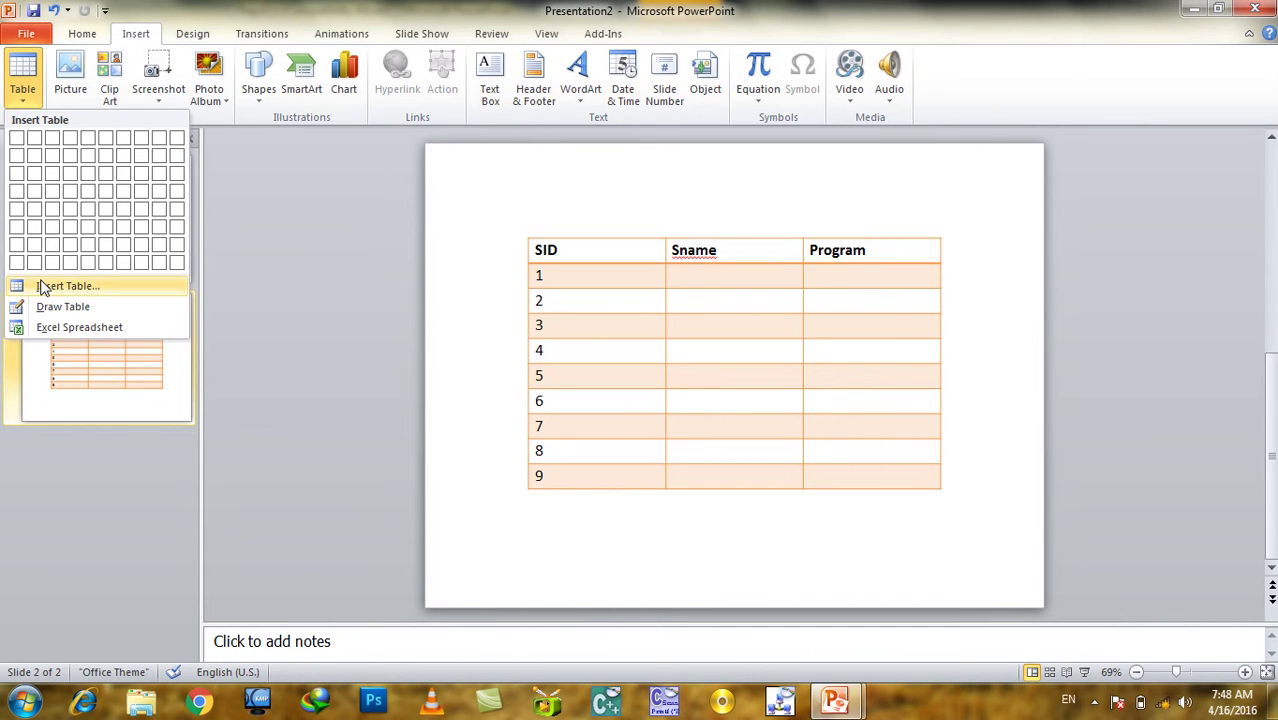
click(750, 376)
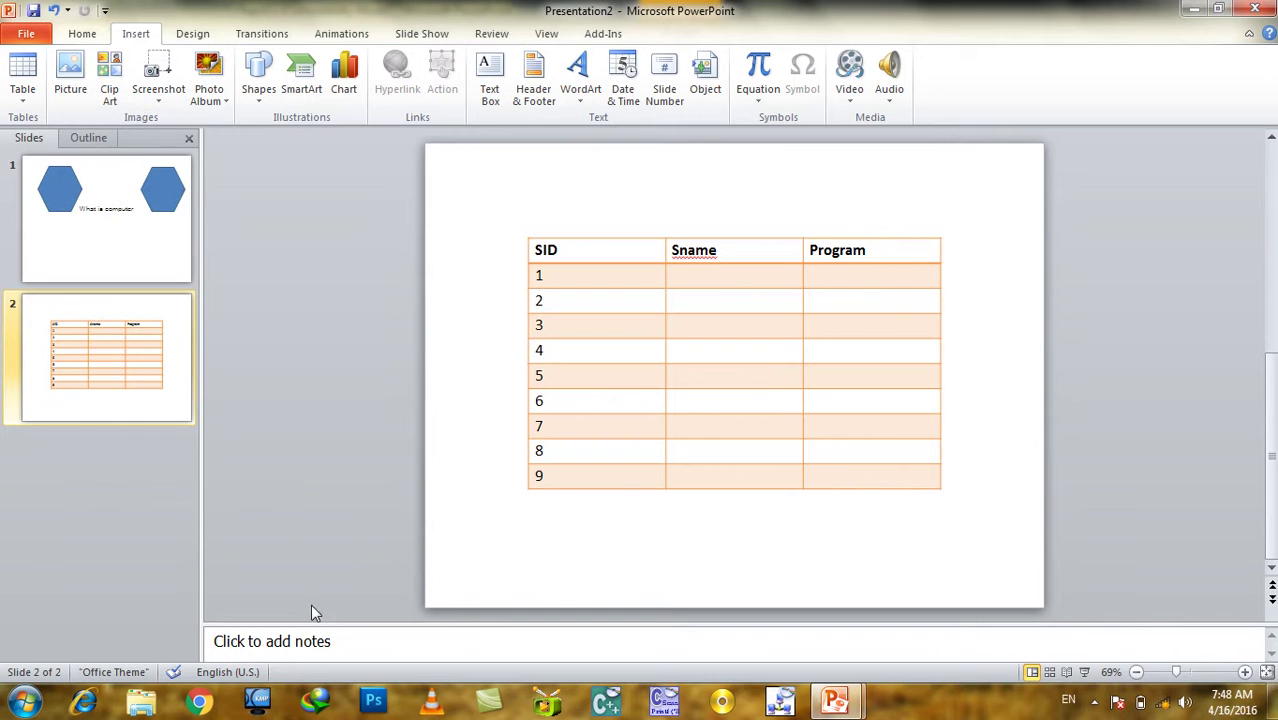
click(14, 520)
key(Return)
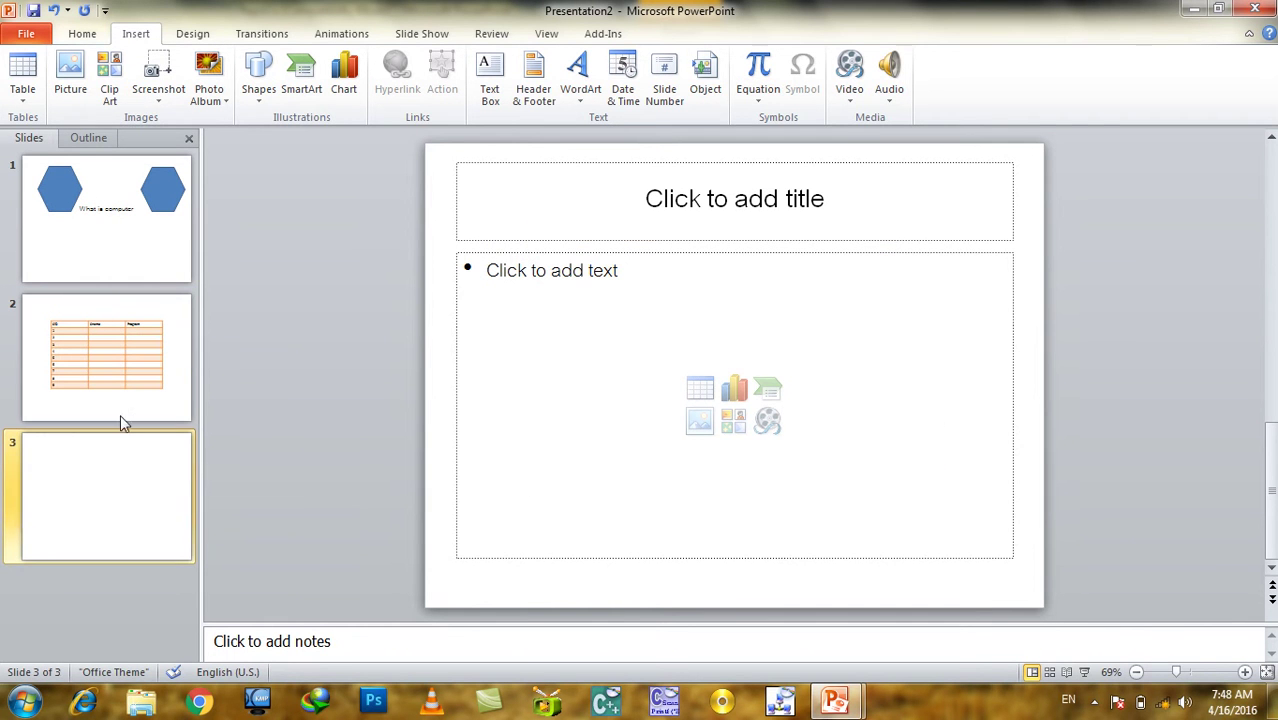
Delete the title and content placeholders from slide 3, leaving it blank.
click(502, 244)
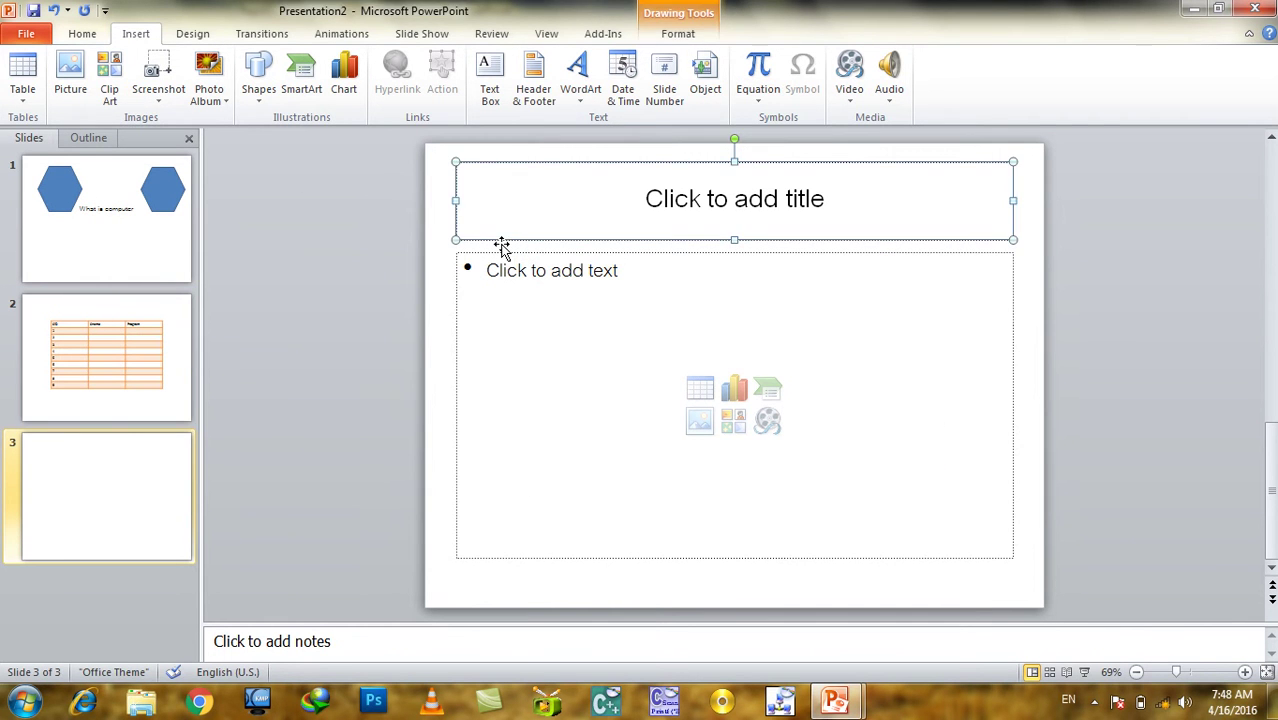
key(Delete)
click(522, 255)
click(522, 255)
key(Delete)
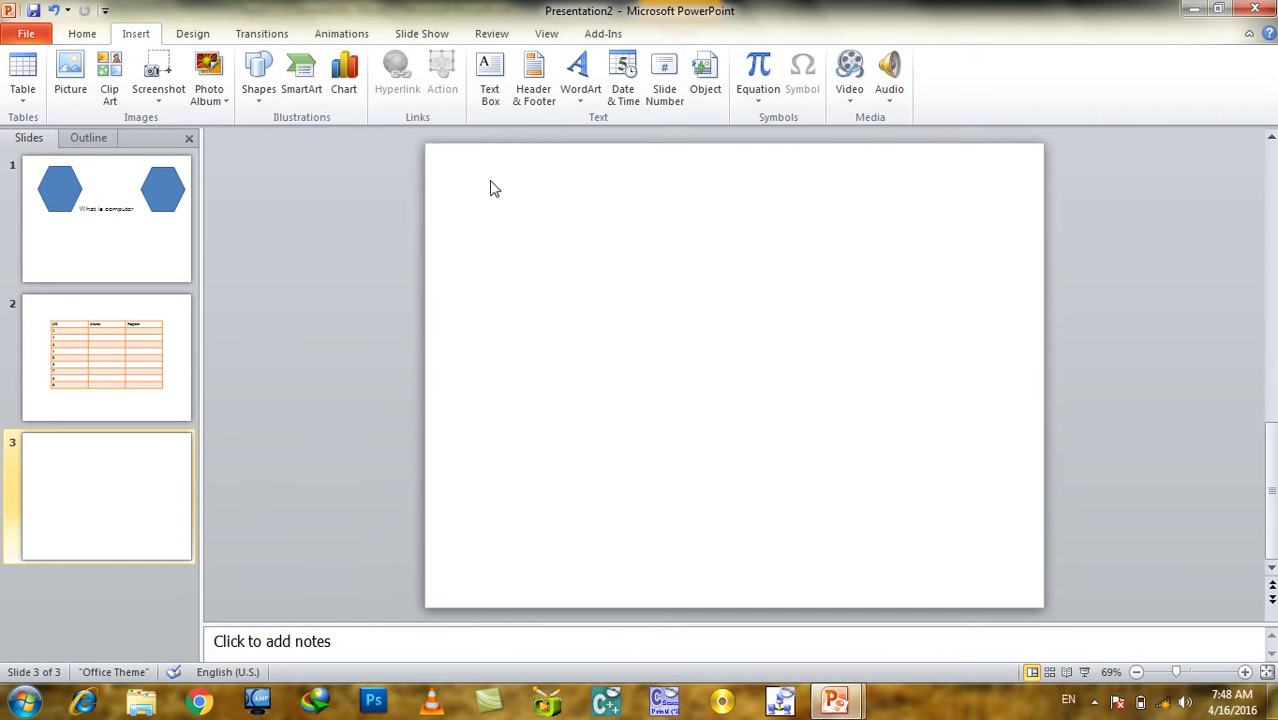
Draw a table outline on slide 3 and split it into four columns with three vertical borders.
click(22, 78)
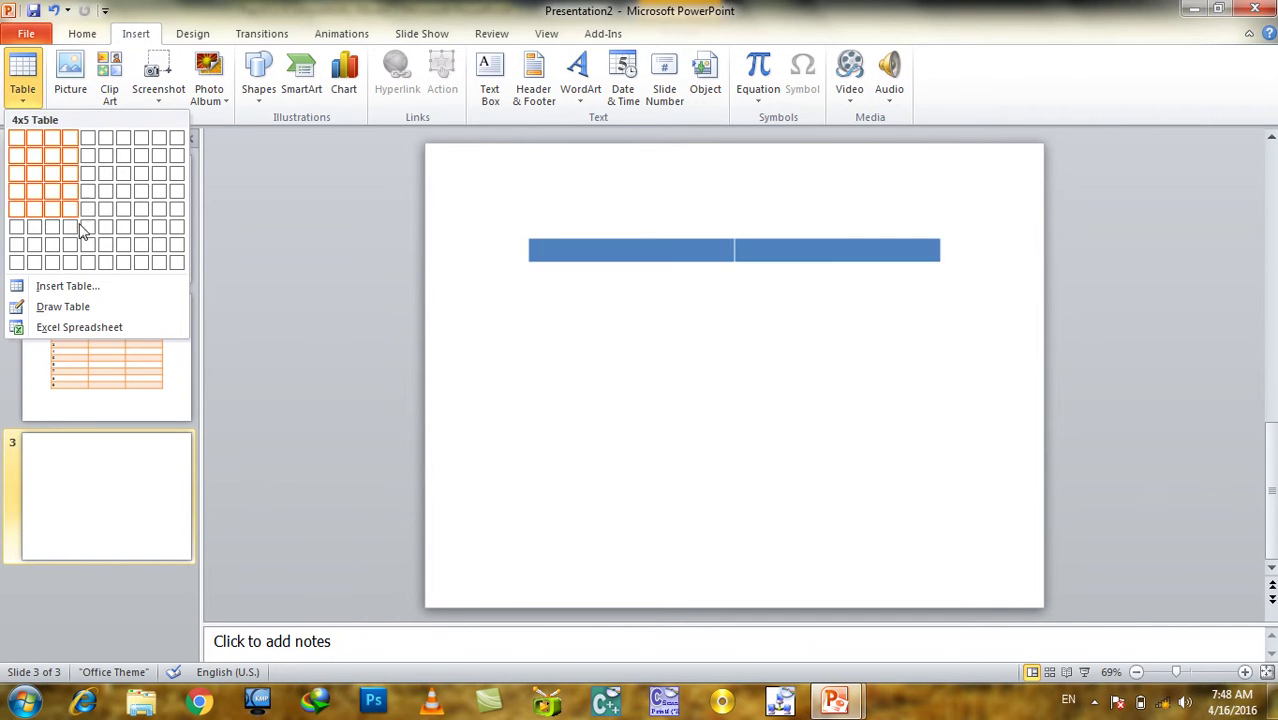
click(90, 307)
mouse_move(510, 217)
mouse_down()
mouse_move(703, 438)
mouse_move(980, 524)
mouse_up()
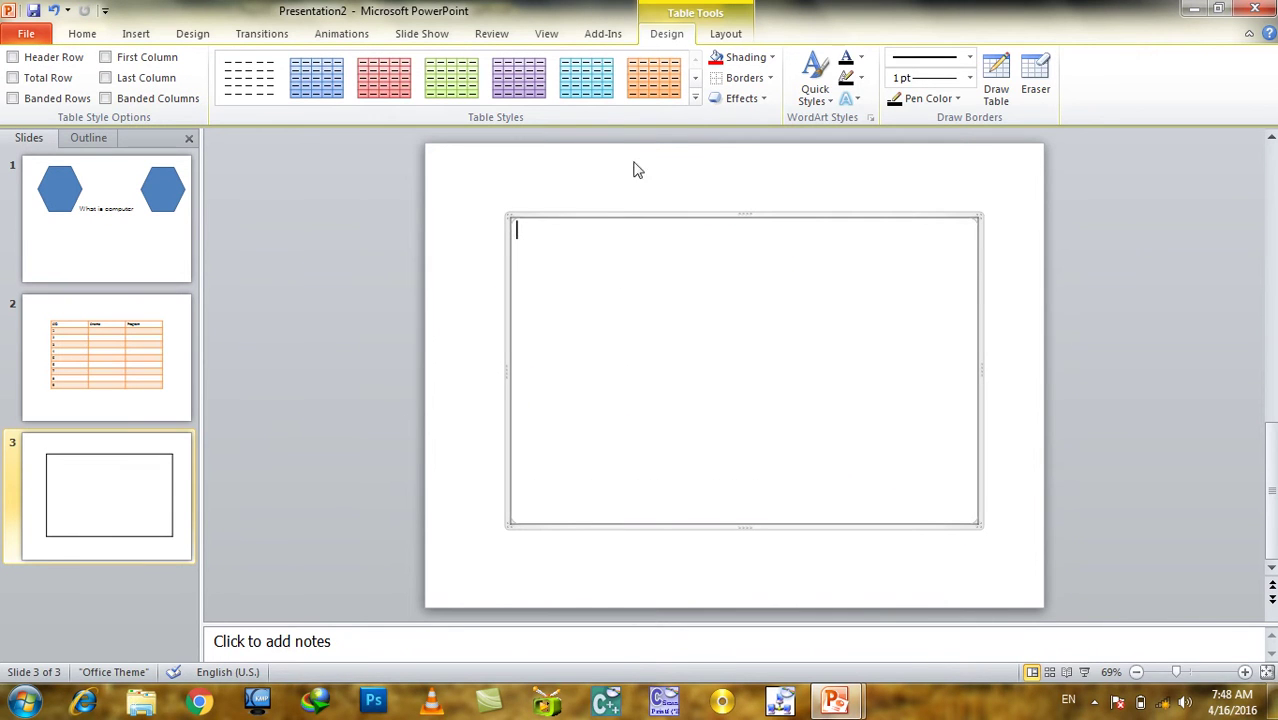
click(996, 86)
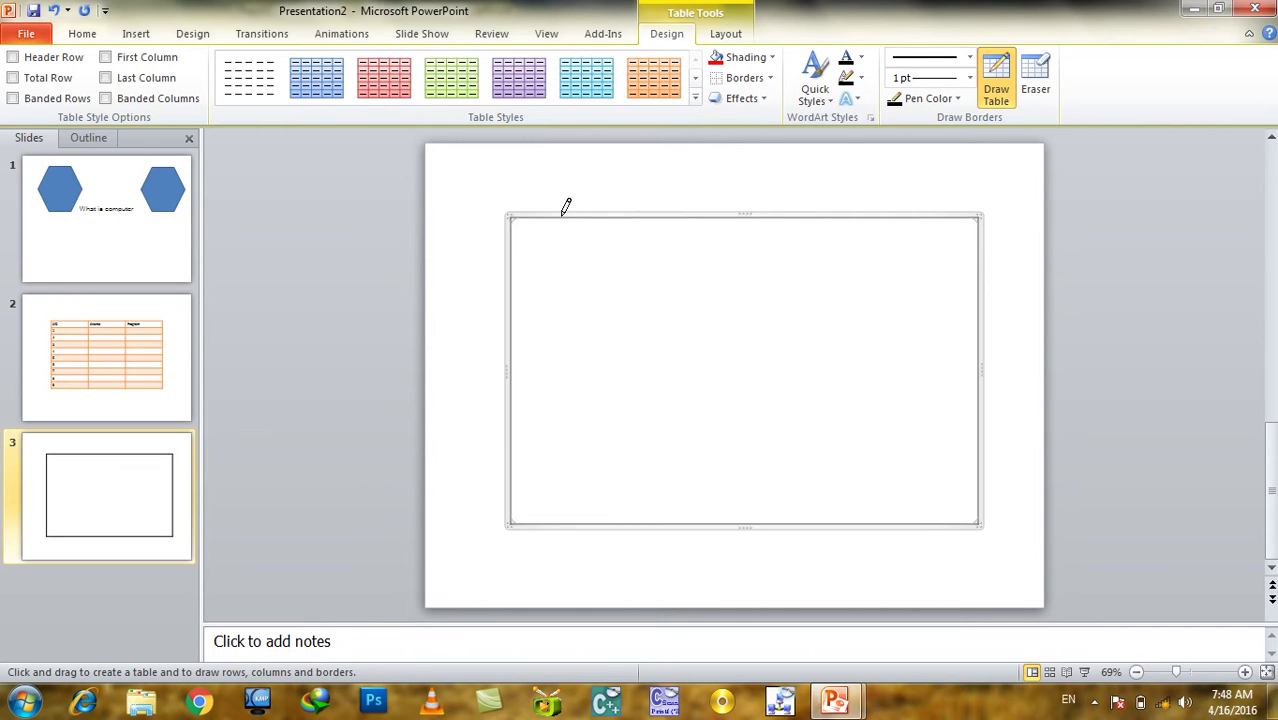
drag(563, 213, 564, 521)
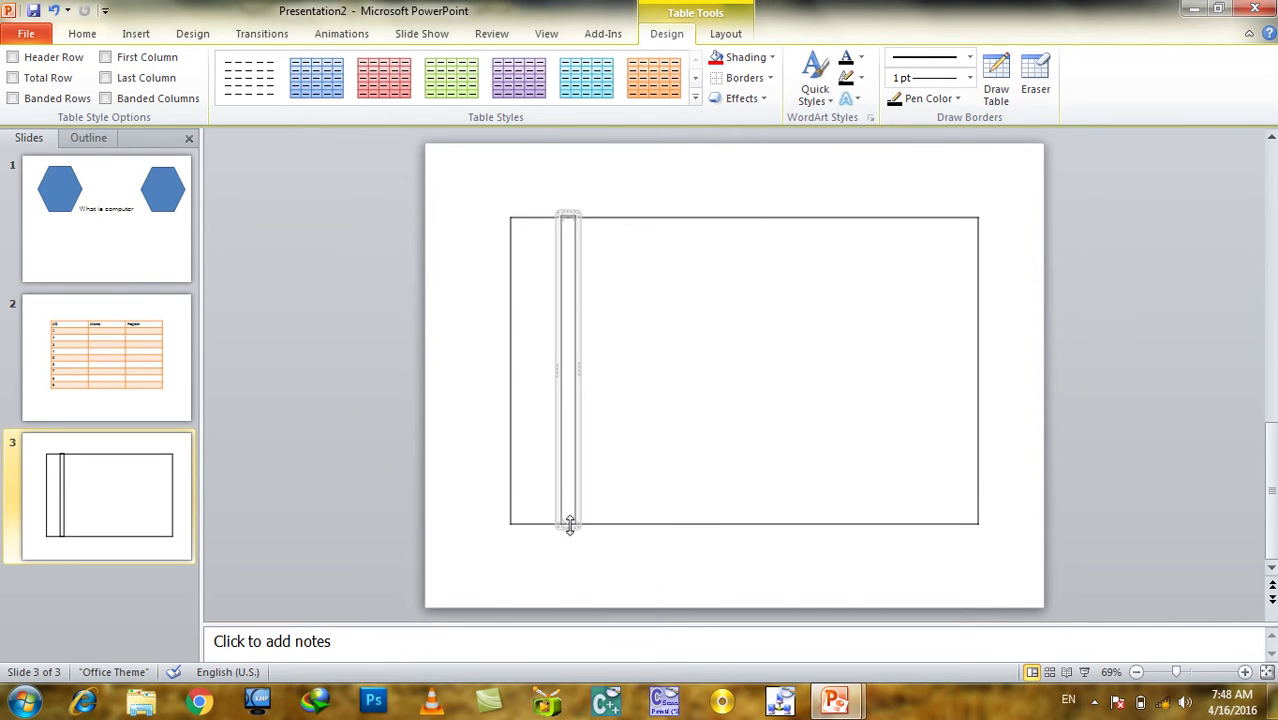
key(ctrl+z)
click(996, 80)
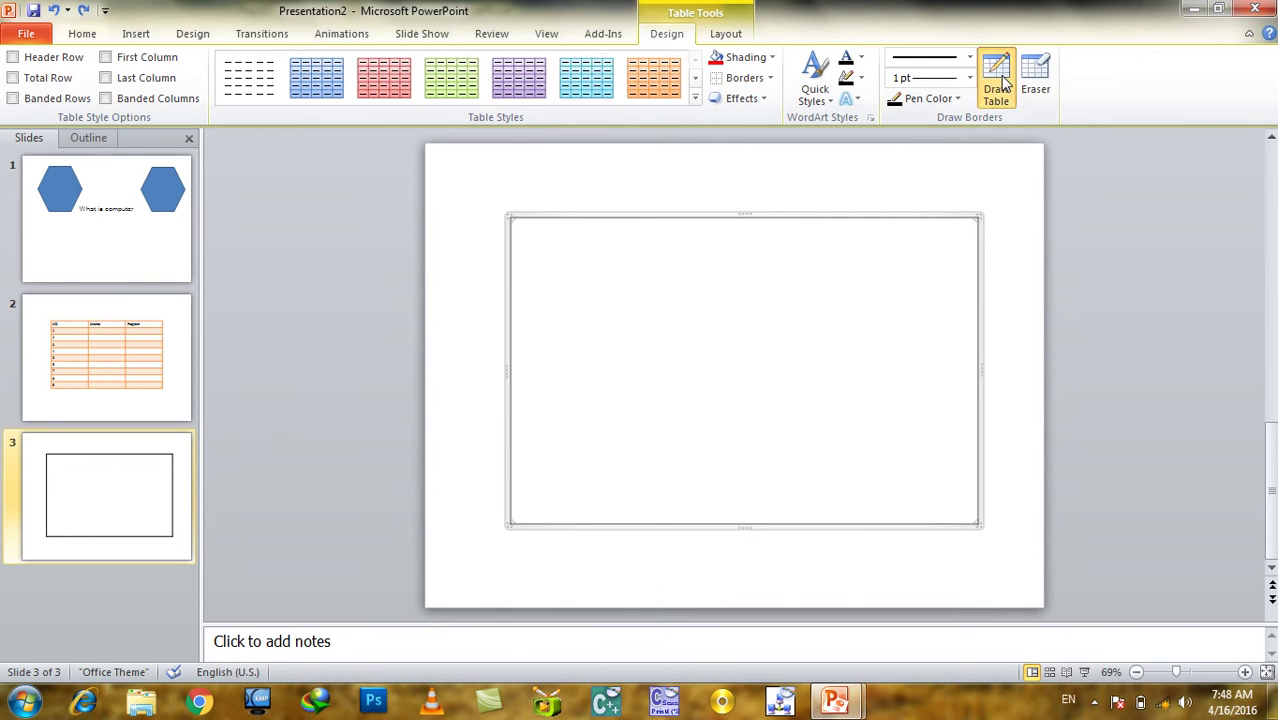
drag(576, 235, 577, 430)
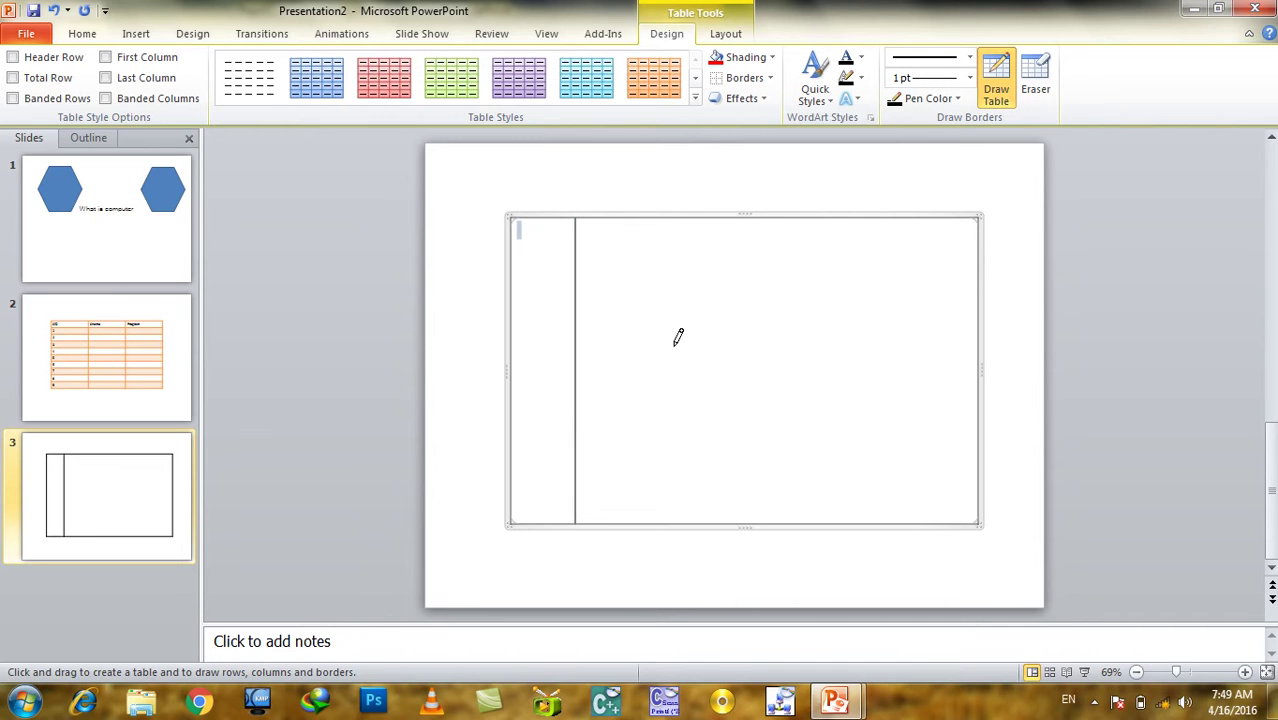
drag(722, 218, 722, 428)
drag(850, 220, 853, 474)
Draw four horizontal row lines across the table to make five rows.
drag(512, 236, 913, 236)
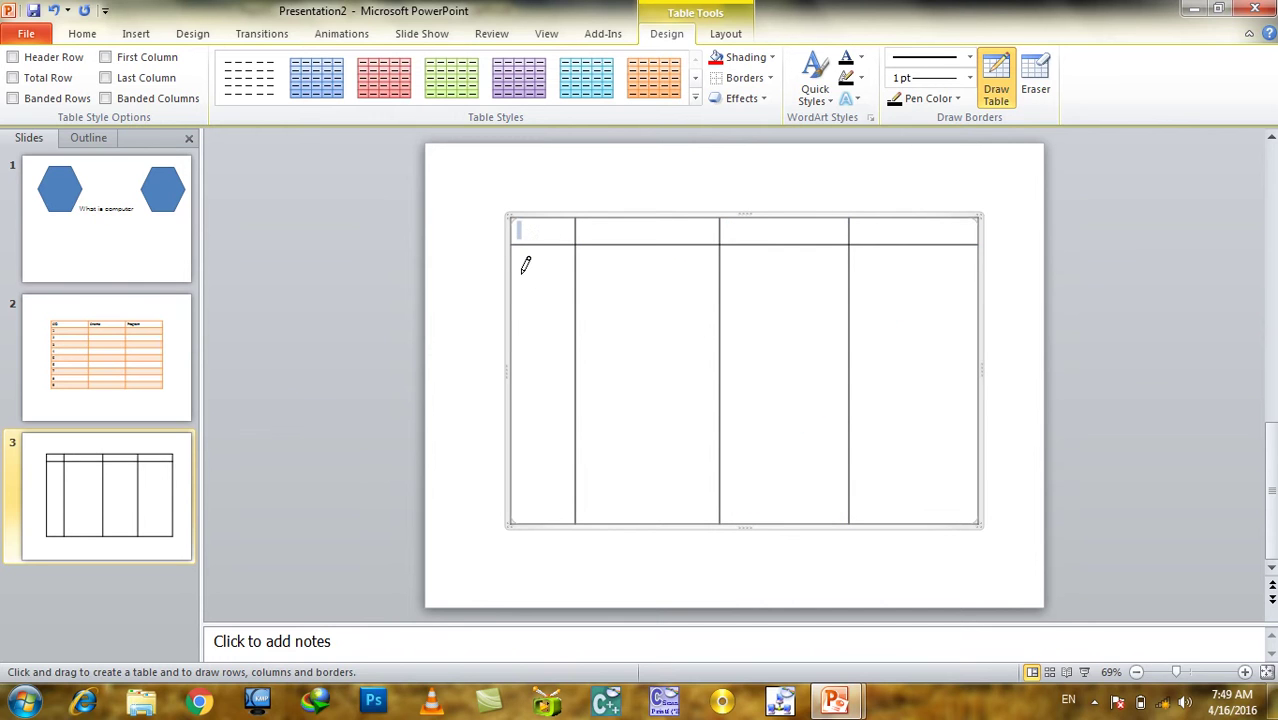
drag(519, 272, 975, 272)
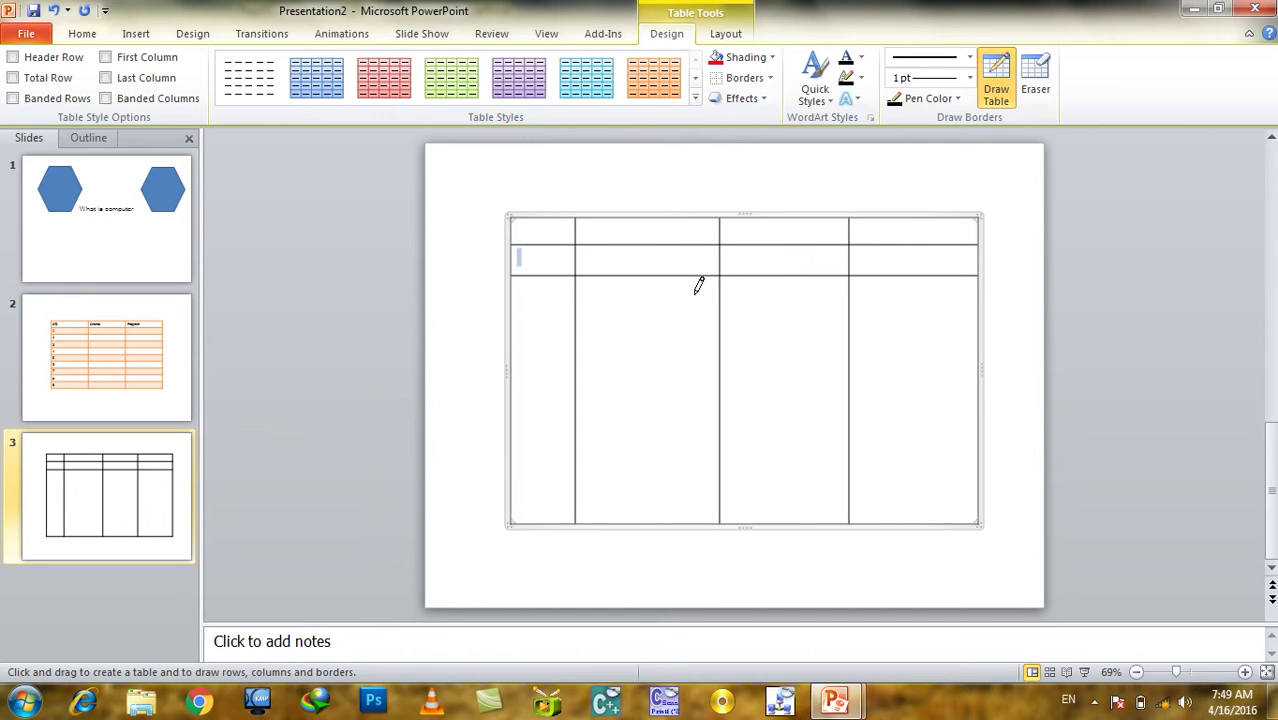
drag(520, 305, 927, 301)
drag(528, 347, 933, 347)
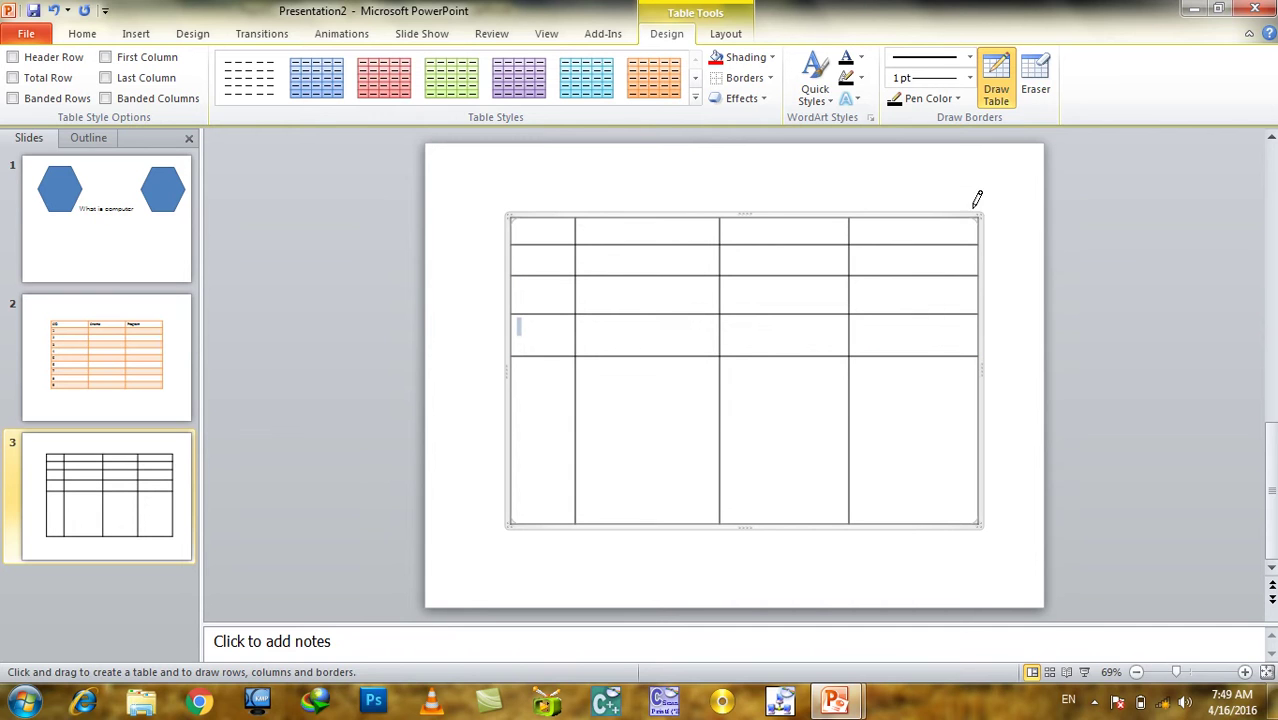
Erase the bottom row line in all four columns, then every row line in the first column.
click(1035, 85)
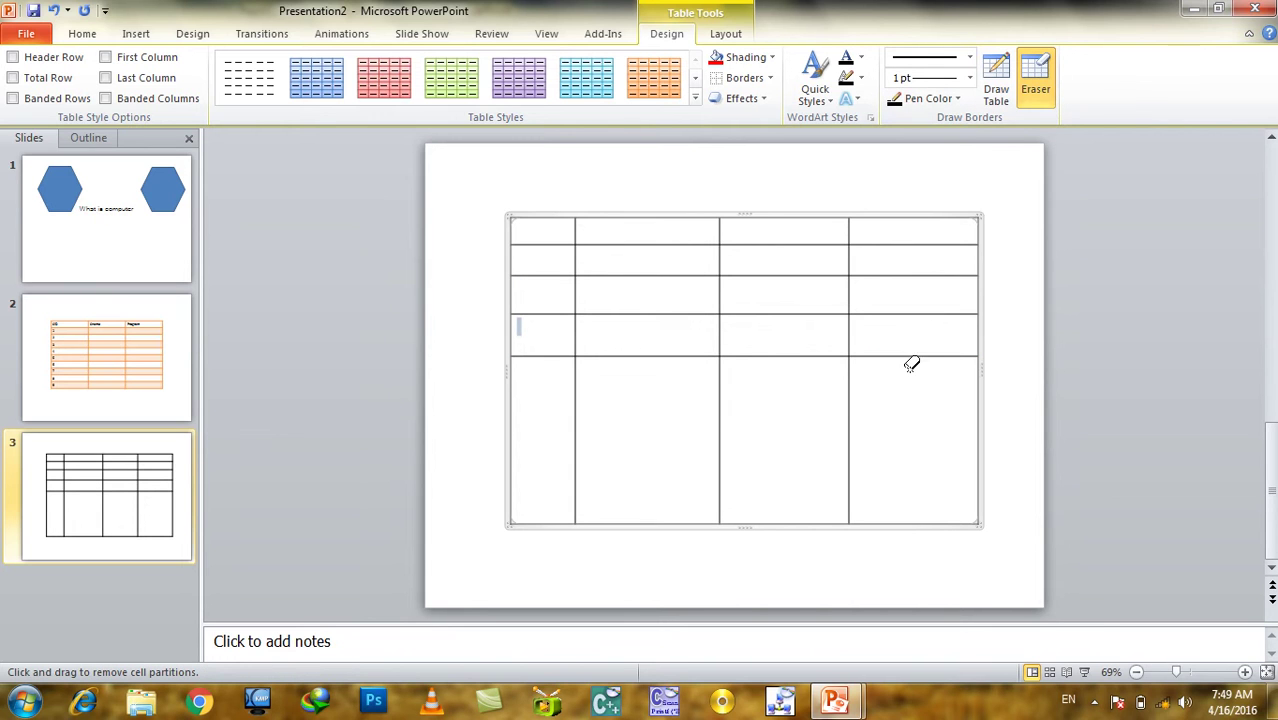
click(900, 355)
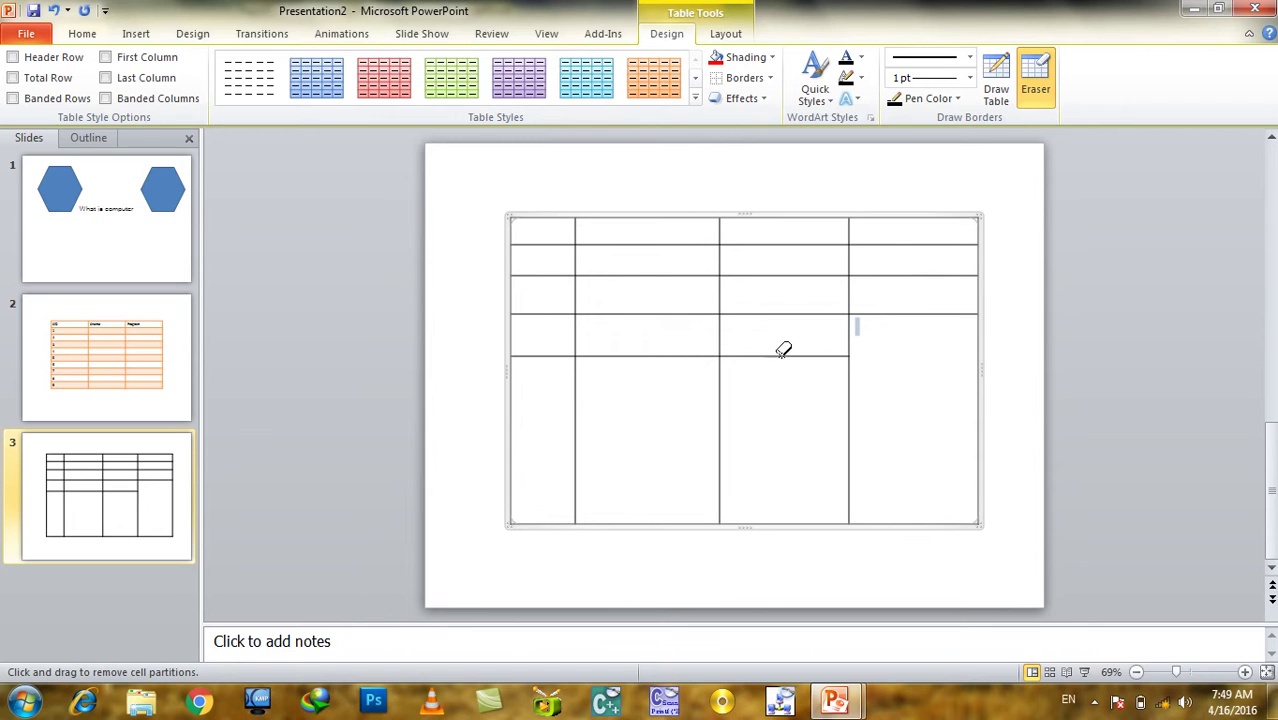
click(782, 352)
click(660, 350)
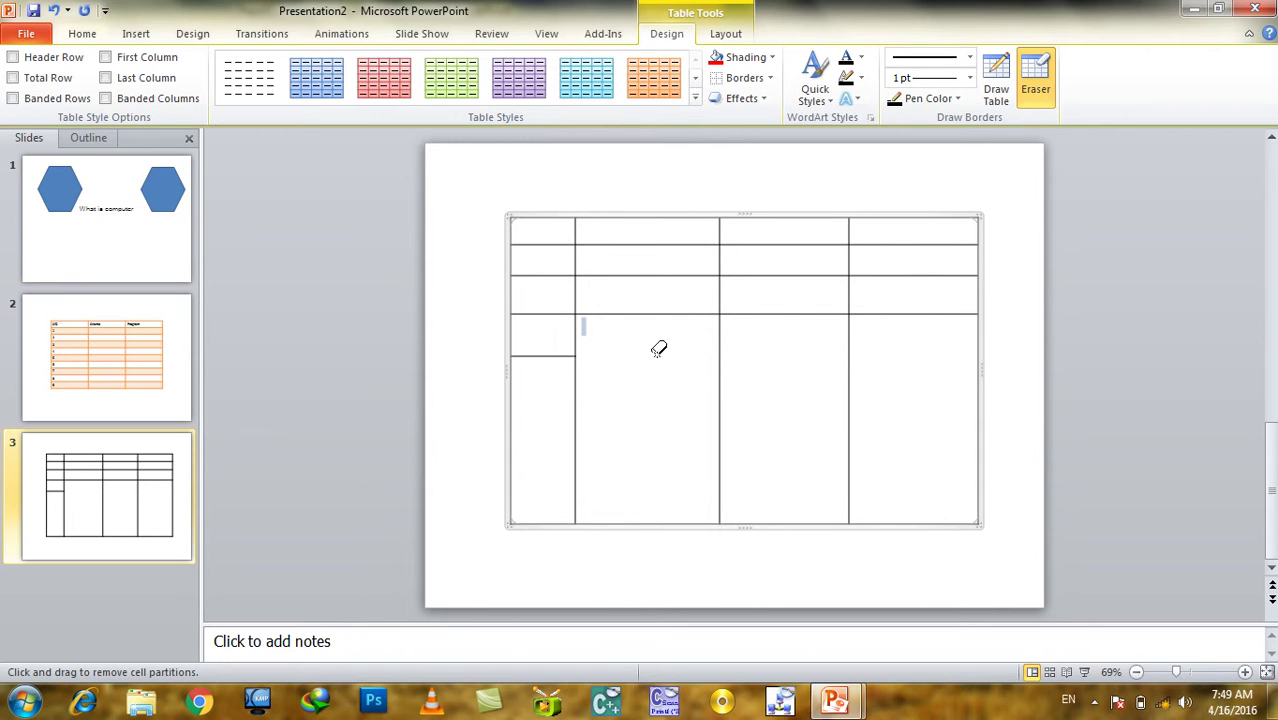
click(551, 356)
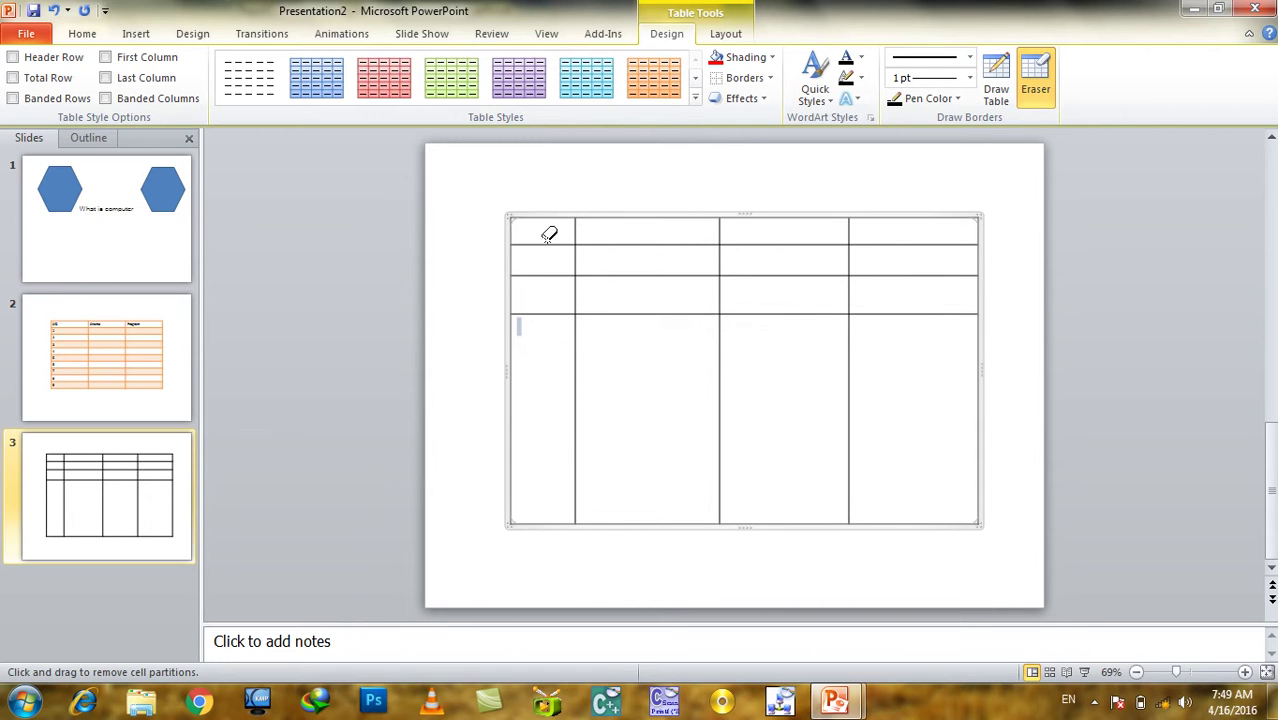
click(546, 314)
click(543, 274)
click(551, 244)
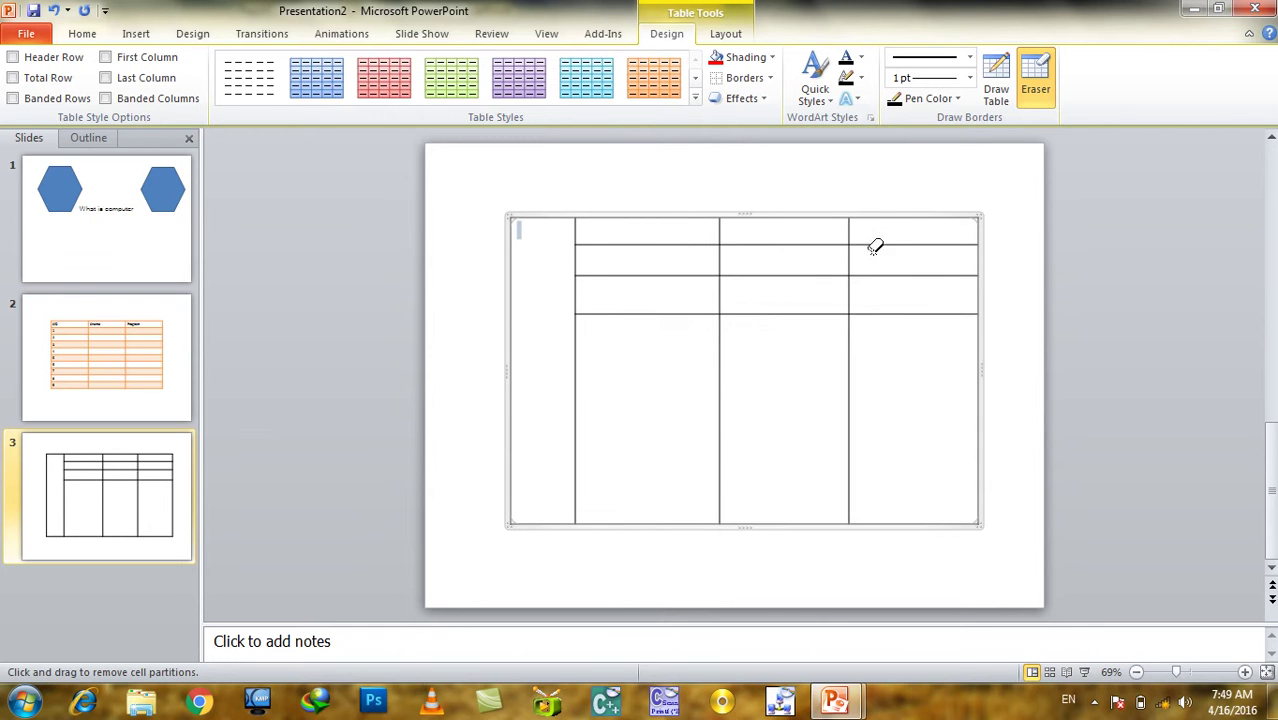
click(1033, 88)
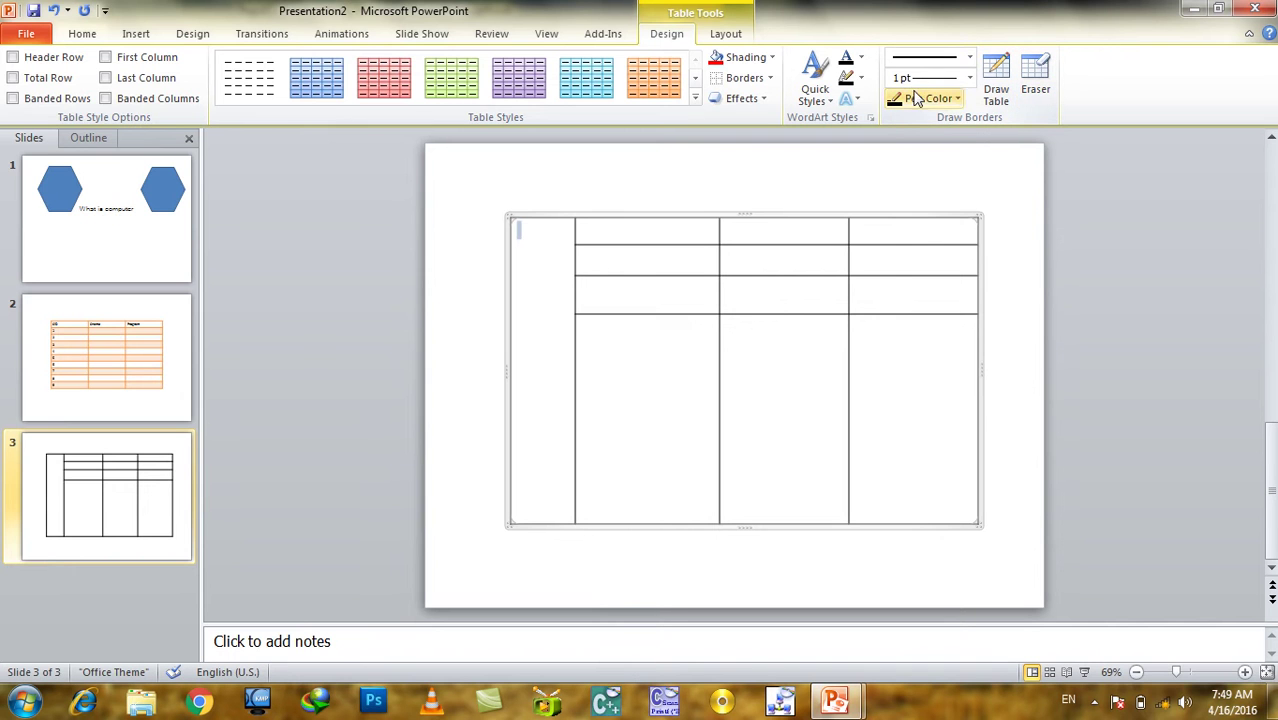
Draw dotted 1½ pt row lines inside the first column.
click(969, 57)
click(930, 156)
click(969, 77)
click(928, 200)
click(995, 95)
click(995, 95)
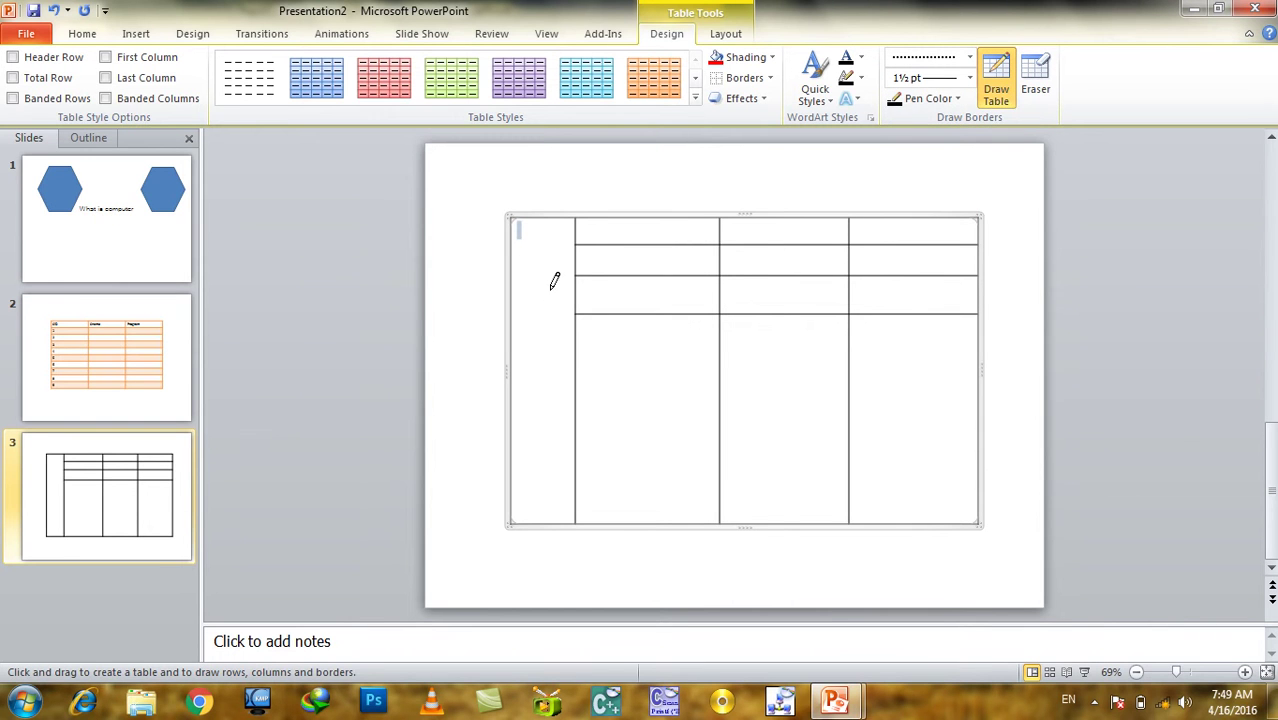
drag(538, 313, 510, 276)
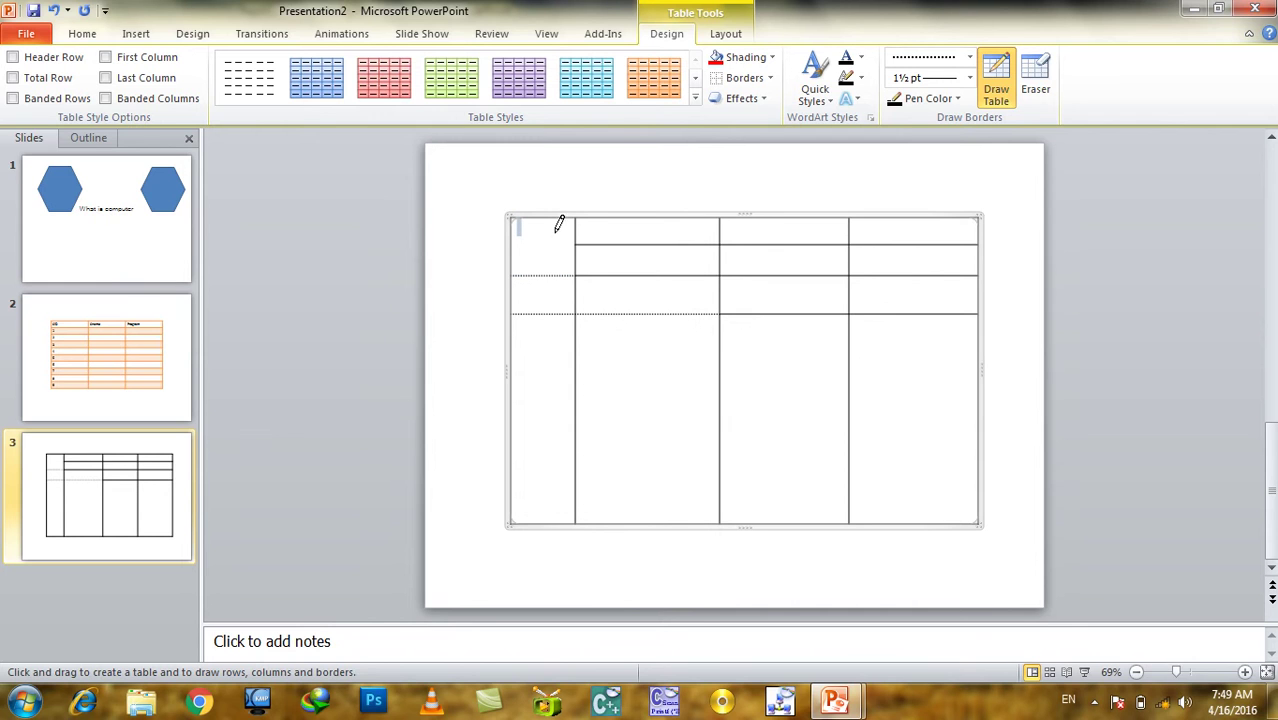
drag(565, 244, 514, 244)
click(995, 95)
Redraw the middle inner column border as a red dotted line, then deselect the table.
click(924, 100)
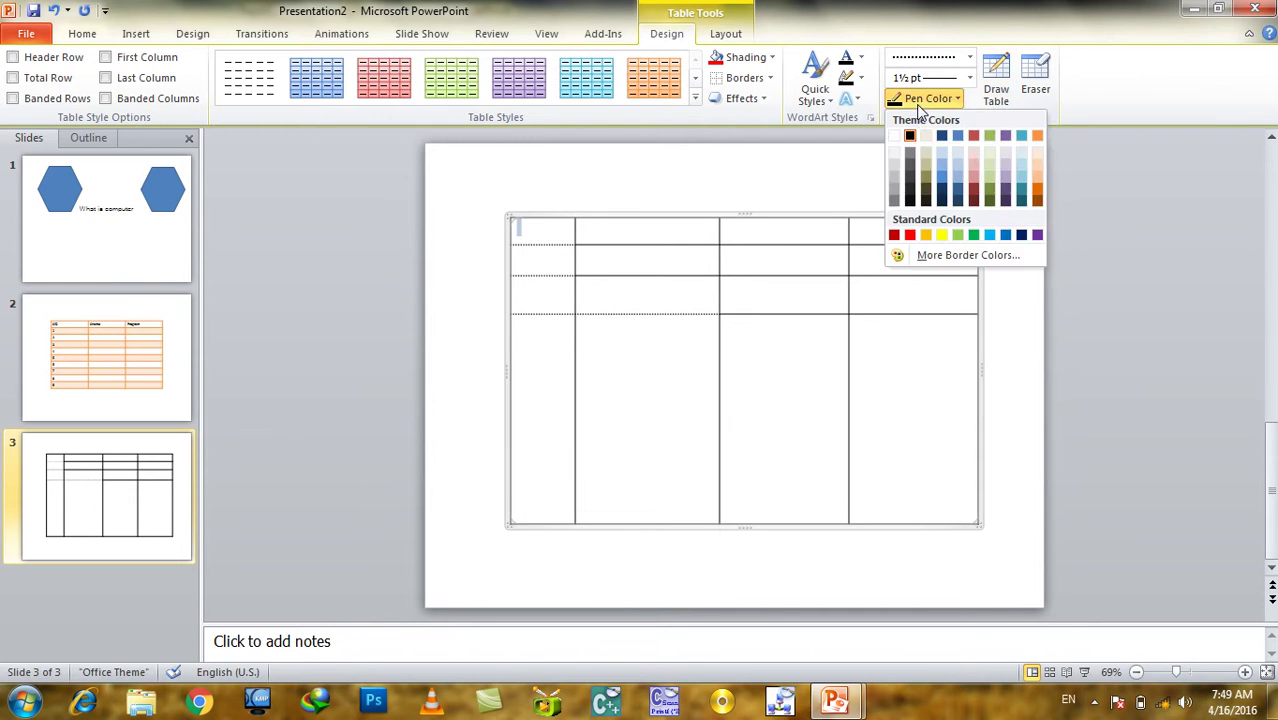
click(894, 235)
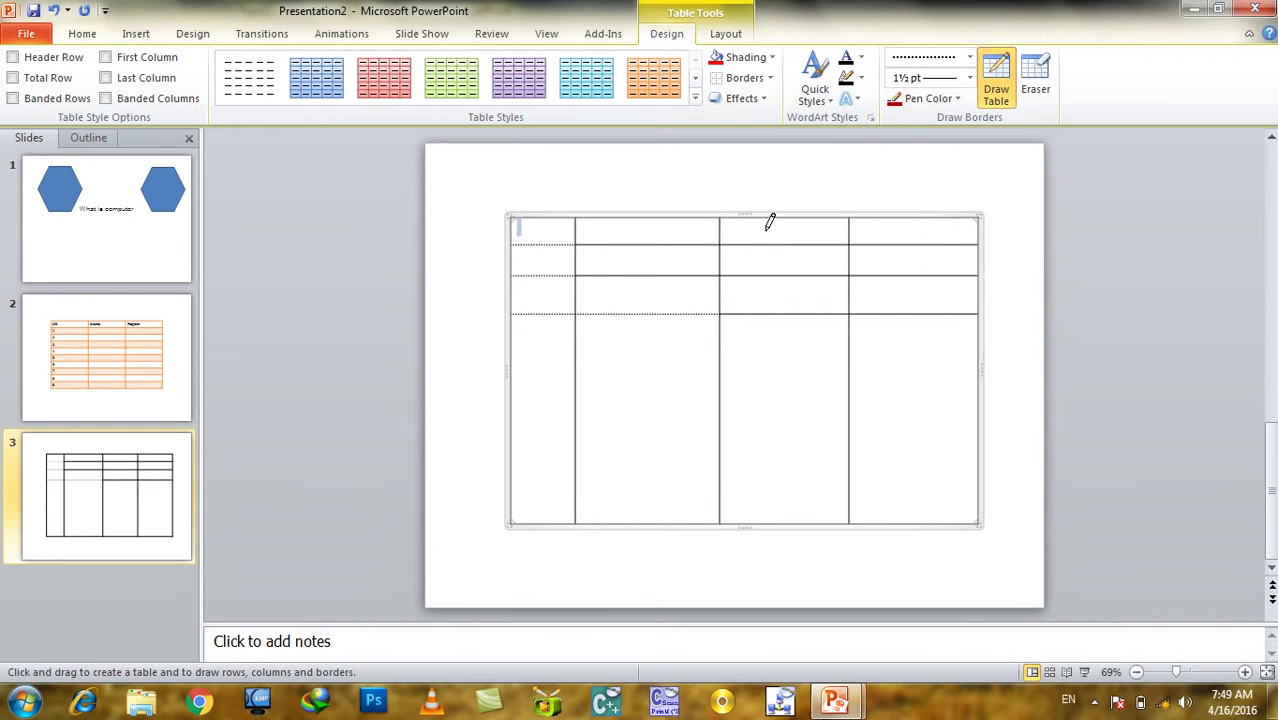
drag(720, 222, 730, 354)
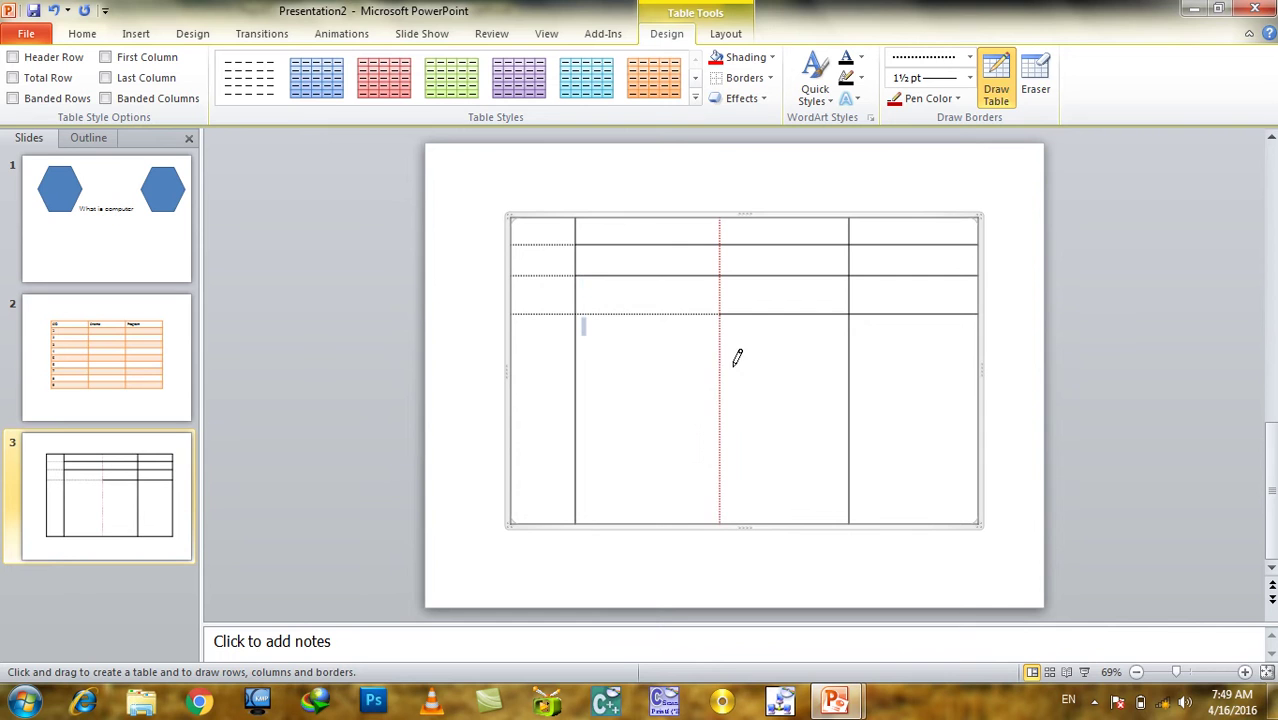
click(1011, 80)
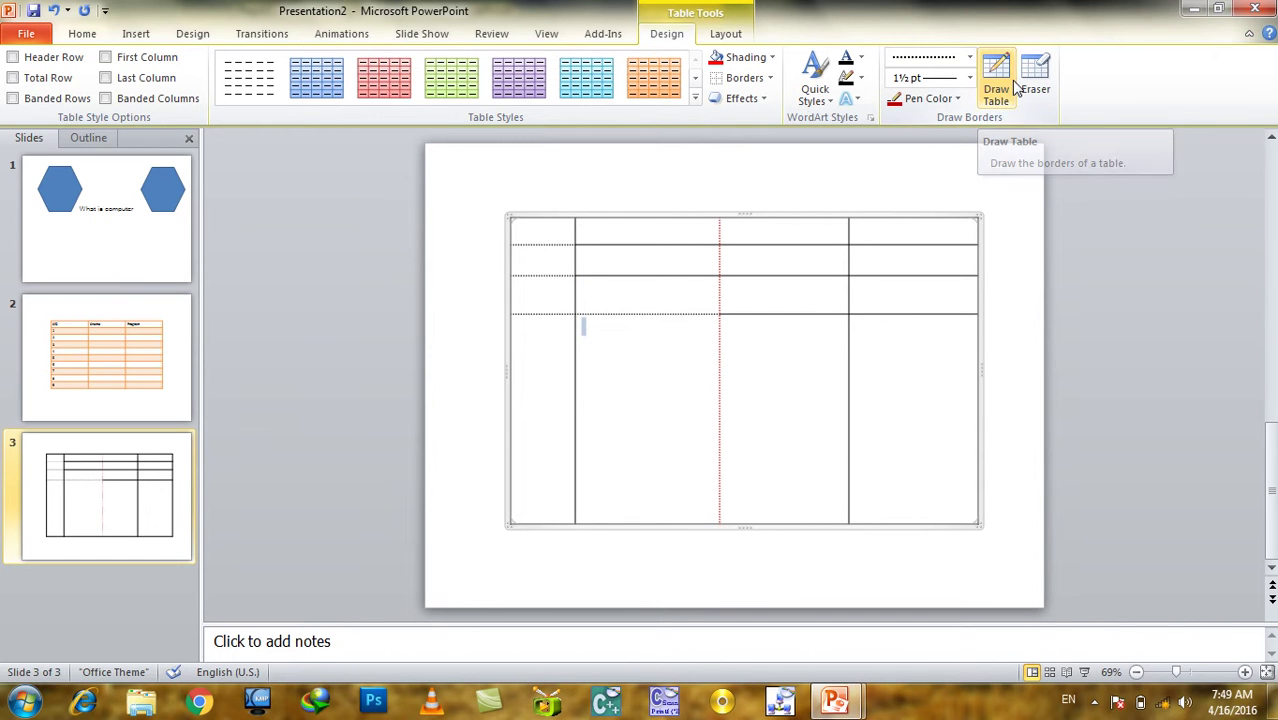
click(82, 34)
click(136, 34)
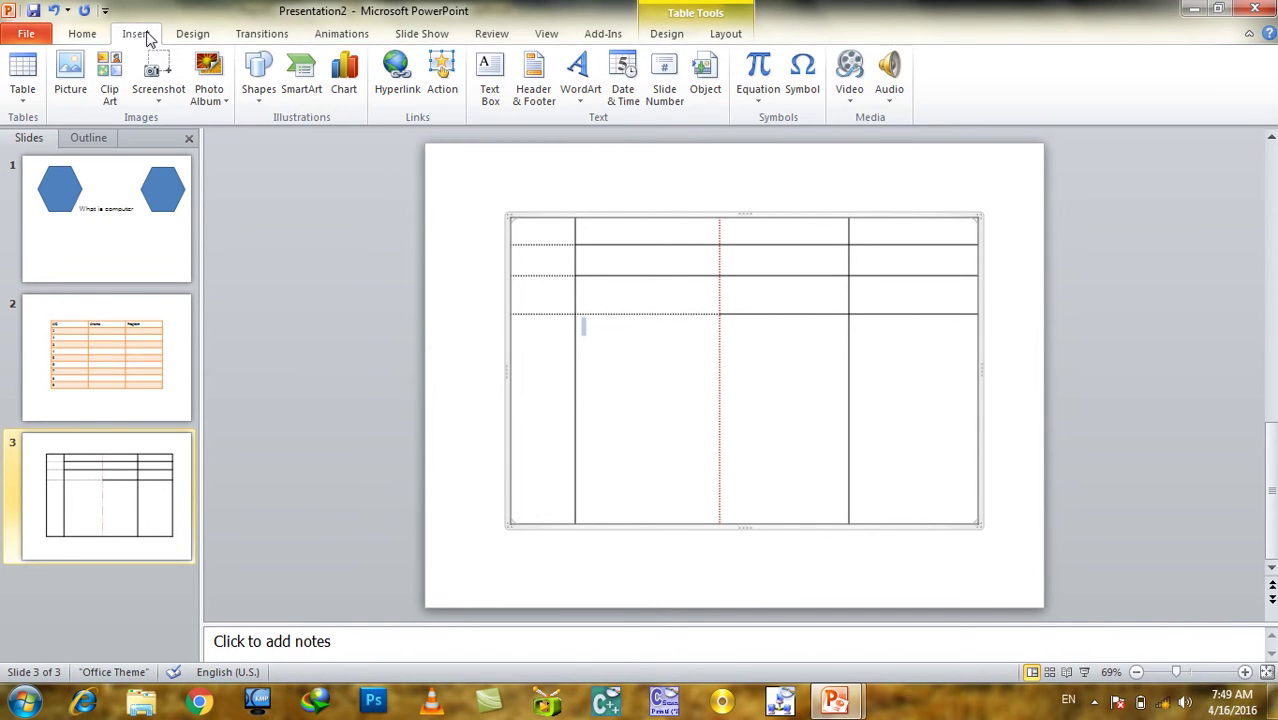
click(481, 361)
Replace the drawn table with an embedded Excel spreadsheet enlarged to show columns A–G.
key(ctrl+a)
key(Delete)
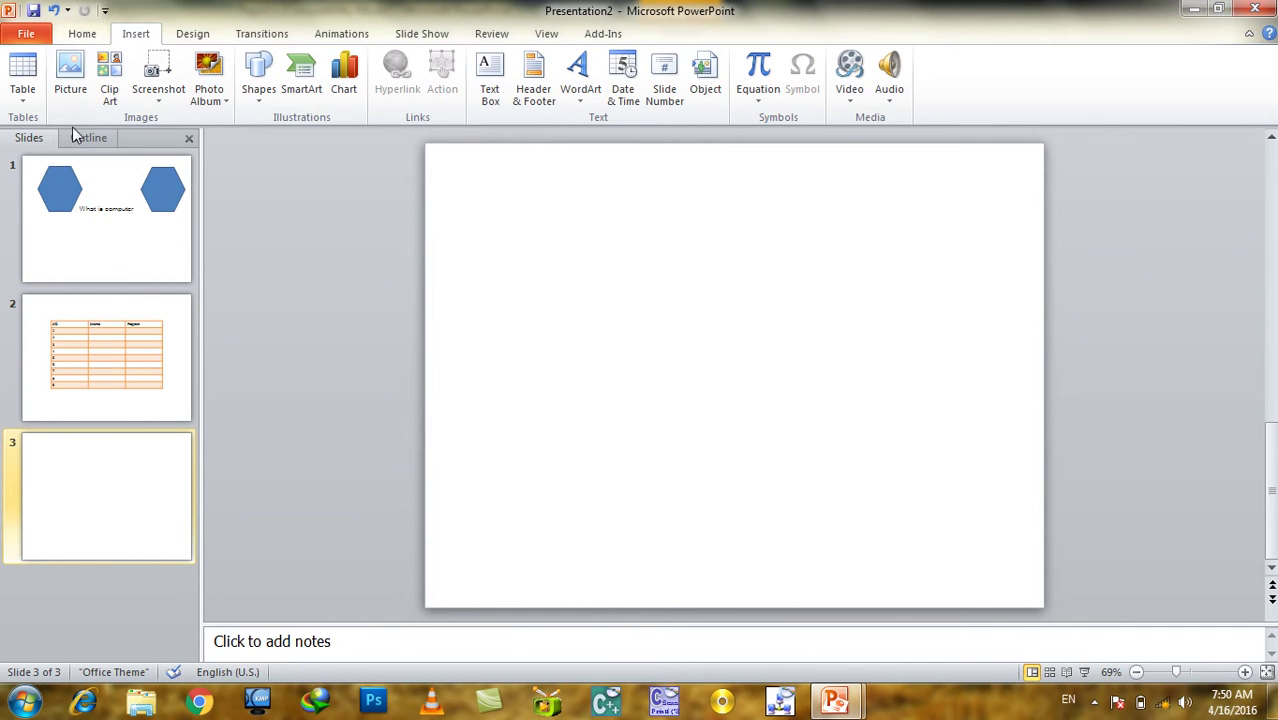
click(22, 80)
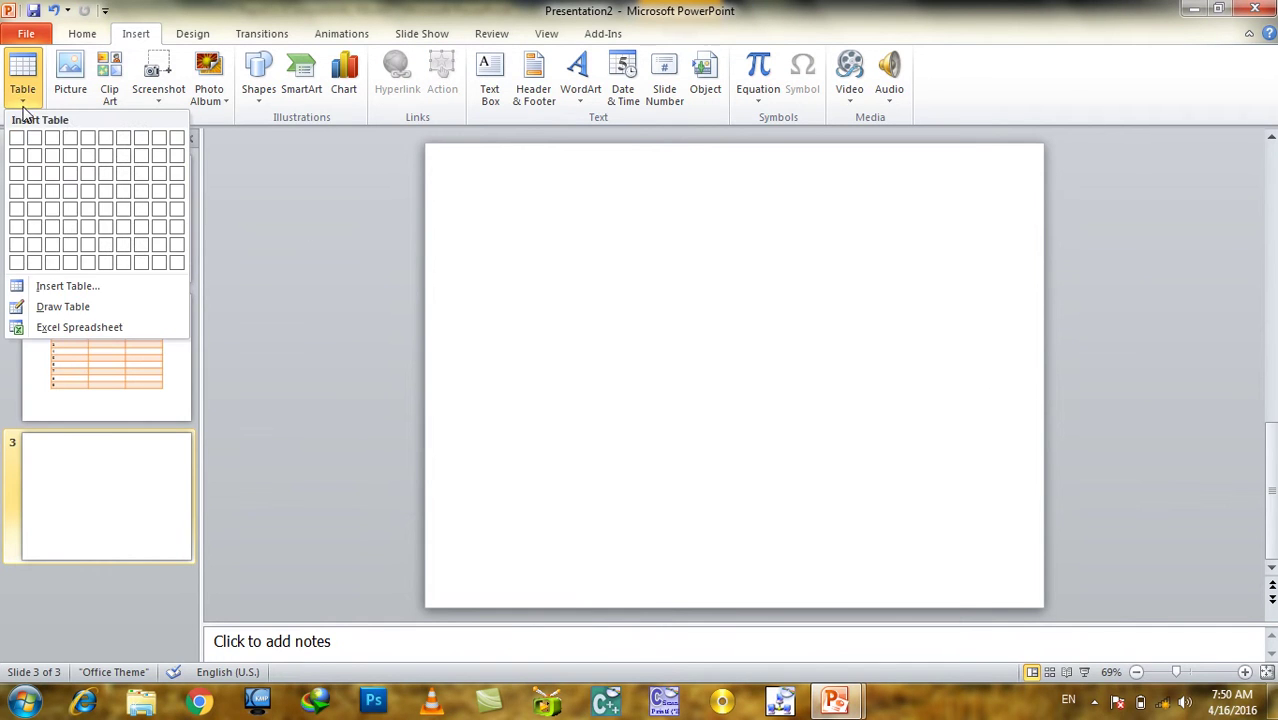
click(59, 330)
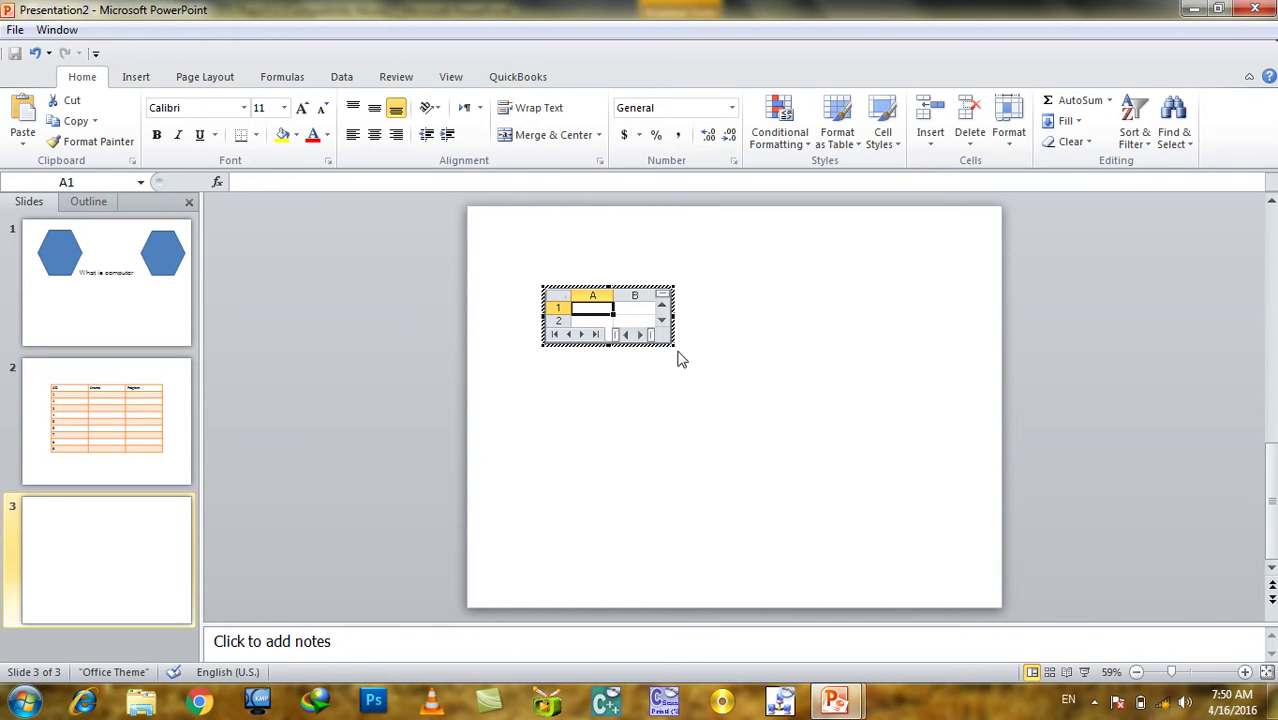
drag(672, 343, 875, 527)
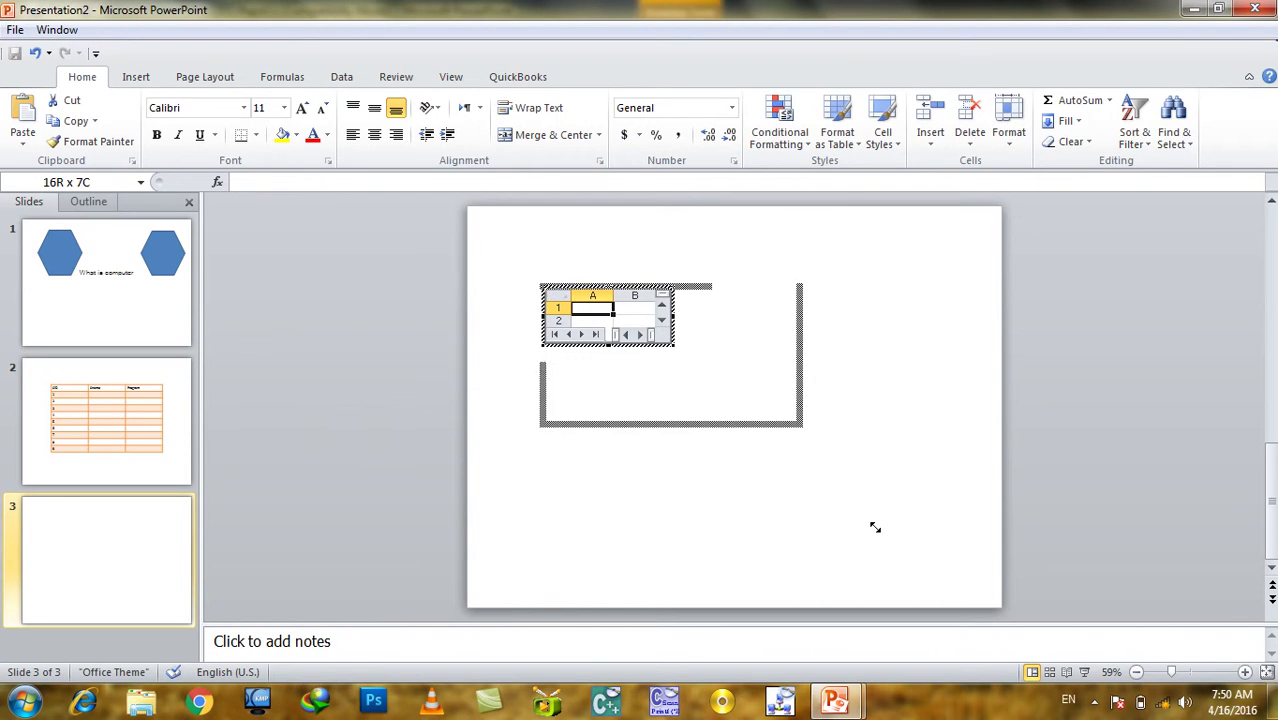
Enter headers SID, Sname, Program, Fee, Paid and Balance in cells A1 to F1.
text(SUID)
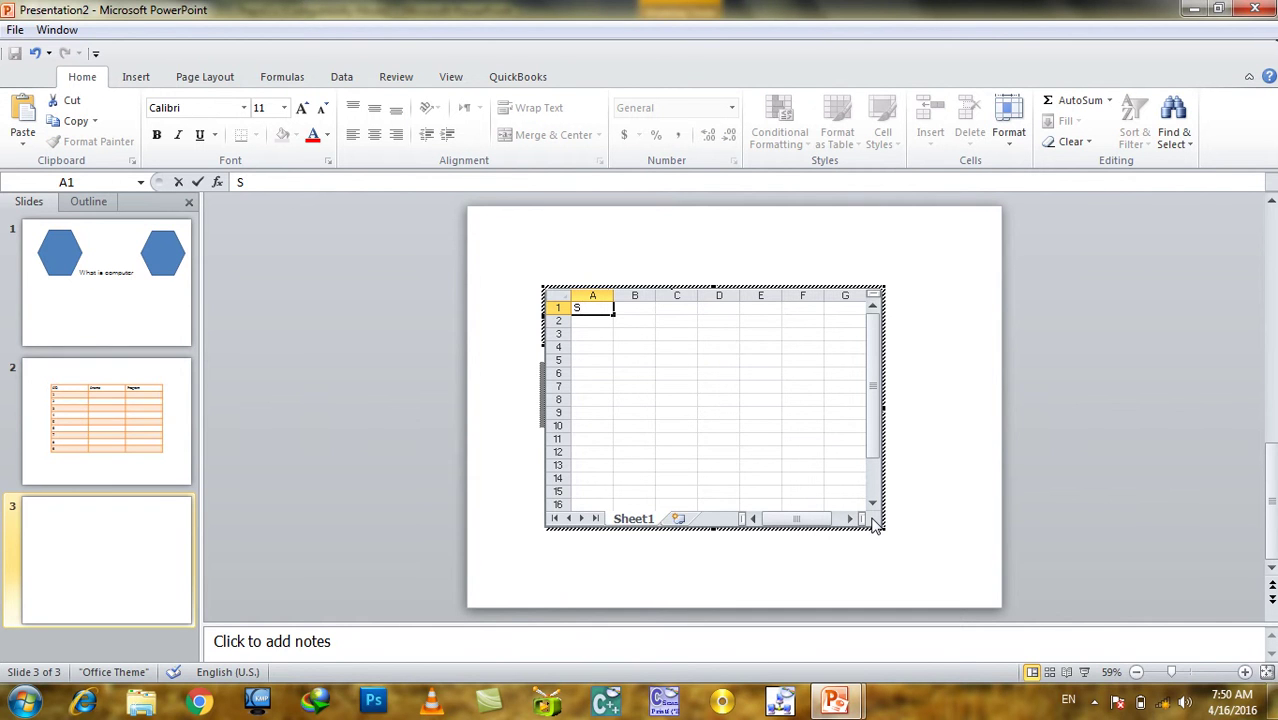
key(Tab)
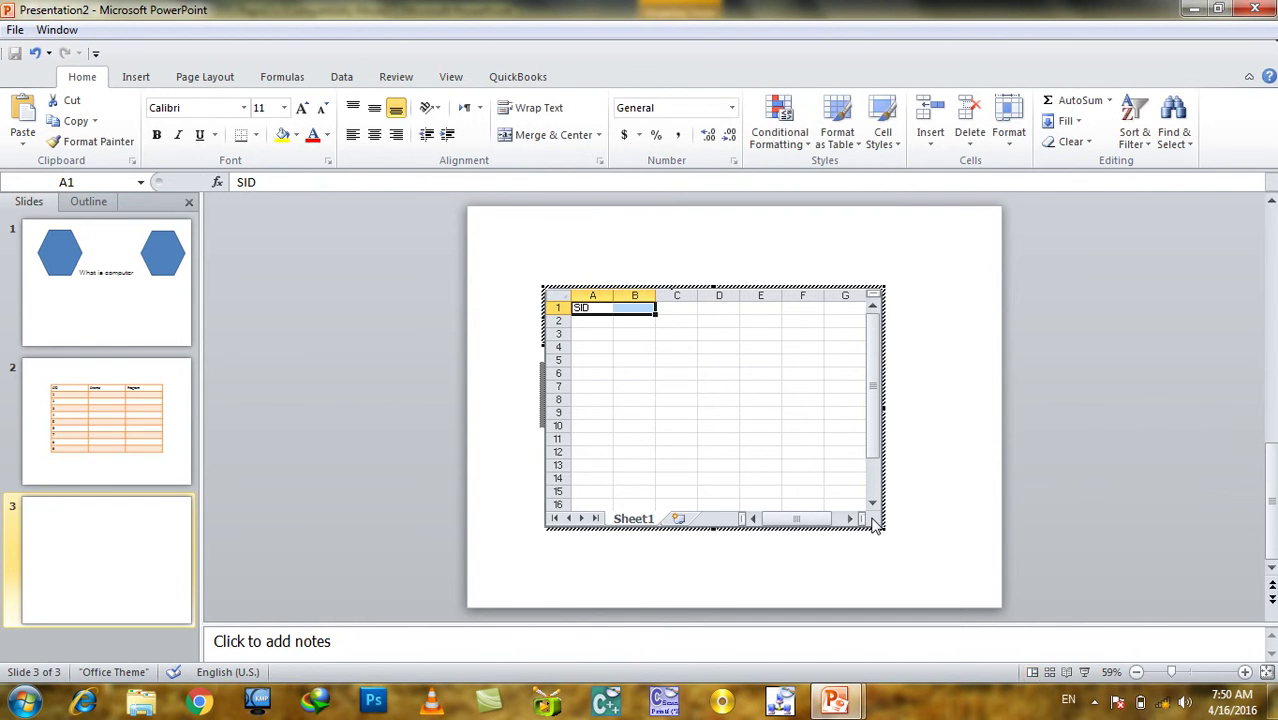
text(Sname)
key(Tab)
text(Preo)
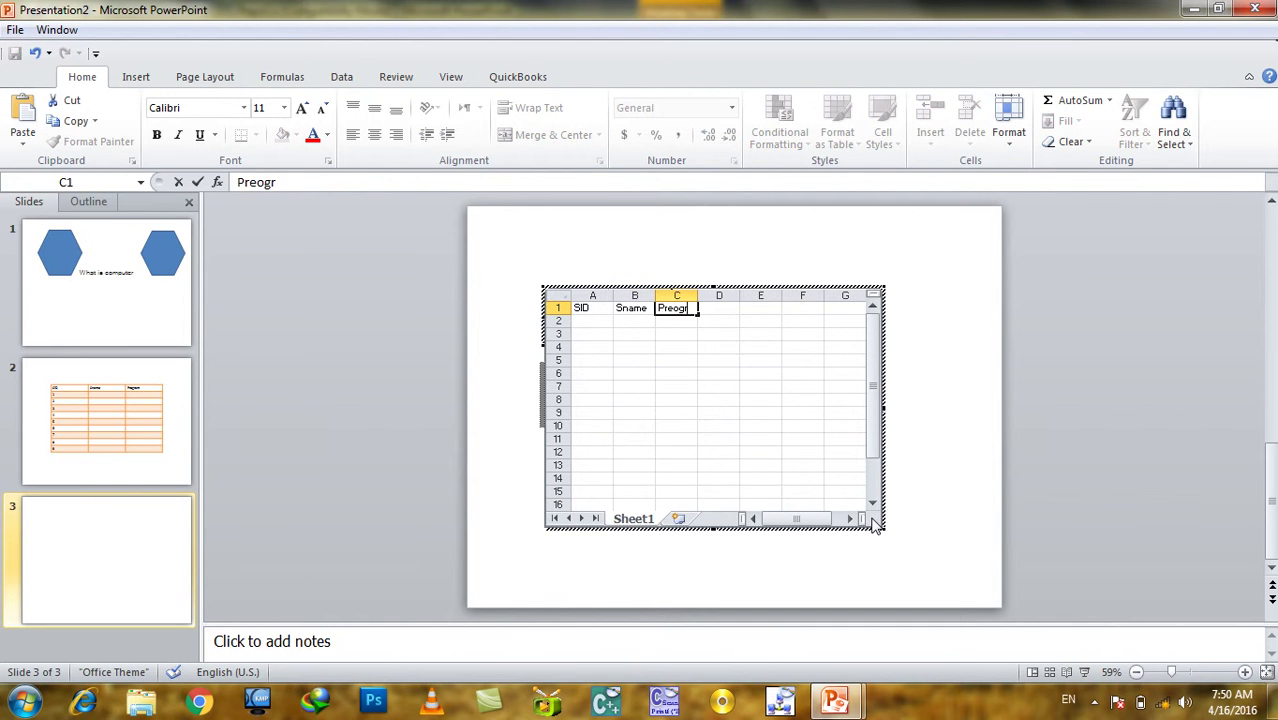
key(BackSpace)
key(BackSpace)
key(BackSpace)
text(o)
key(Tab)
text(Fee)
key(Tab)
text(Paid)
key(Tab)
text(Balan)
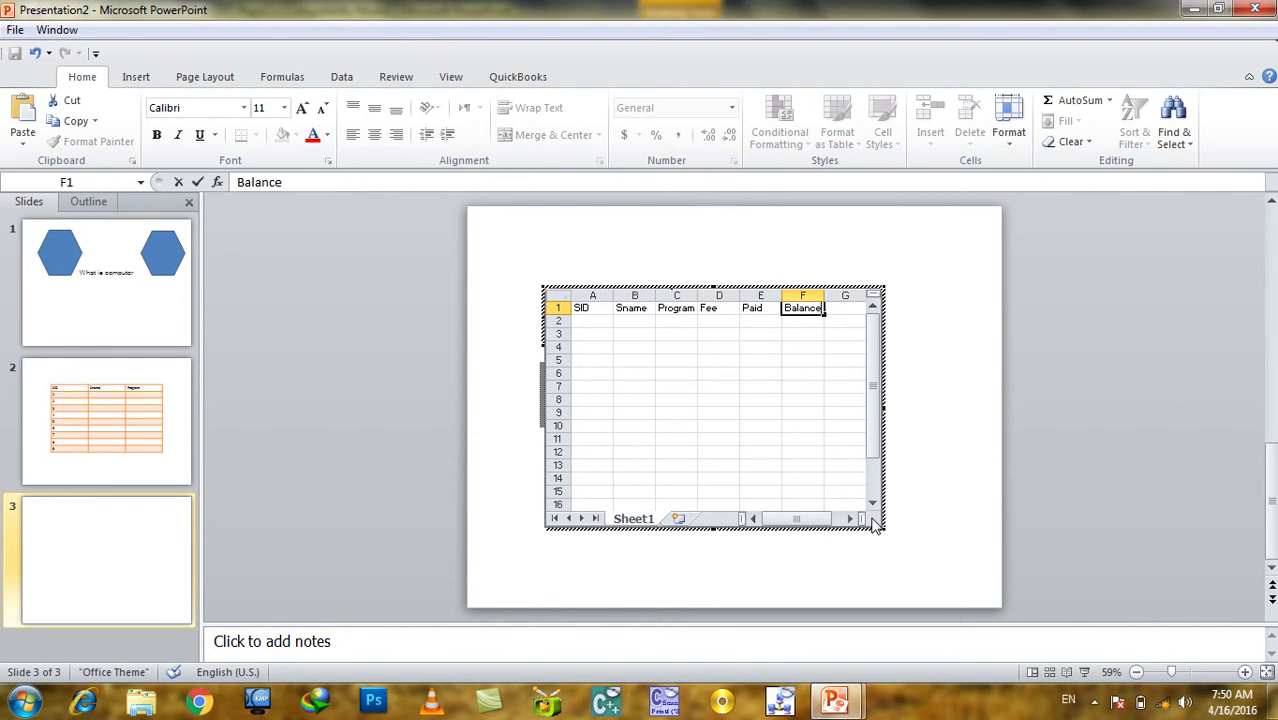
key(Return)
Fill A2:F7 with 'as' in one go and make the header row bold.
key(Left)
key(Left)
key(Left)
key(shift+Down)
key(shift+Down)
key(shift+Down)
key(shift+Down)
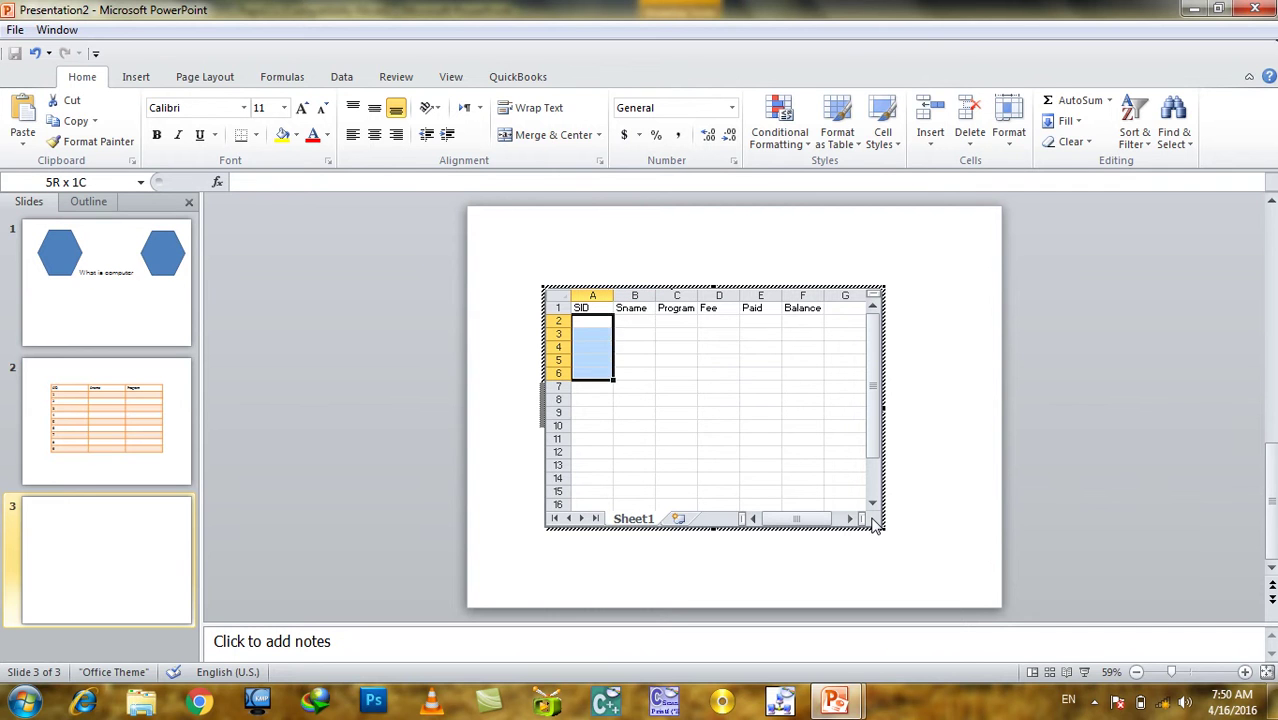
key(shift+Right)
key(shift+Right)
key(shift+Right)
key(shift+Right)
key(shift+Down)
key(shift+Right)
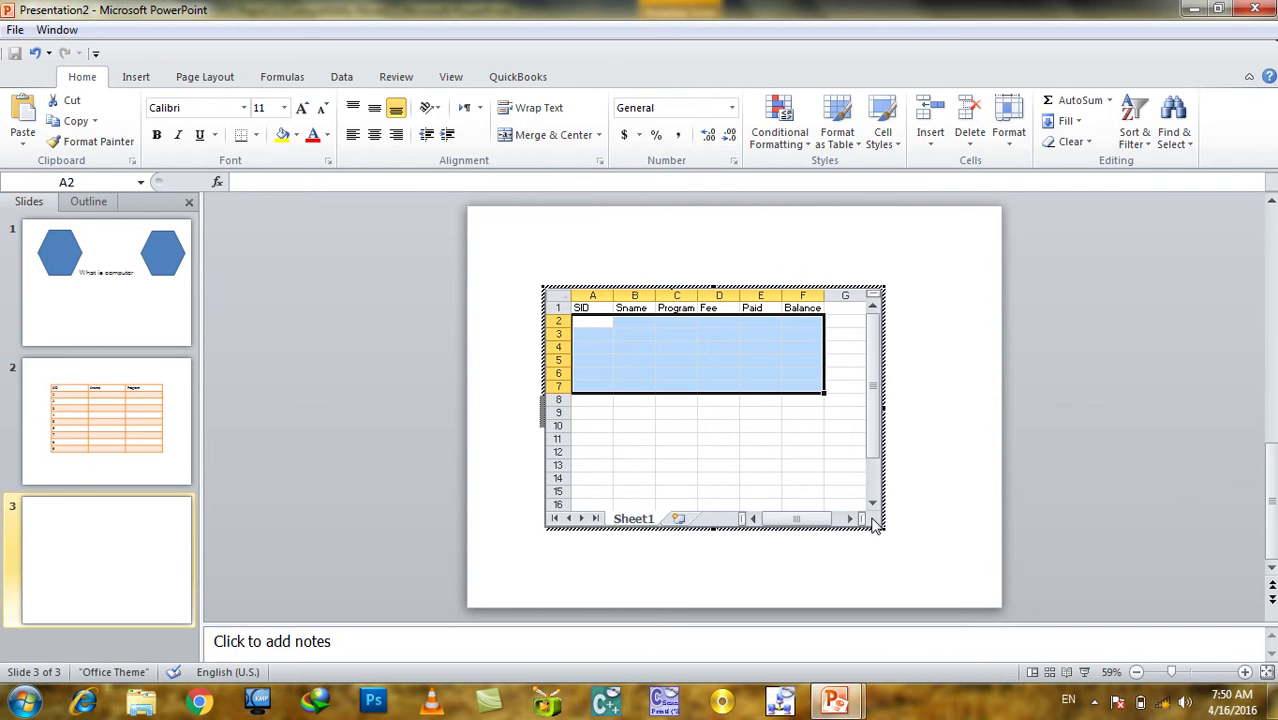
text(as)
key(ctrl+Return)
key(ctrl+Home)
key(shift+Right)
key(shift+Right)
key(shift+Right)
key(shift+Right)
key(shift+Left)
key(ctrl+b)
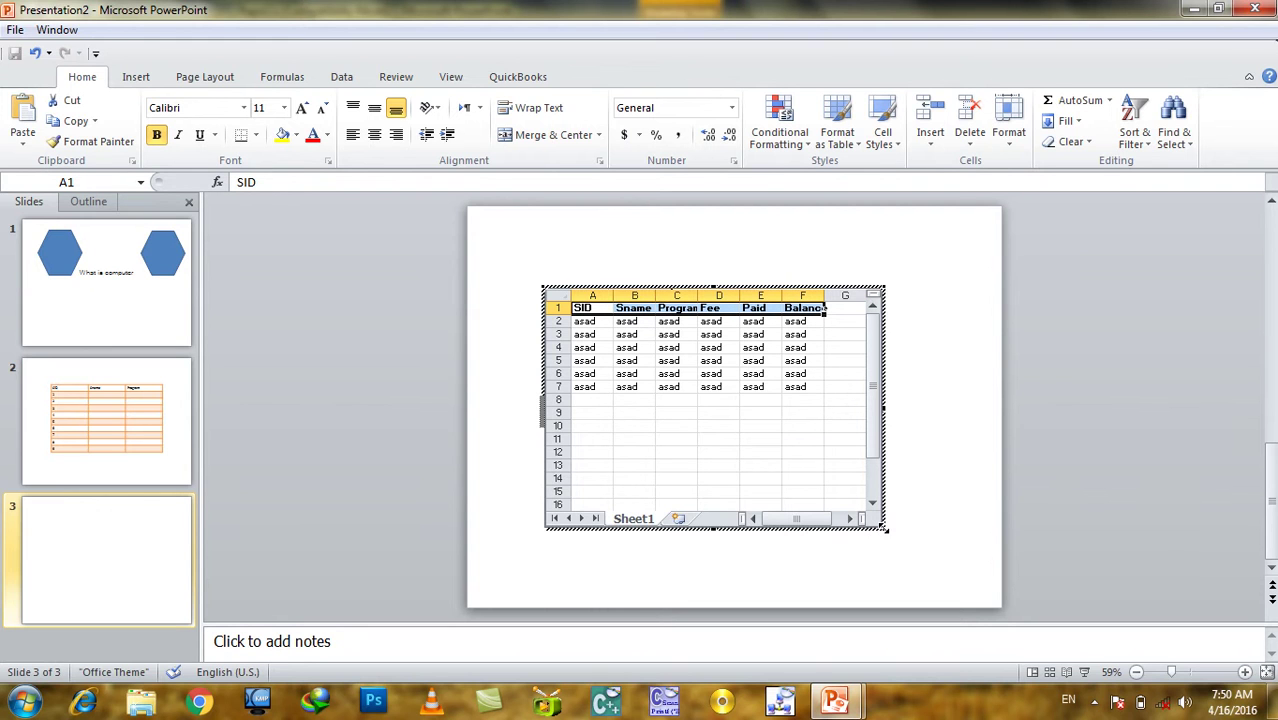
Resize the embedded sheet to fit the data, finish editing, and select the table object.
drag(883, 527, 811, 412)
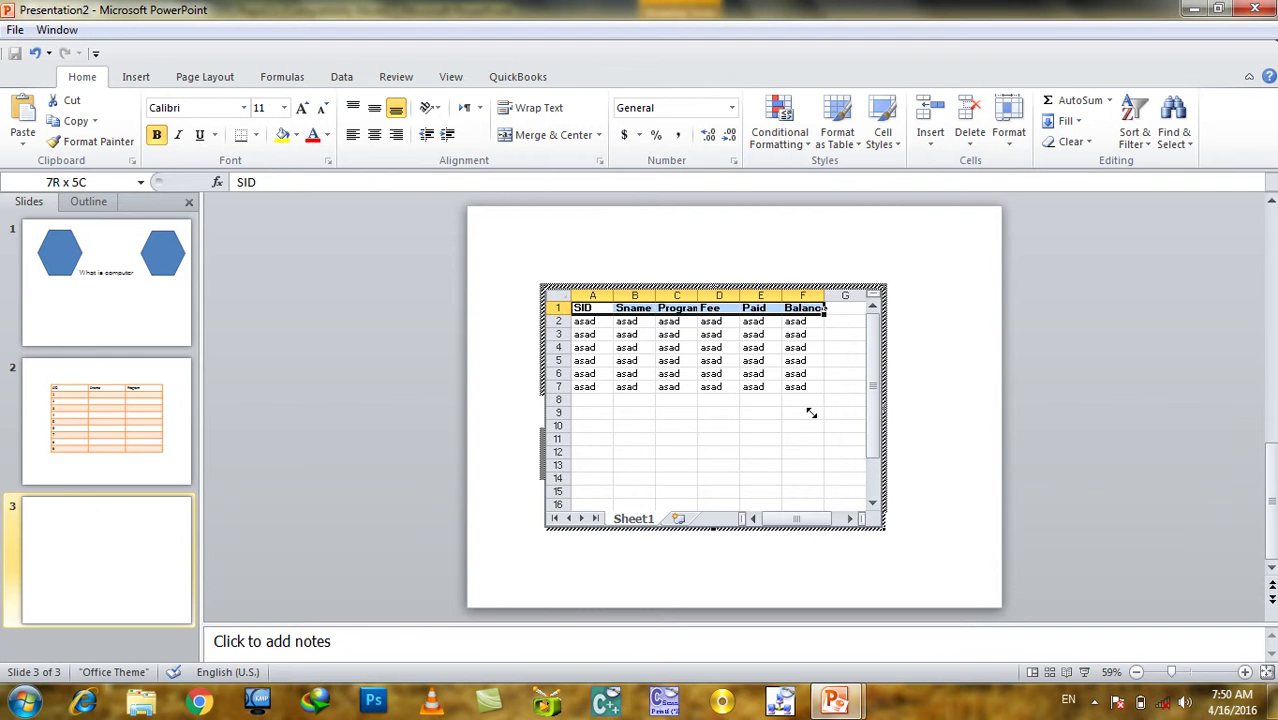
drag(811, 412, 827, 434)
click(917, 367)
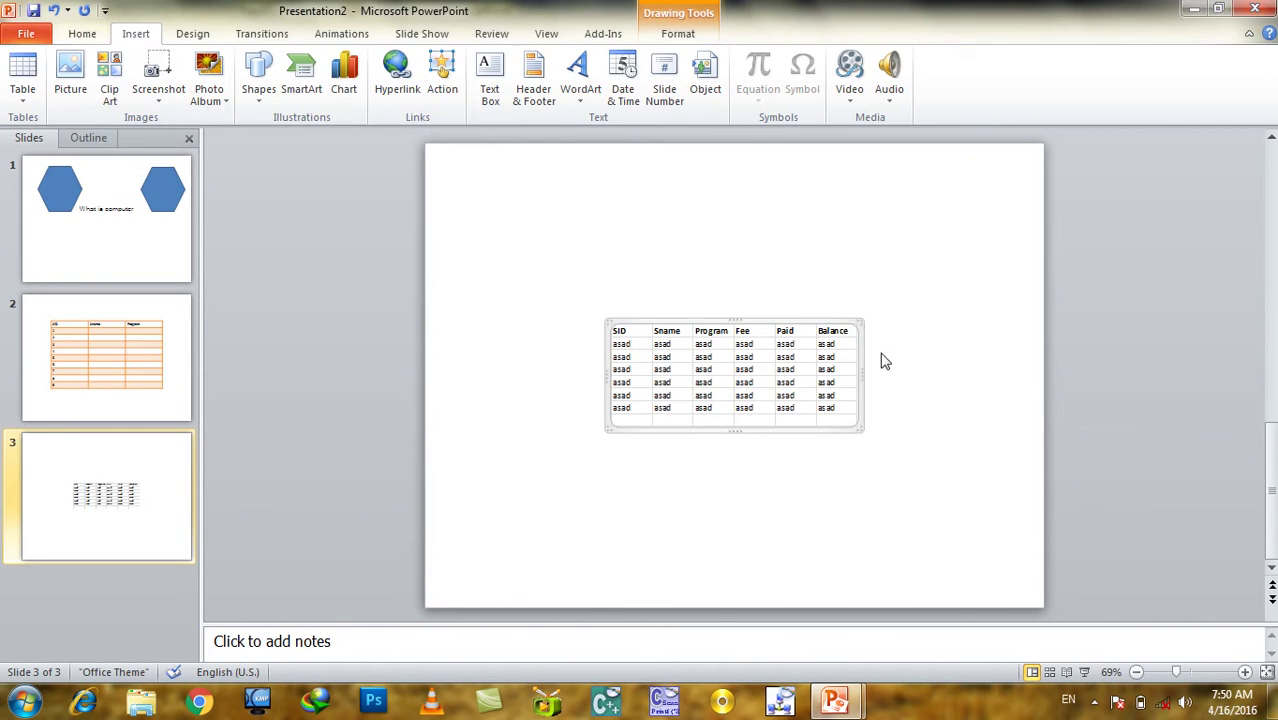
click(884, 350)
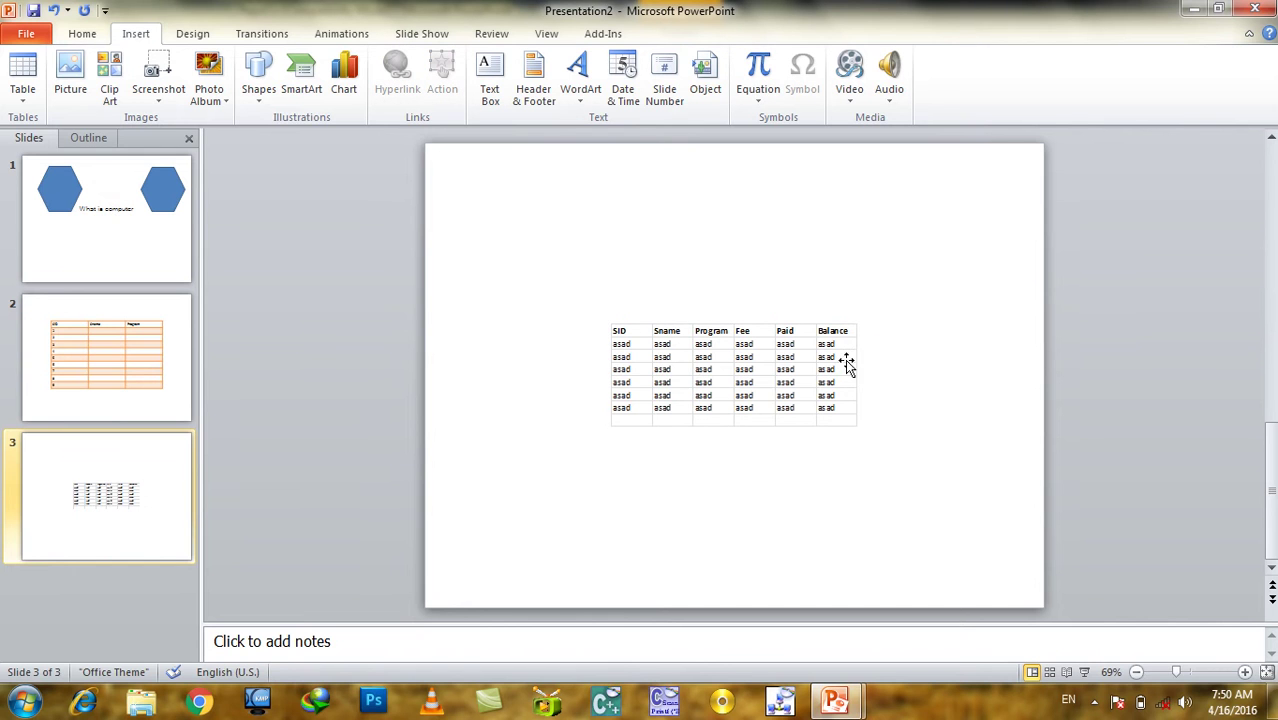
click(846, 366)
key(Delete)
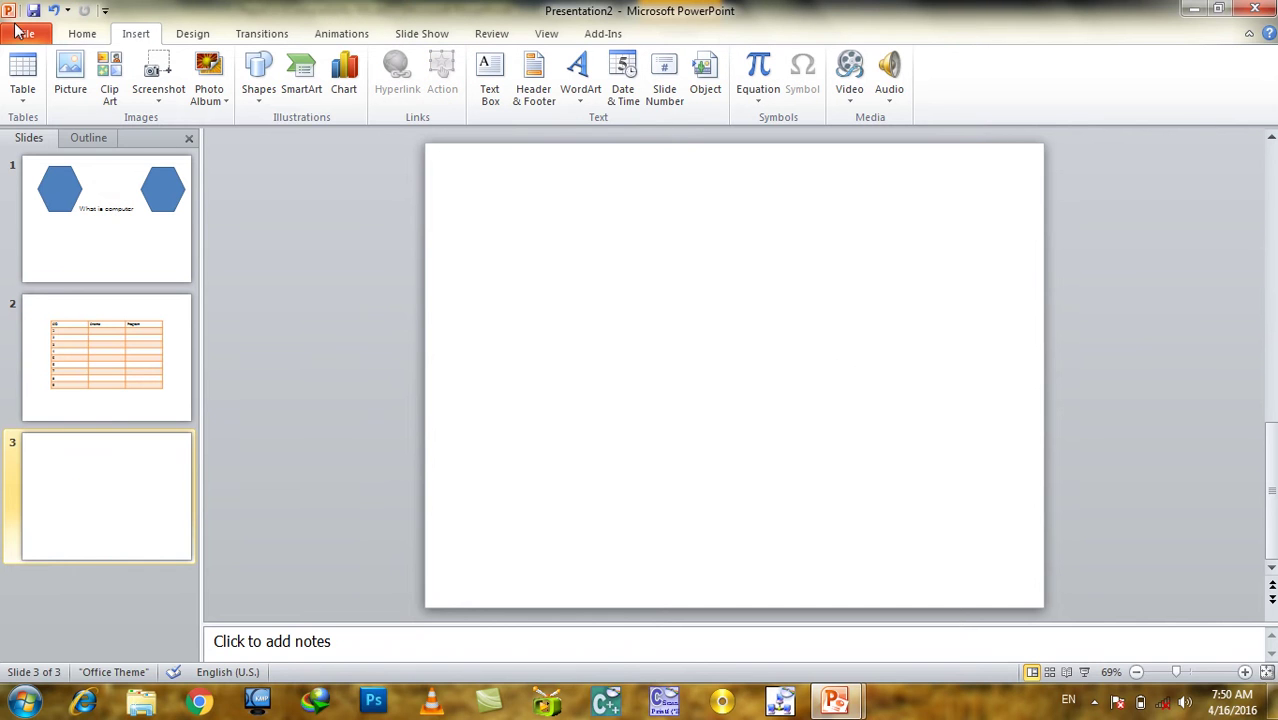
click(22, 75)
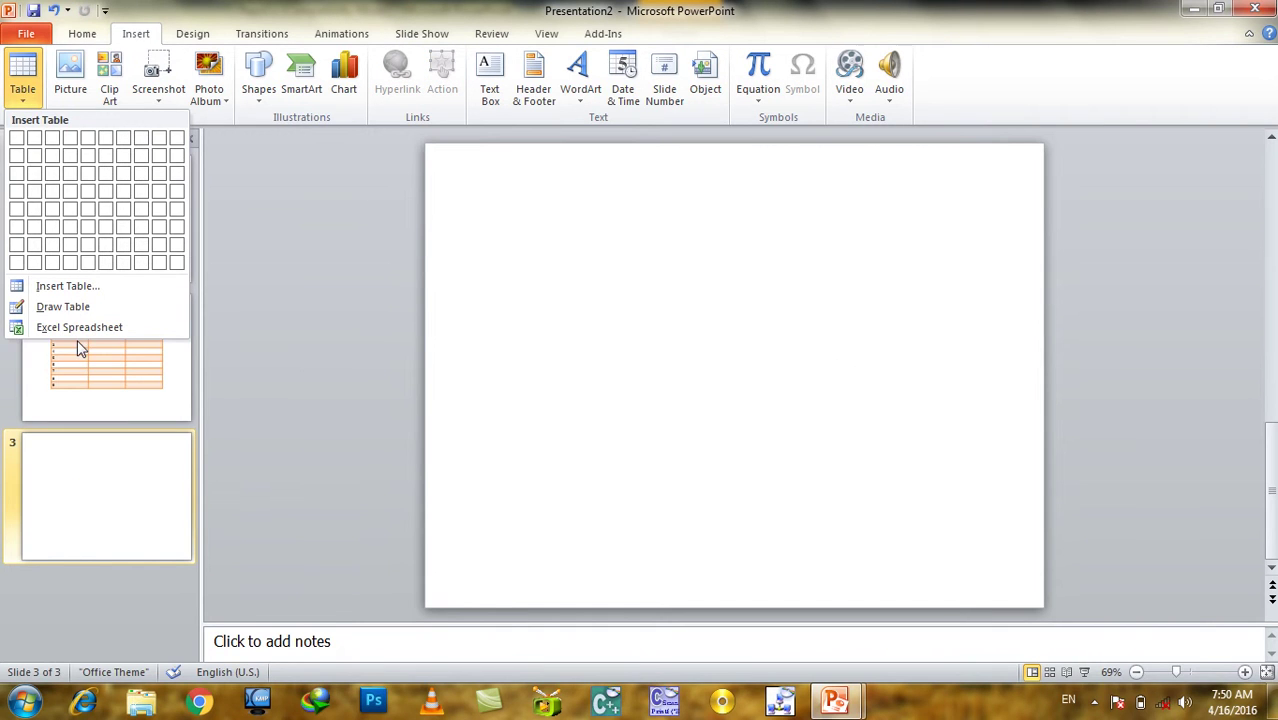
click(549, 290)
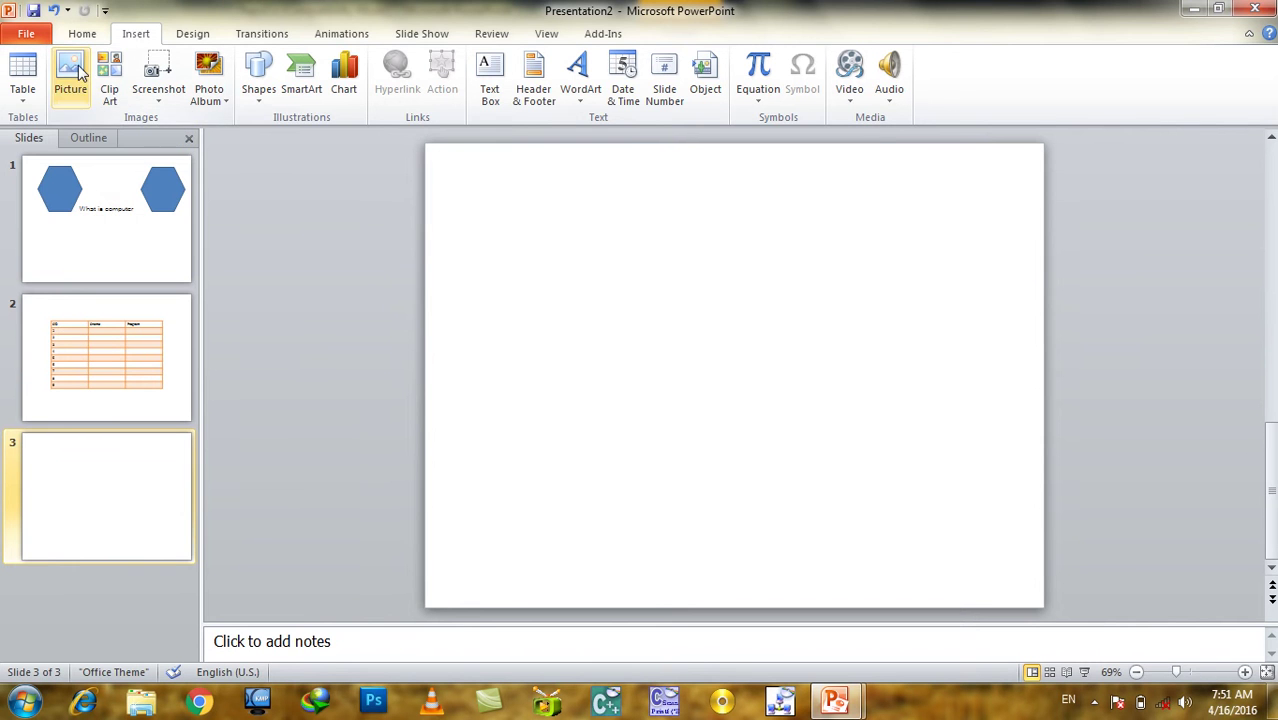
click(72, 72)
click(245, 240)
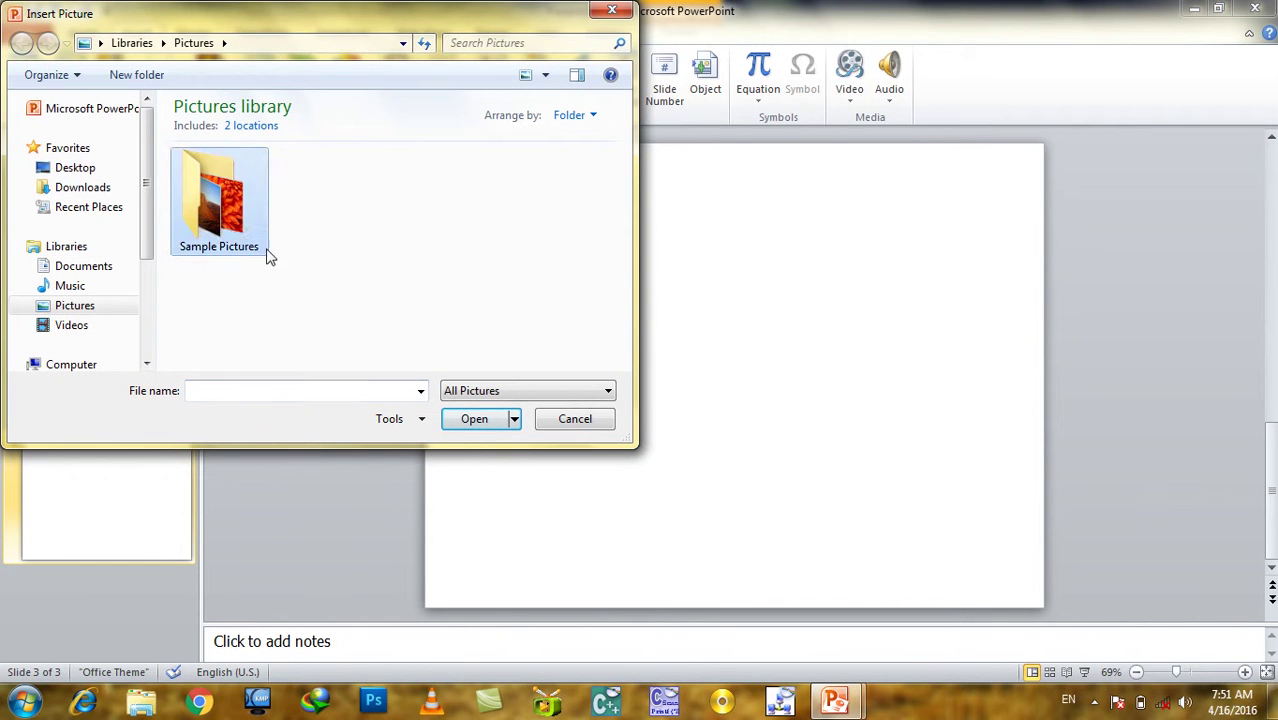
double_click(266, 252)
double_click(321, 193)
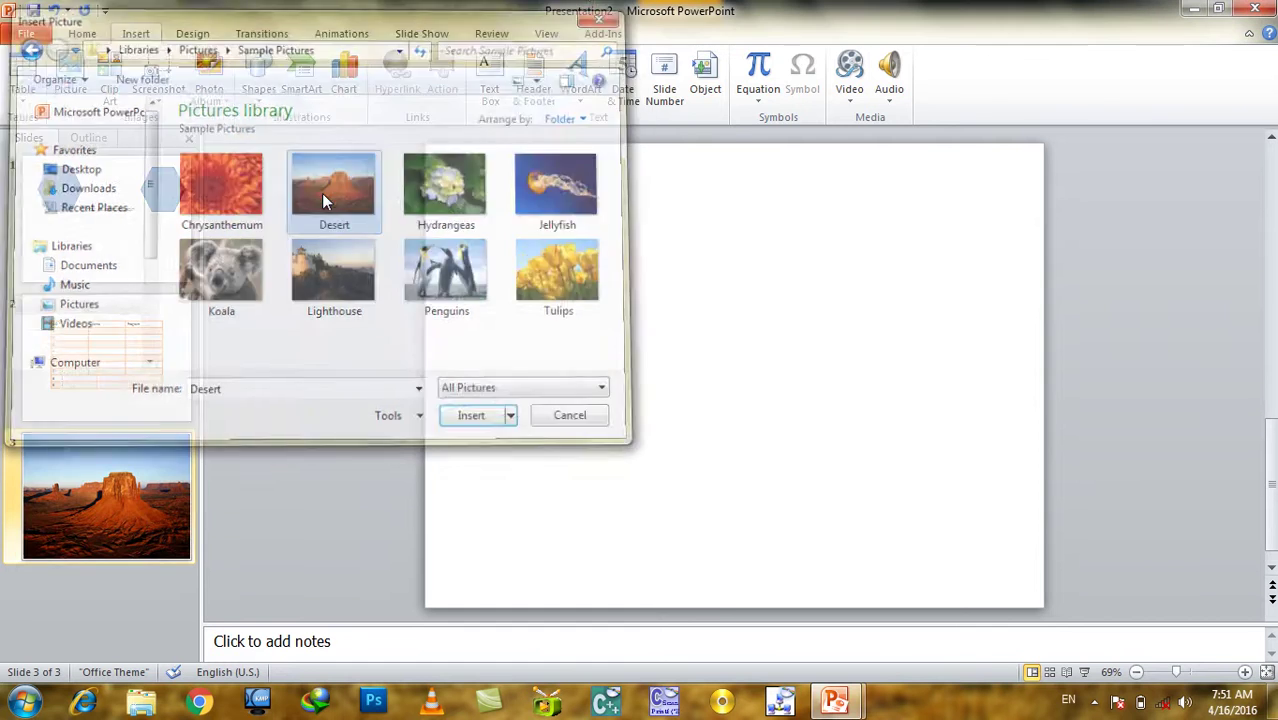
key(Delete)
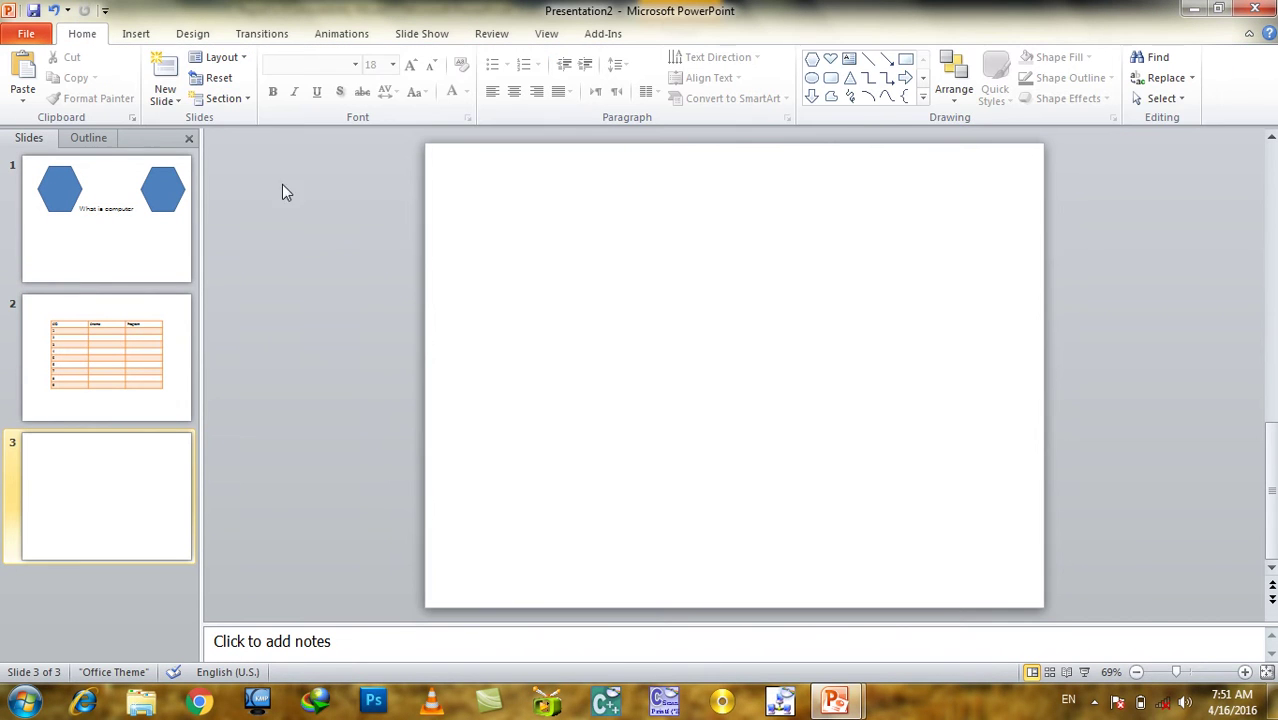
click(136, 34)
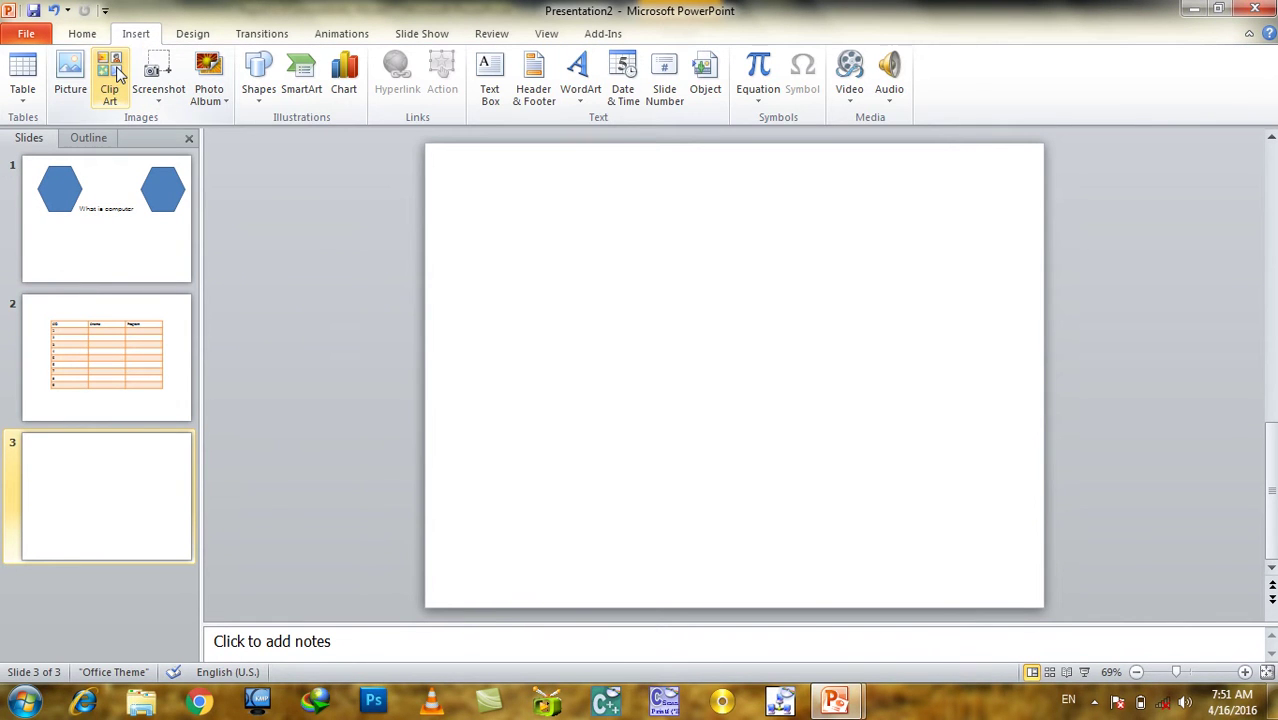
click(112, 78)
click(1055, 182)
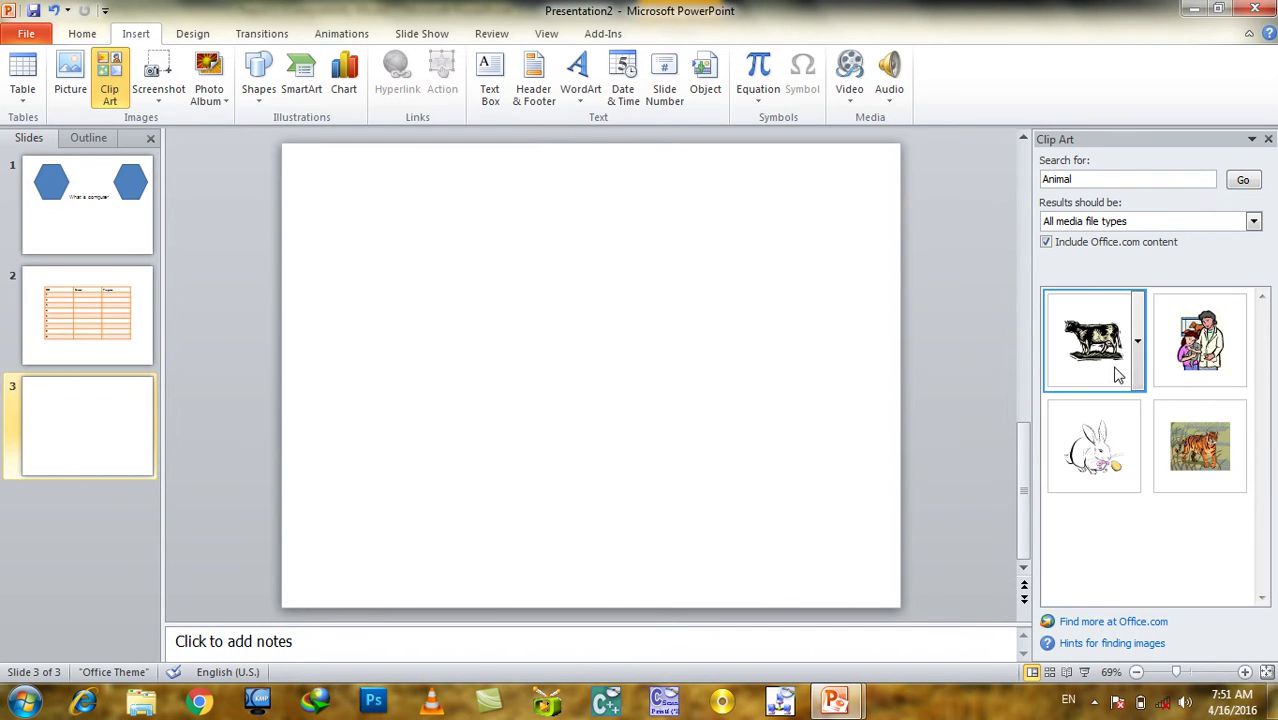
click(1113, 371)
drag(541, 385, 370, 234)
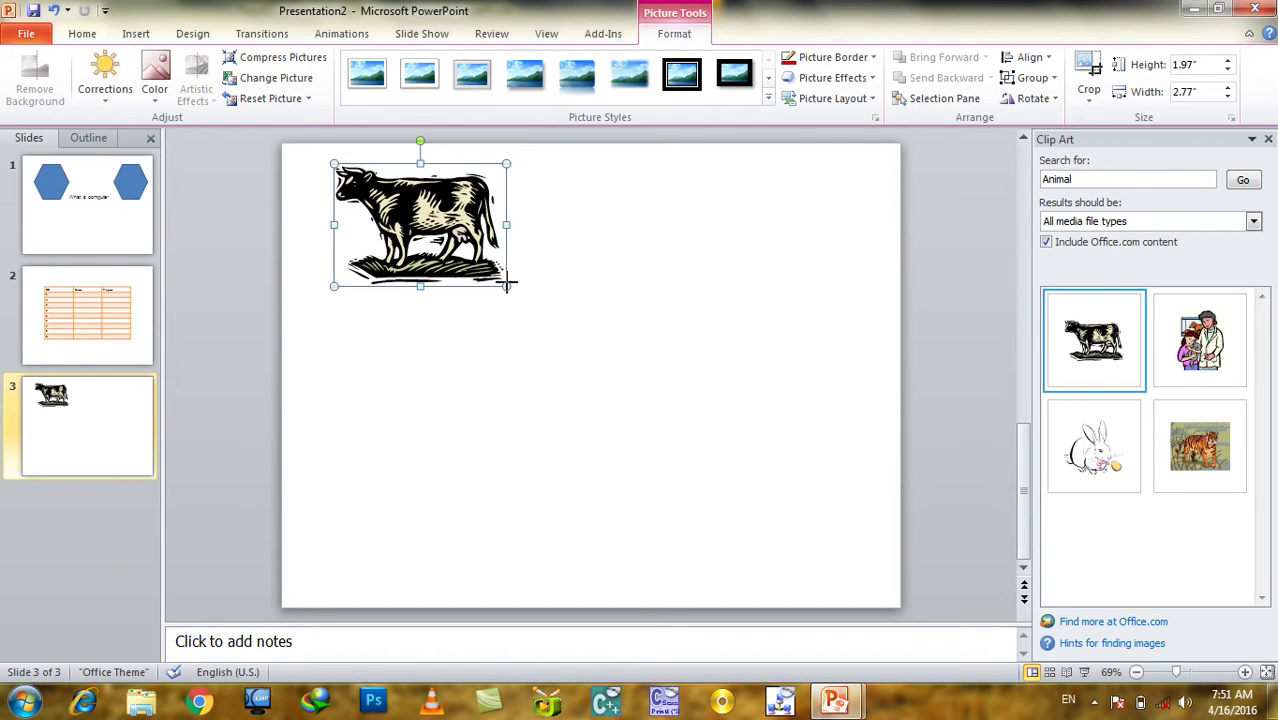
drag(507, 287, 821, 510)
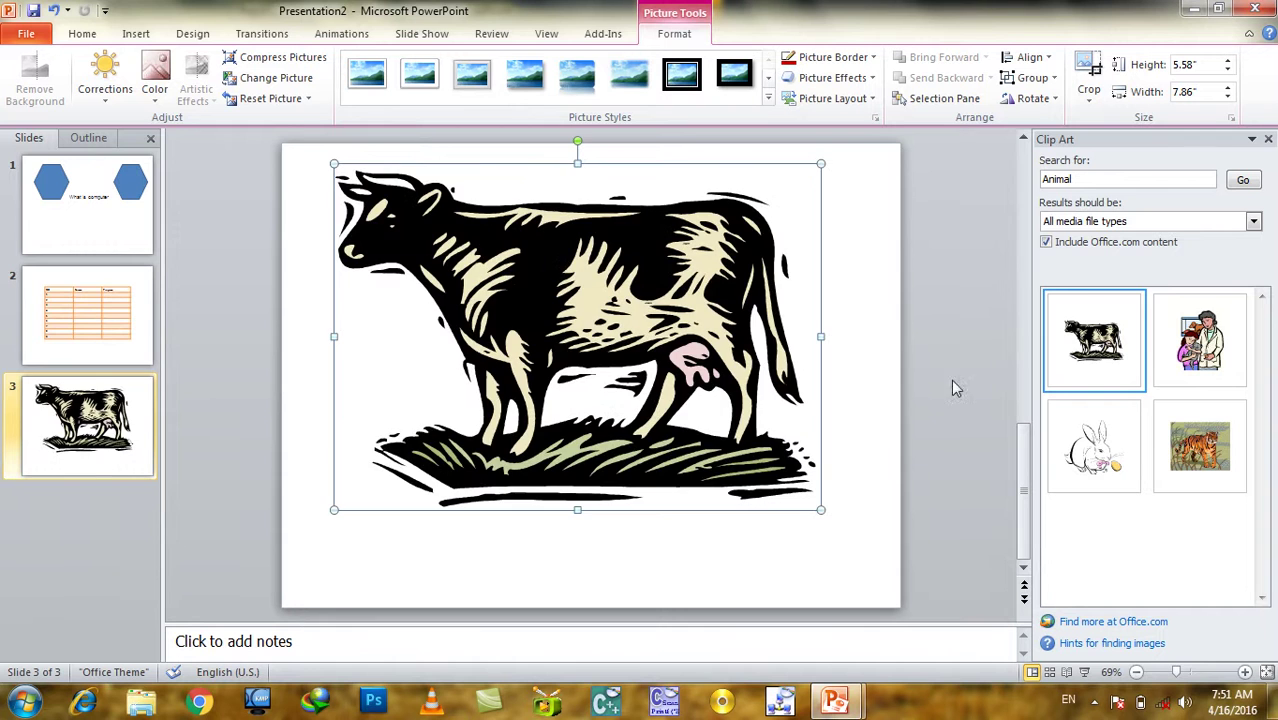
click(1268, 139)
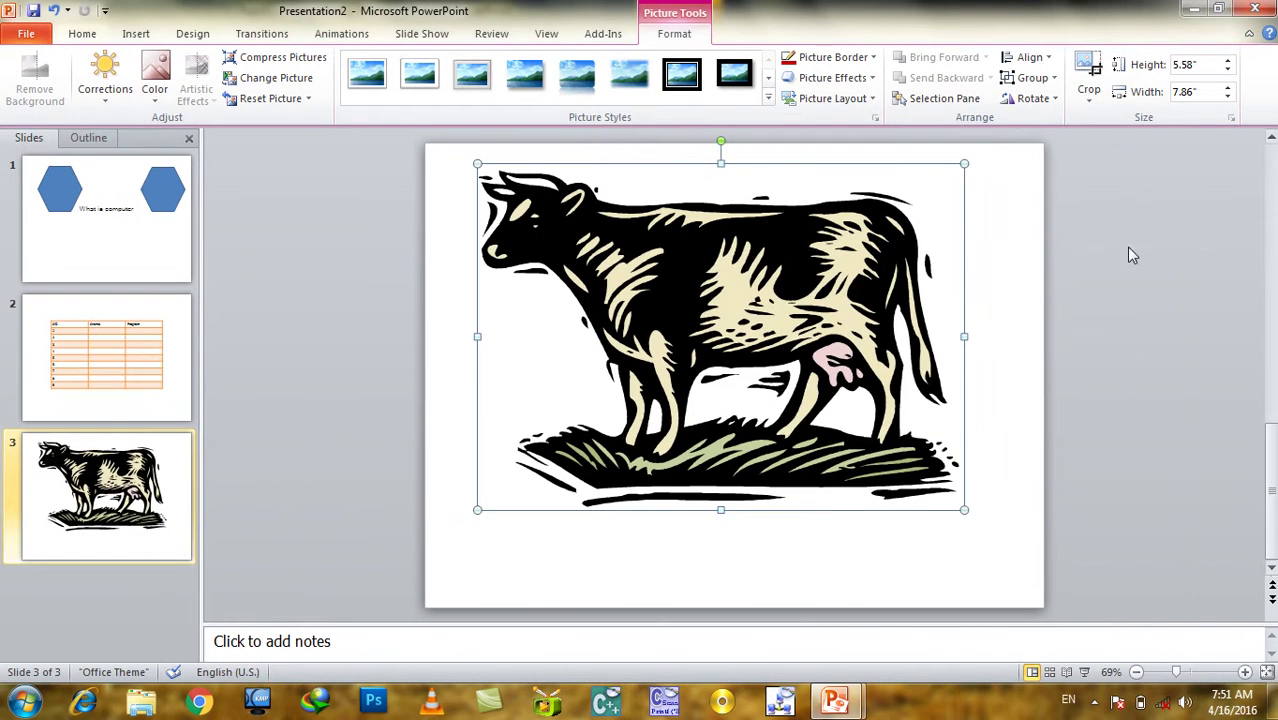
click(125, 34)
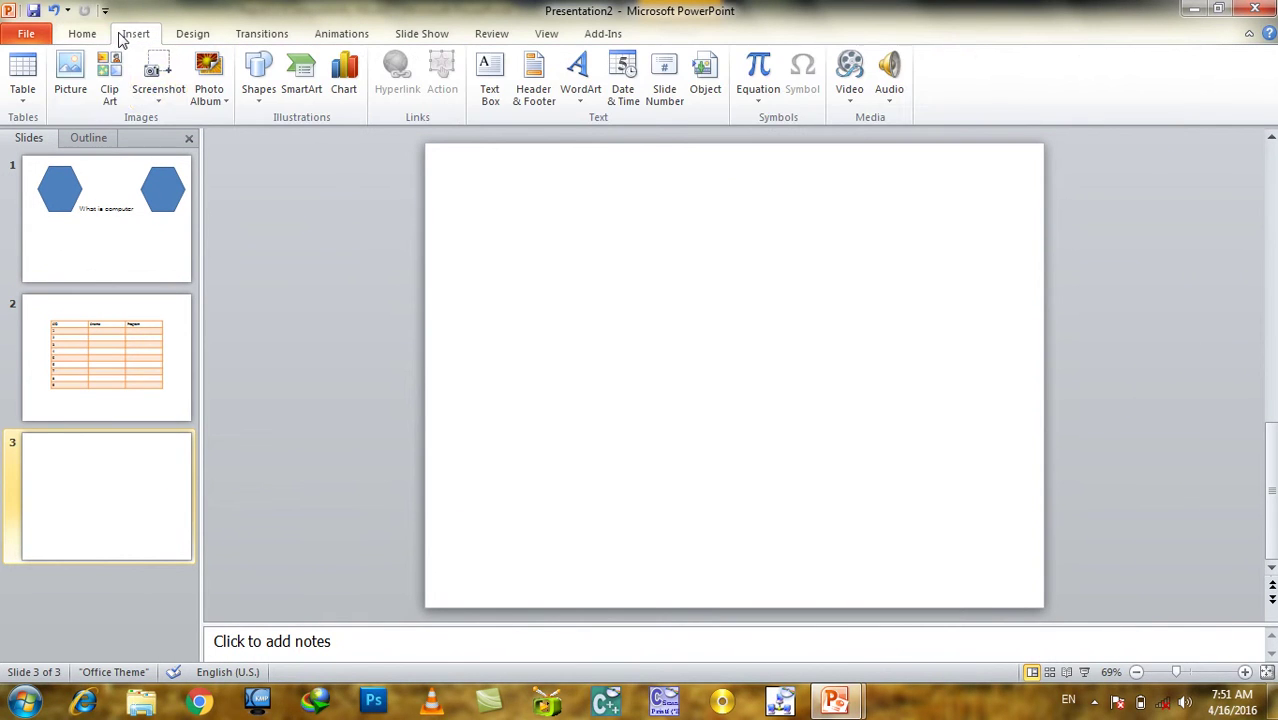
click(155, 108)
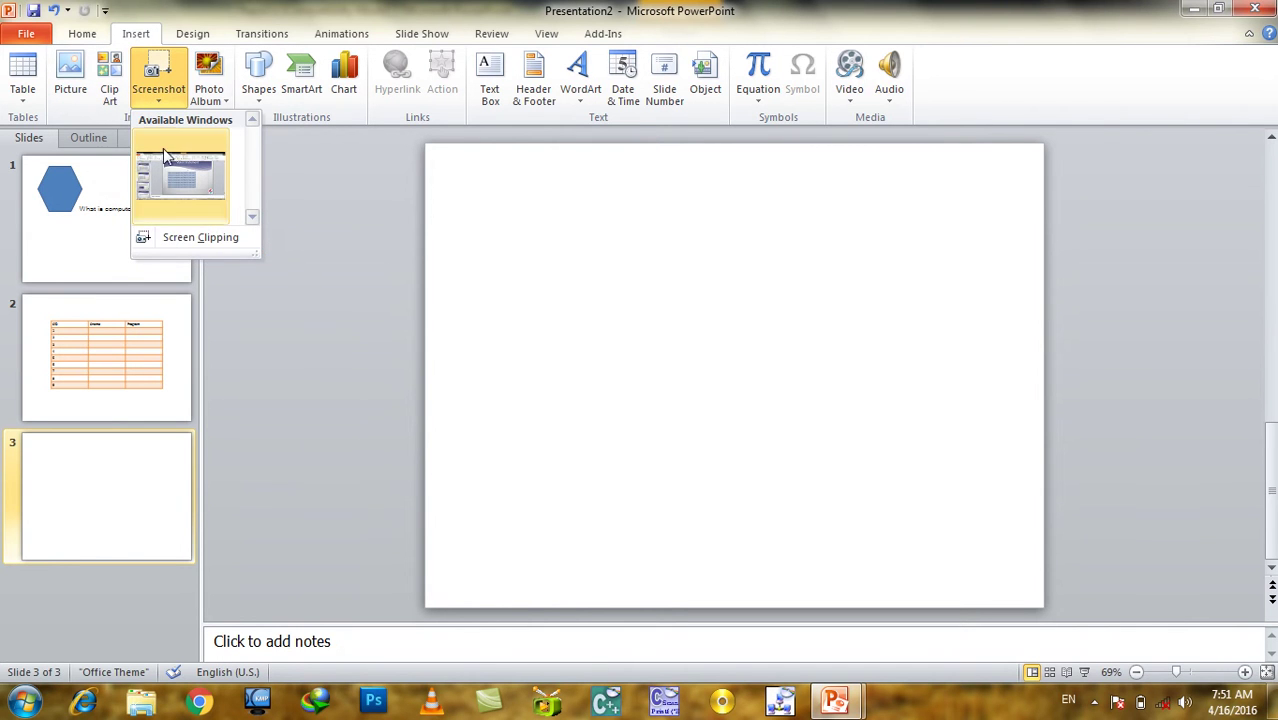
click(206, 240)
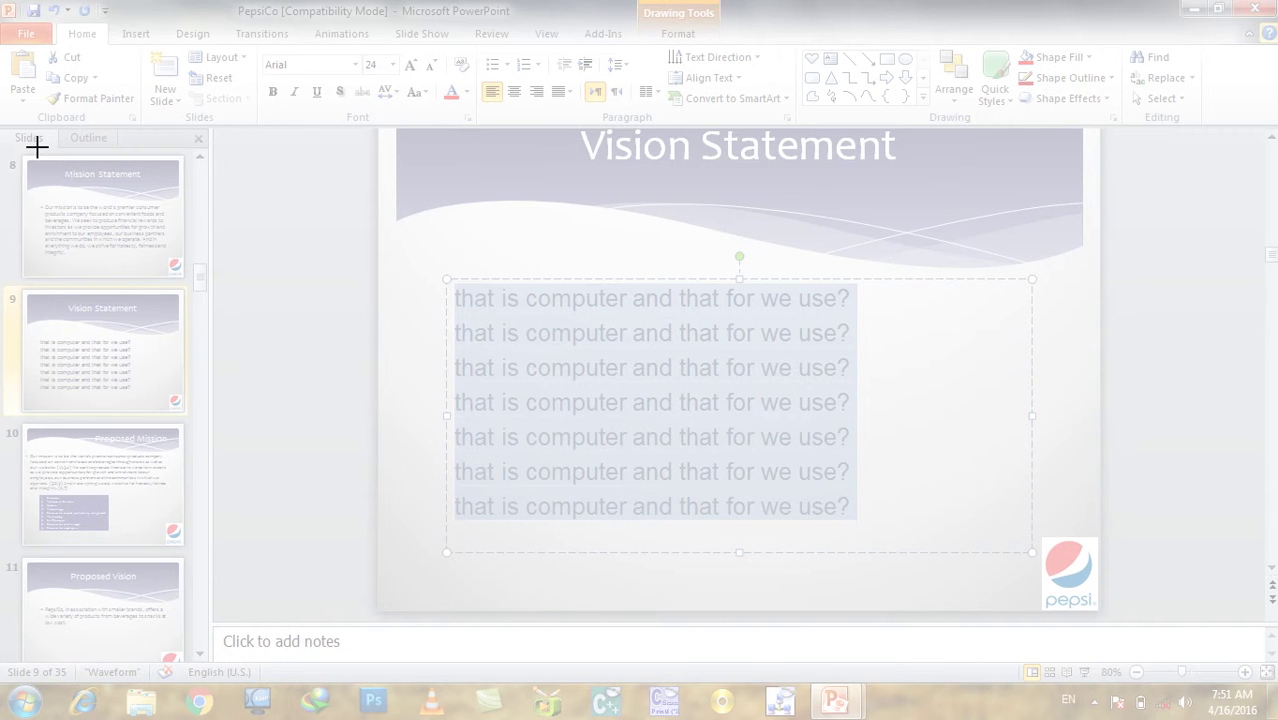
drag(1, 1, 1277, 719)
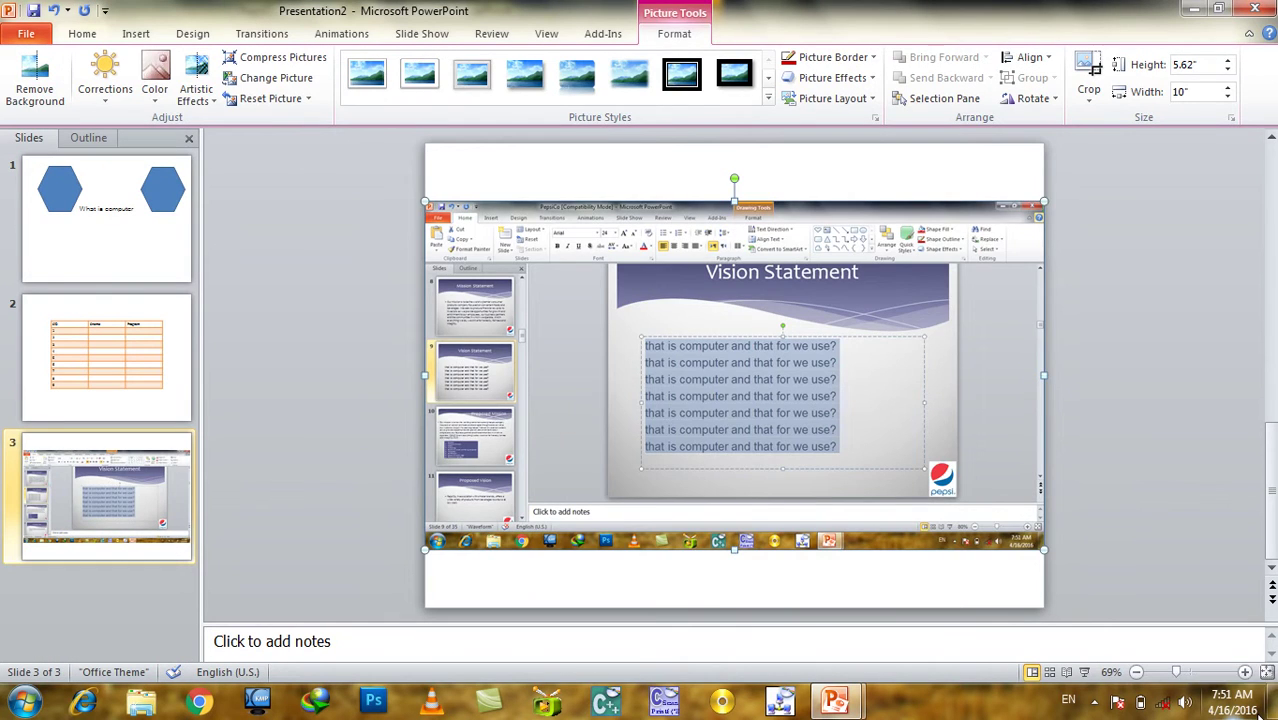
key(Delete)
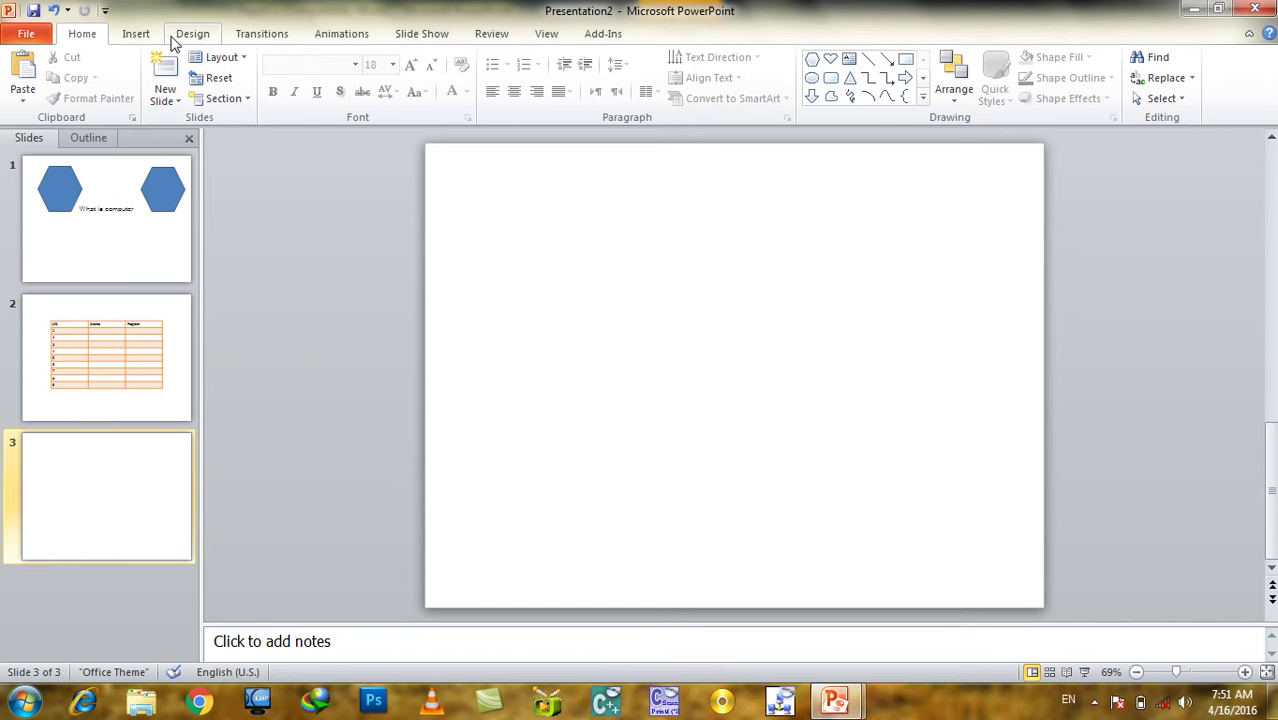
click(136, 33)
click(176, 104)
click(183, 243)
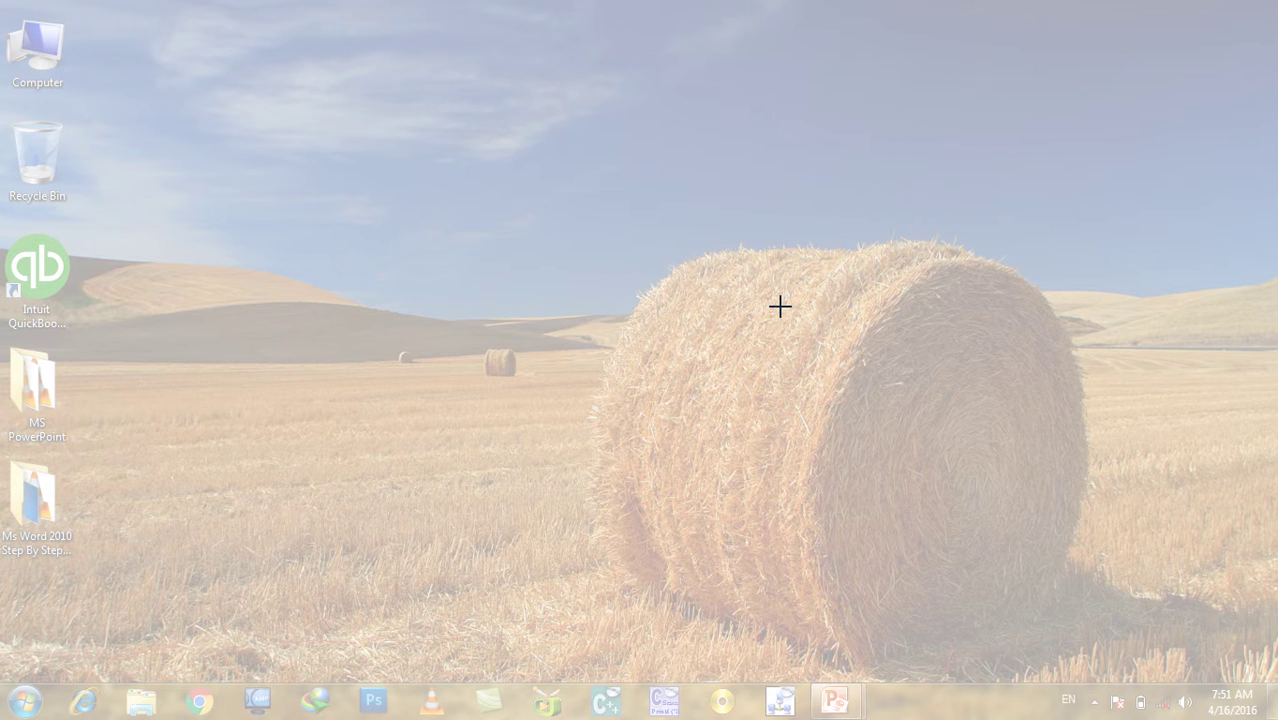
drag(0, 0, 1277, 719)
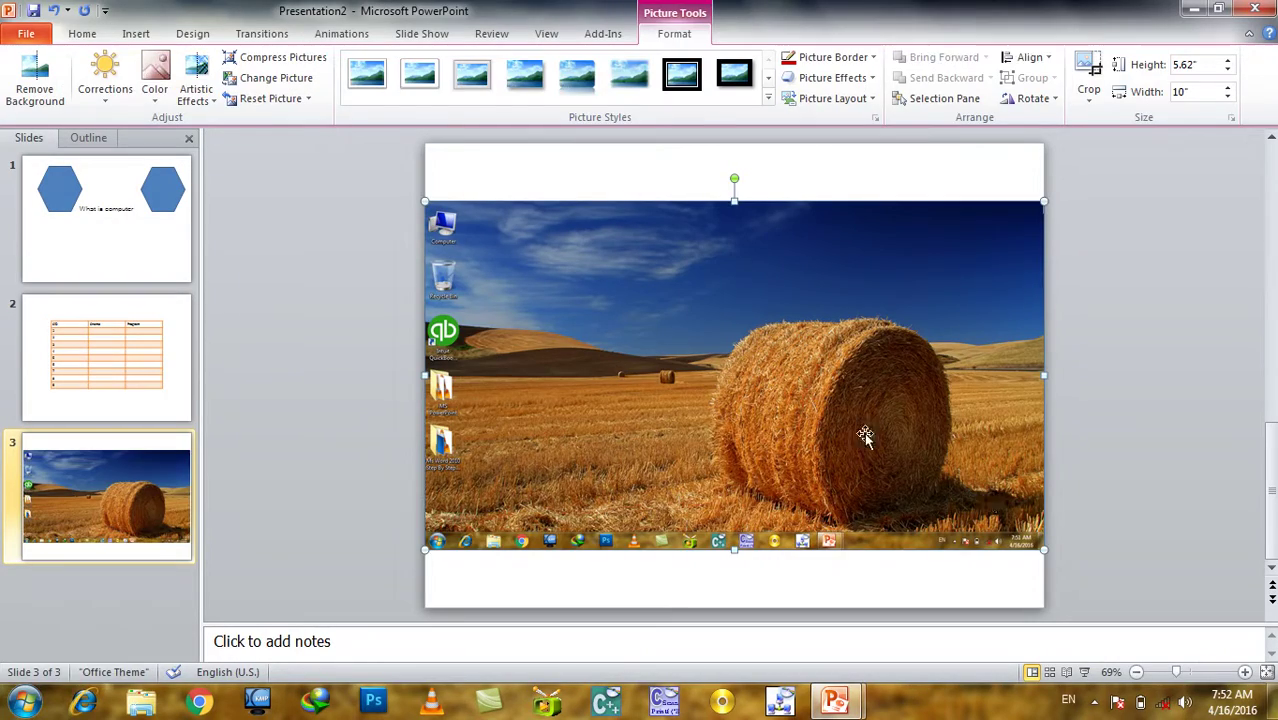
key(Delete)
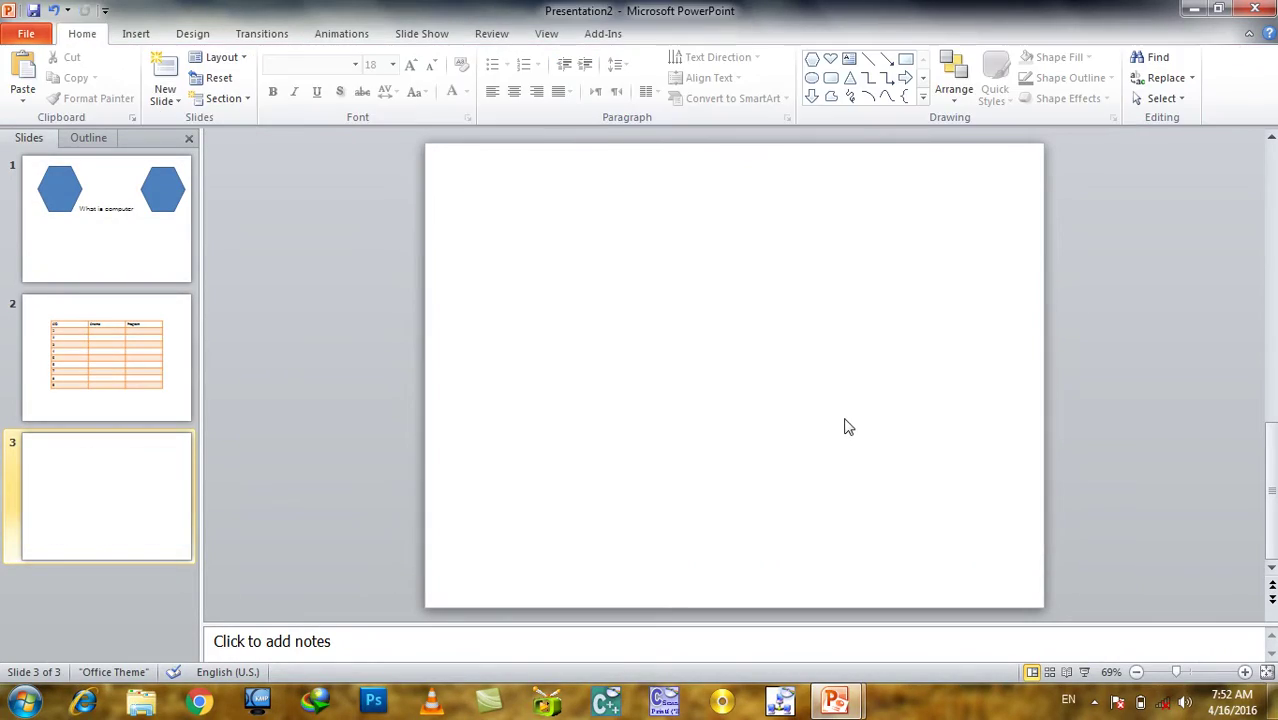
Launch the On-Screen Keyboard with osk from Run, close it, and return to the Insert options.
key(super+r)
text(osk)
key(Return)
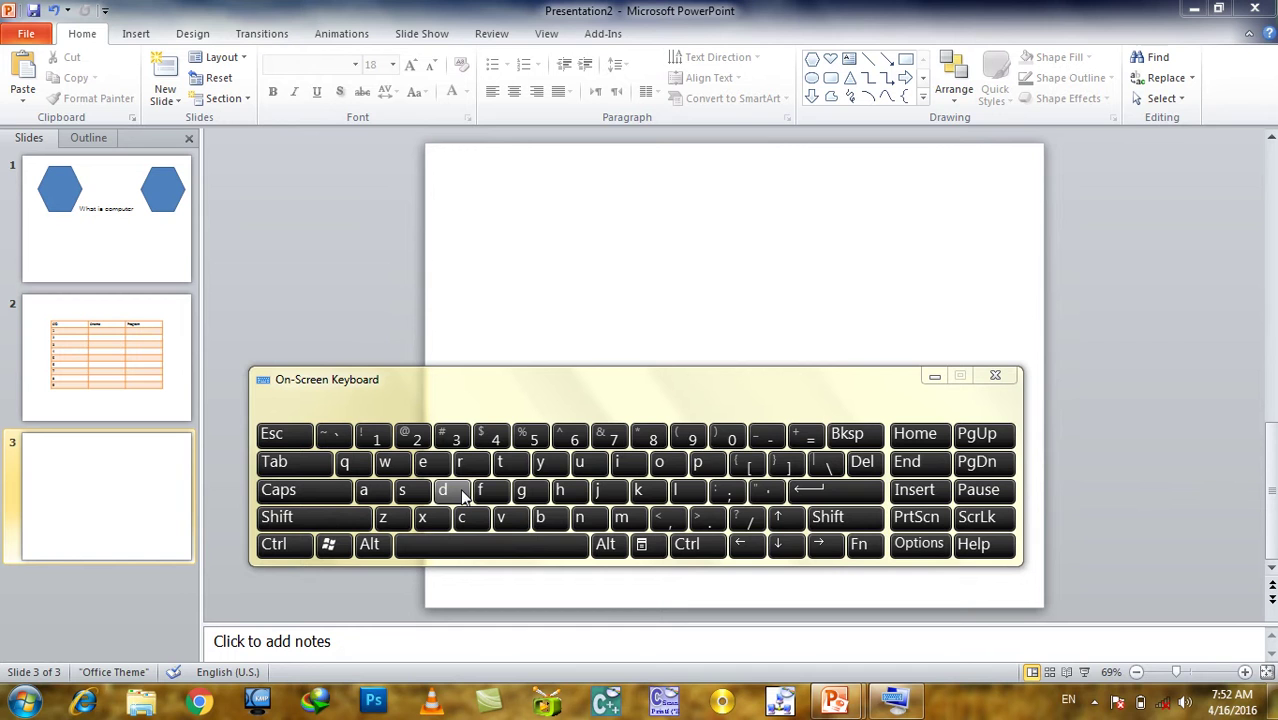
click(993, 376)
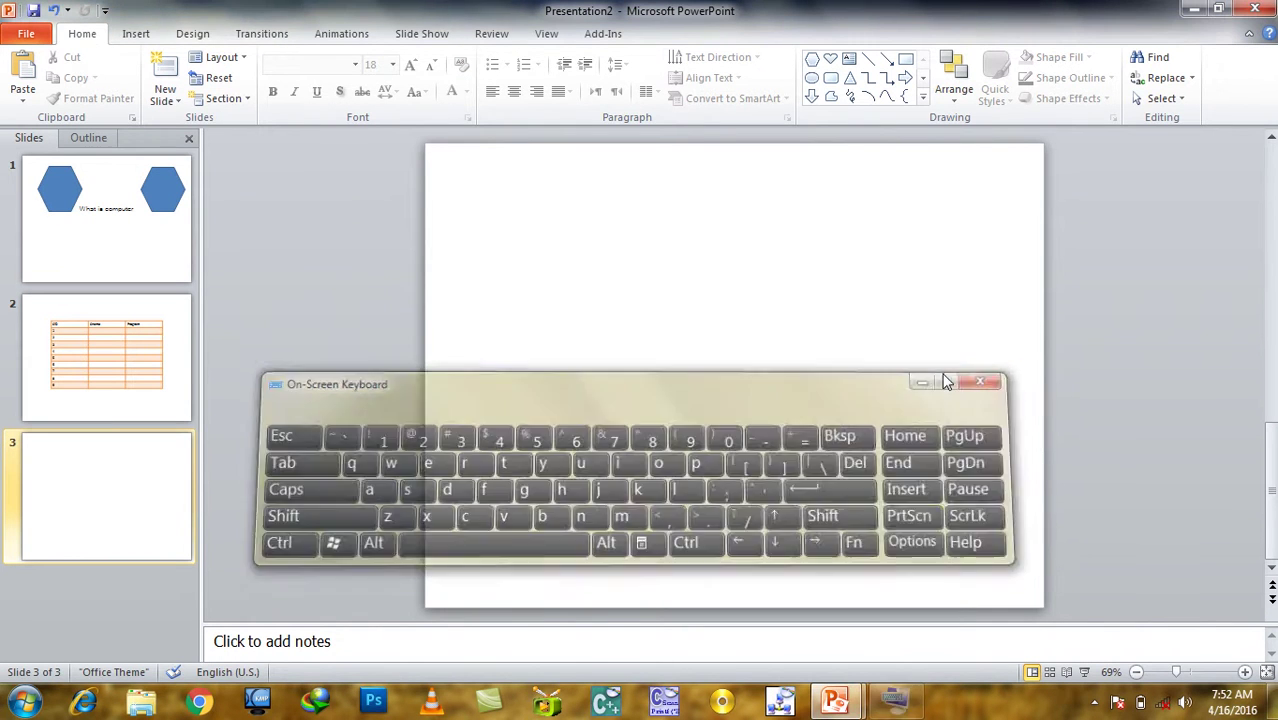
click(136, 34)
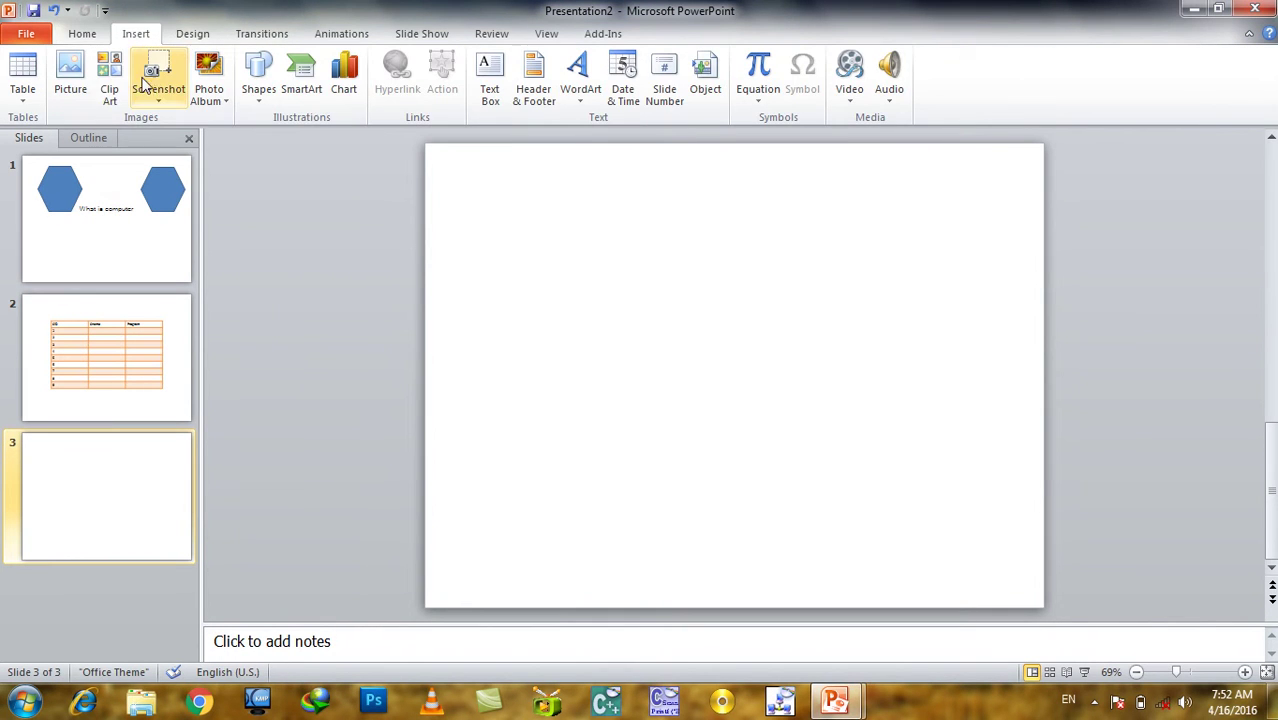
Start a new photo album and browse for pictures on the I: drive.
click(209, 95)
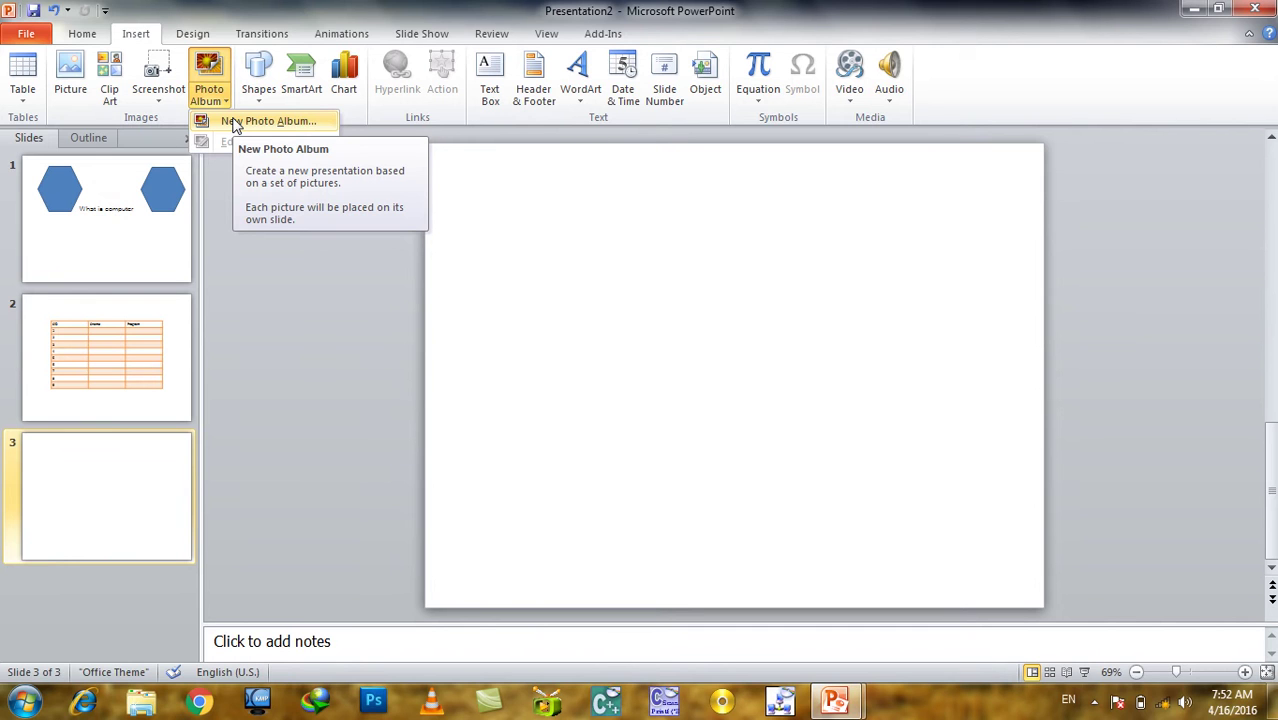
click(252, 121)
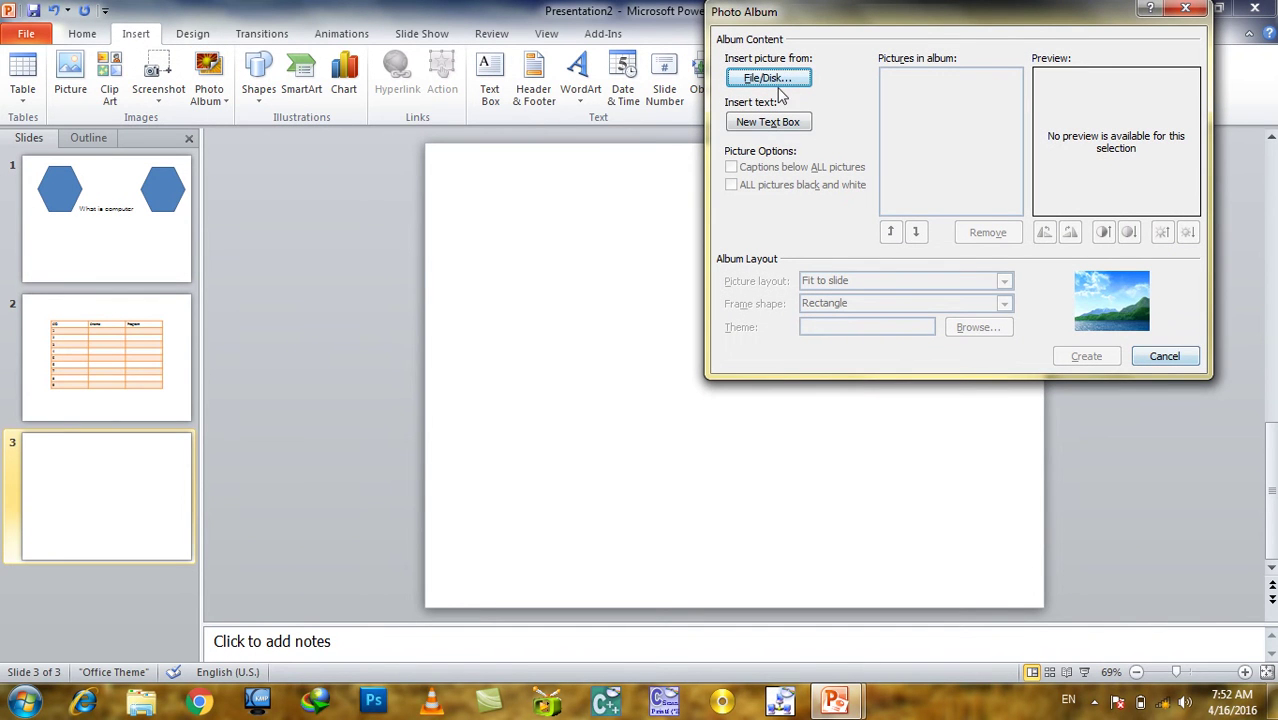
click(770, 80)
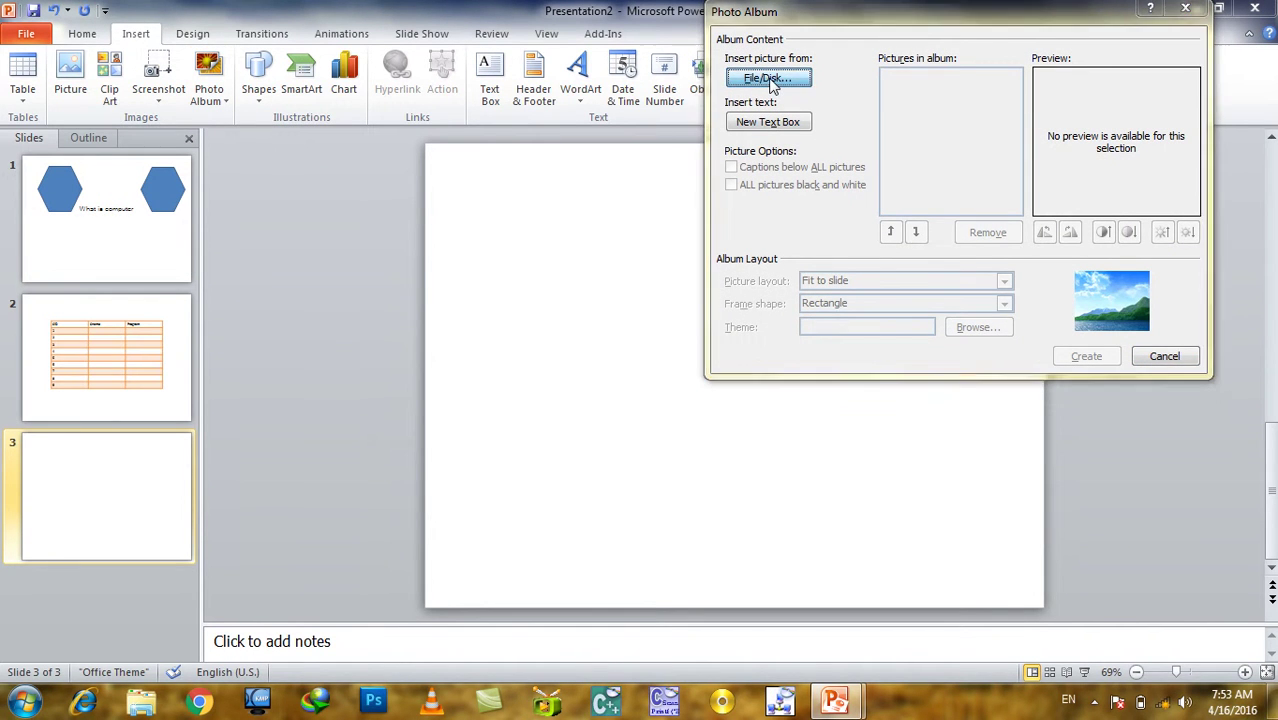
click(754, 365)
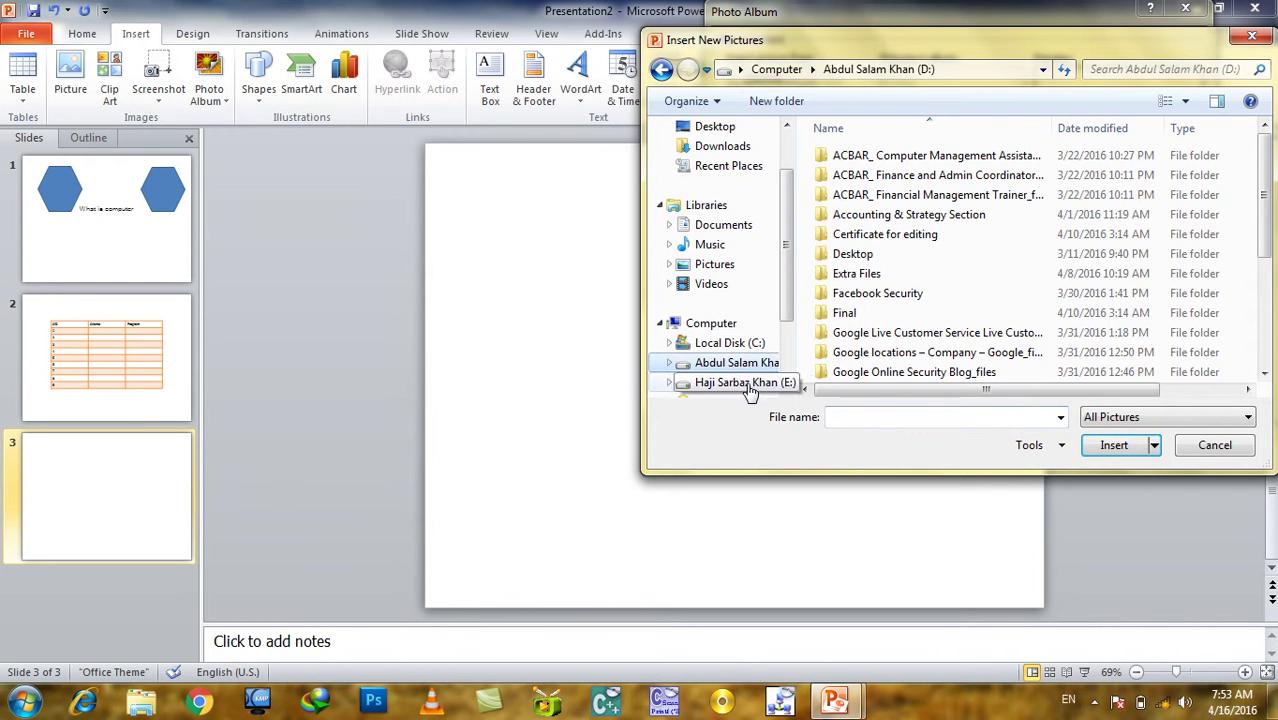
click(750, 382)
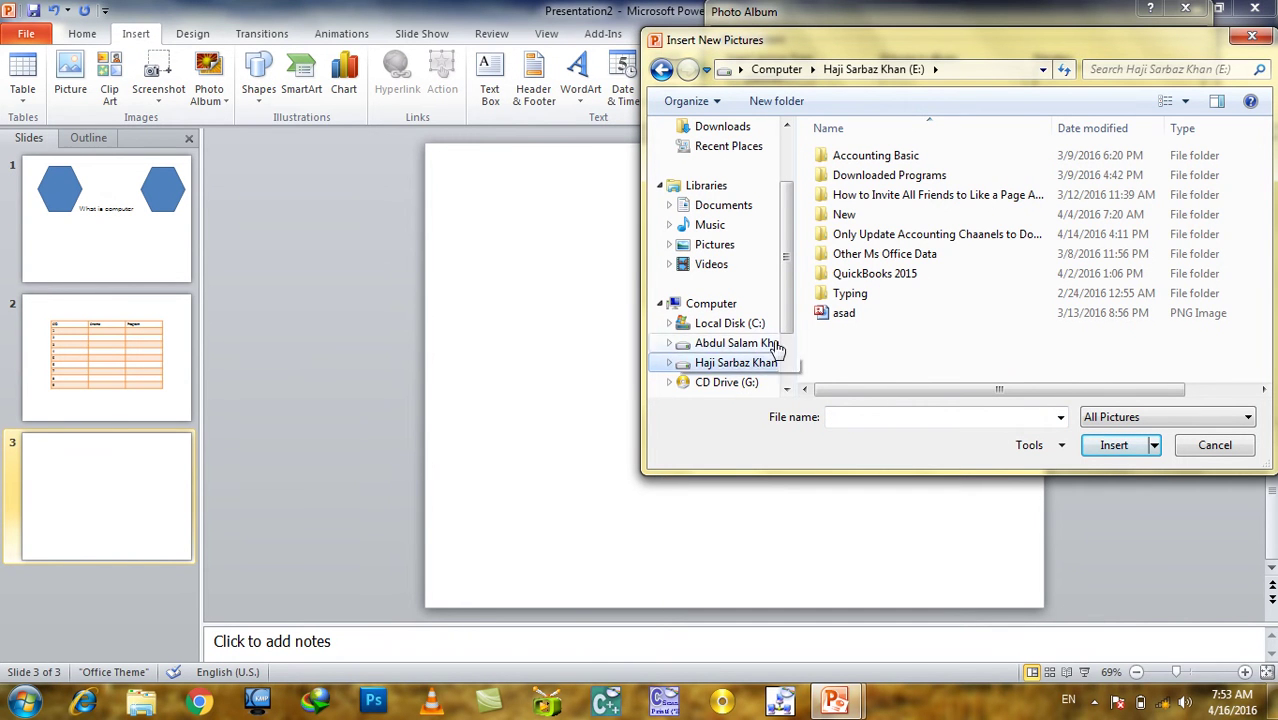
scroll(750, 345, down, 1)
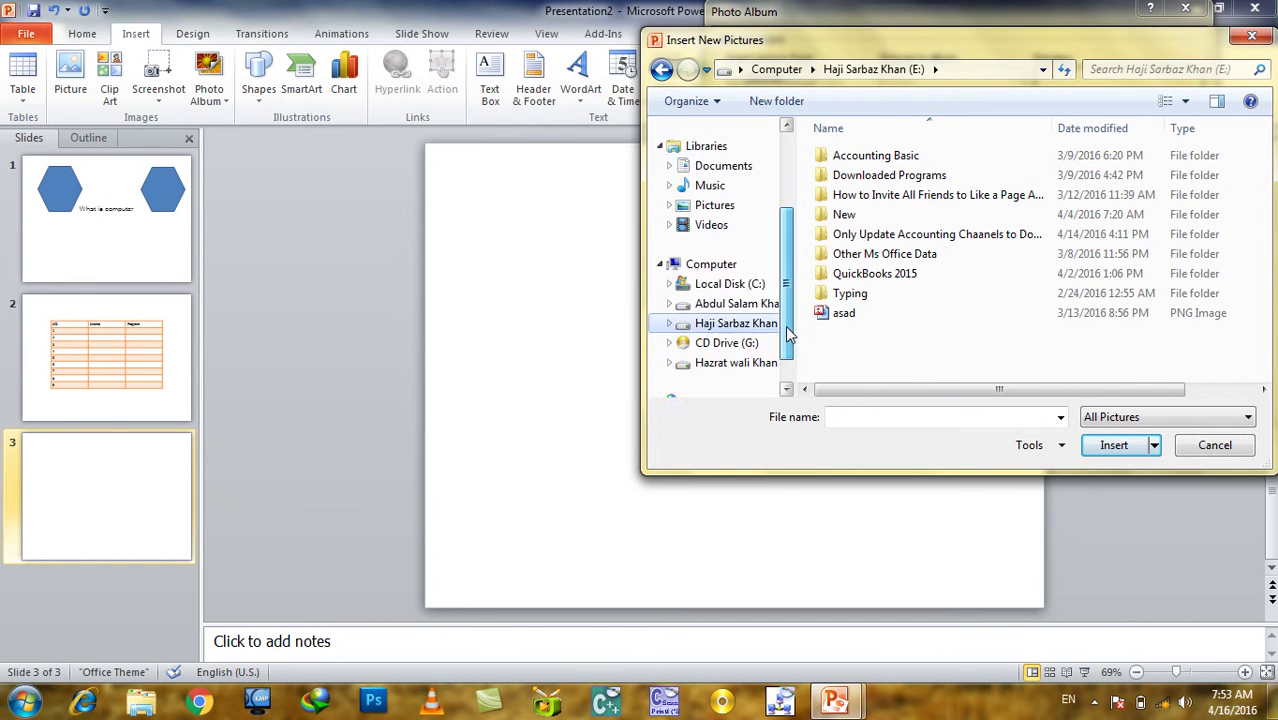
click(736, 366)
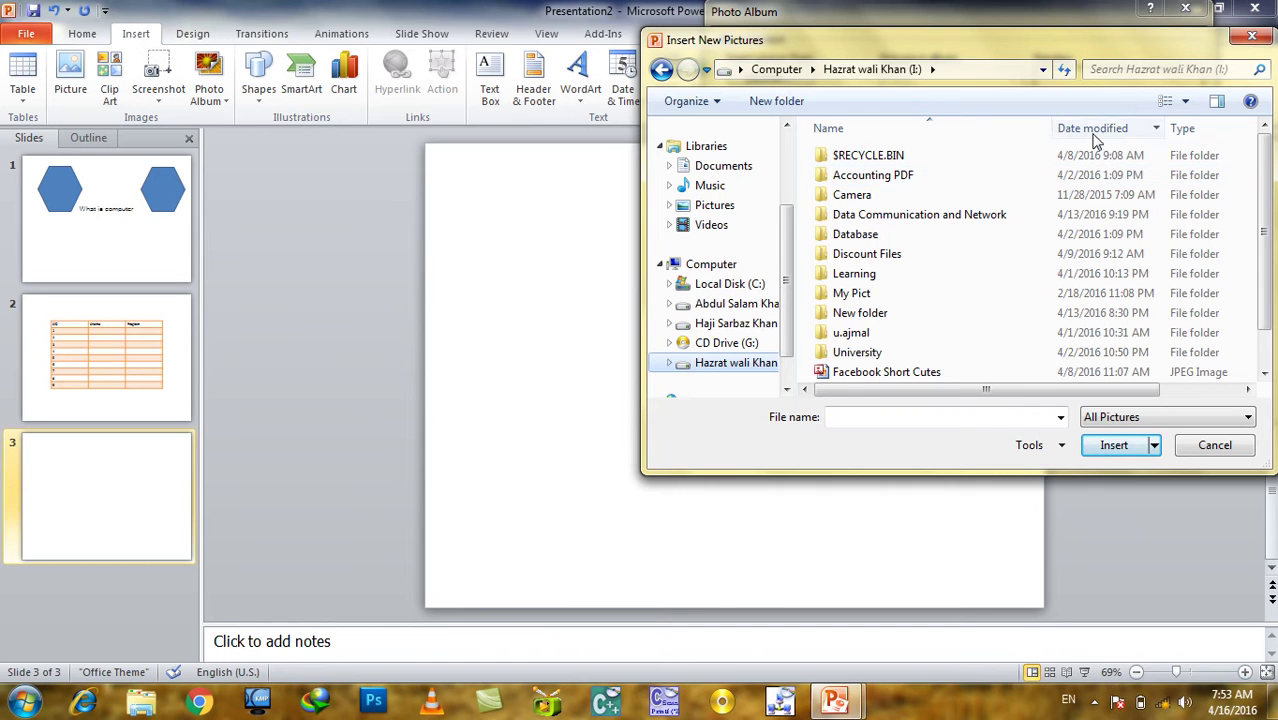
Show files as Large Icons, open New folder, and insert its 18 pictures.
click(1185, 103)
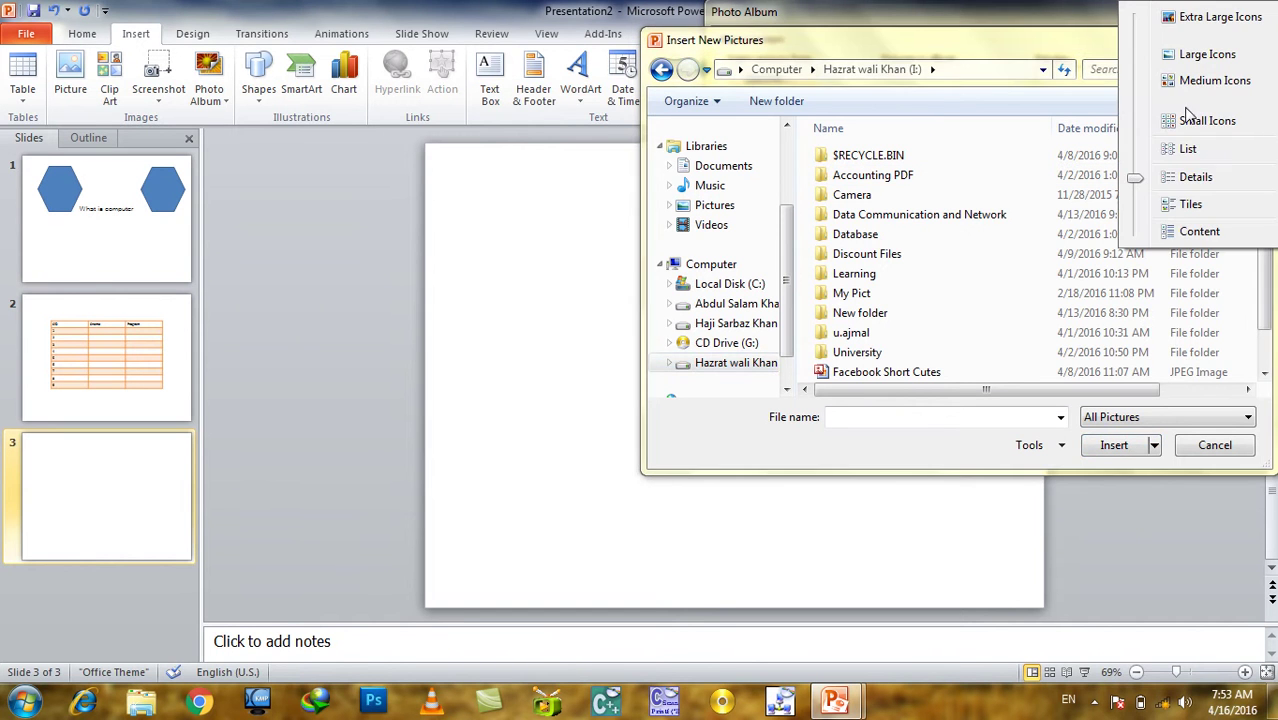
click(1203, 56)
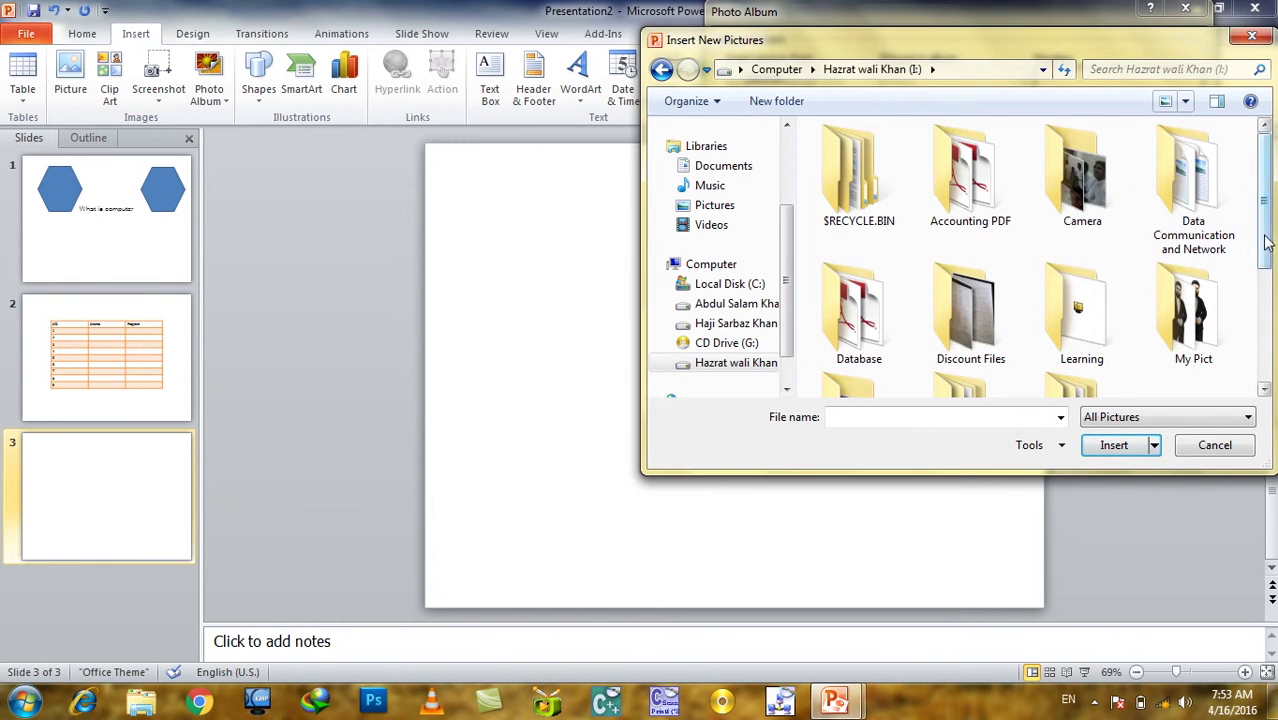
scroll(1060, 260, down, 3)
scroll(960, 290, down, 3)
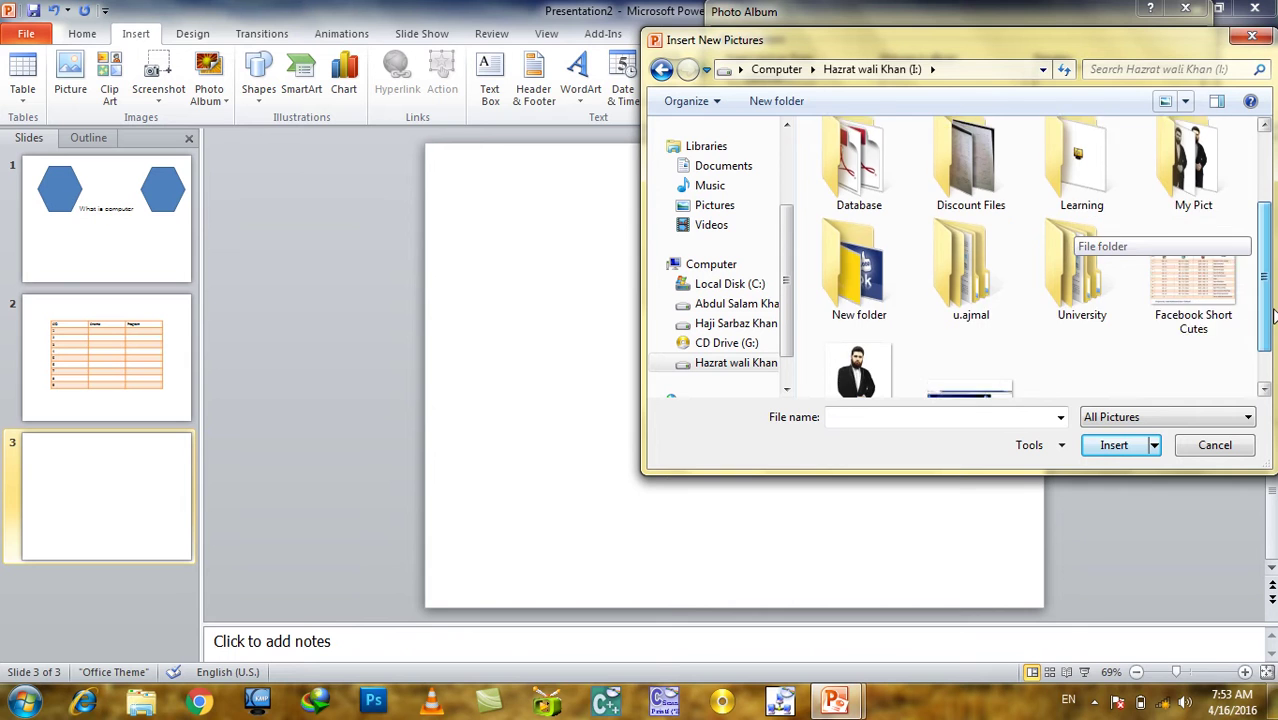
double_click(860, 288)
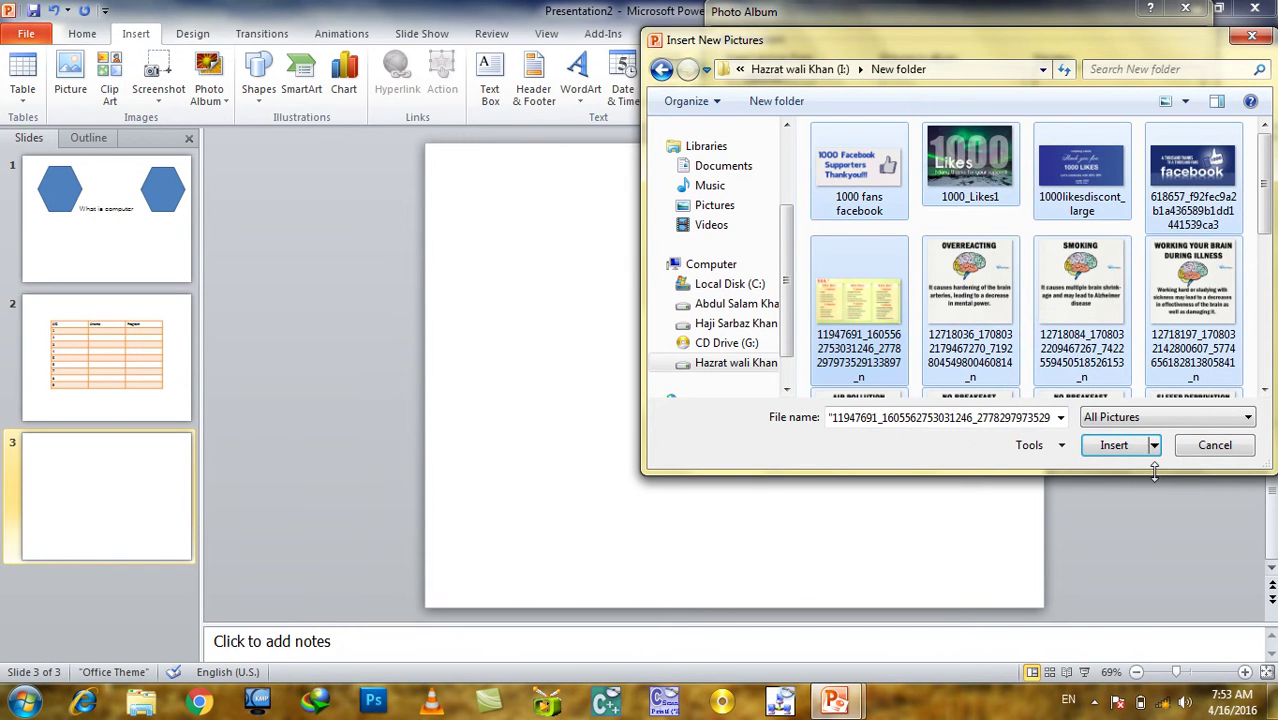
click(1114, 446)
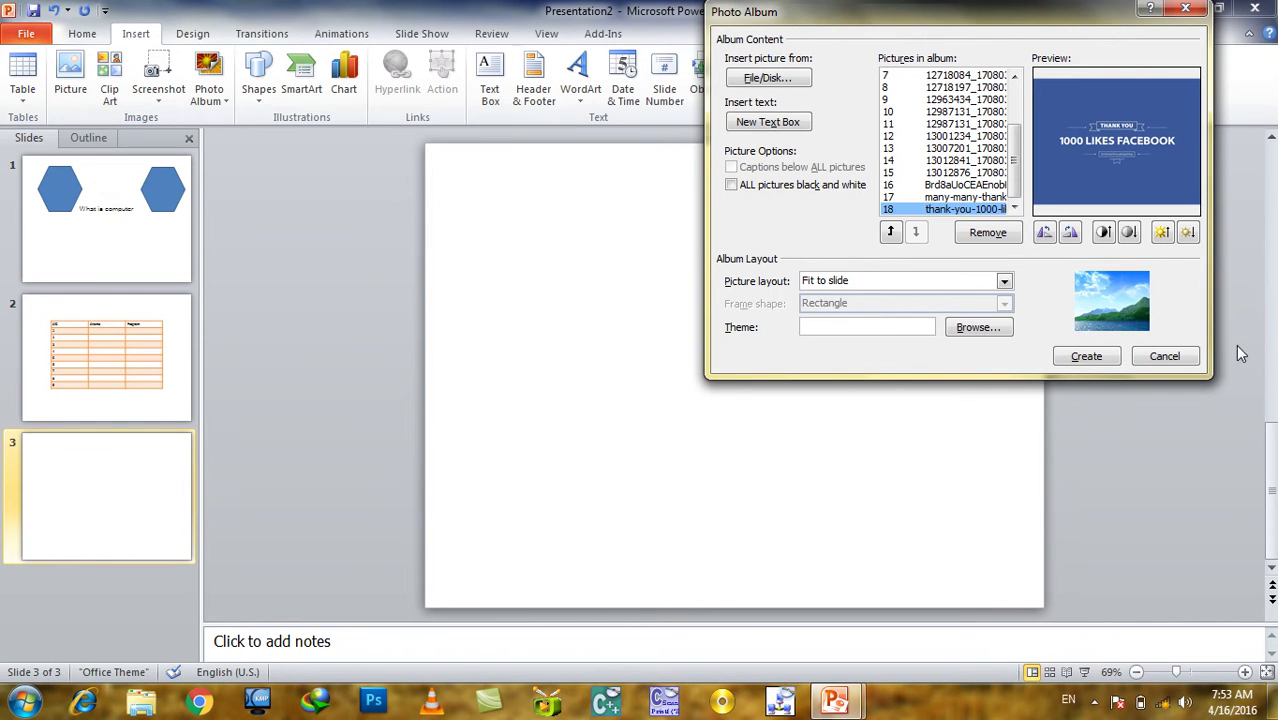
Set 2 pictures with title layout, Compound Frame, Black frames, and the Black Tie theme.
click(1003, 282)
click(927, 320)
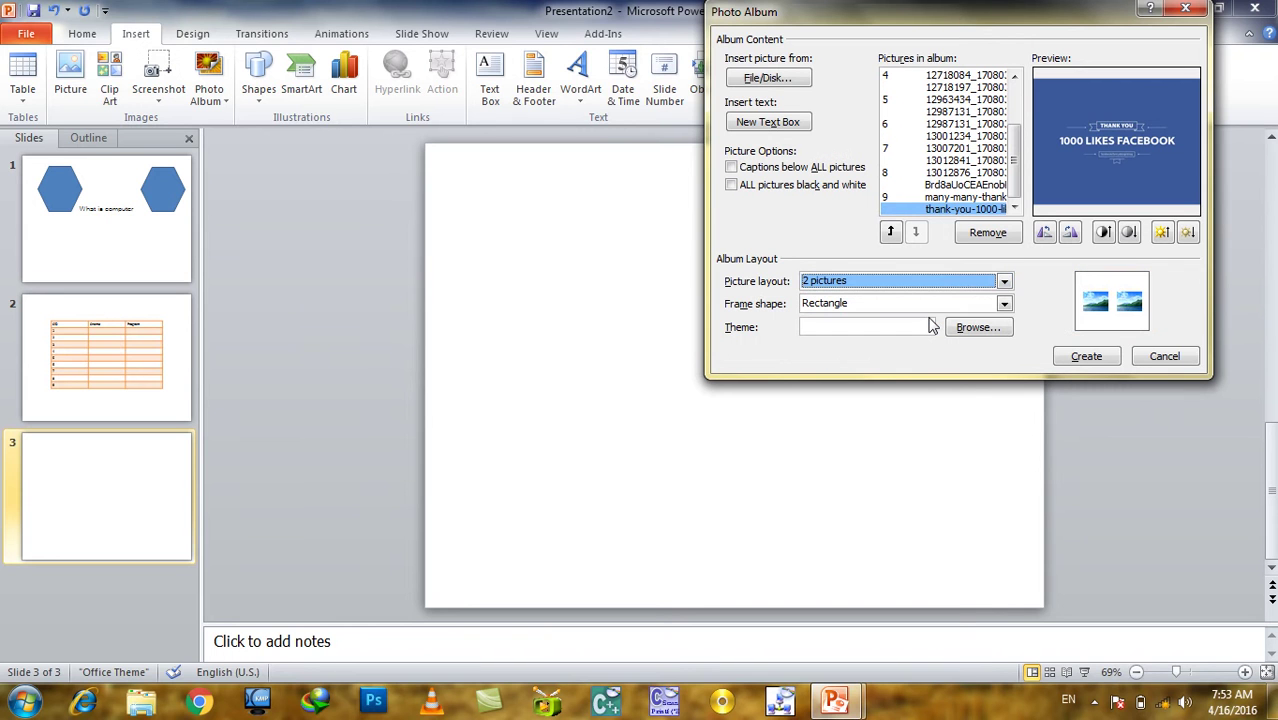
click(1003, 304)
click(952, 333)
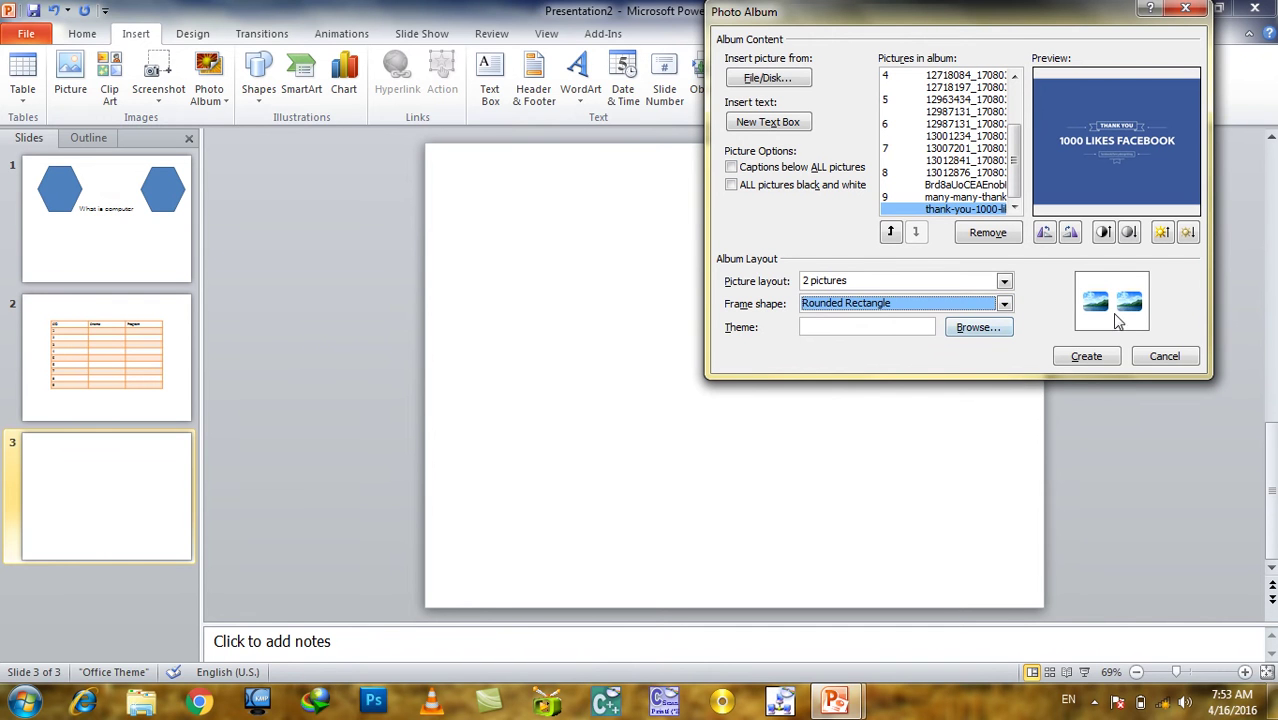
click(963, 285)
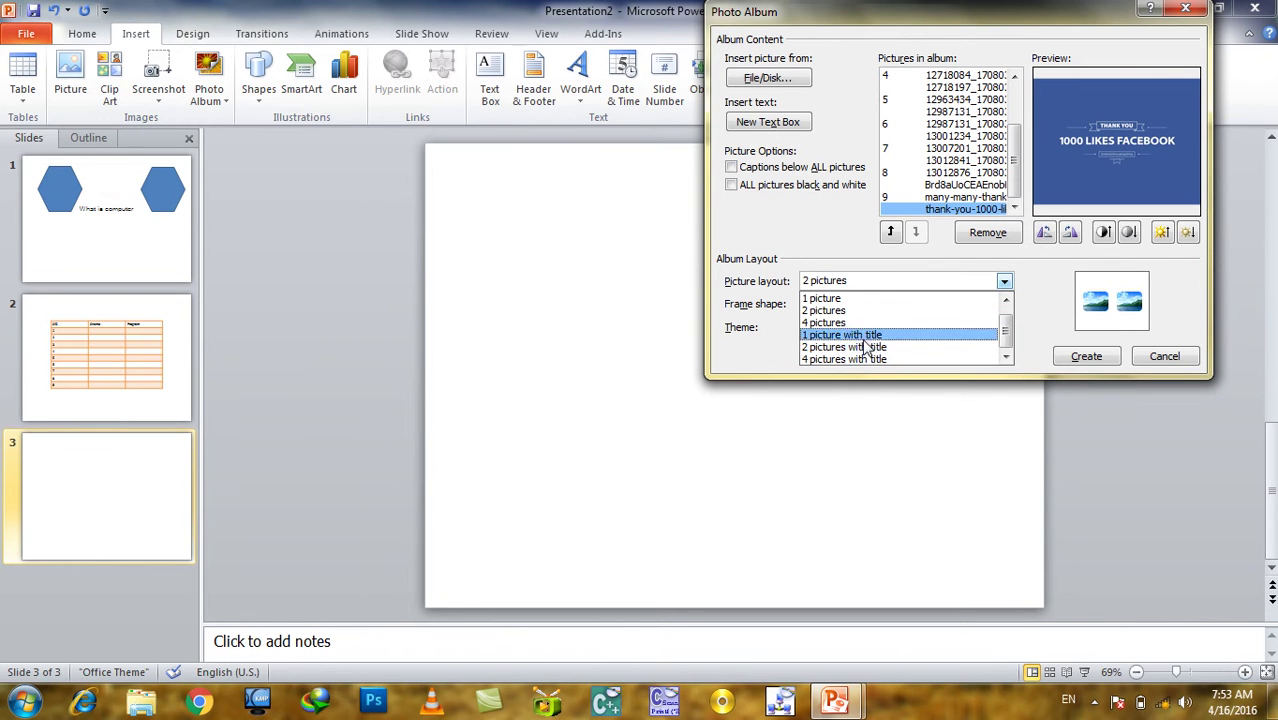
click(866, 347)
click(966, 308)
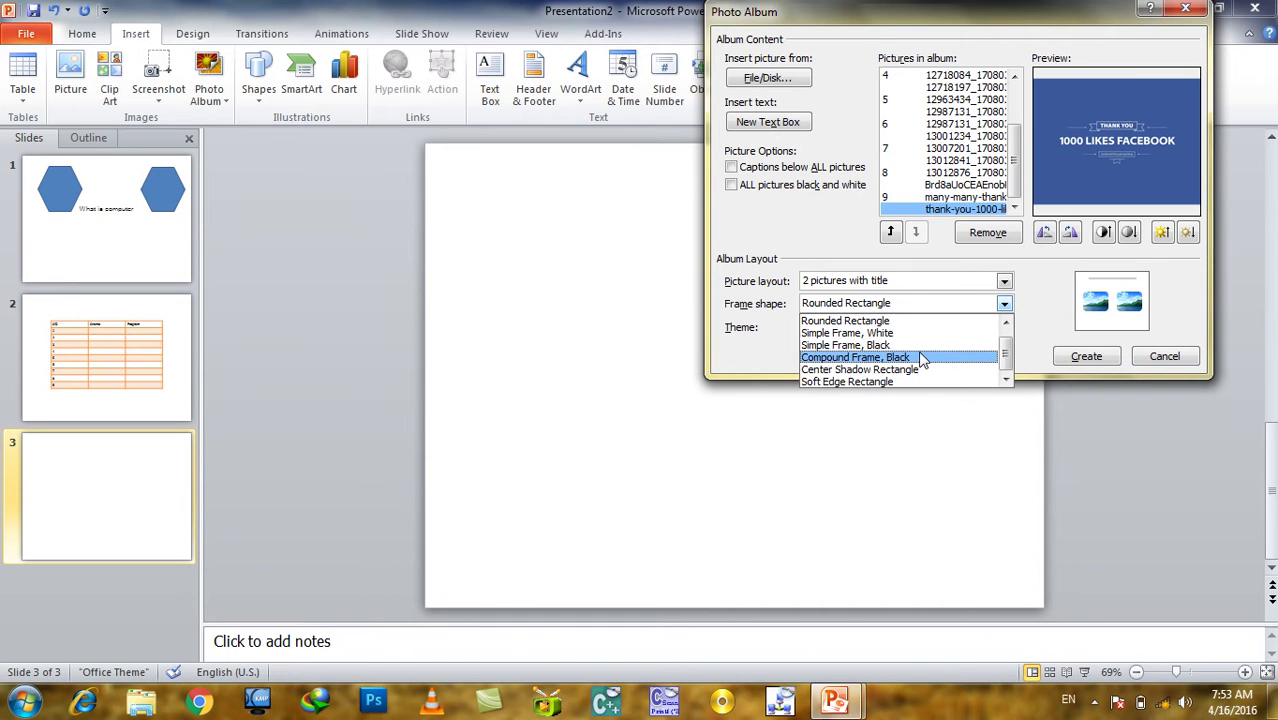
click(922, 358)
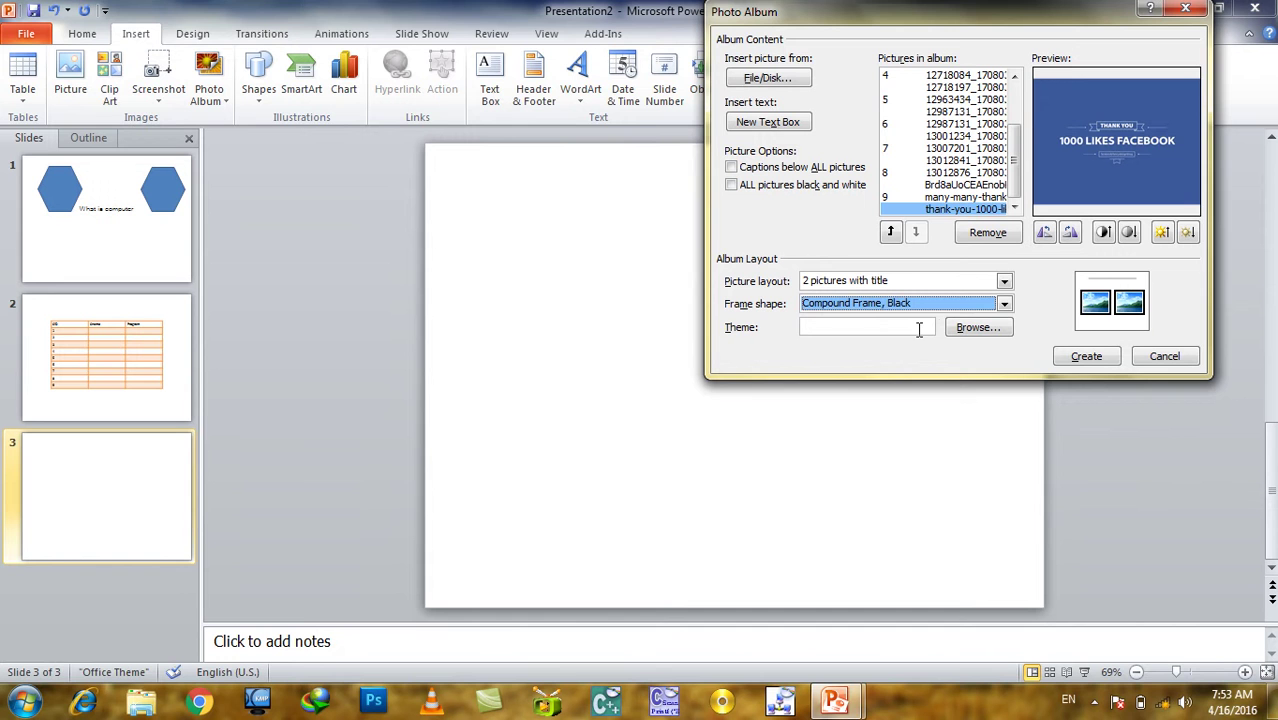
click(1005, 328)
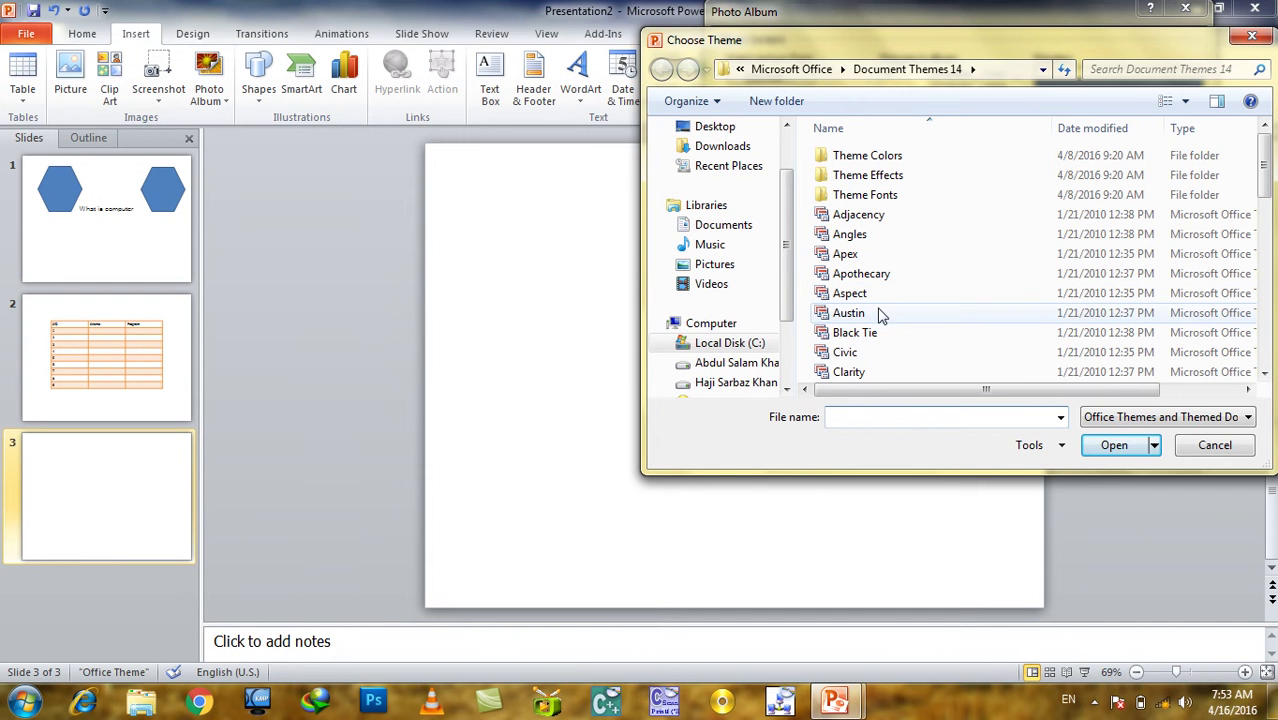
double_click(877, 332)
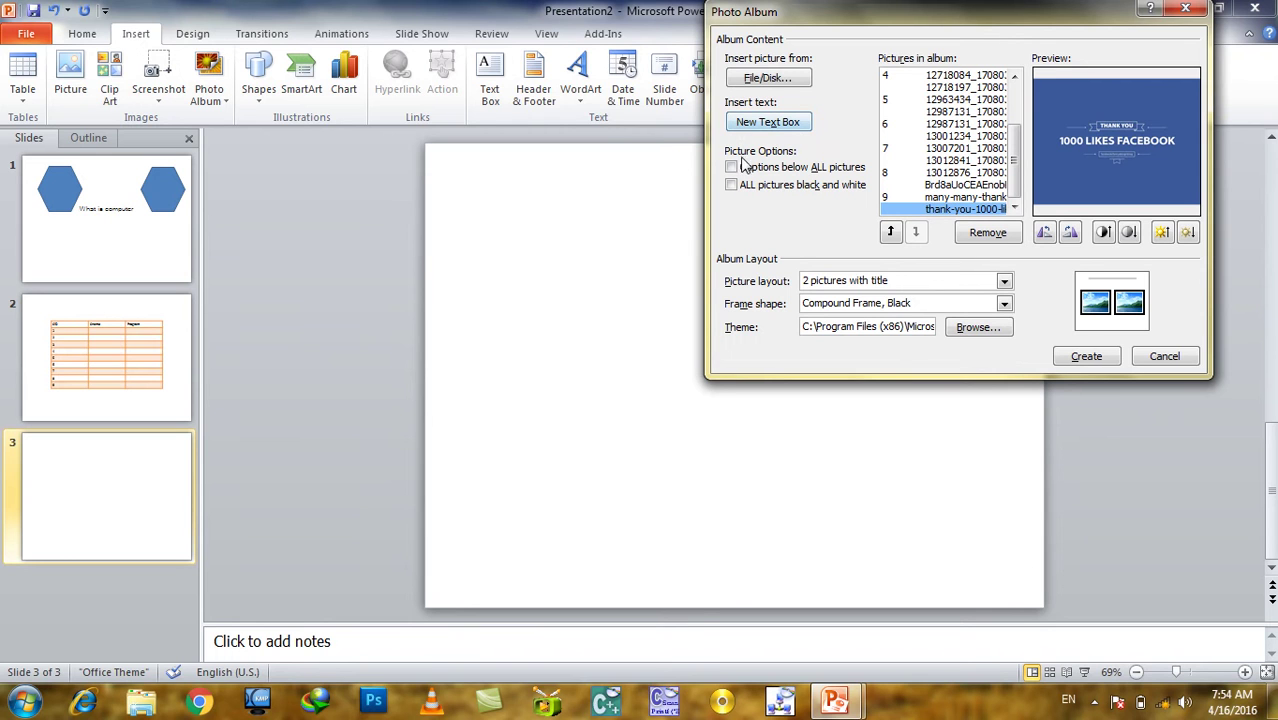
Try black-and-white, brightness and rotation on the preview, undo them, and create the album.
click(829, 170)
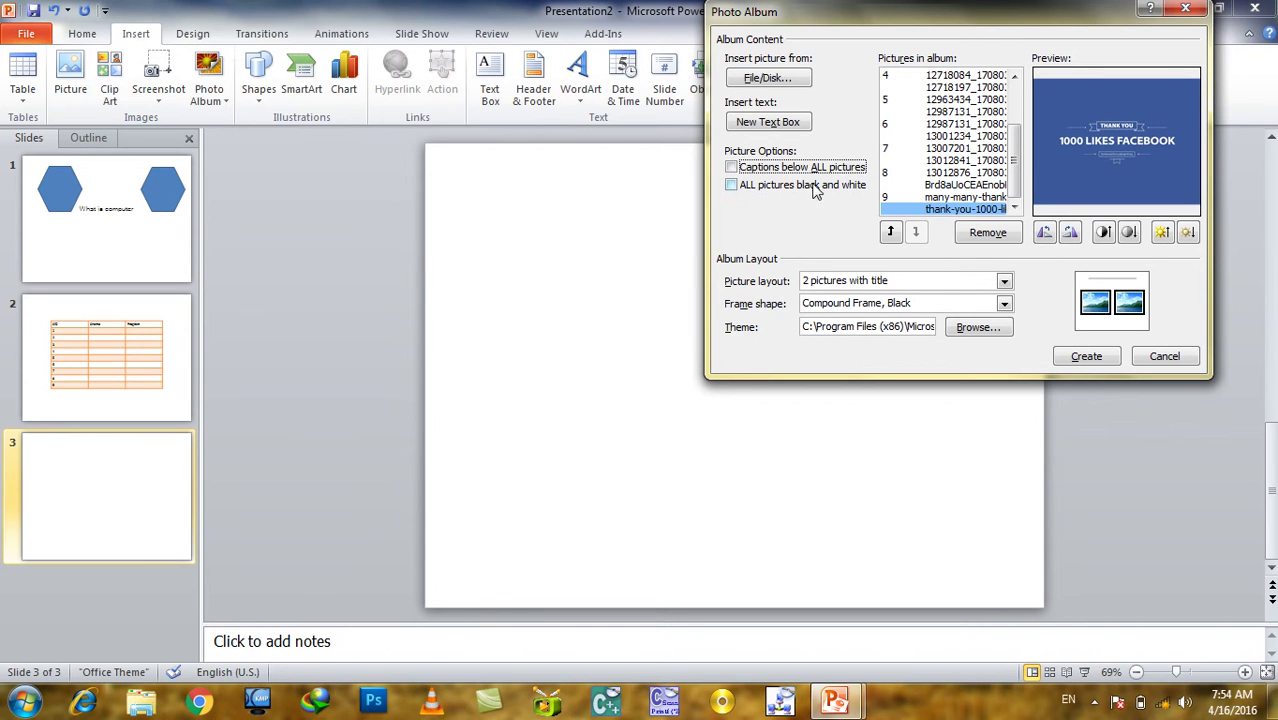
click(815, 188)
click(815, 188)
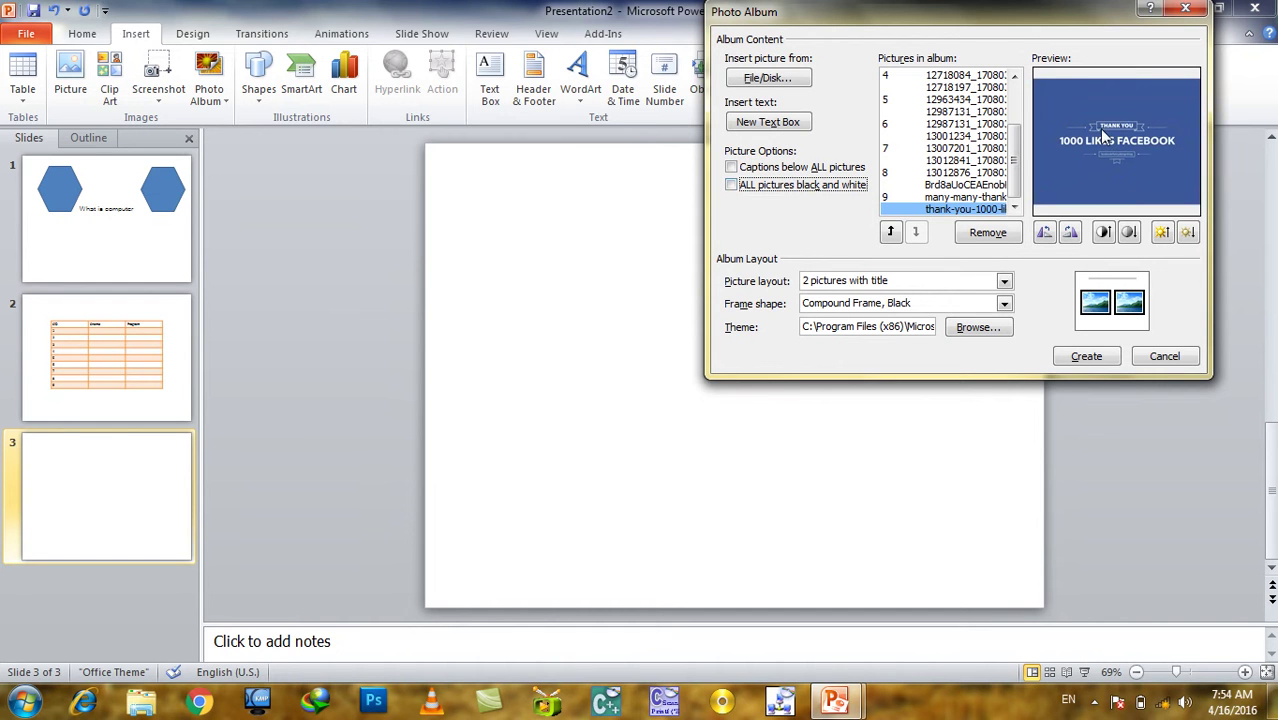
click(1163, 233)
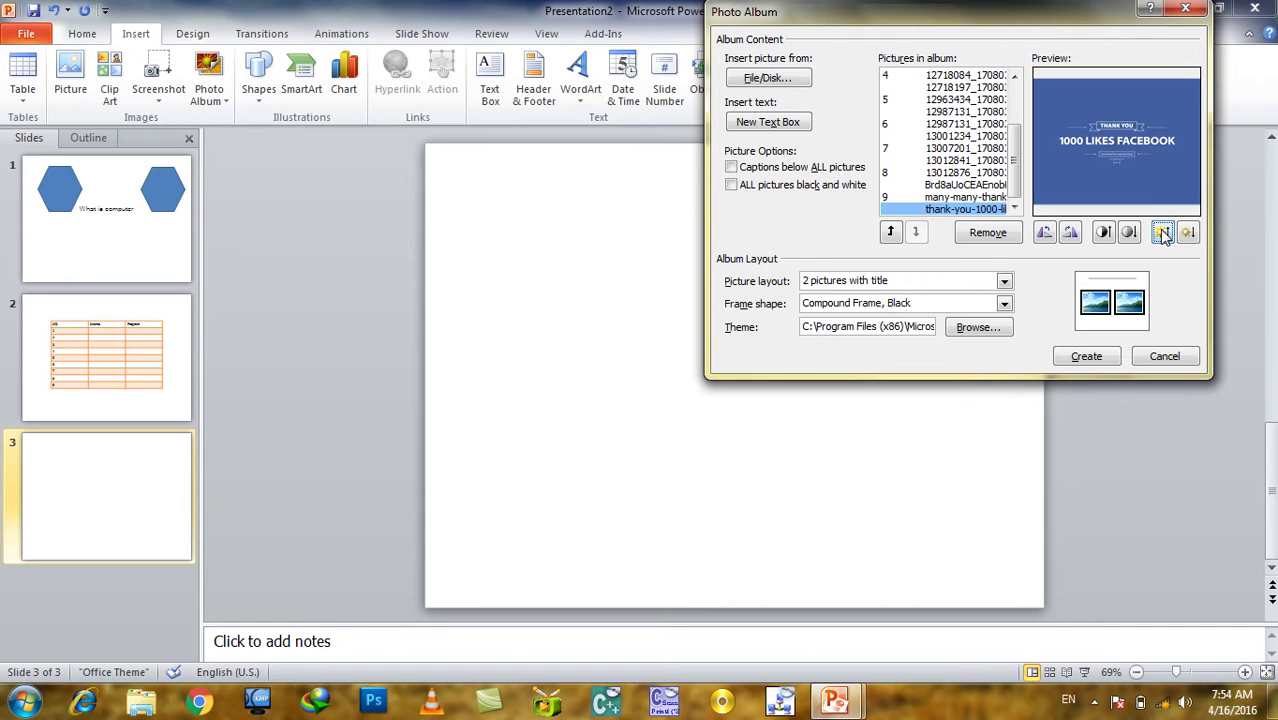
click(1189, 233)
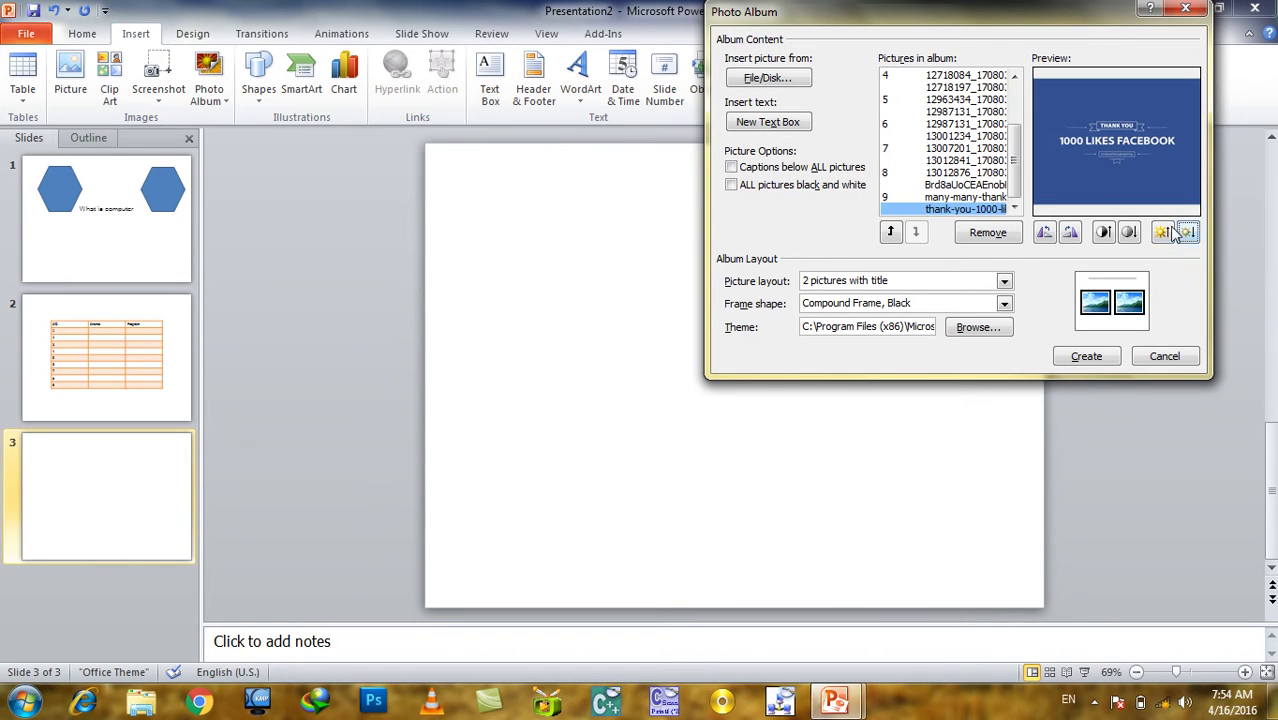
click(1070, 232)
click(1046, 236)
click(1086, 357)
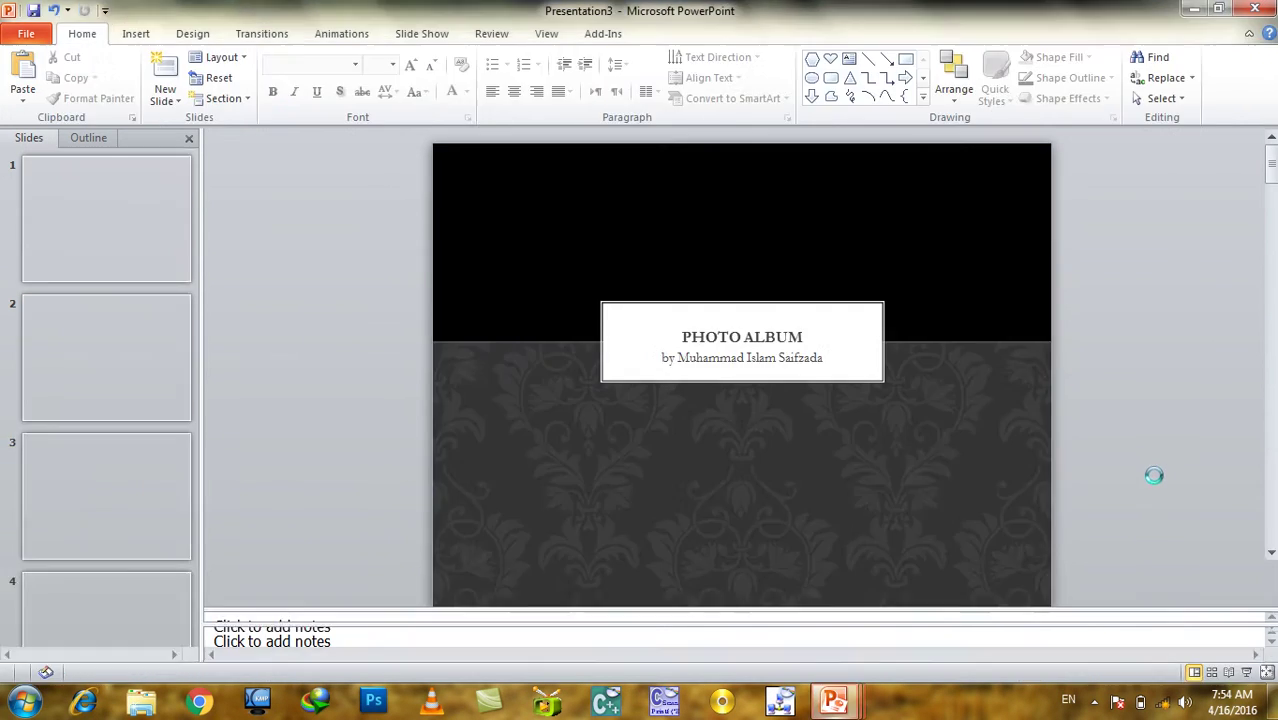
Browse the new album's slides 2 through 9 in the thumbnail pane.
click(91, 325)
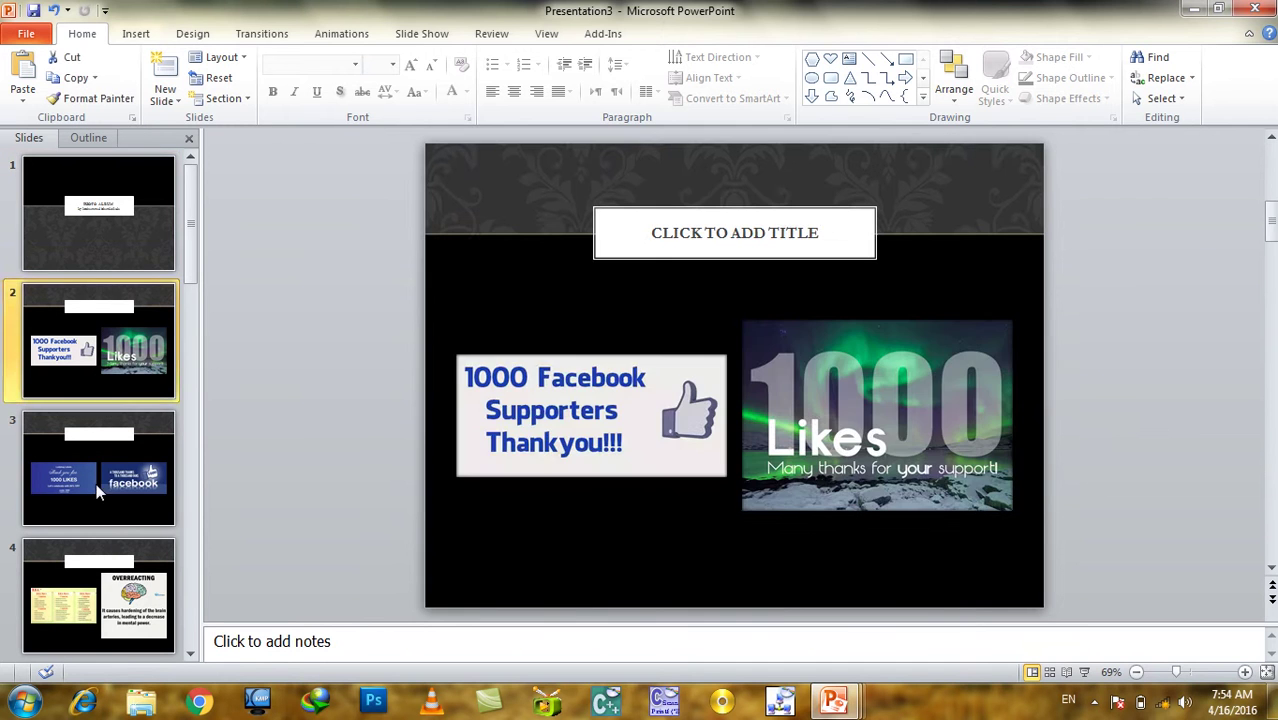
click(103, 524)
scroll(107, 525, down, 2)
click(107, 518)
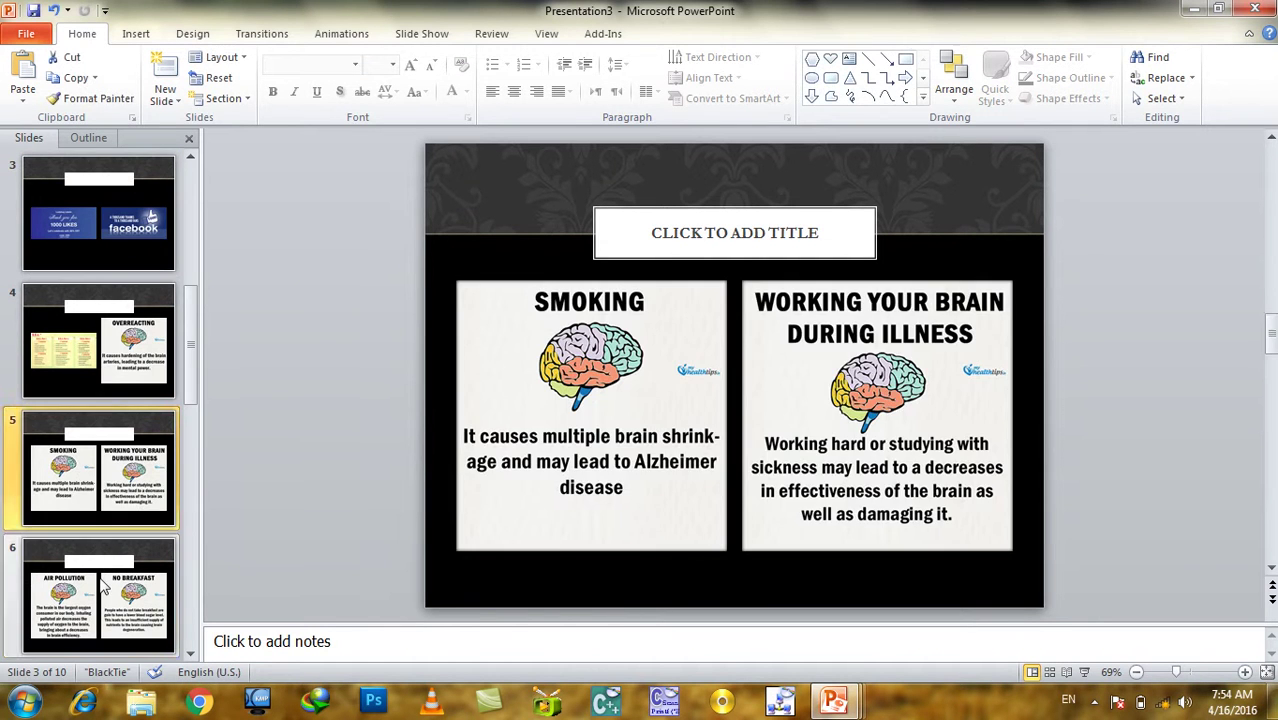
click(105, 567)
scroll(105, 567, down, 3)
click(110, 462)
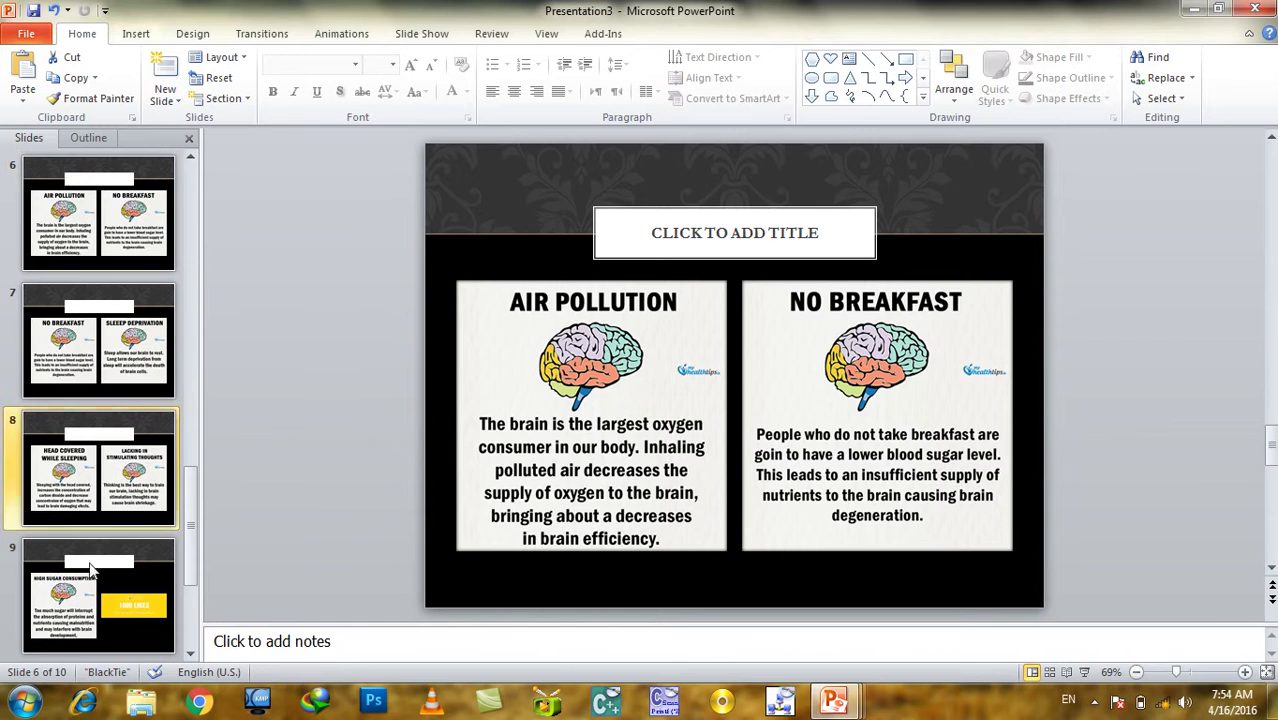
click(94, 572)
scroll(92, 582, down, 1)
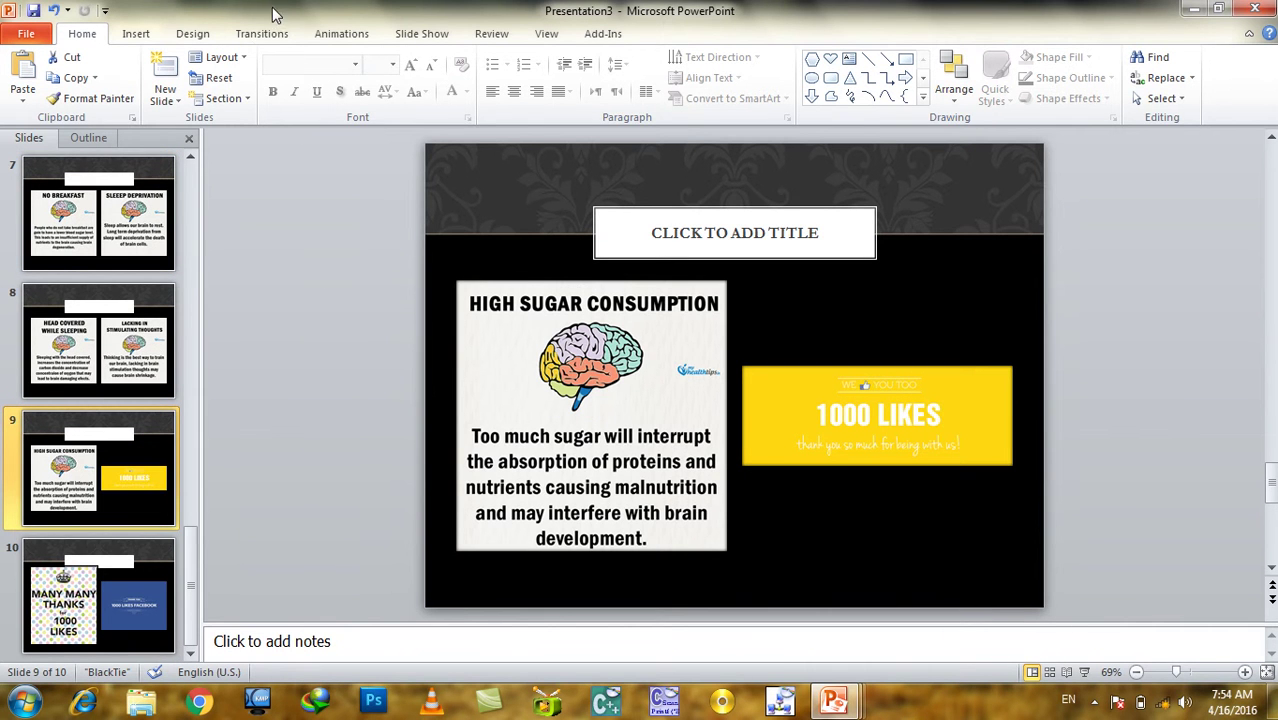
Play the album as a slide show from slide 1, advance two slides, then exit.
key(F5)
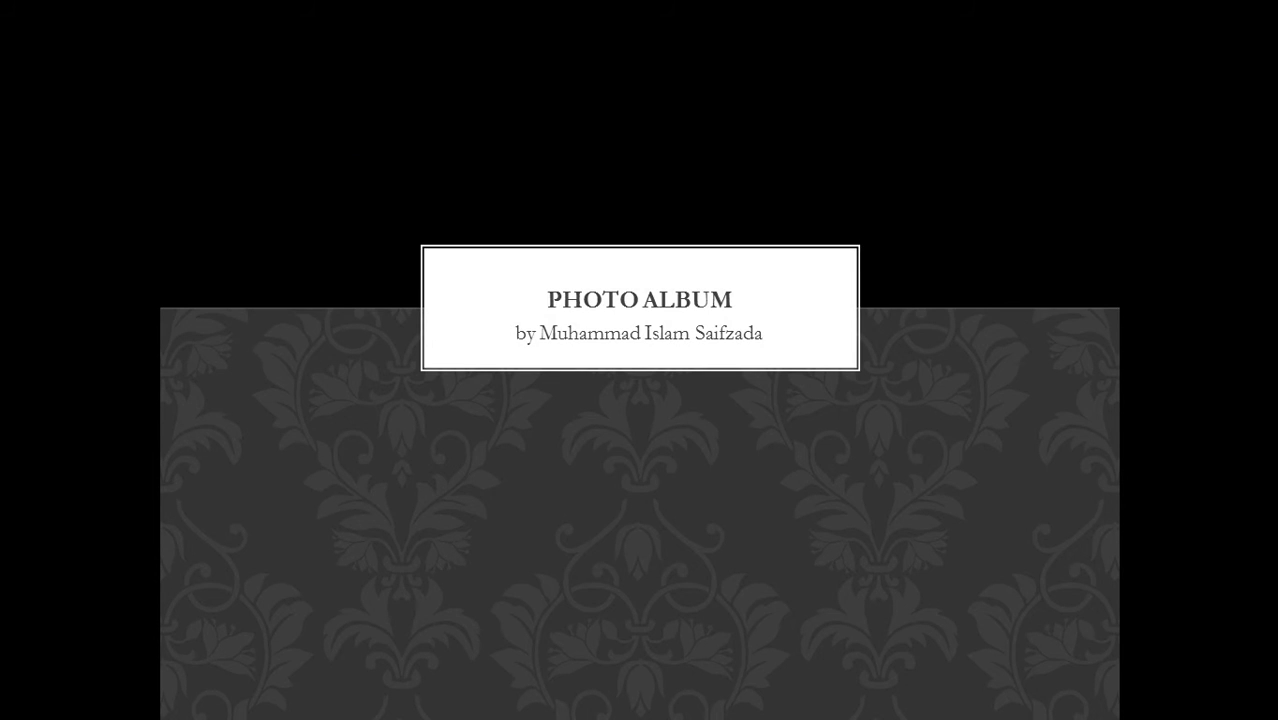
key(Right)
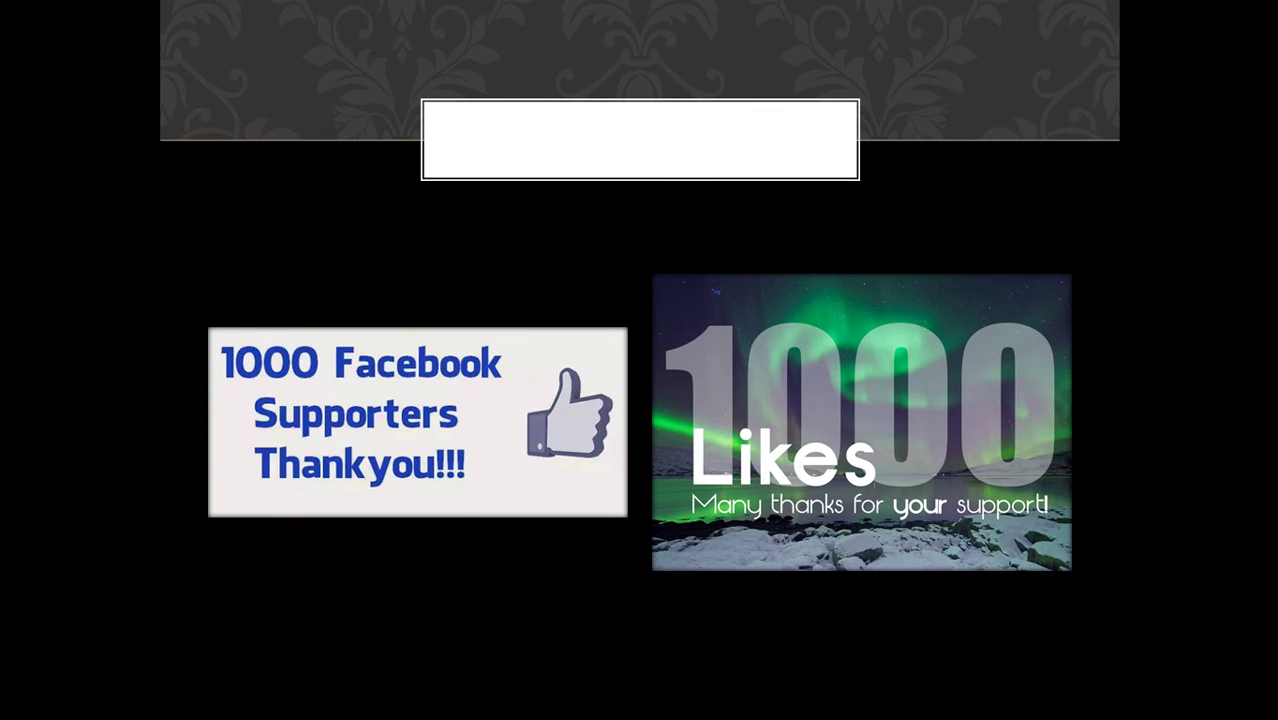
key(Right)
key(Right)
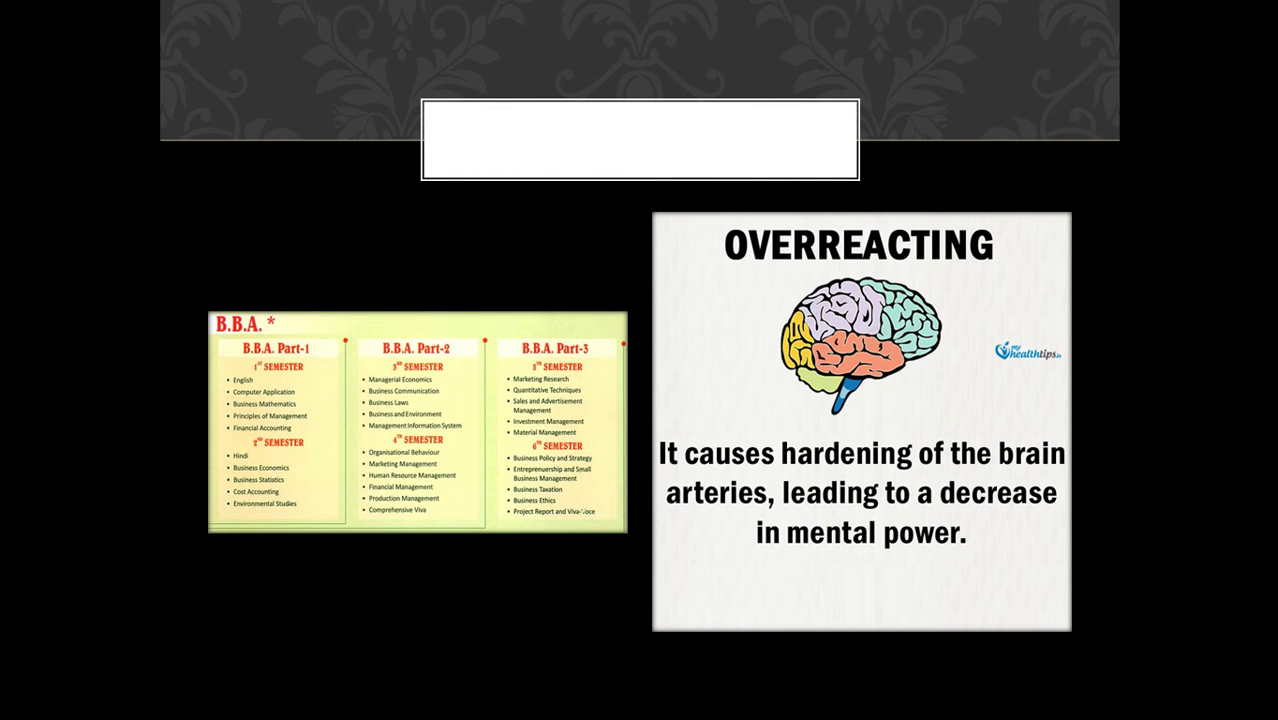
key(Escape)
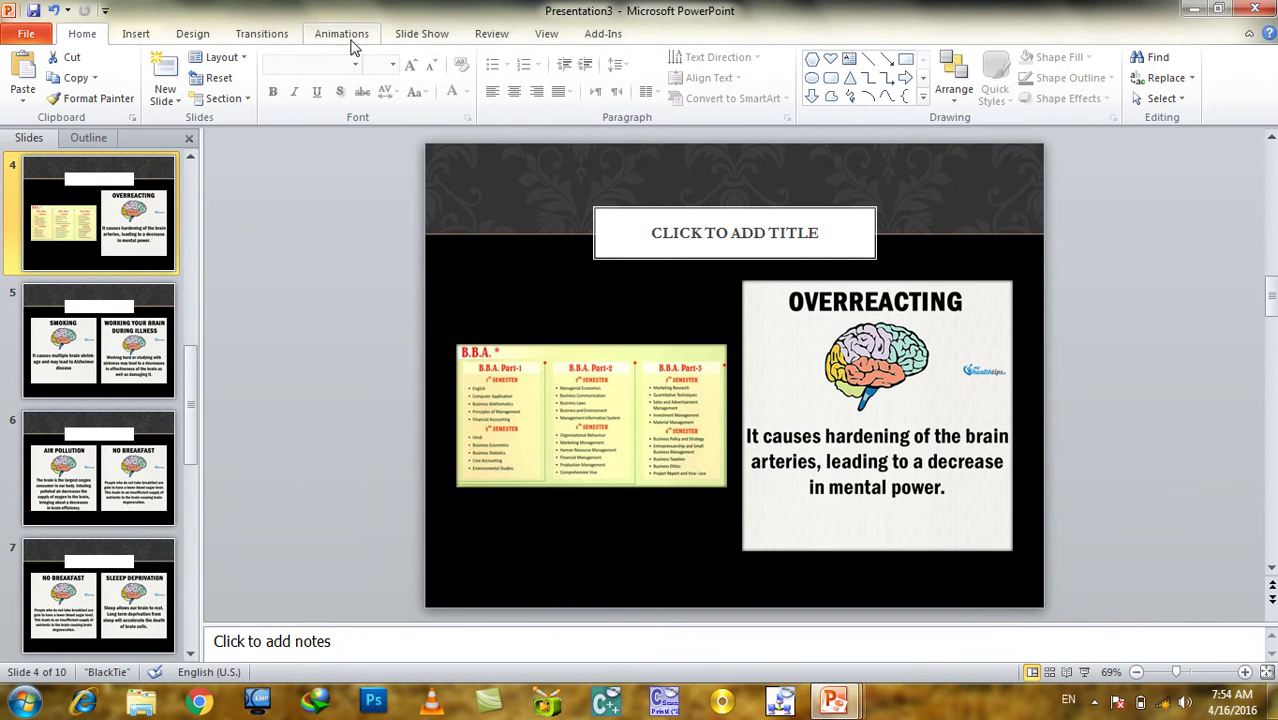
Apply the Orbit transition to every slide in the photo album.
click(410, 42)
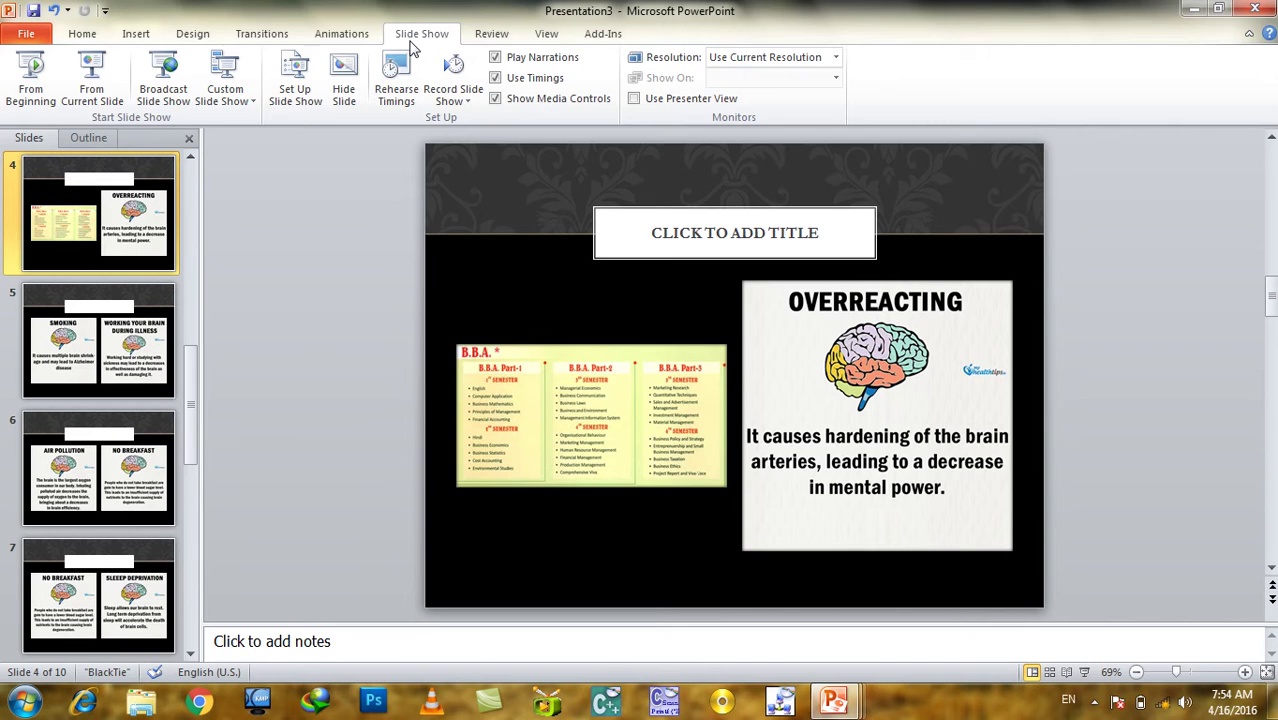
click(282, 36)
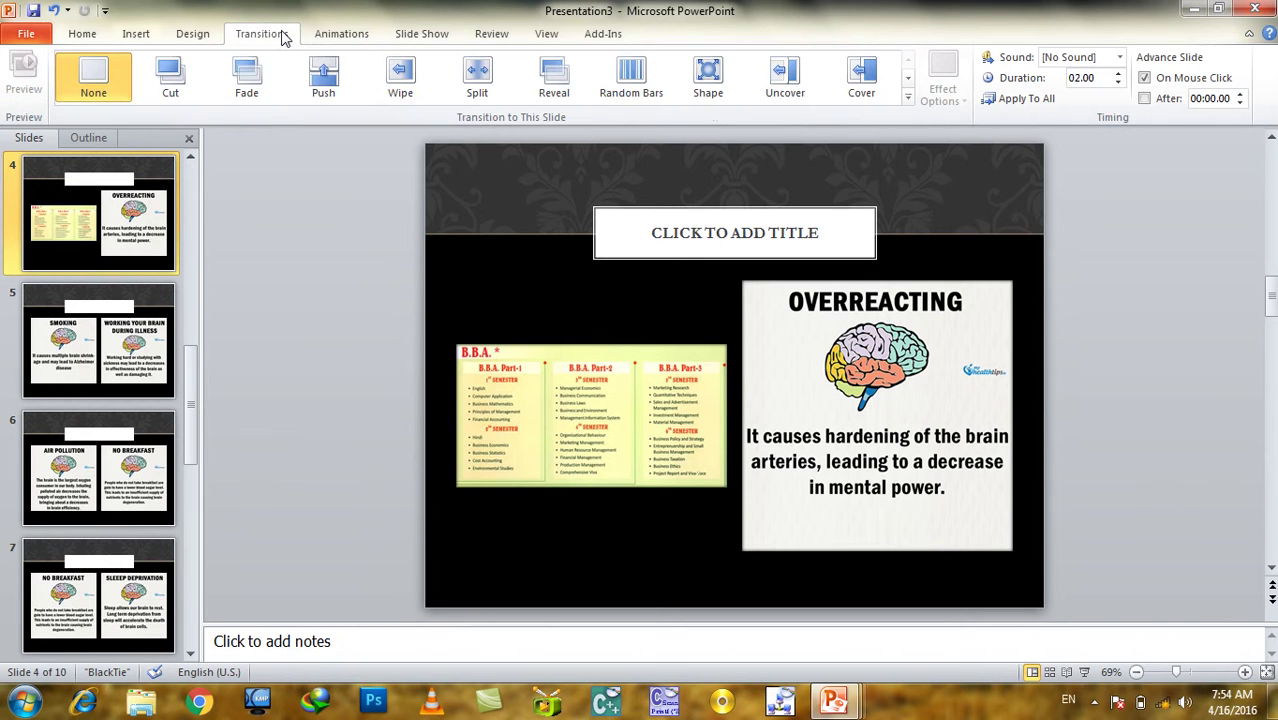
click(910, 100)
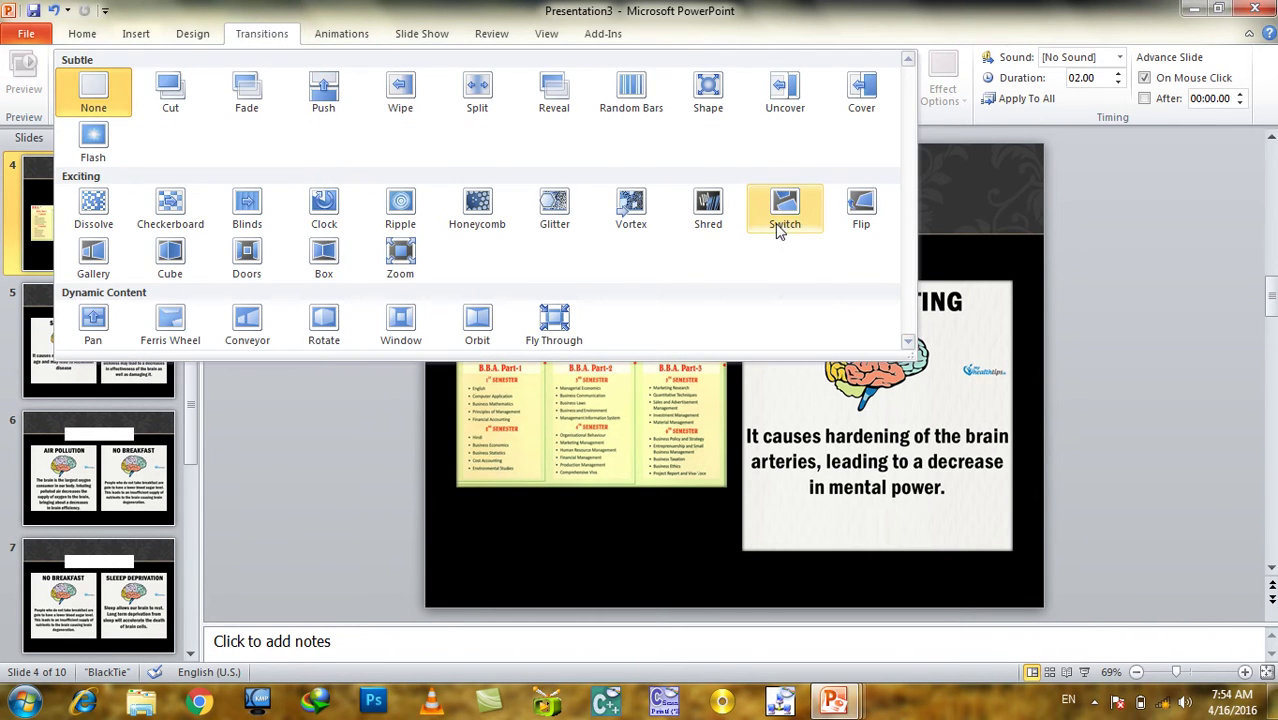
click(492, 328)
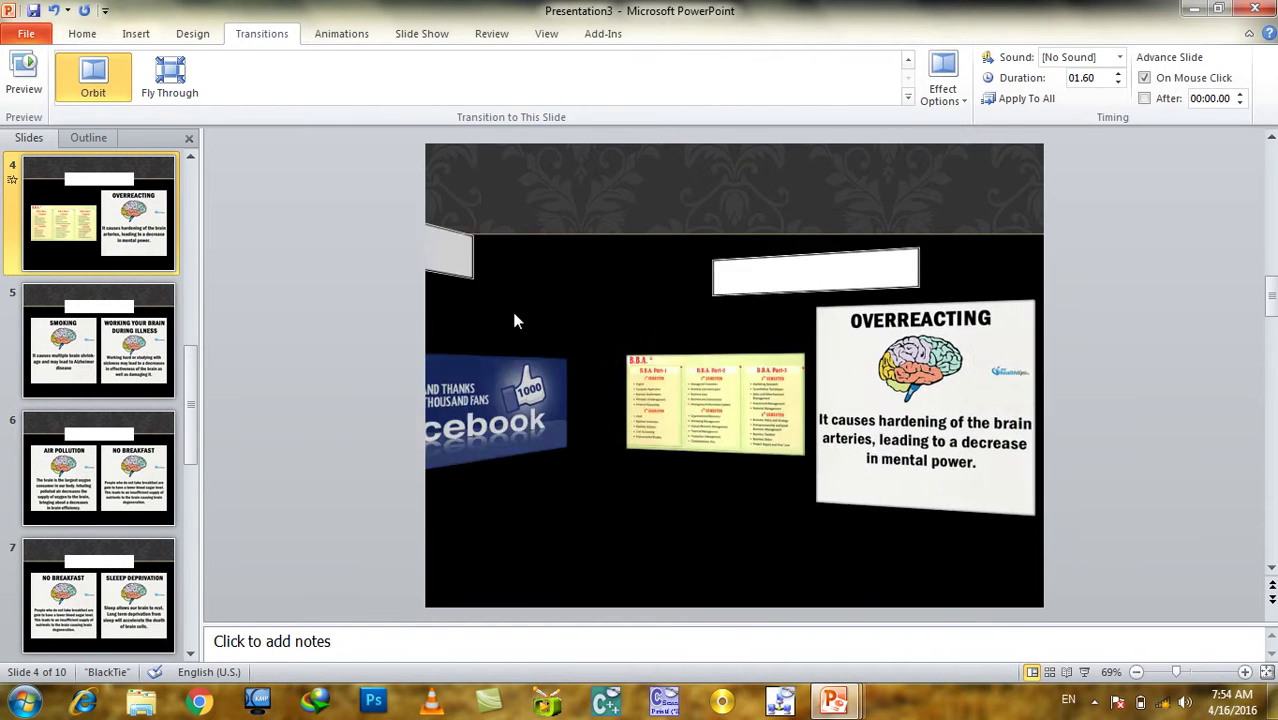
click(1023, 100)
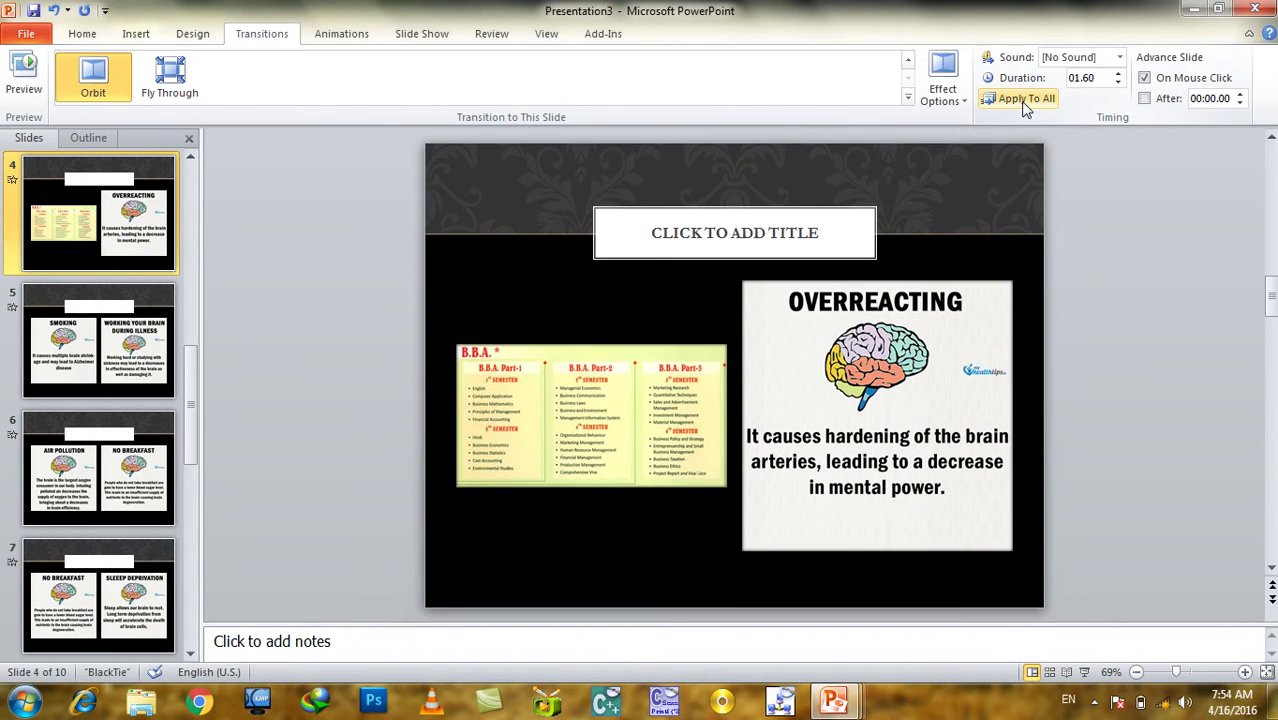
Run the slide show from the beginning through three Orbit transitions, then exit back to editing.
key(F5)
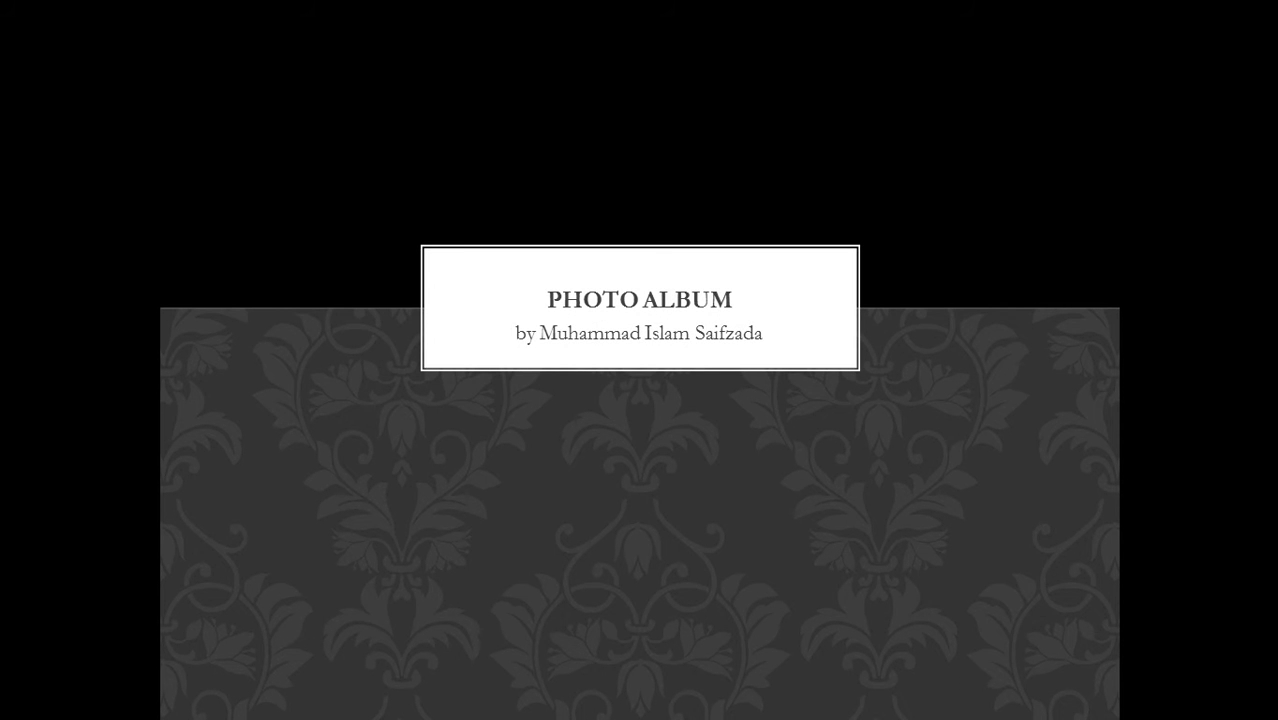
key(Right)
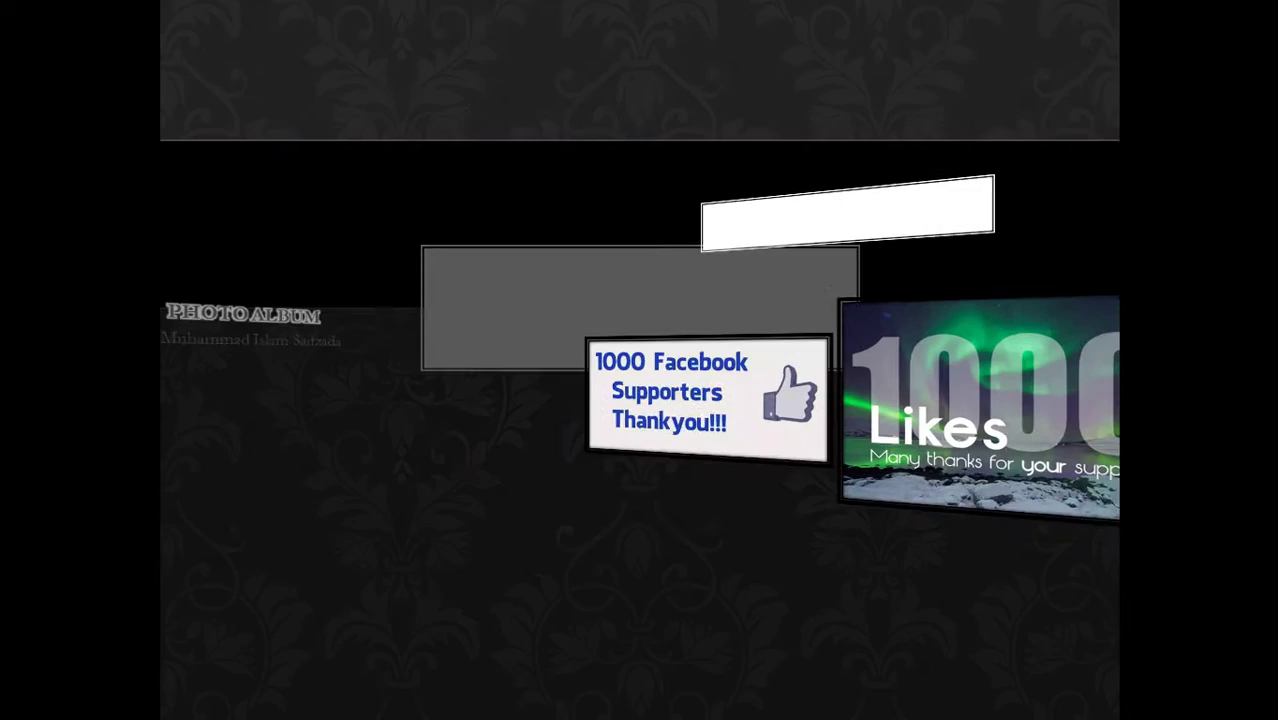
key(Right)
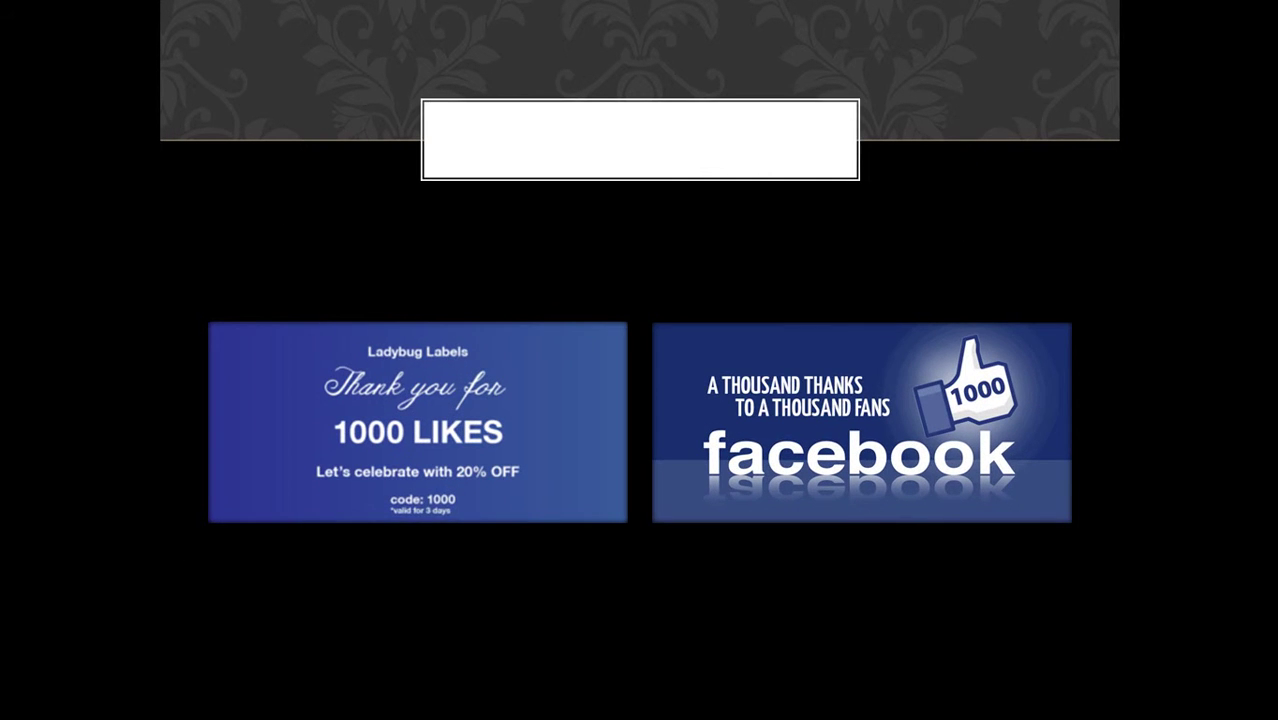
key(Right)
key(Escape)
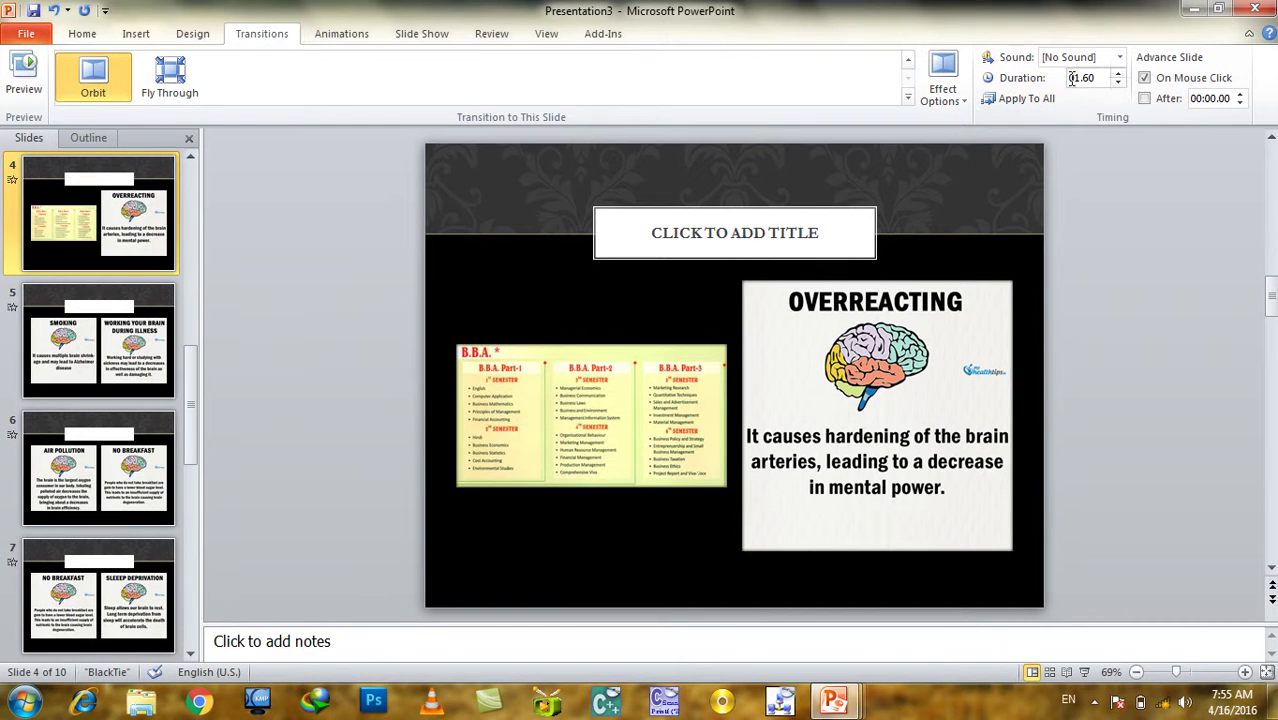
click(440, 35)
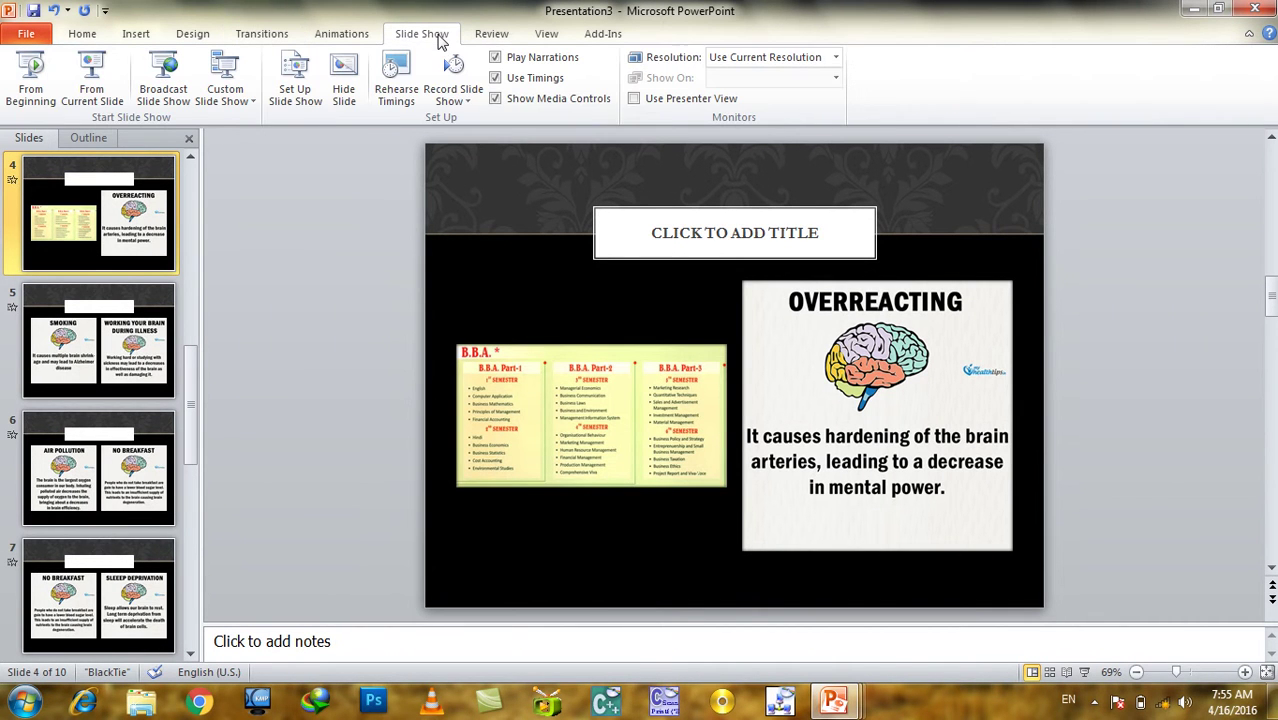
Rehearse timings from the title slide through Many Many Thanks and keep the recorded timings.
click(387, 100)
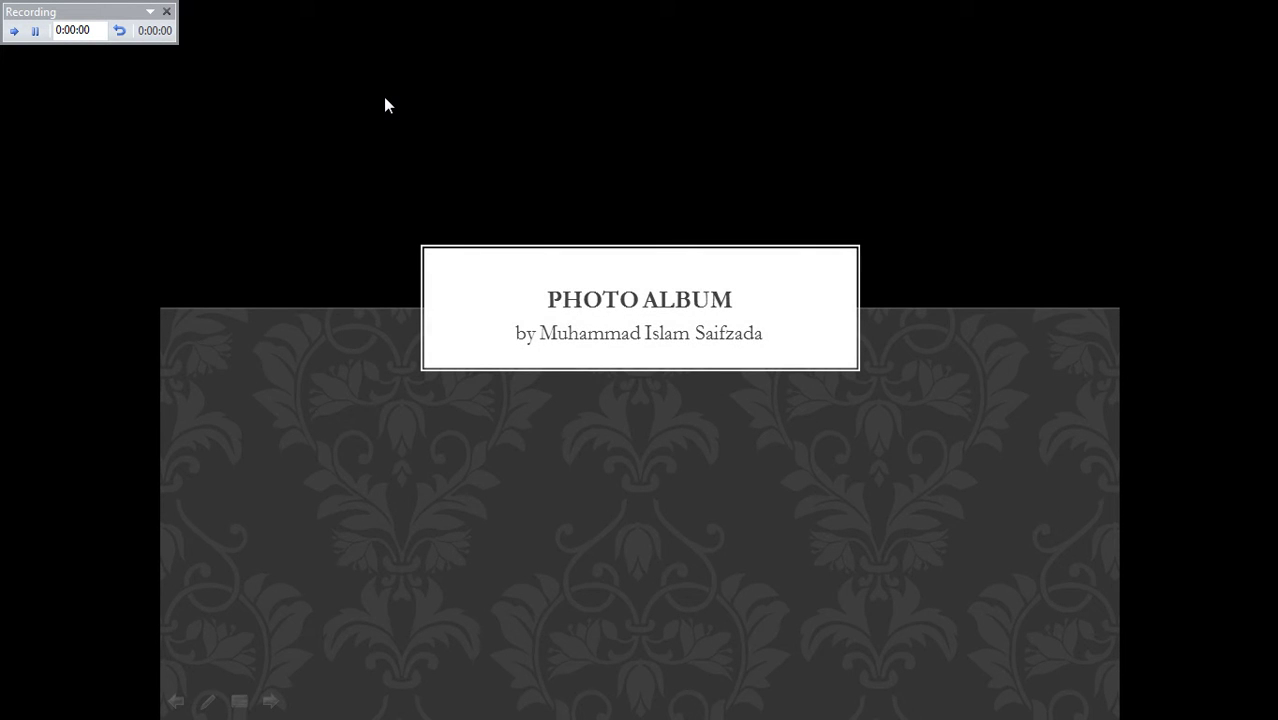
click(386, 104)
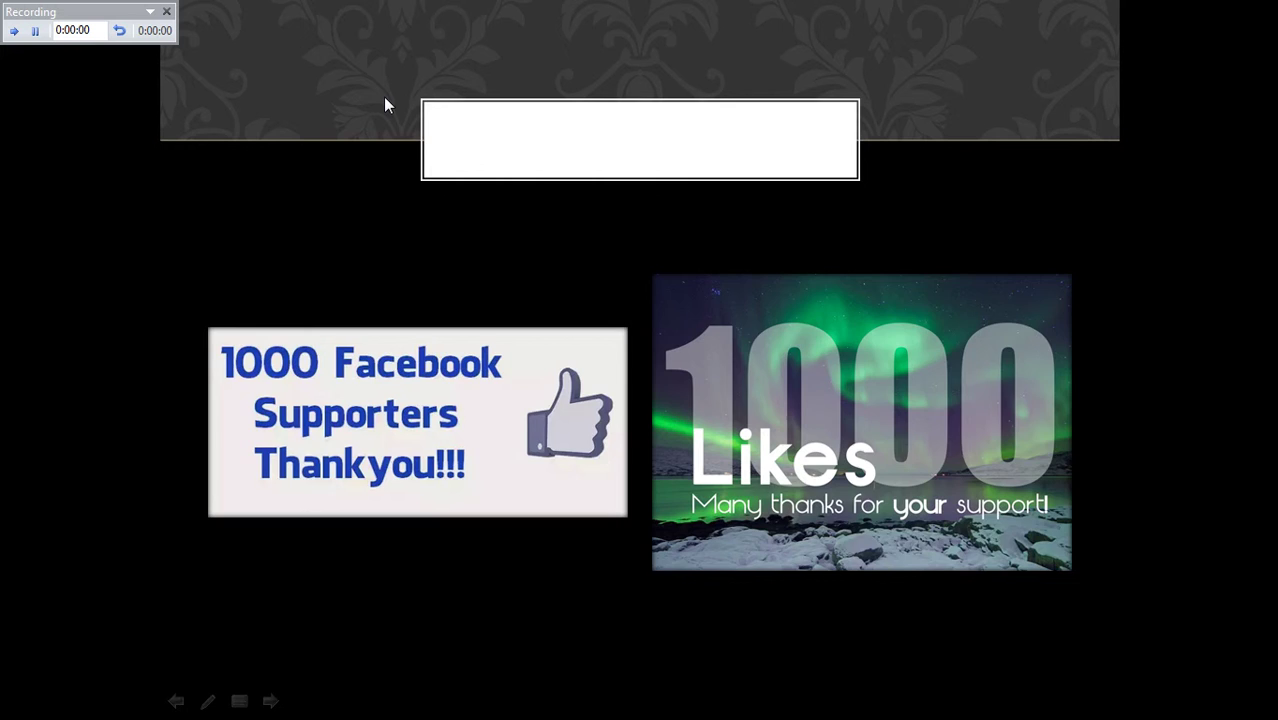
click(386, 104)
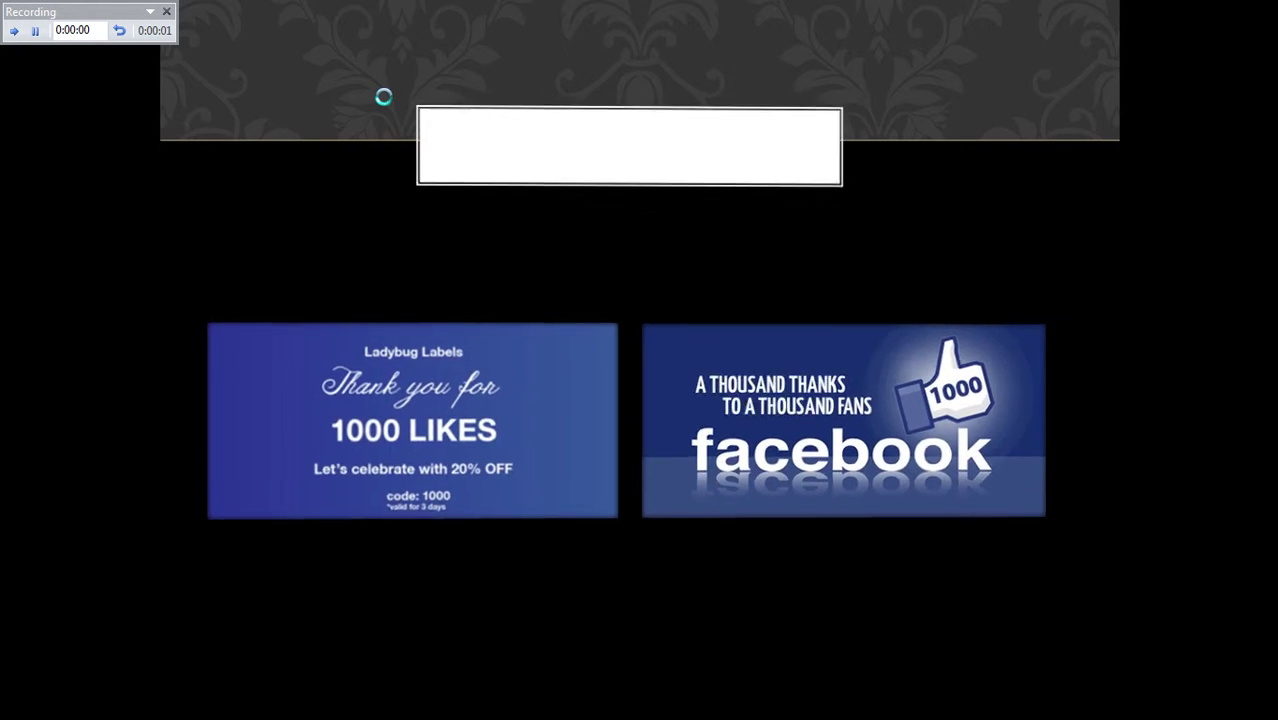
click(384, 100)
click(386, 104)
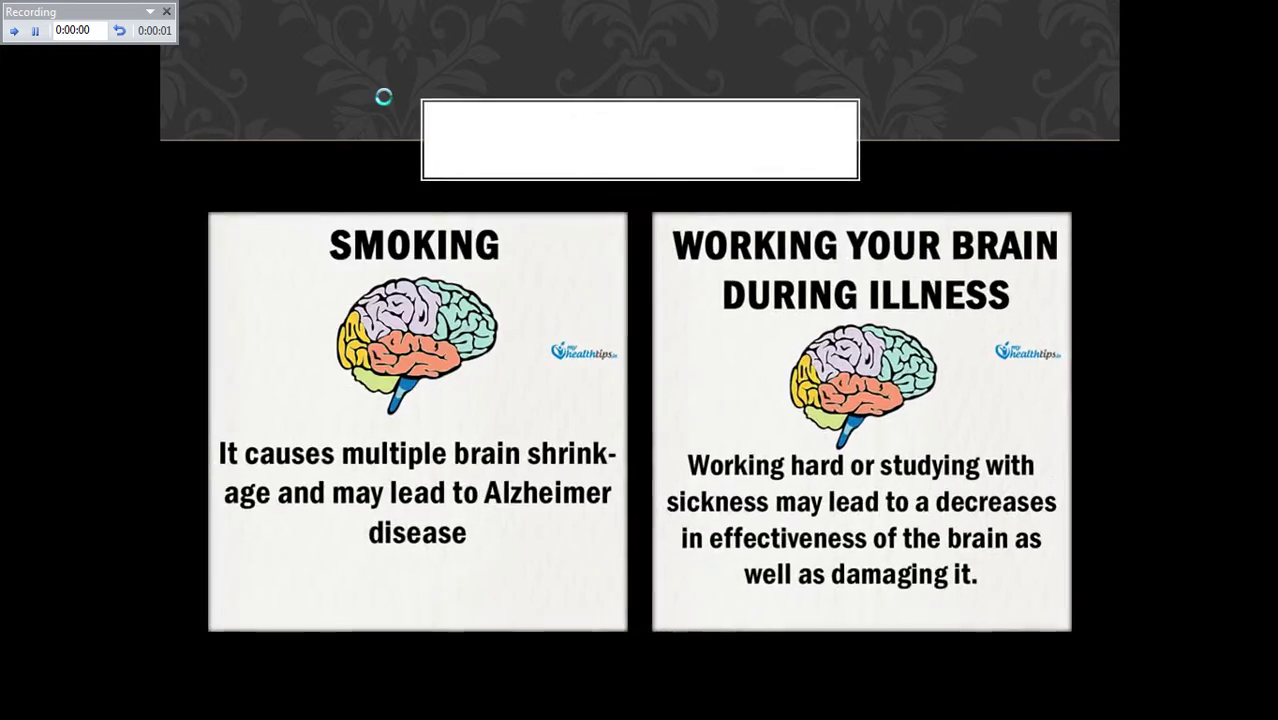
click(384, 97)
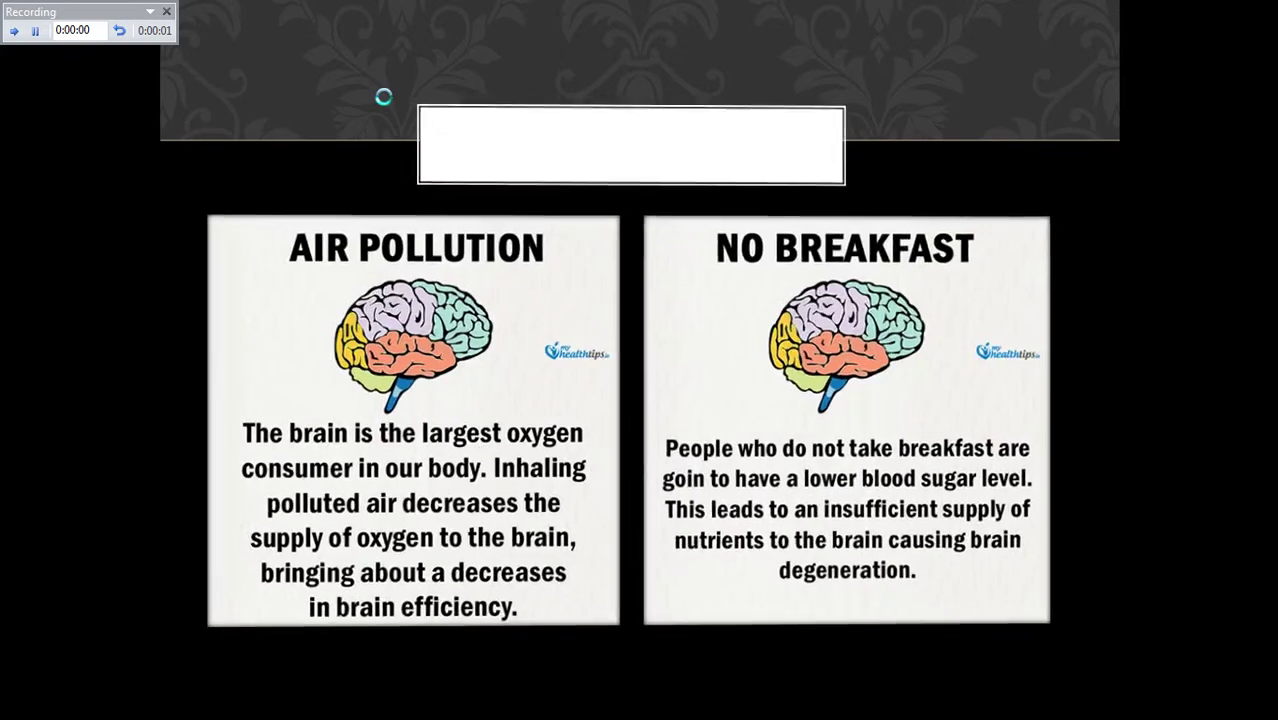
click(384, 97)
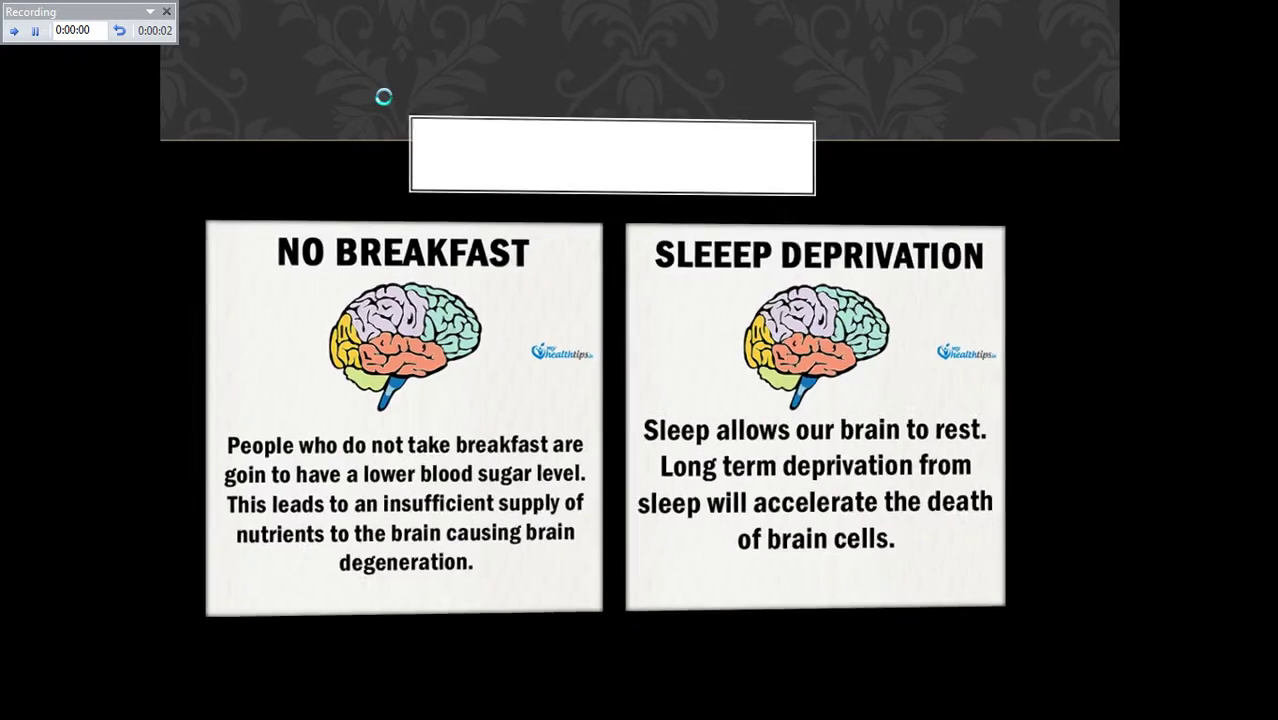
click(384, 97)
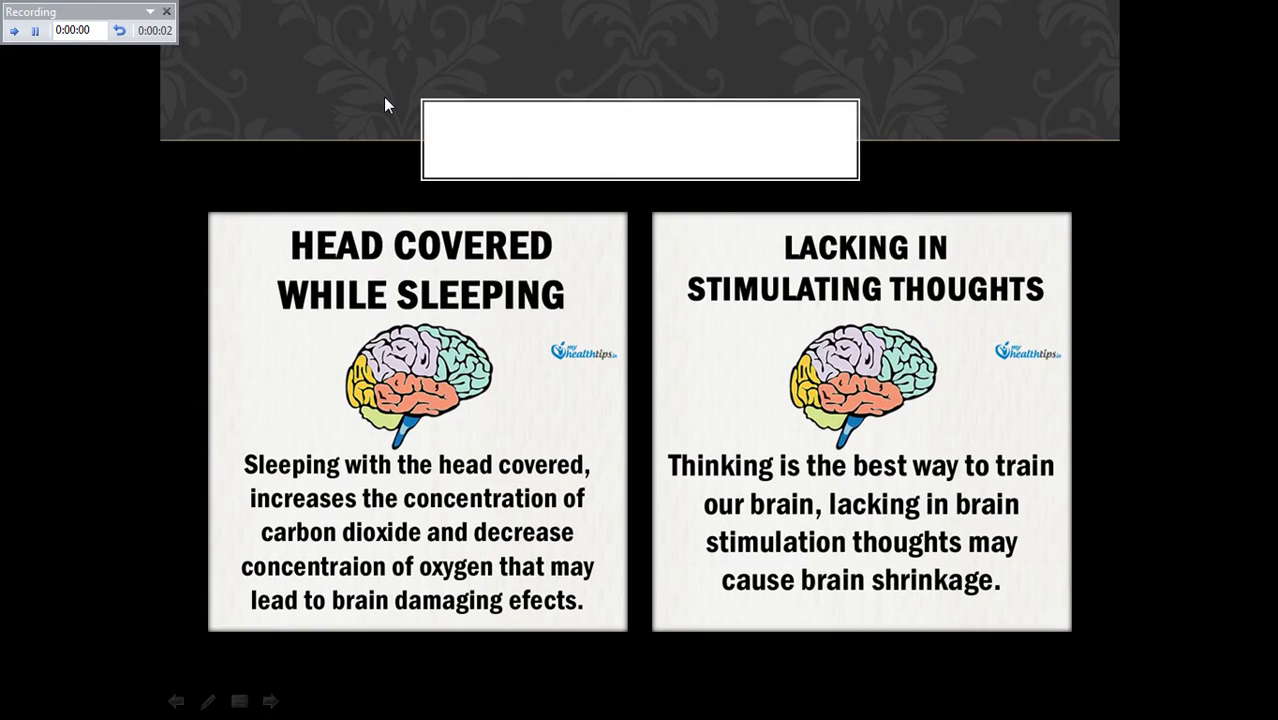
click(384, 97)
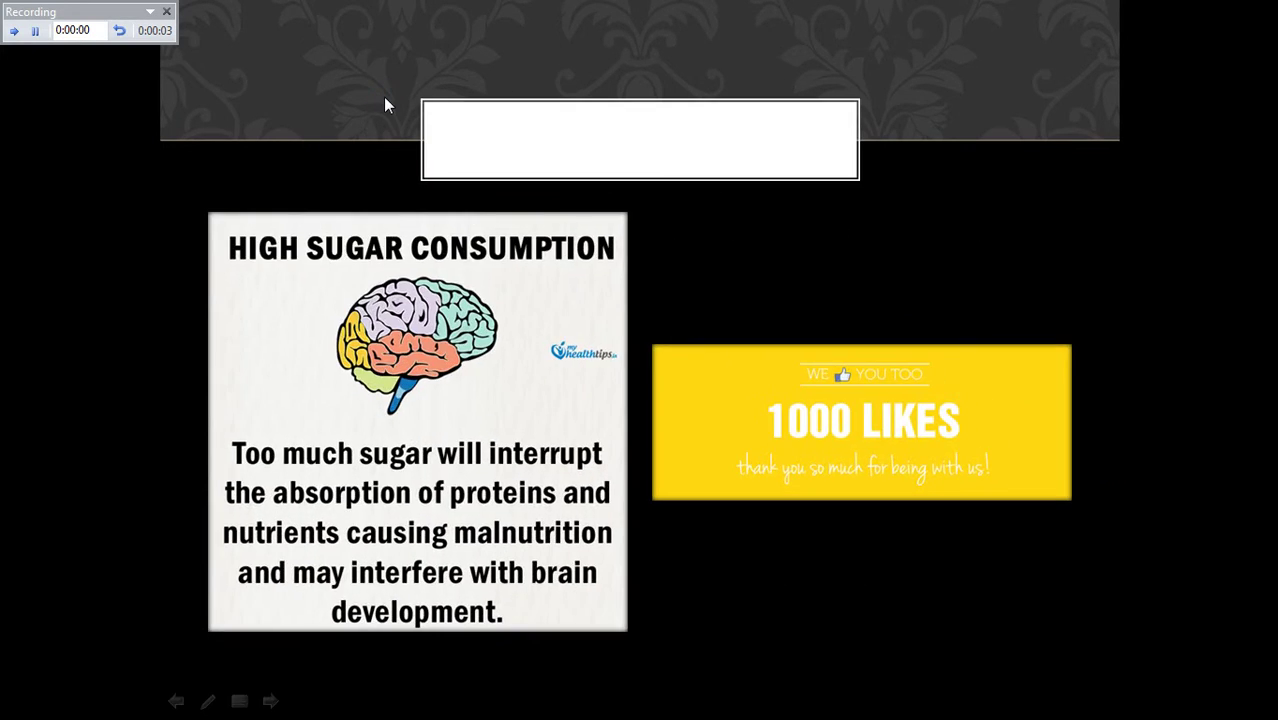
click(384, 97)
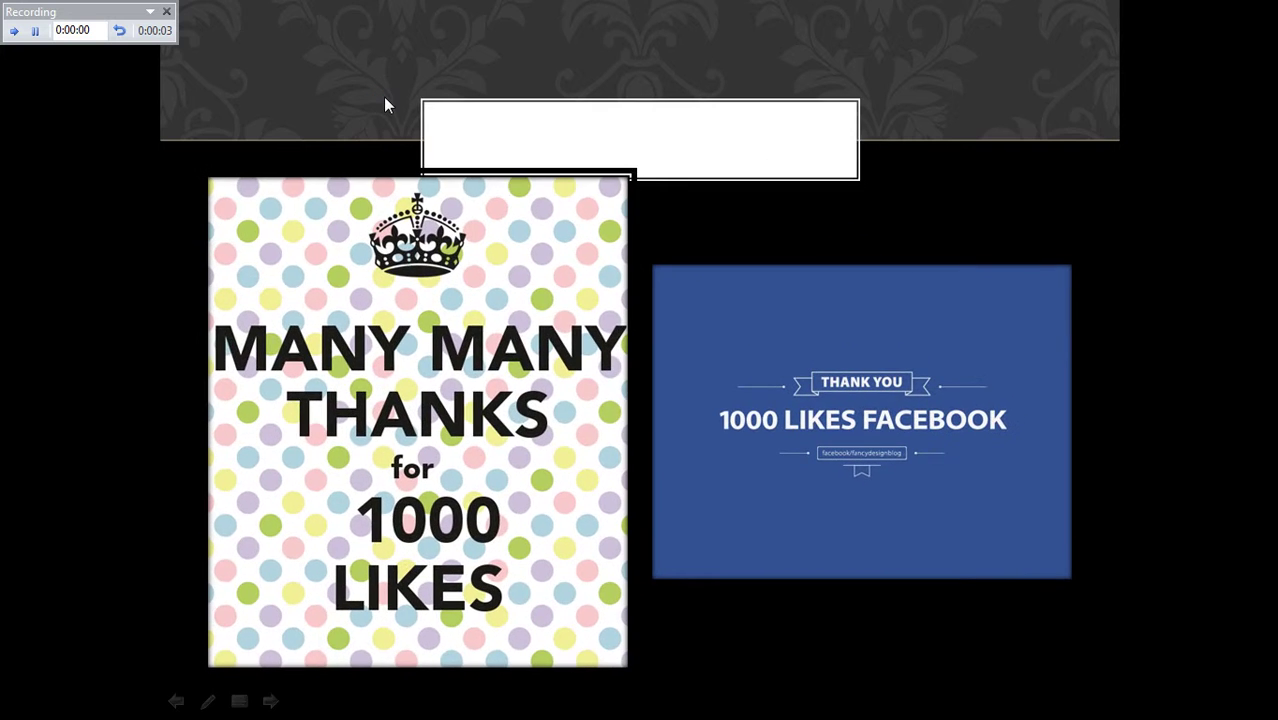
click(383, 96)
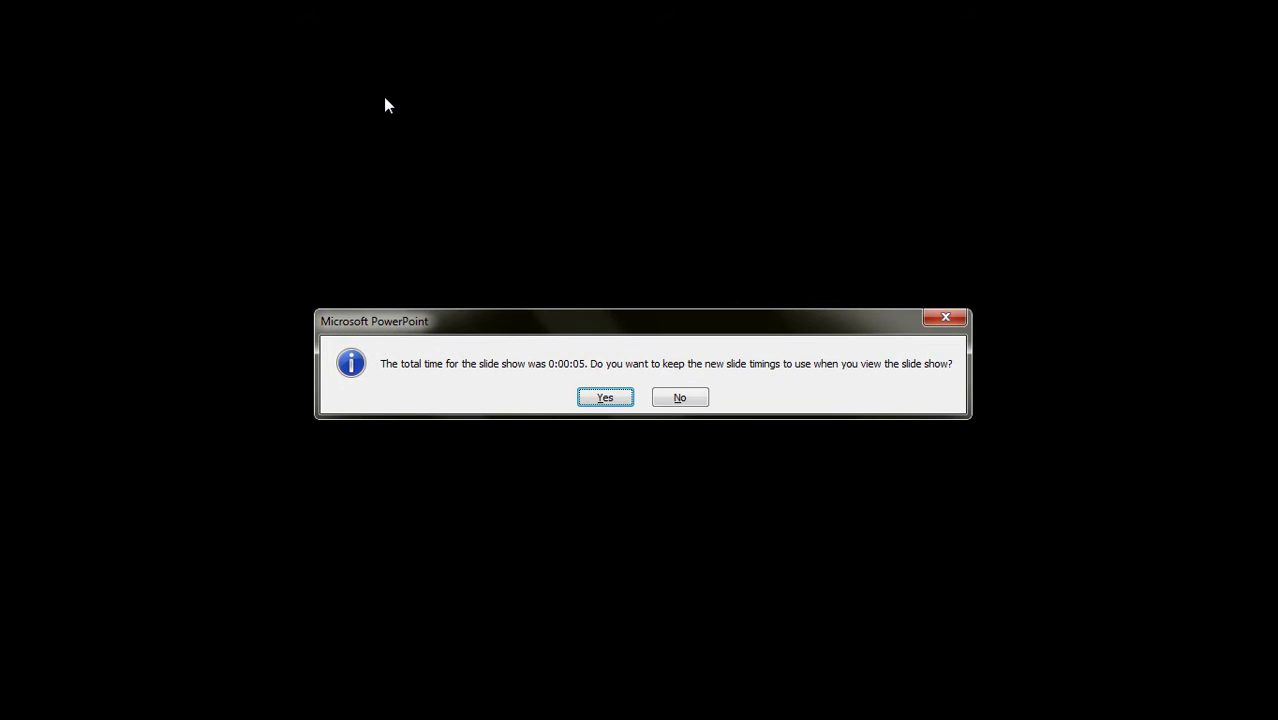
key(Return)
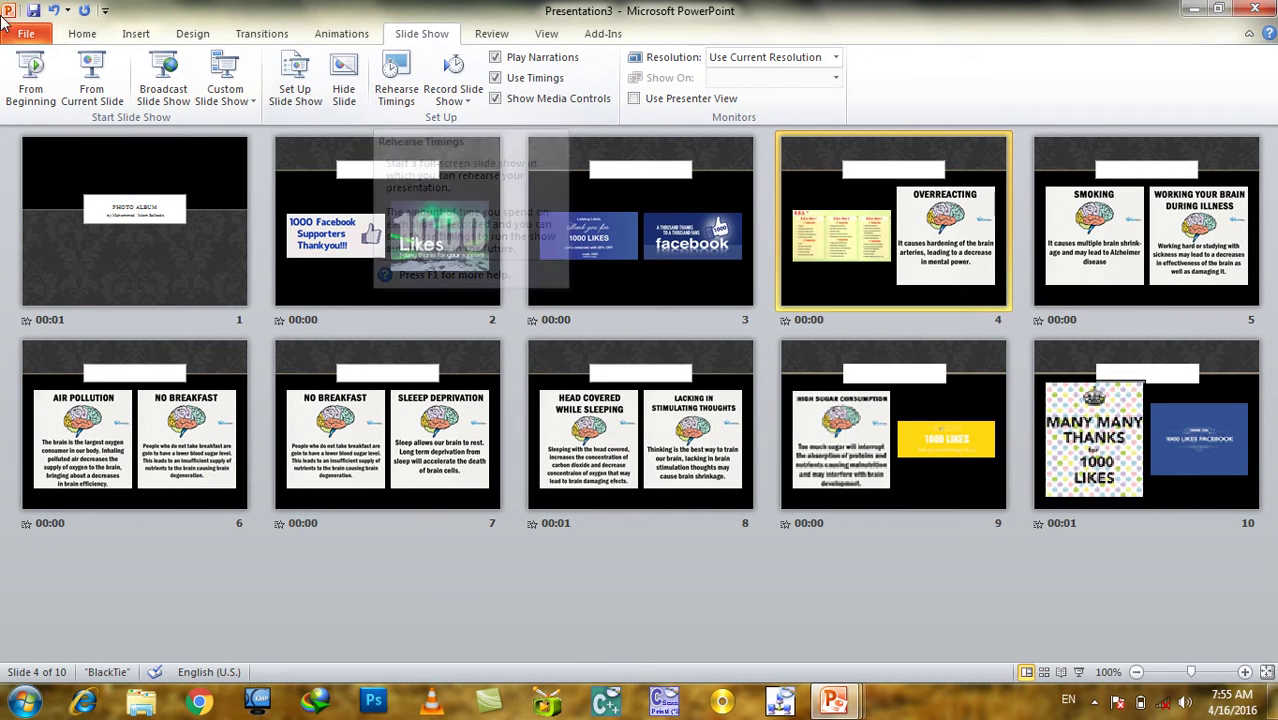
Export the presentation as Photo Album.wmv on the Desktop, then minimize both PowerPoint windows.
click(16, 38)
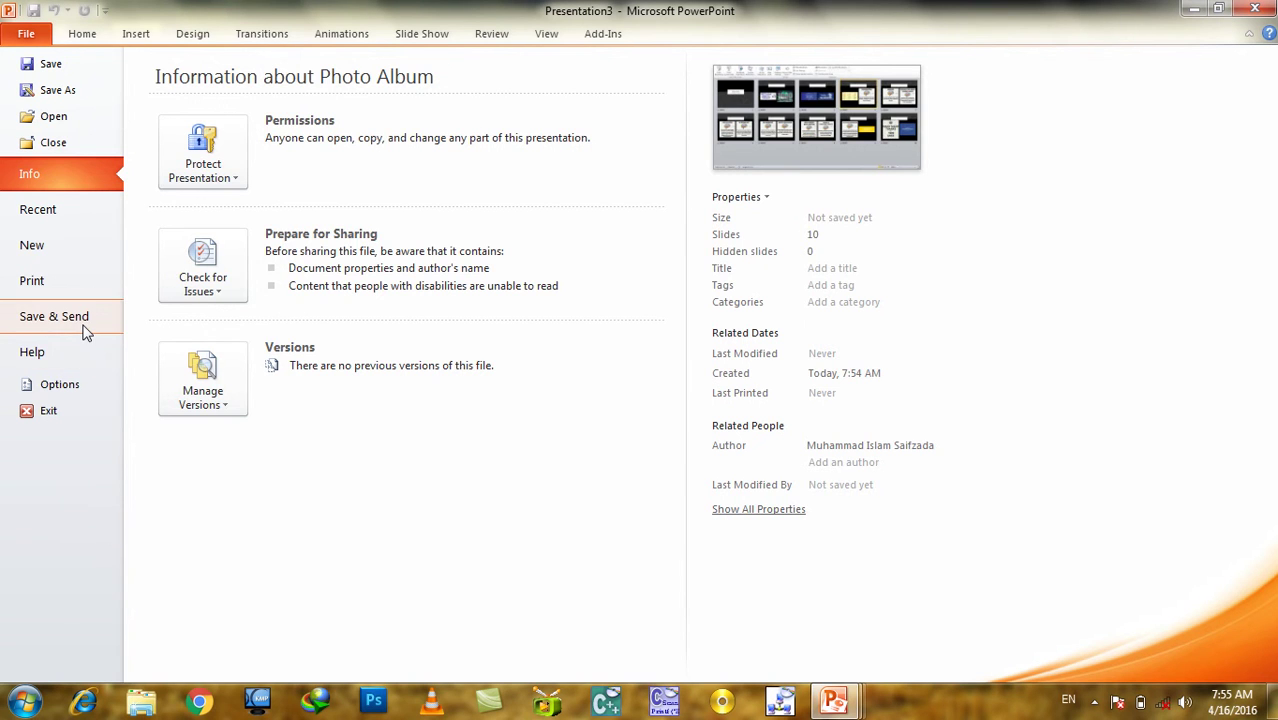
click(85, 330)
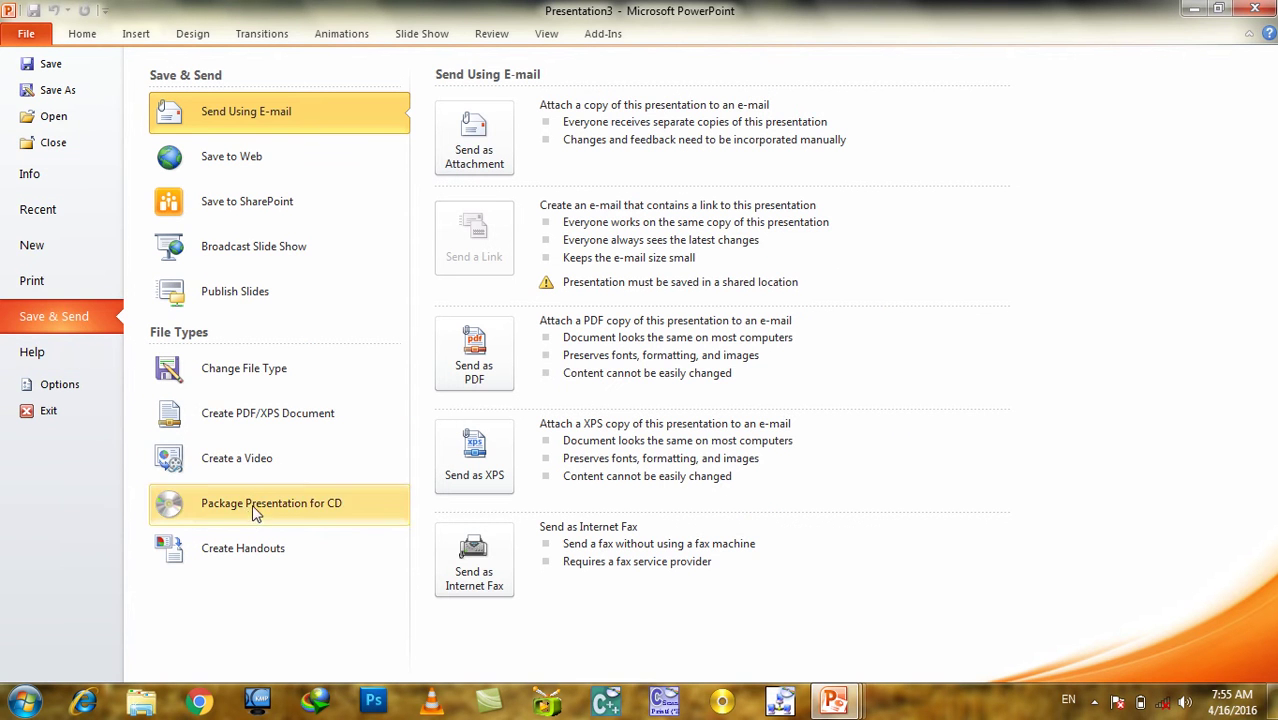
click(268, 477)
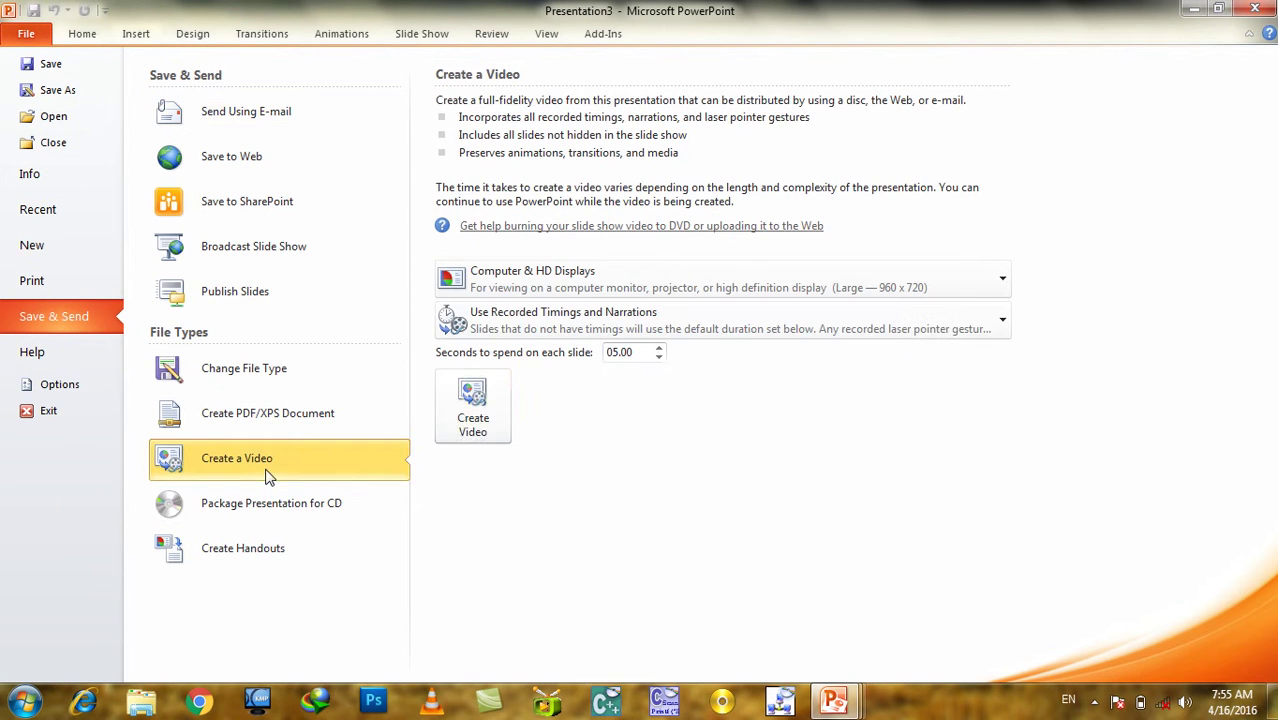
click(466, 433)
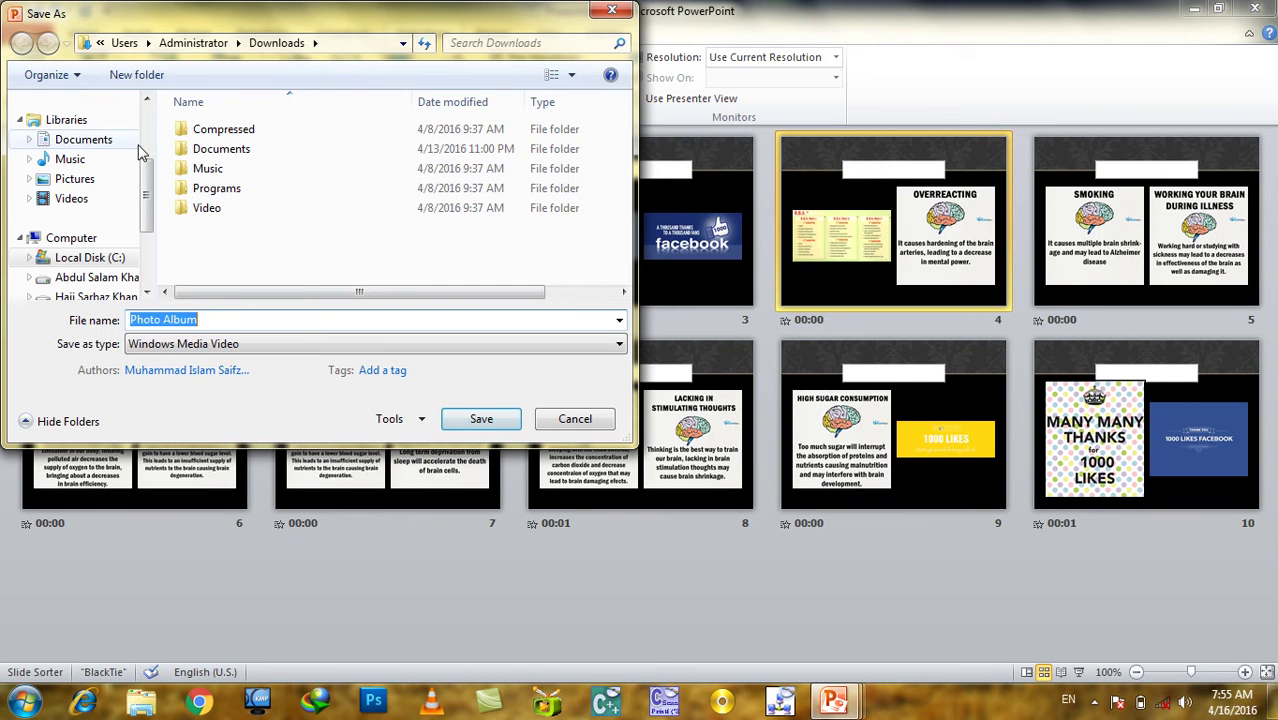
scroll(110, 160, up, 2)
click(75, 168)
click(452, 419)
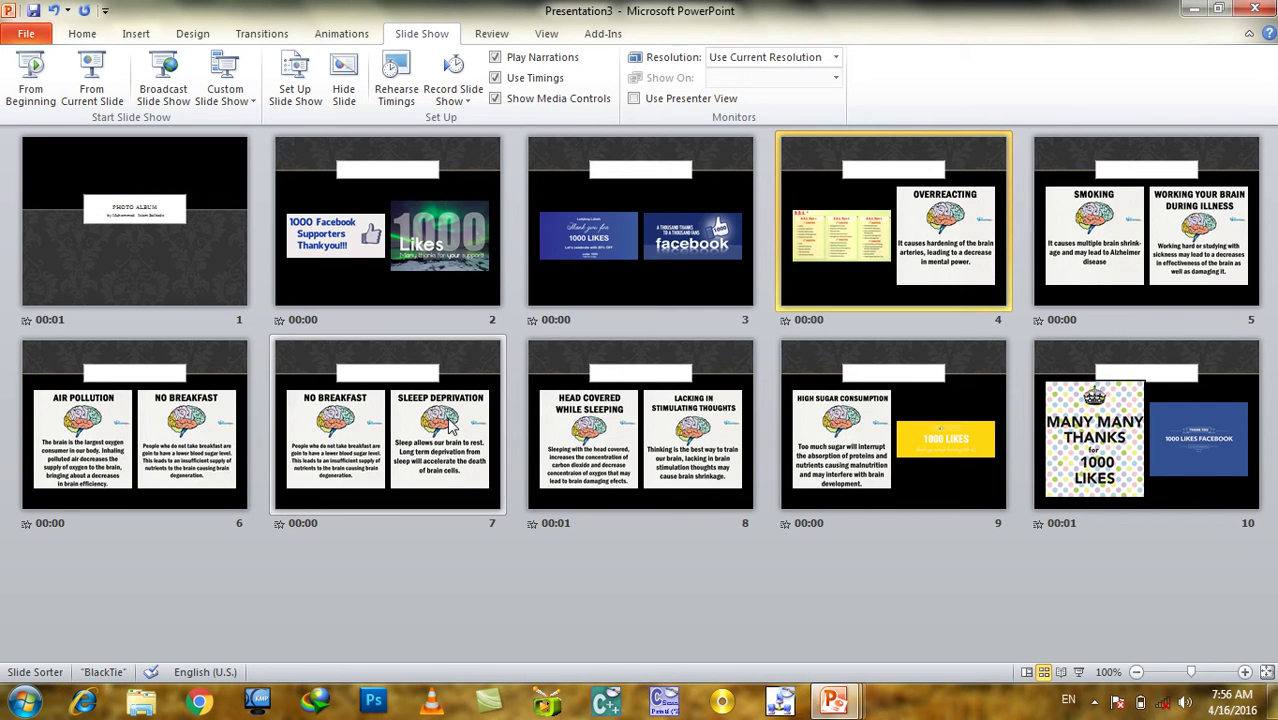
click(1192, 10)
click(1194, 14)
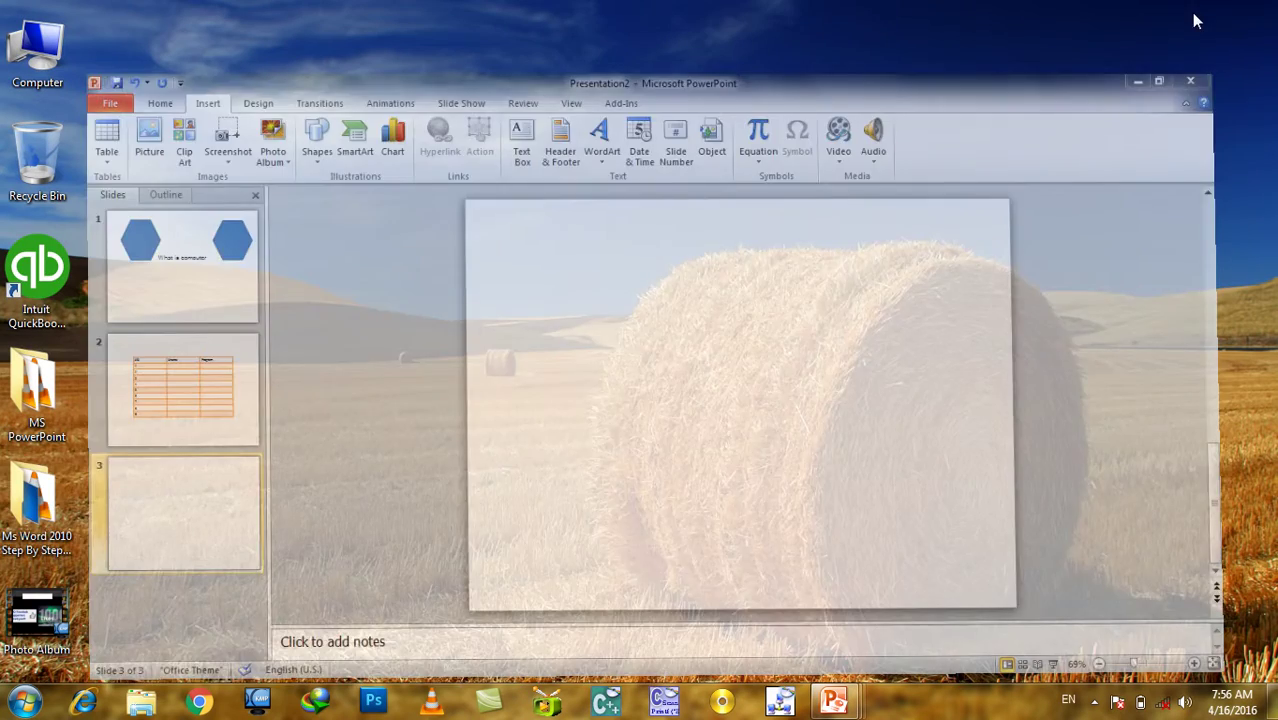
Open Photo Album.wmv in VLC media player and raise the playback volume.
right_click(18, 606)
mouse_move(193, 344)
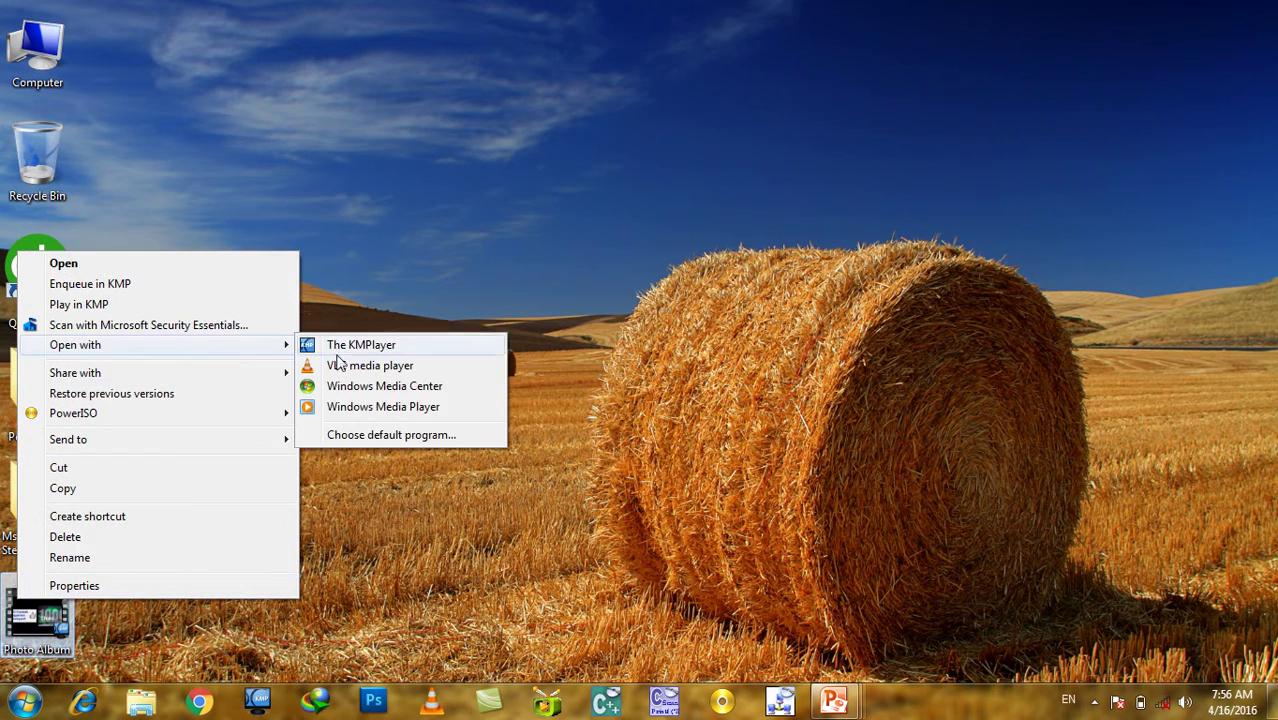
click(349, 365)
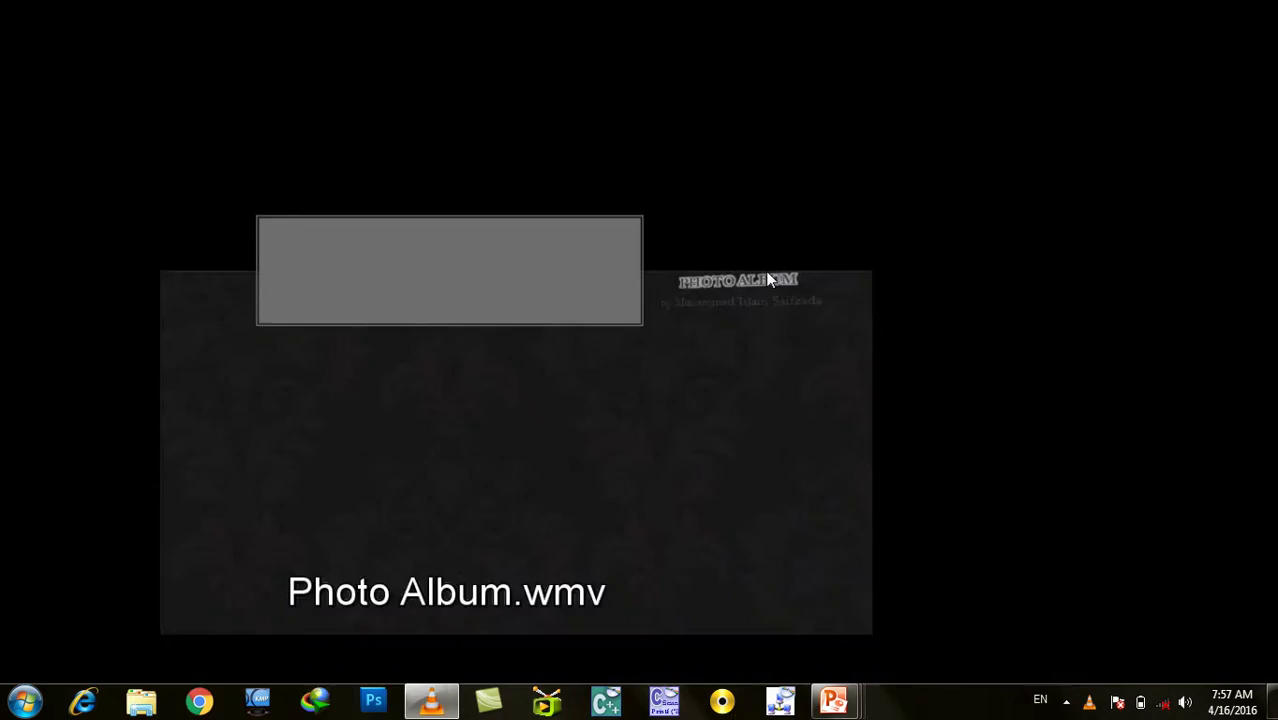
scroll(545, 366, up, 5)
scroll(541, 374, up, 10)
scroll(539, 370, up, 8)
scroll(539, 370, up, 3)
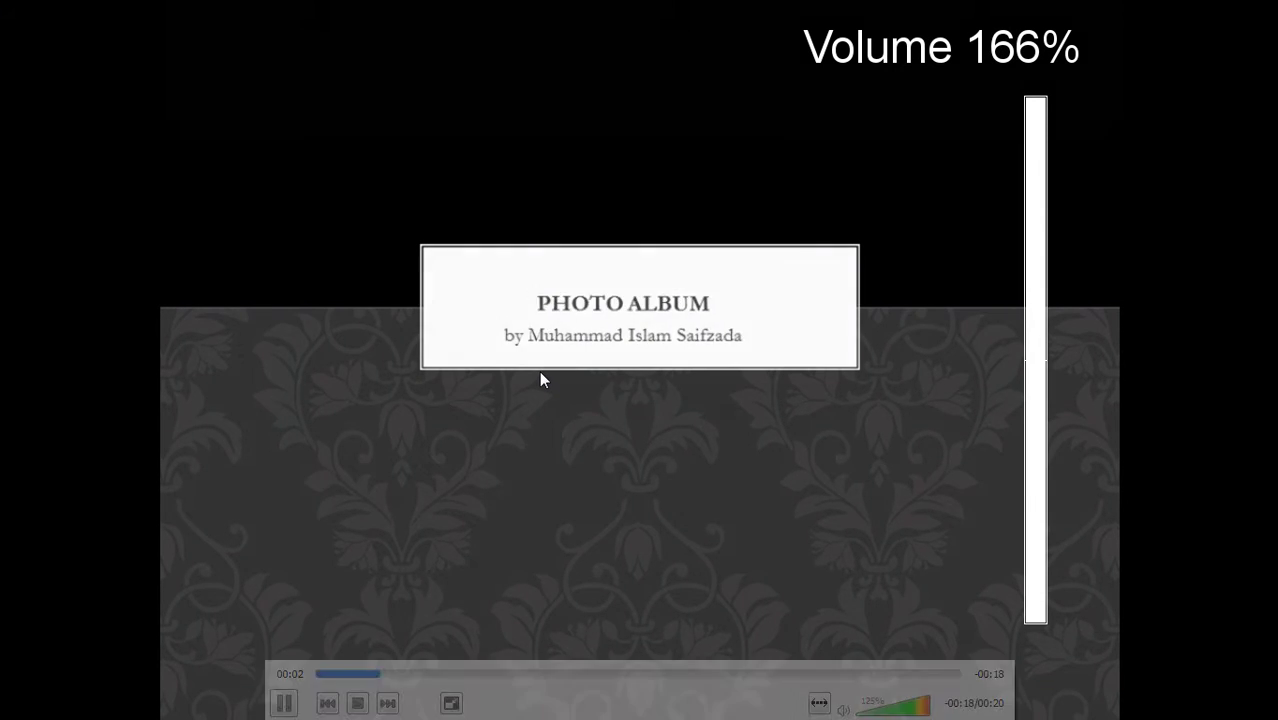
scroll(995, 302, up, 2)
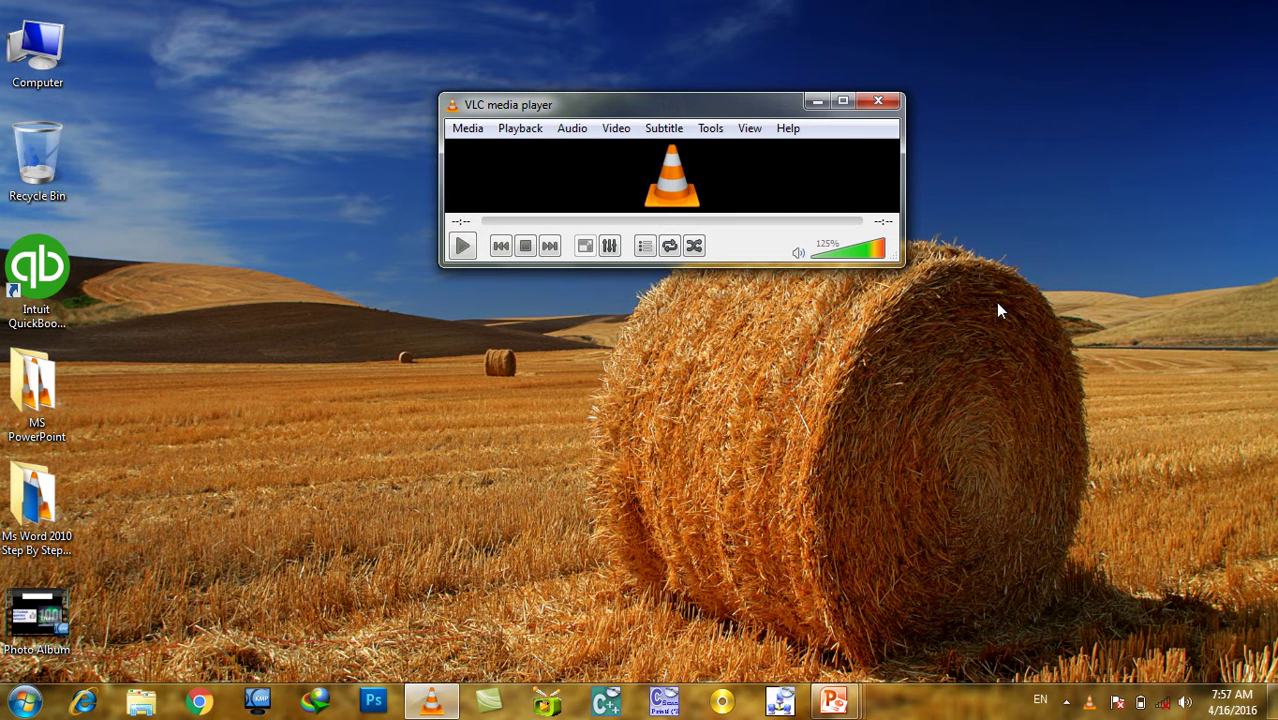
Close VLC and restore the Presentation3 window from the taskbar.
click(879, 100)
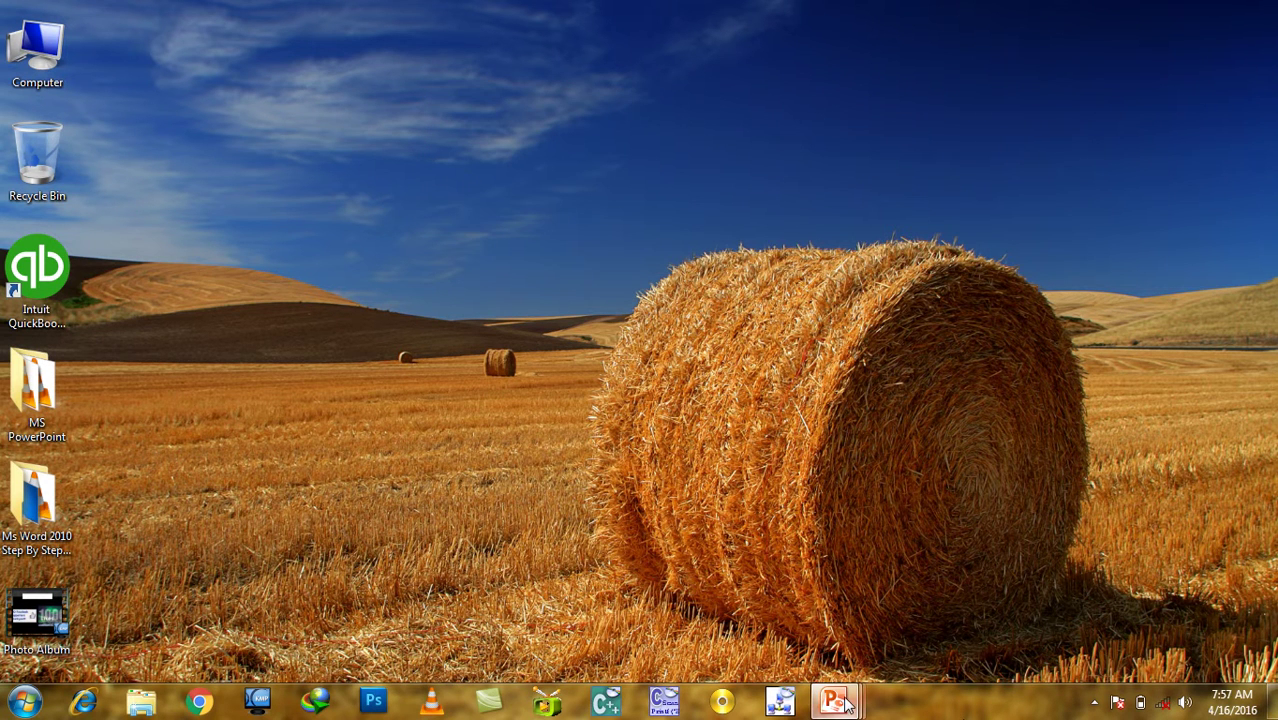
mouse_move(845, 704)
click(1010, 600)
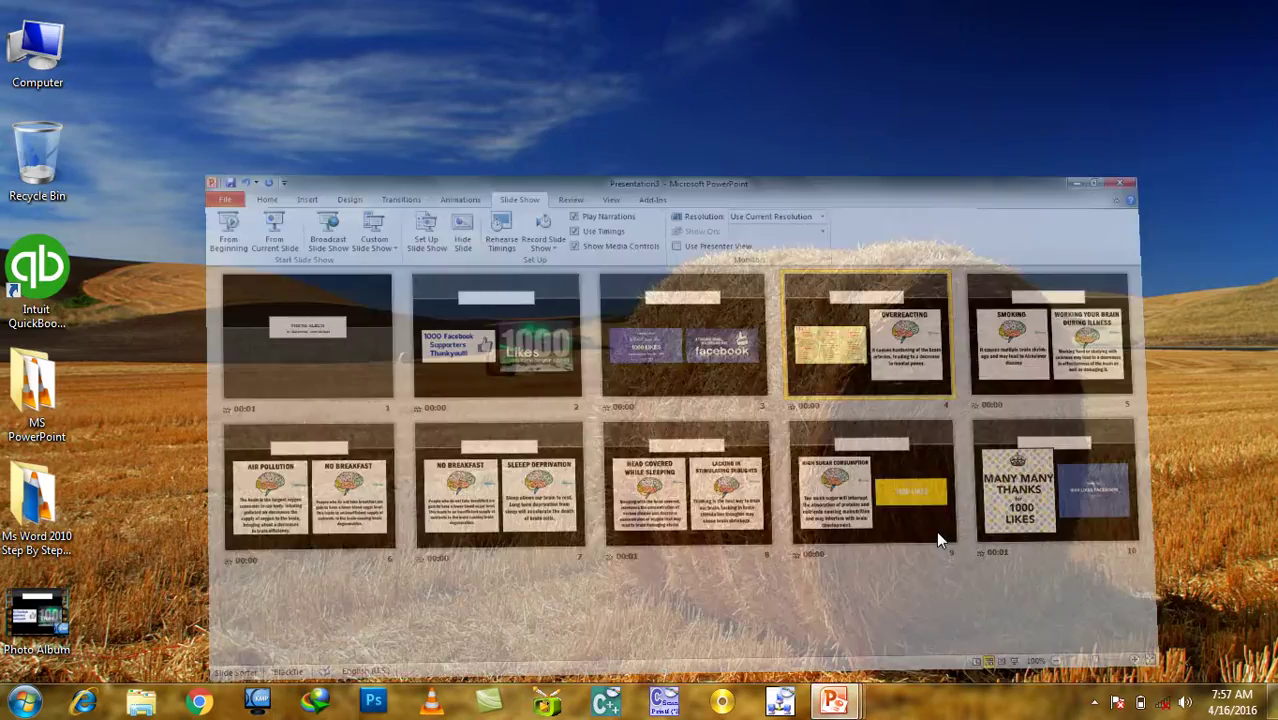